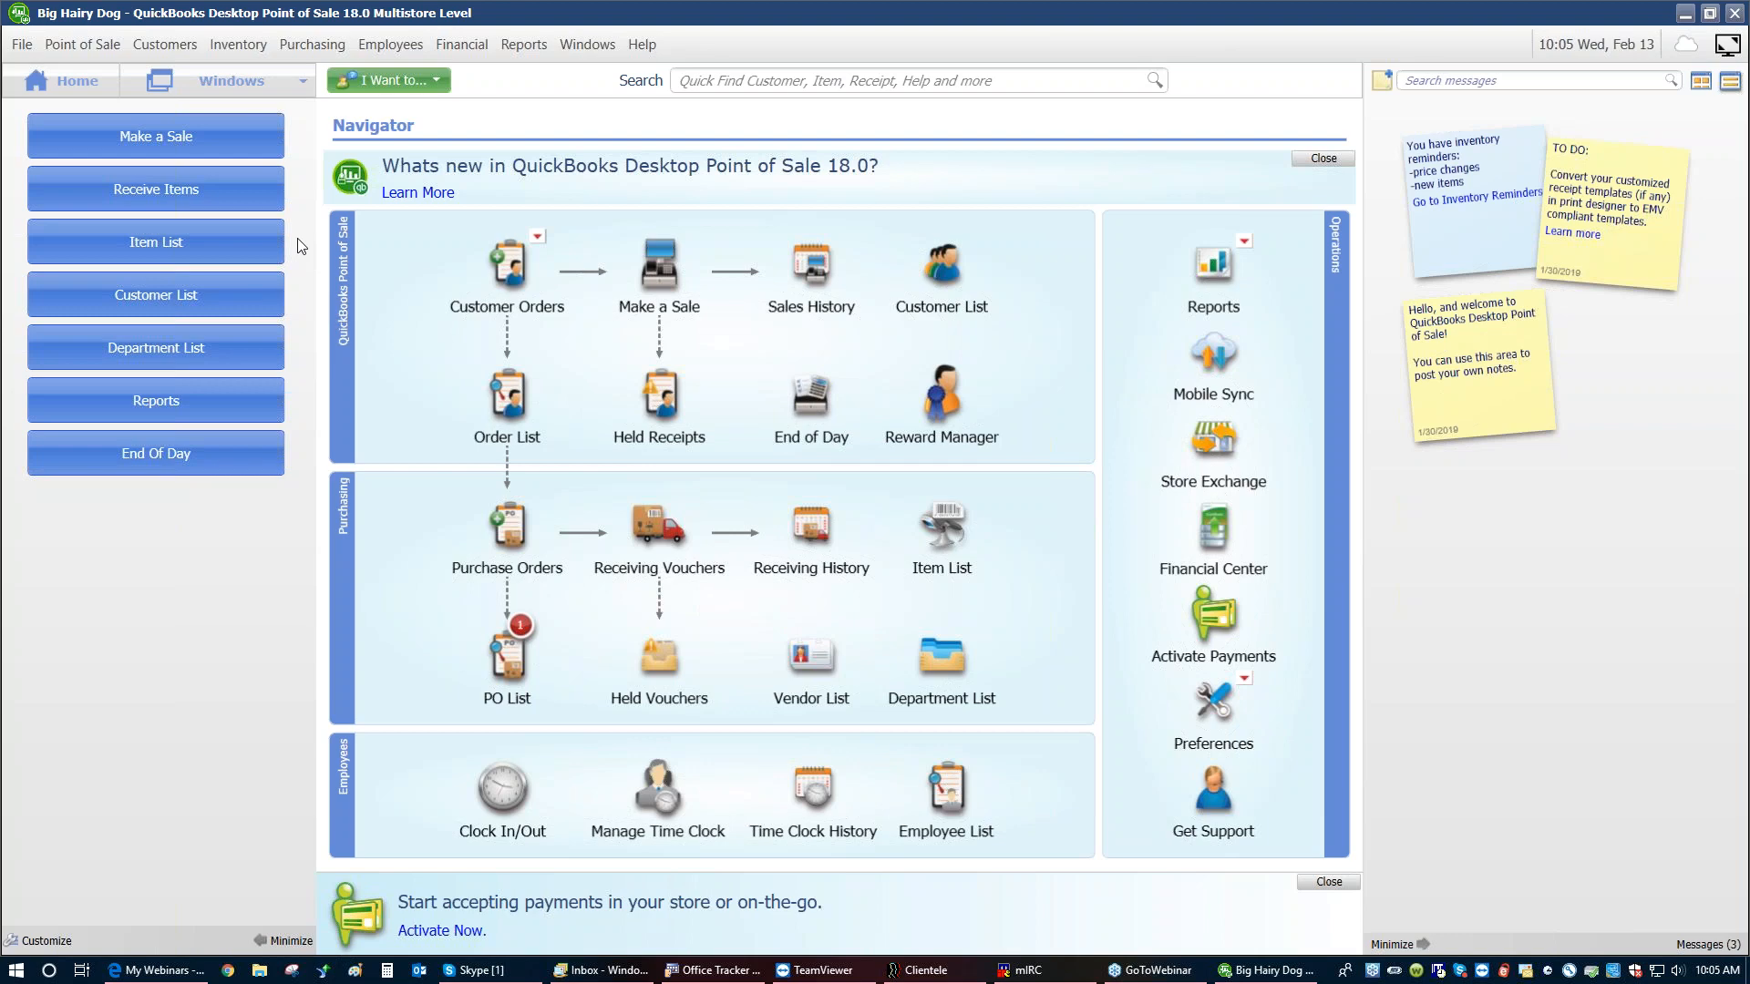
Examine the physical inventory window and its list of available actions, and close the window
click(238, 44)
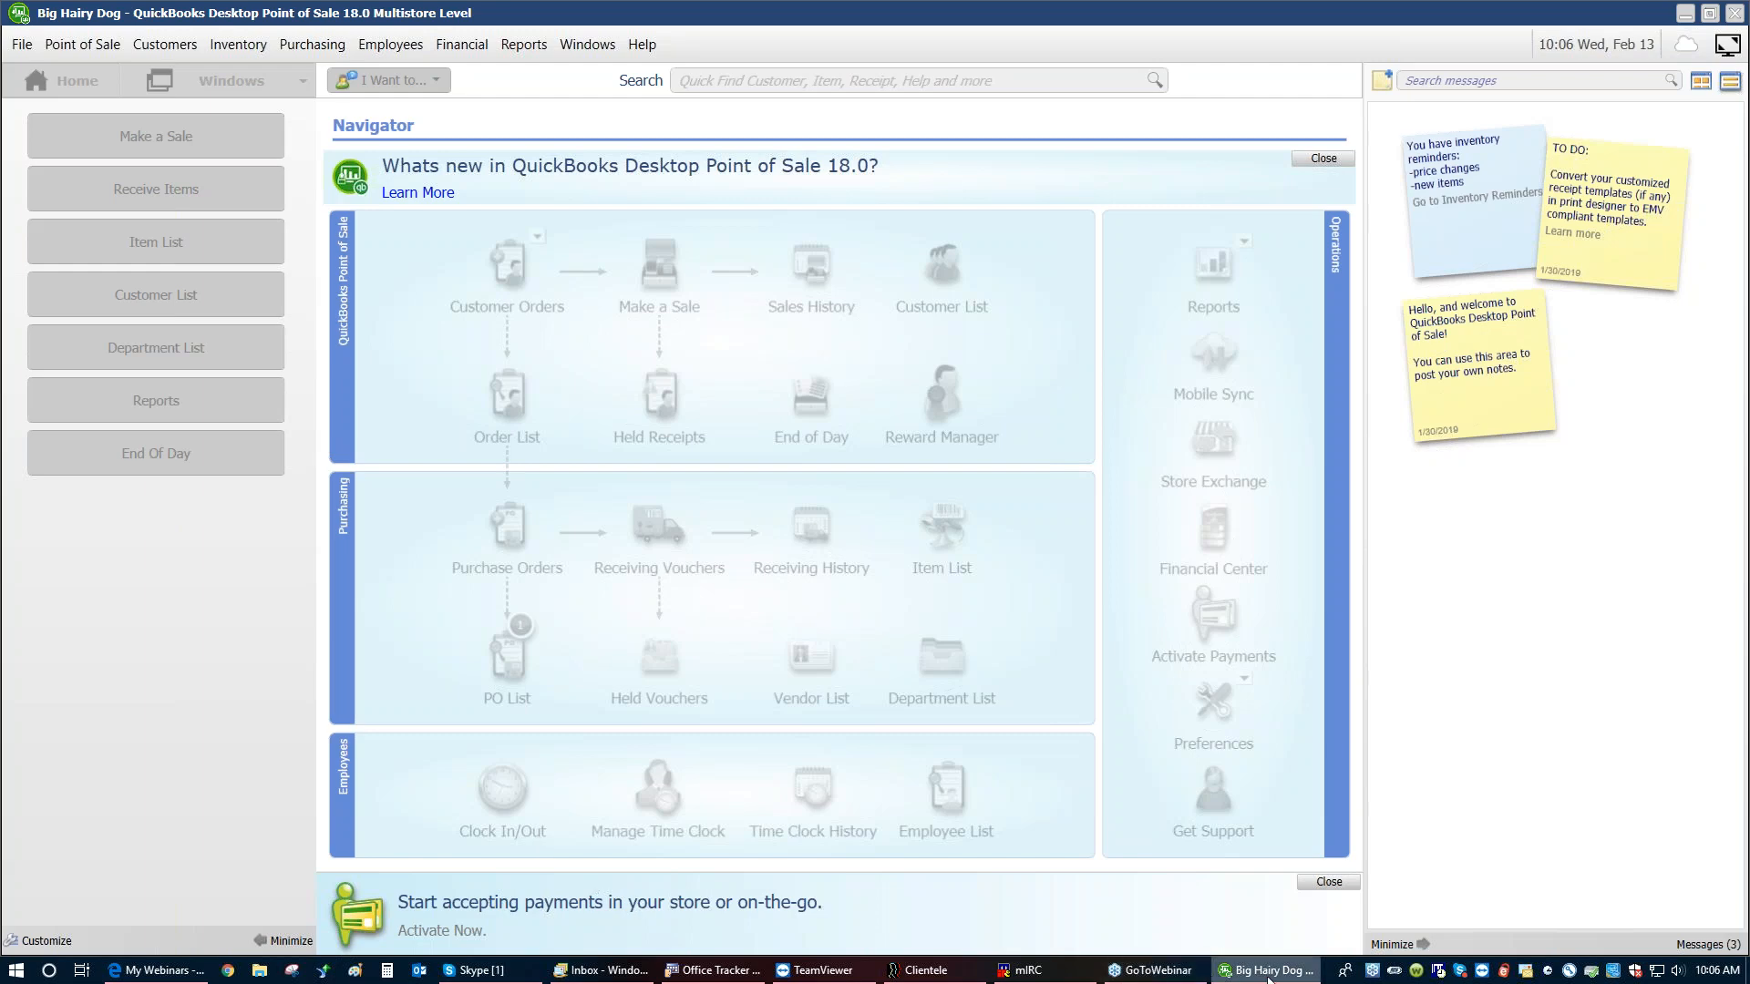
mouse_move(1268, 979)
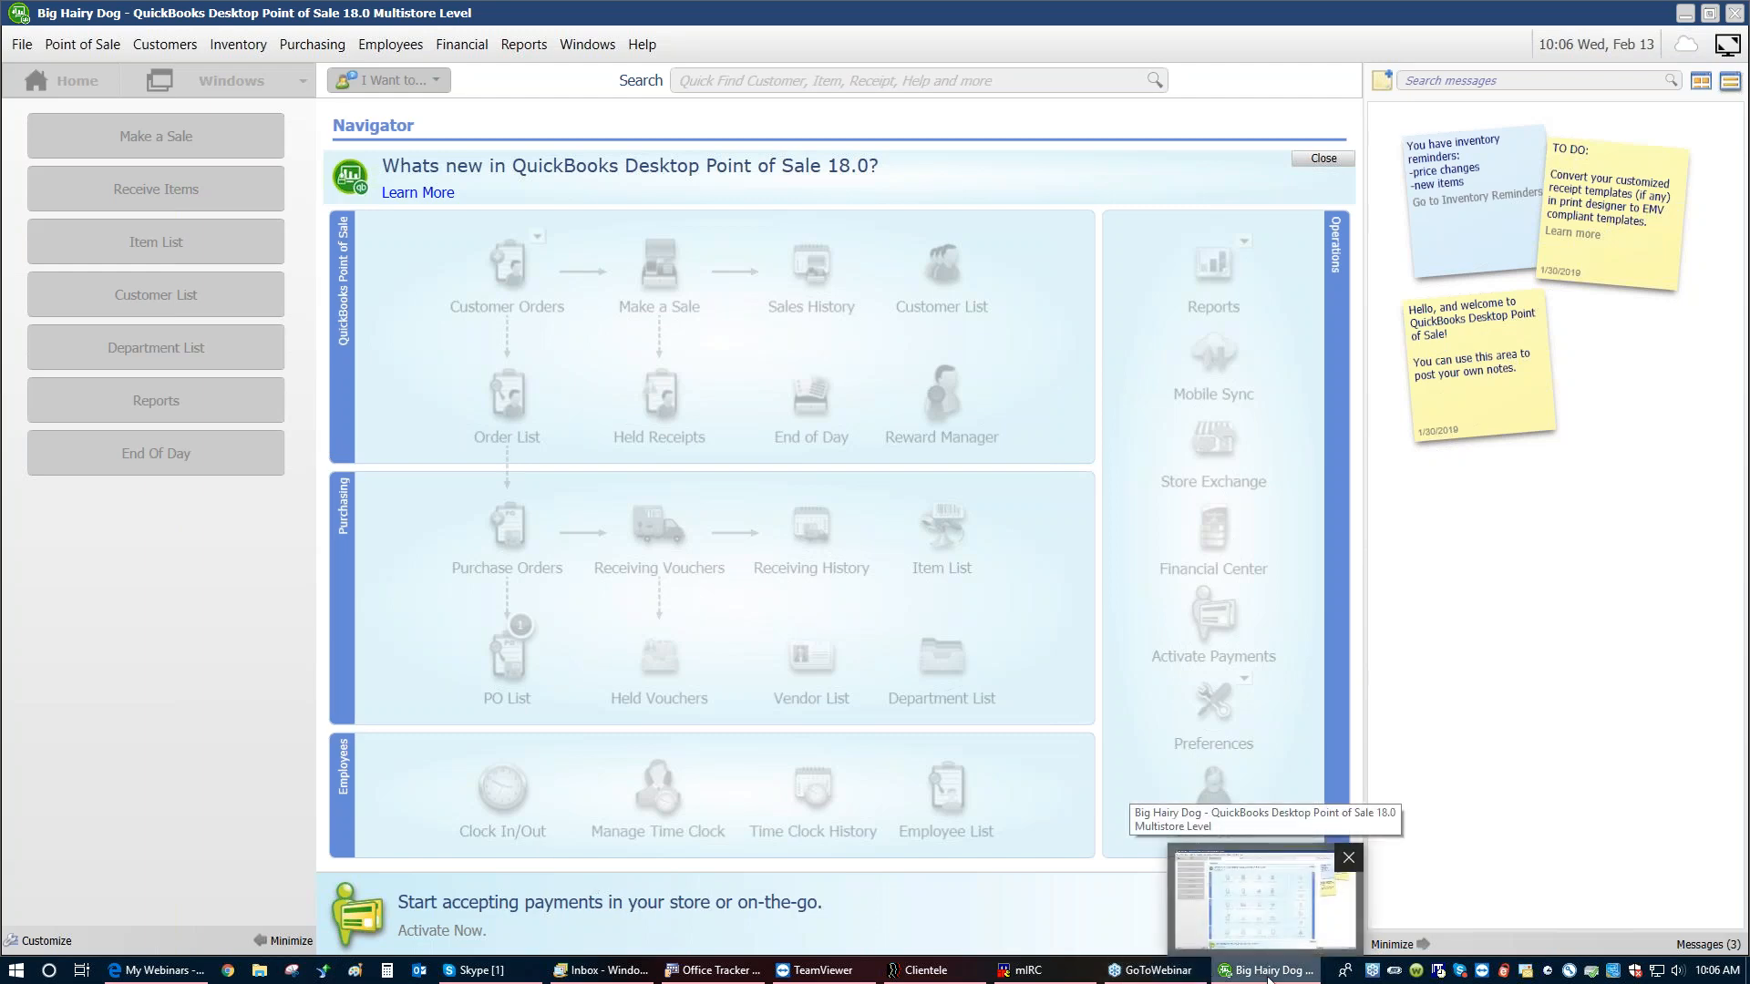
click(1267, 978)
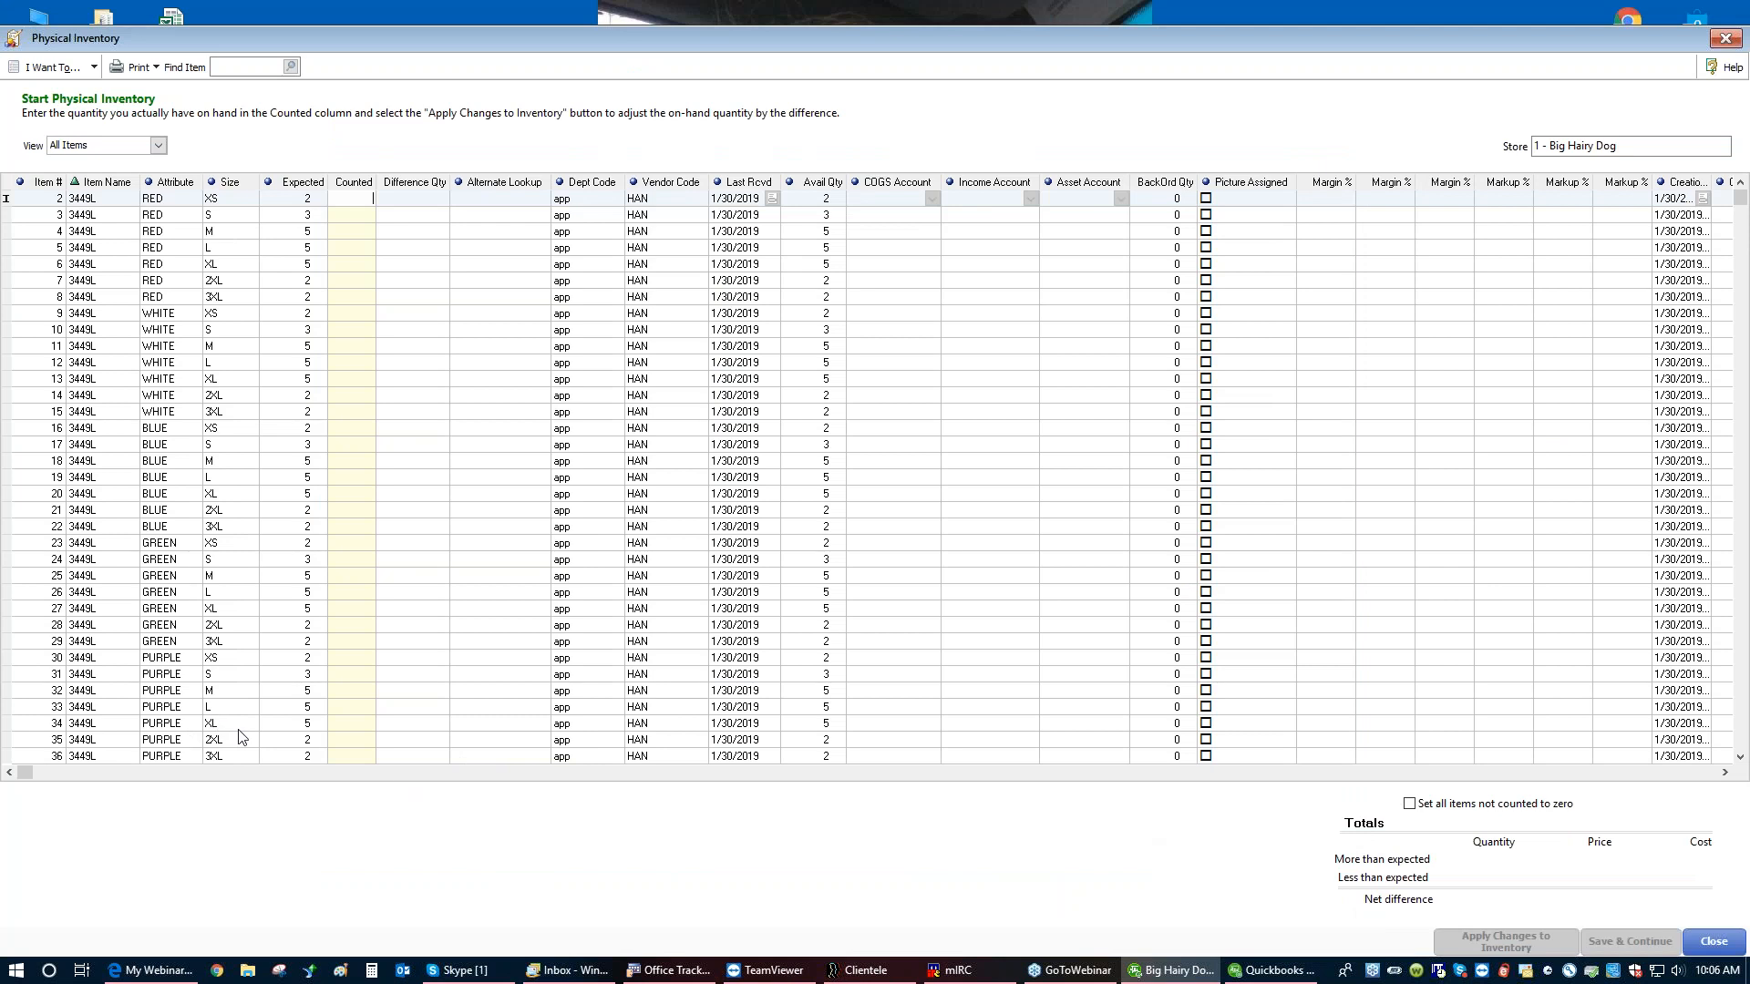
click(52, 65)
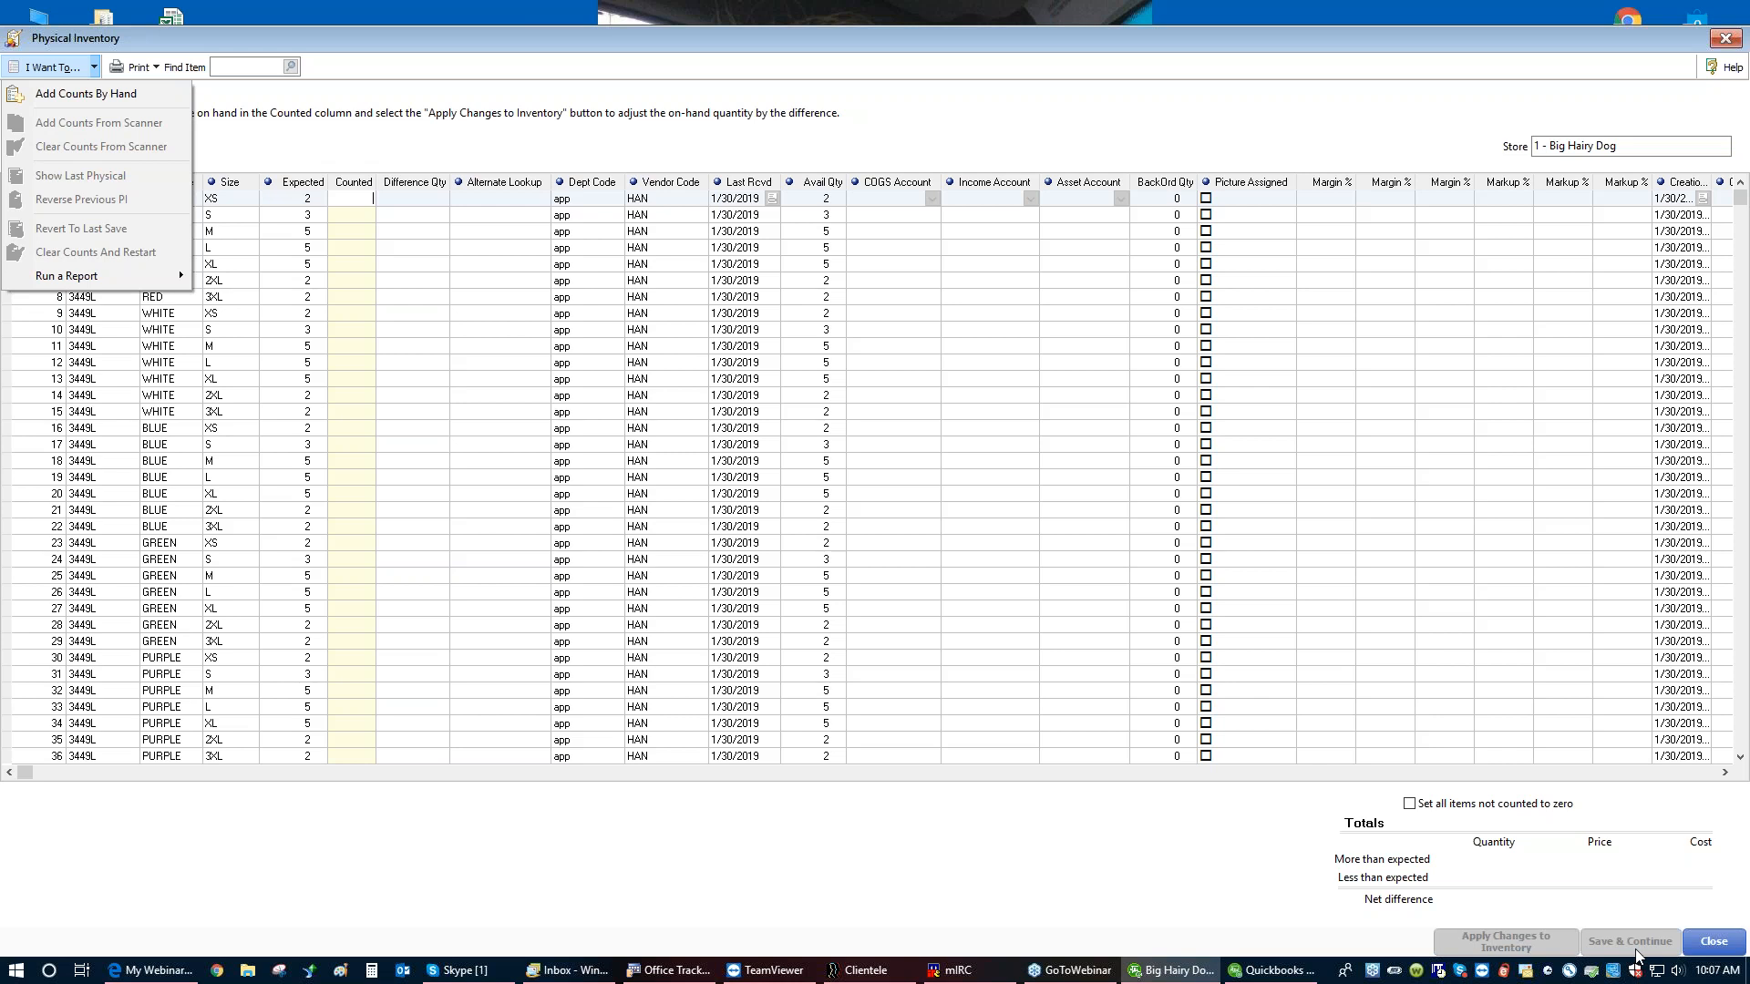
click(1713, 942)
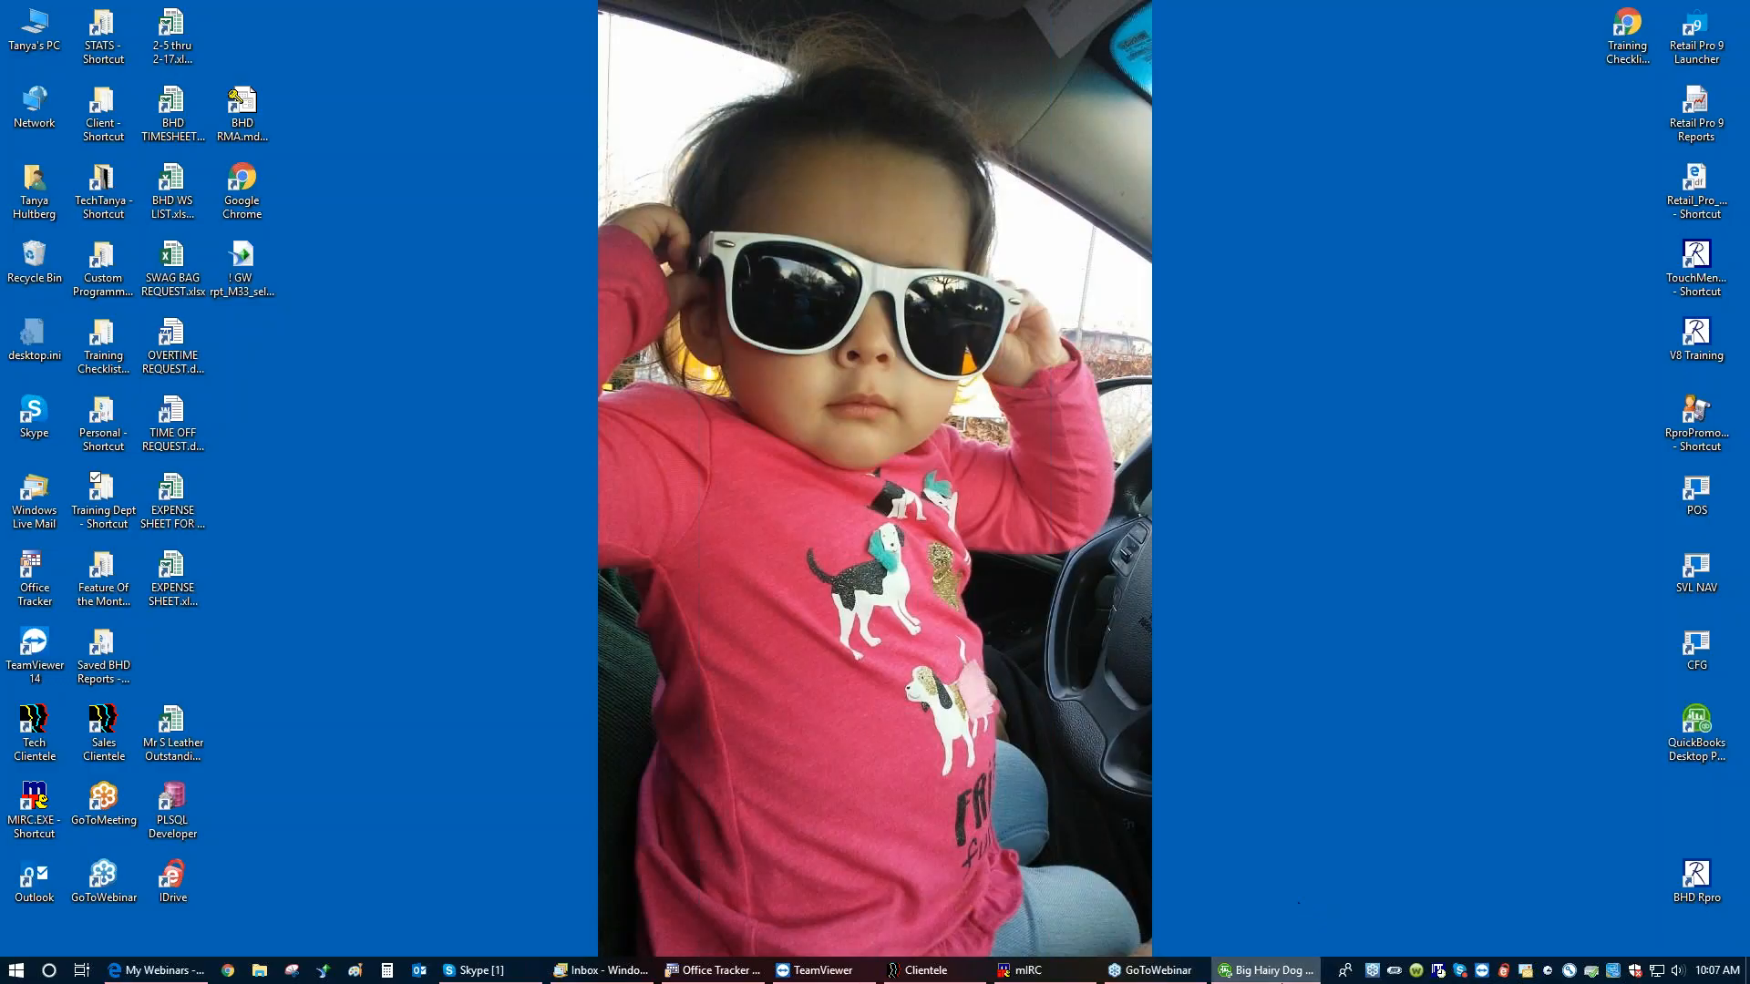
click(1267, 969)
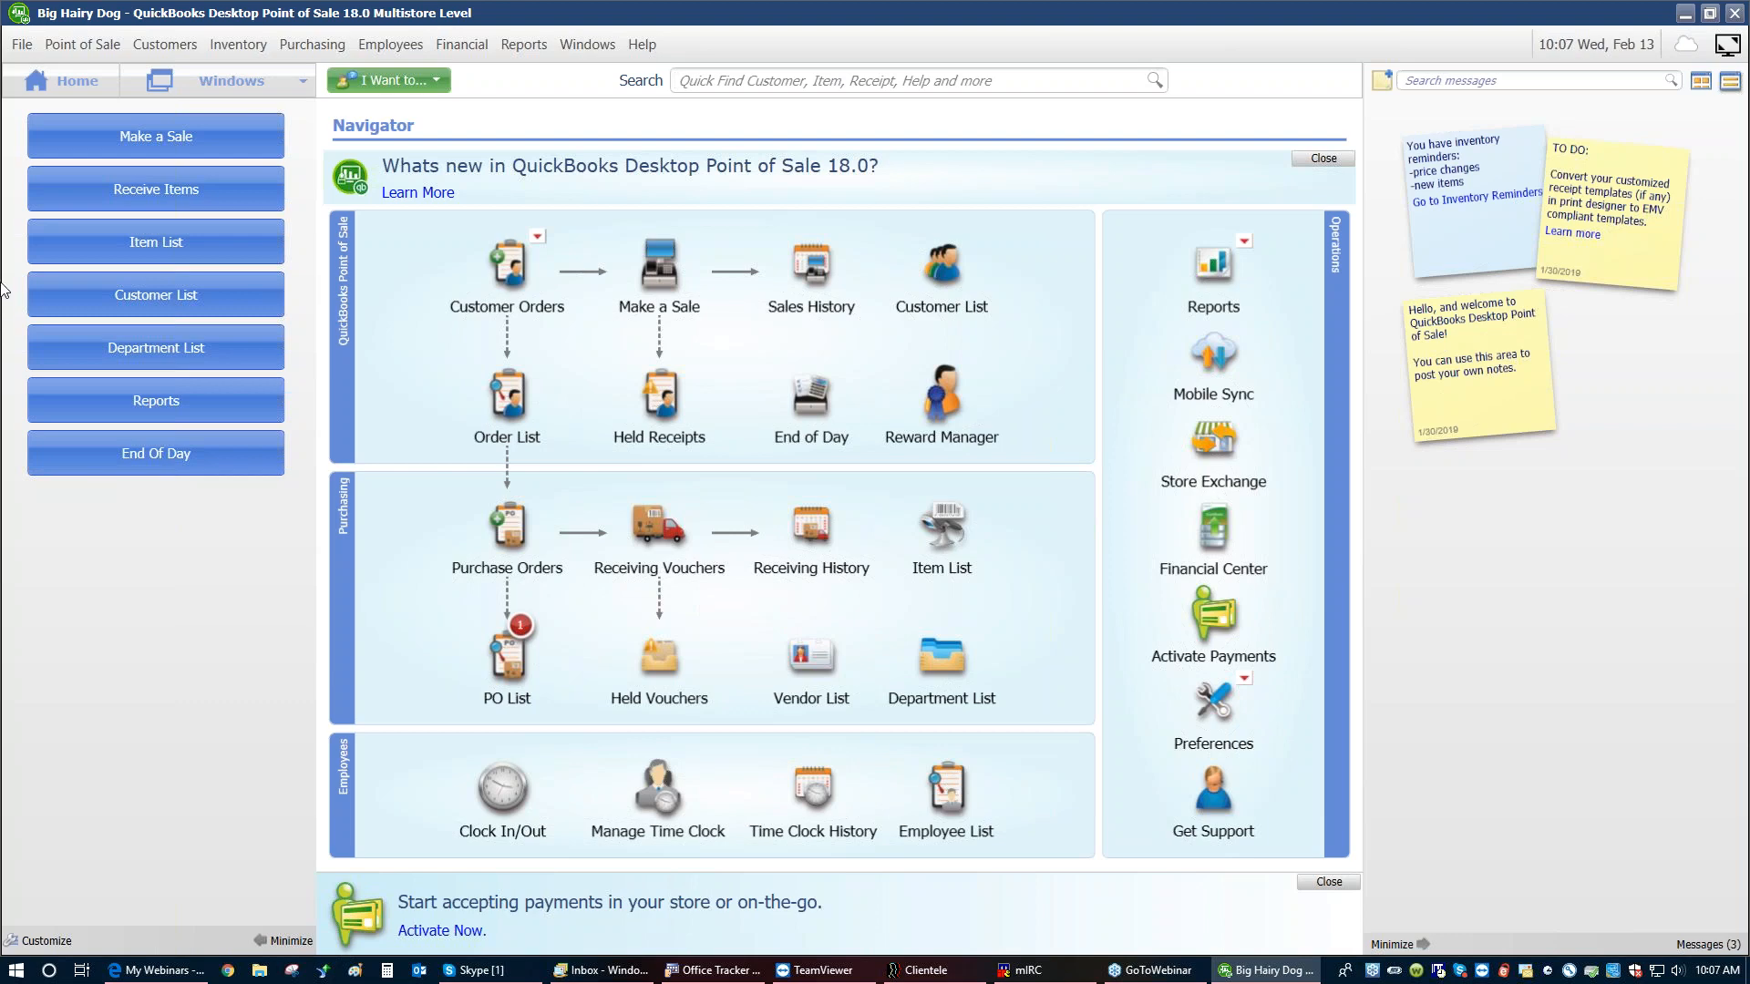
Open the dialog for backing up the company data
click(20, 46)
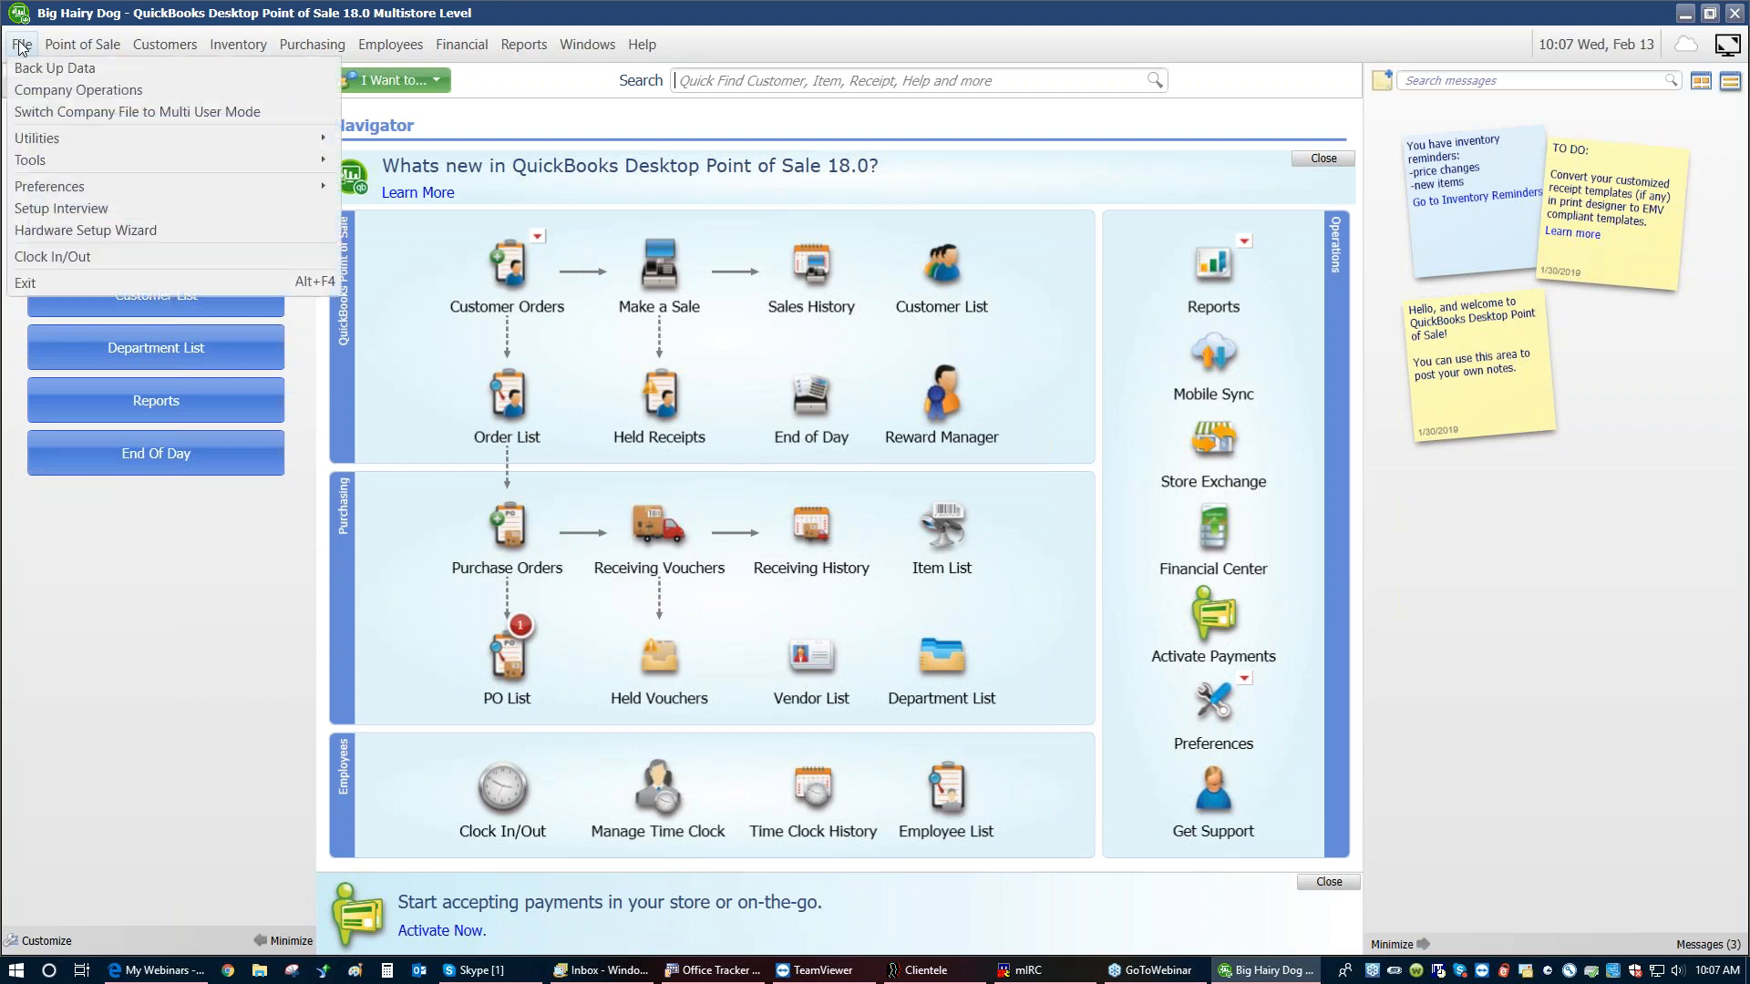
click(33, 72)
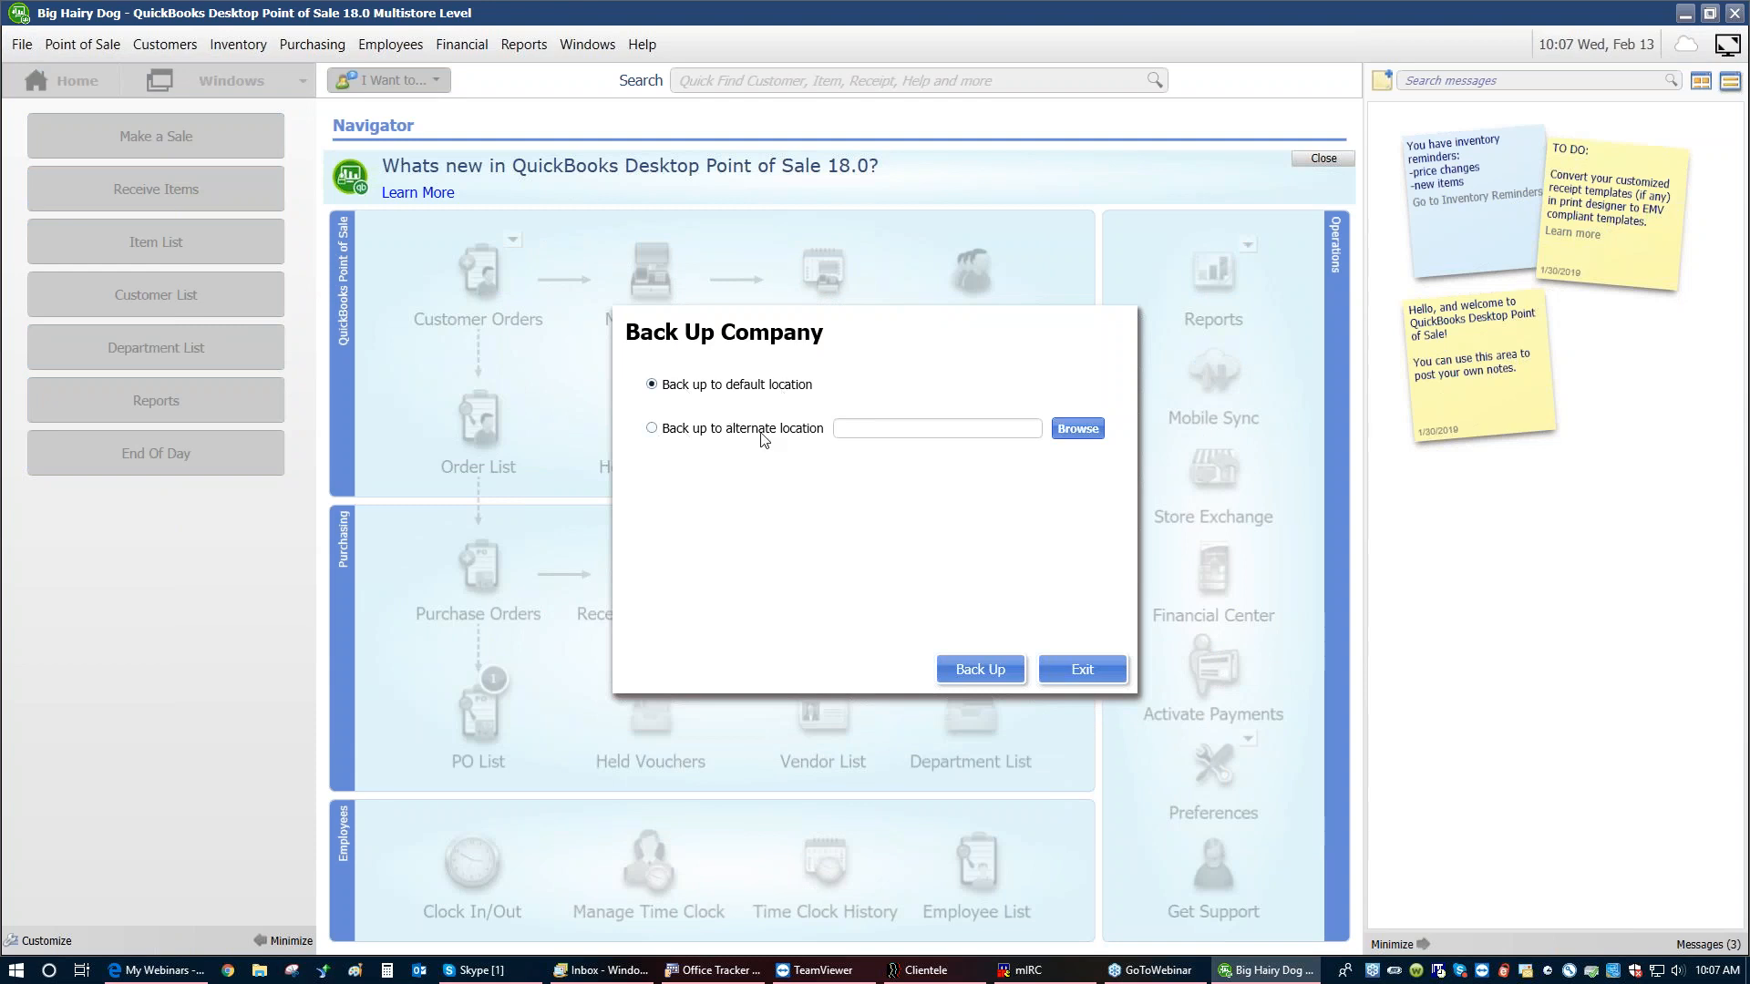
click(652, 429)
click(1074, 428)
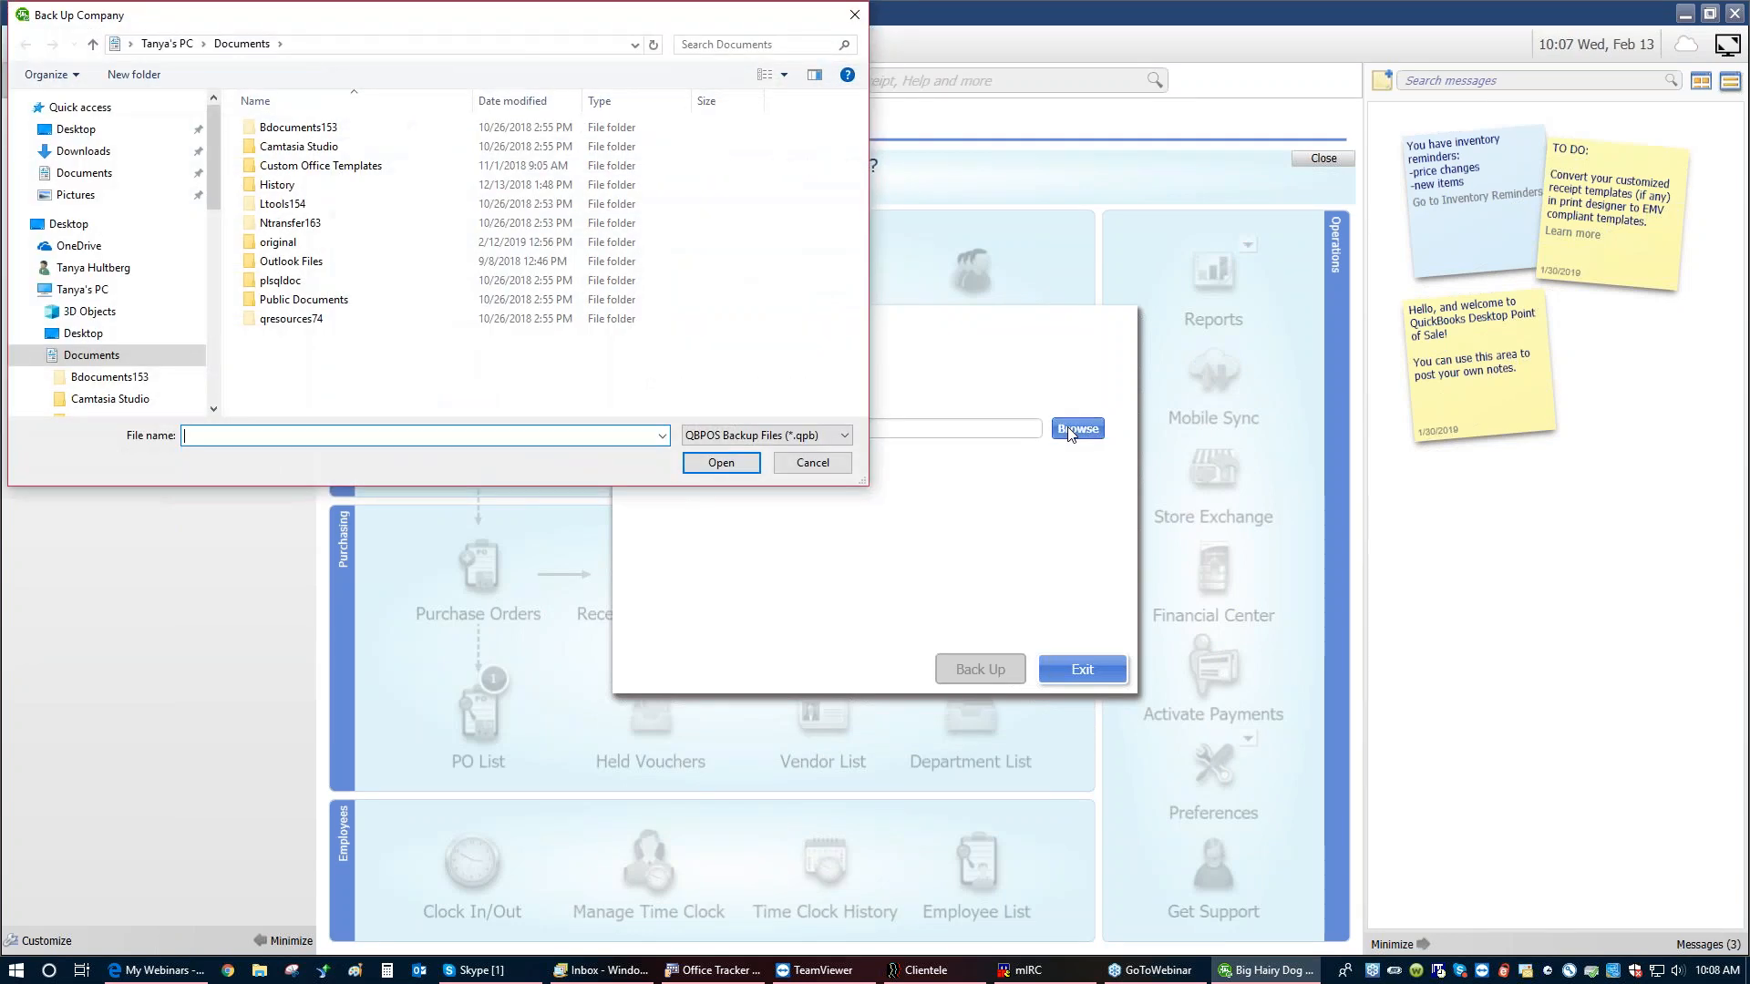
click(97, 336)
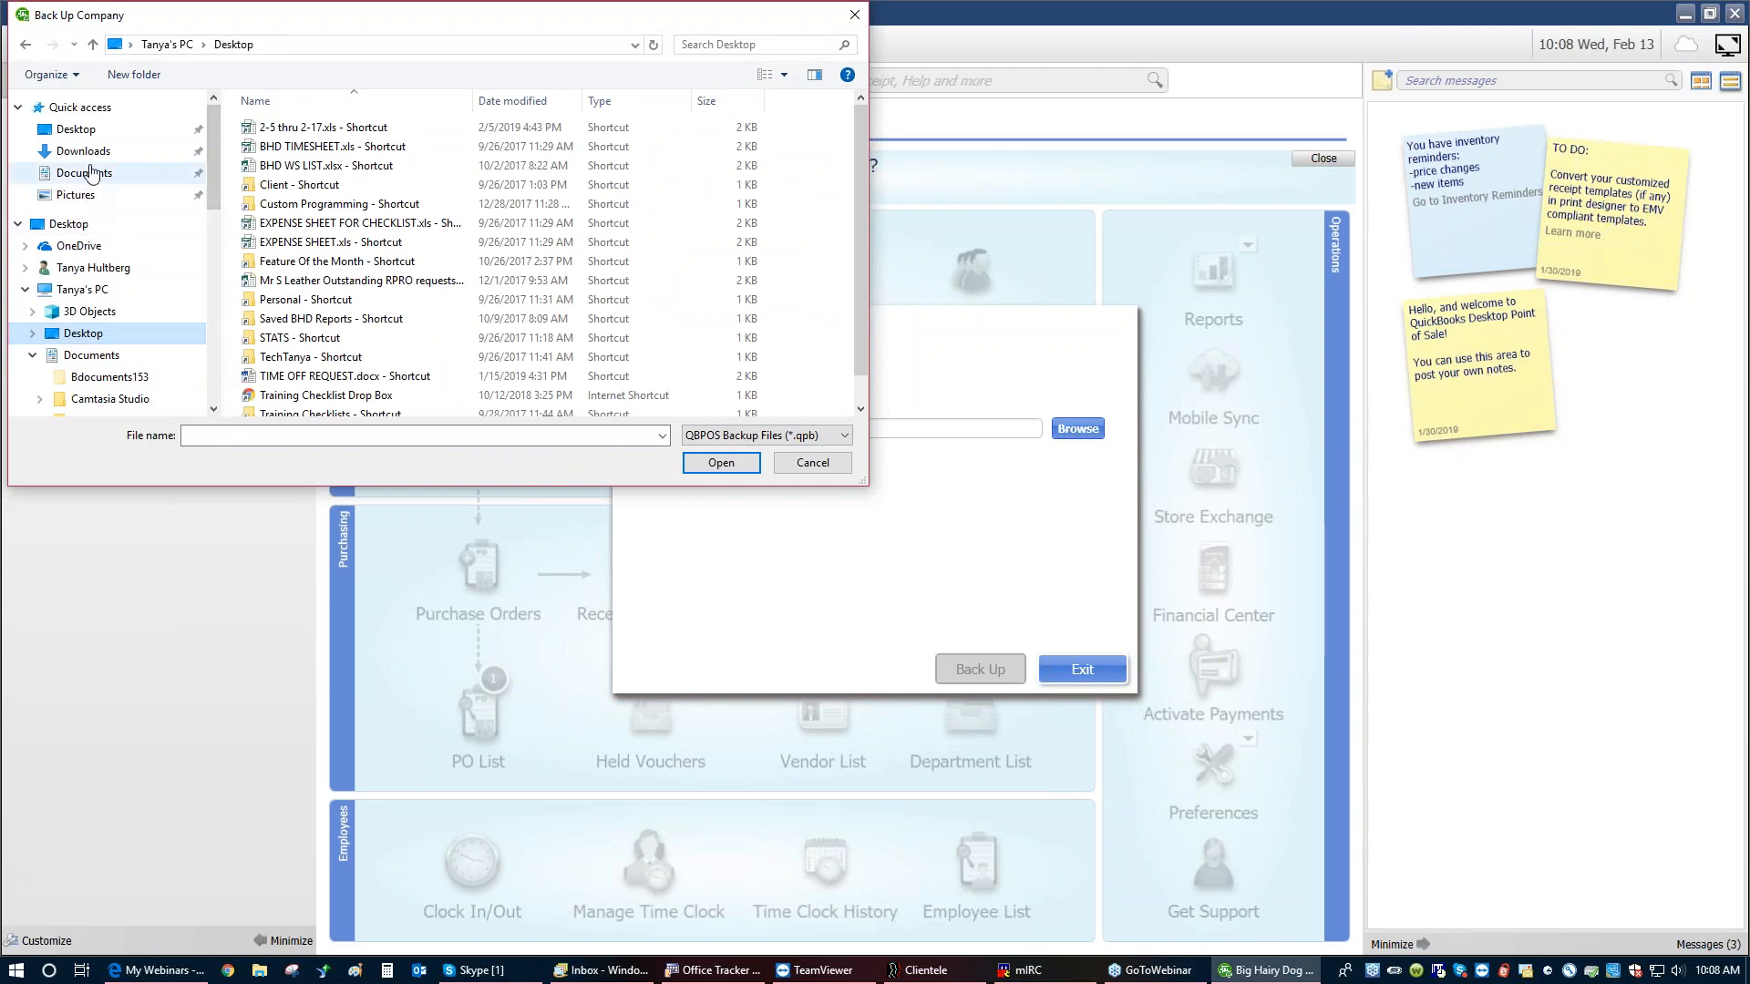
click(826, 467)
Back up the company data to the default location and finish the backup
click(662, 385)
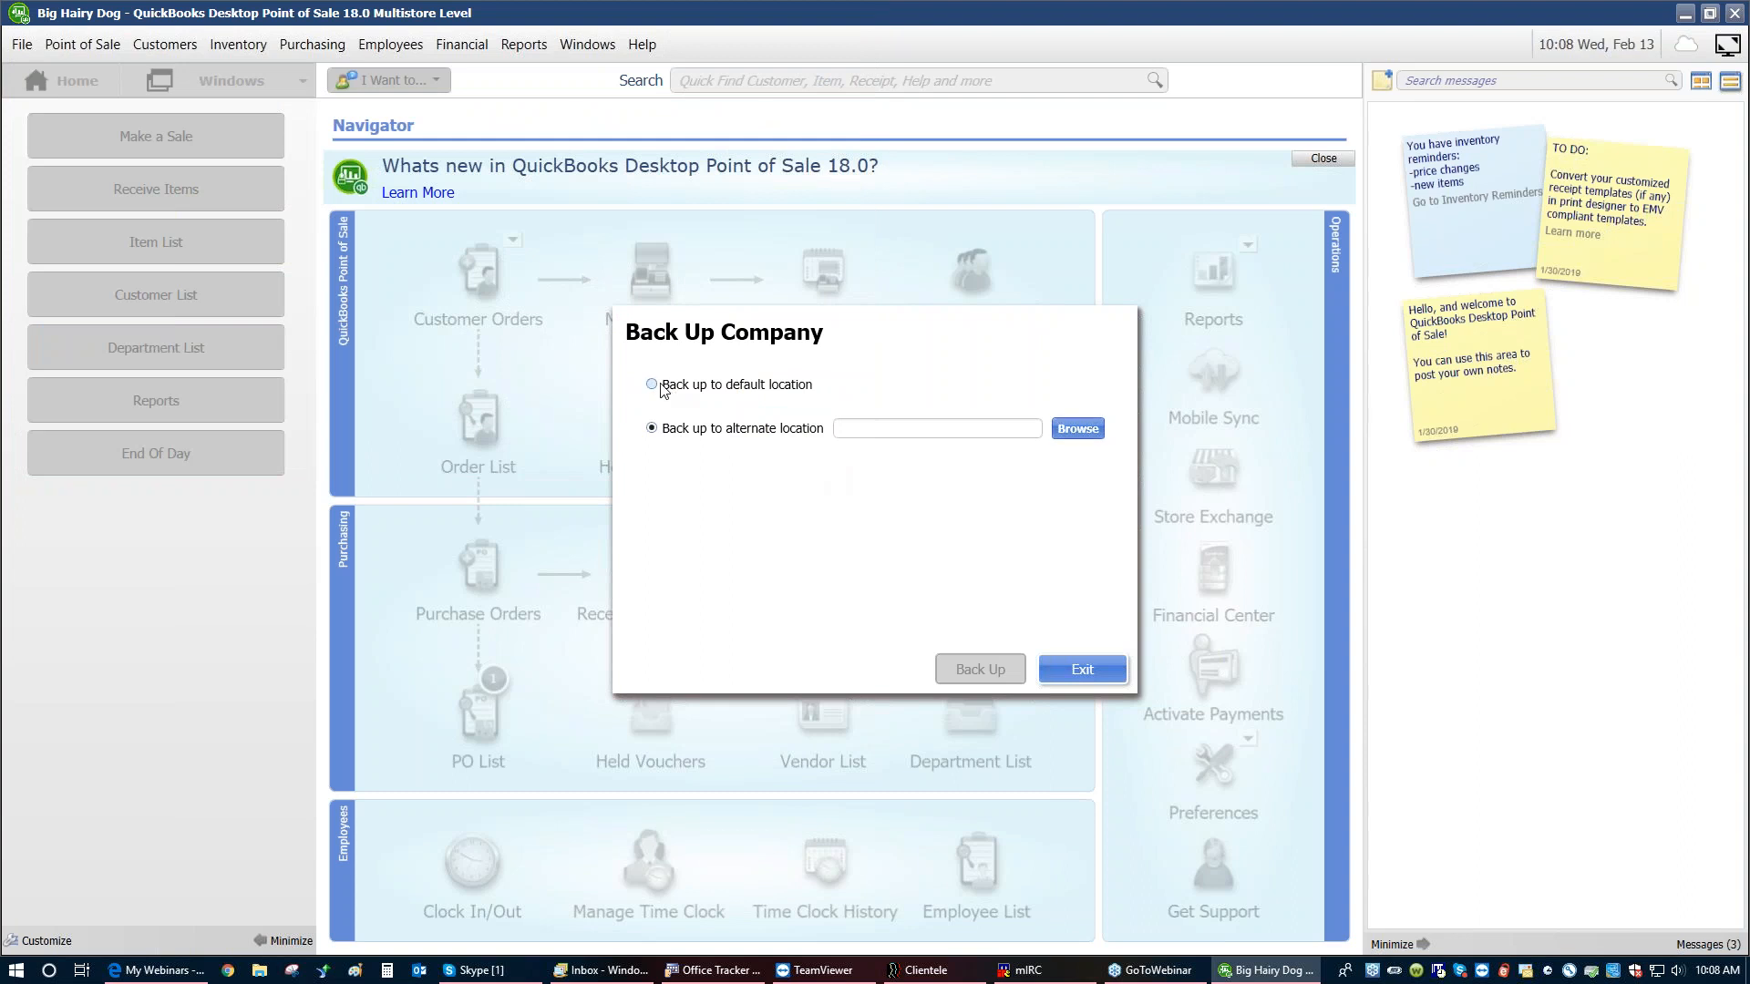
click(981, 667)
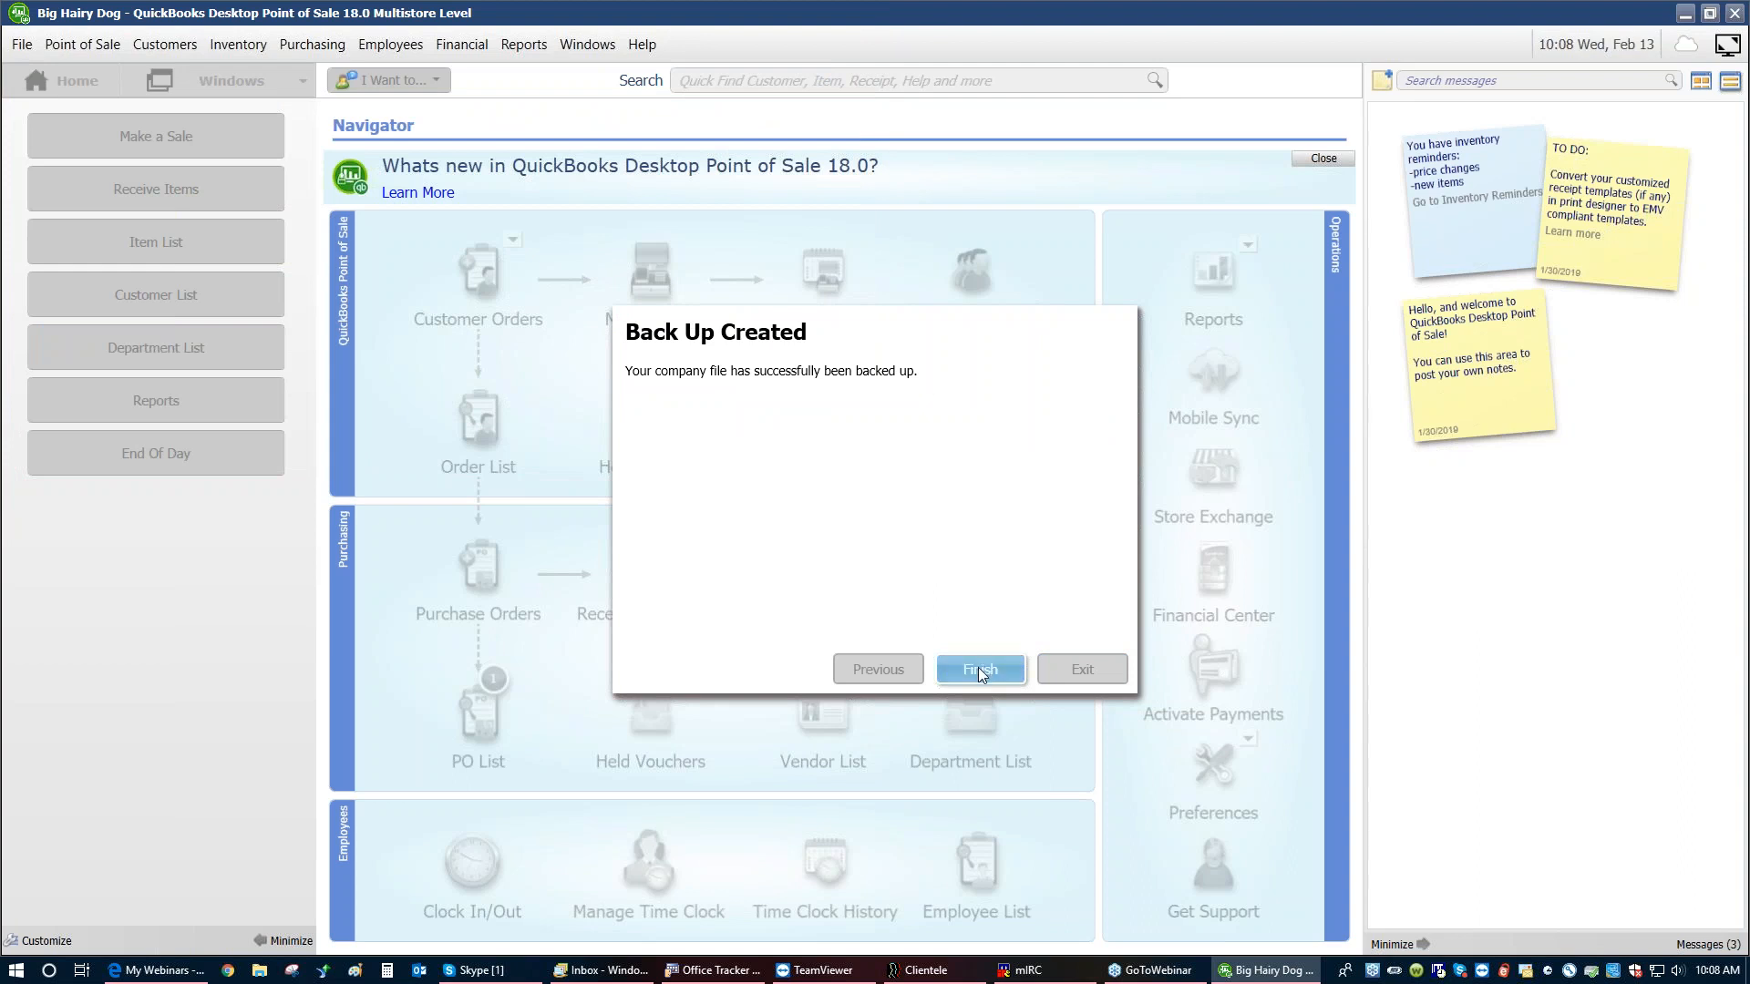
click(979, 670)
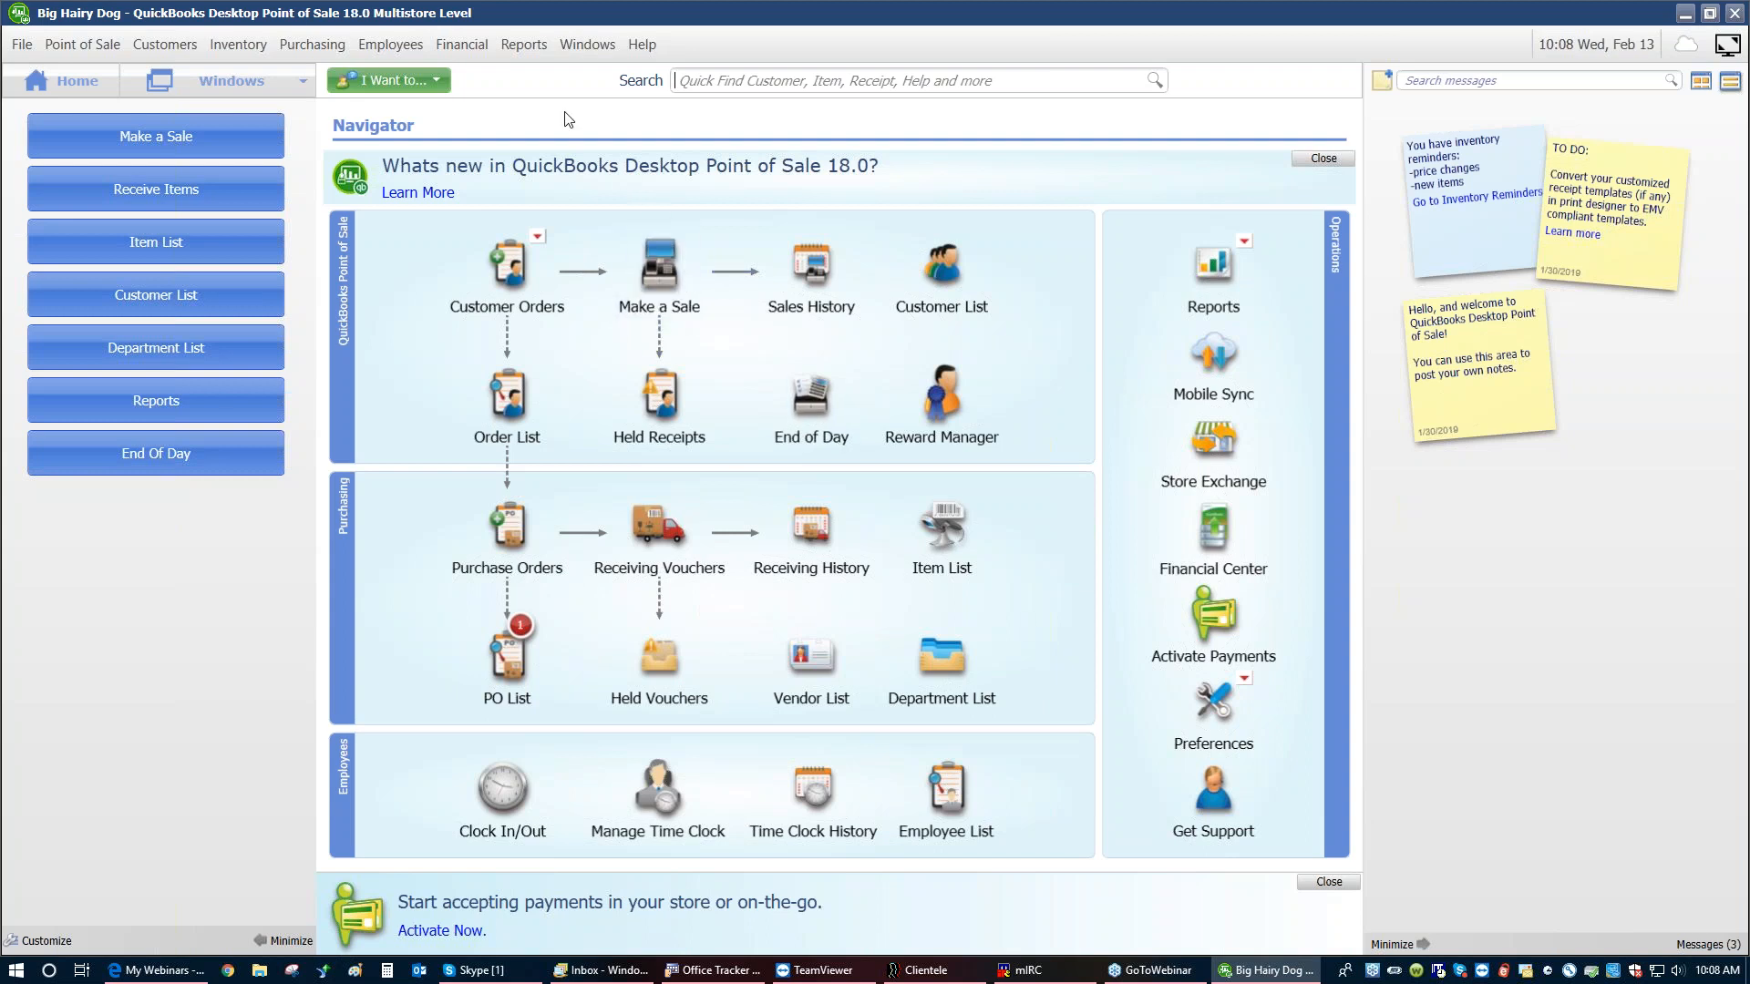
Run the Item List report for the current inventory
click(526, 47)
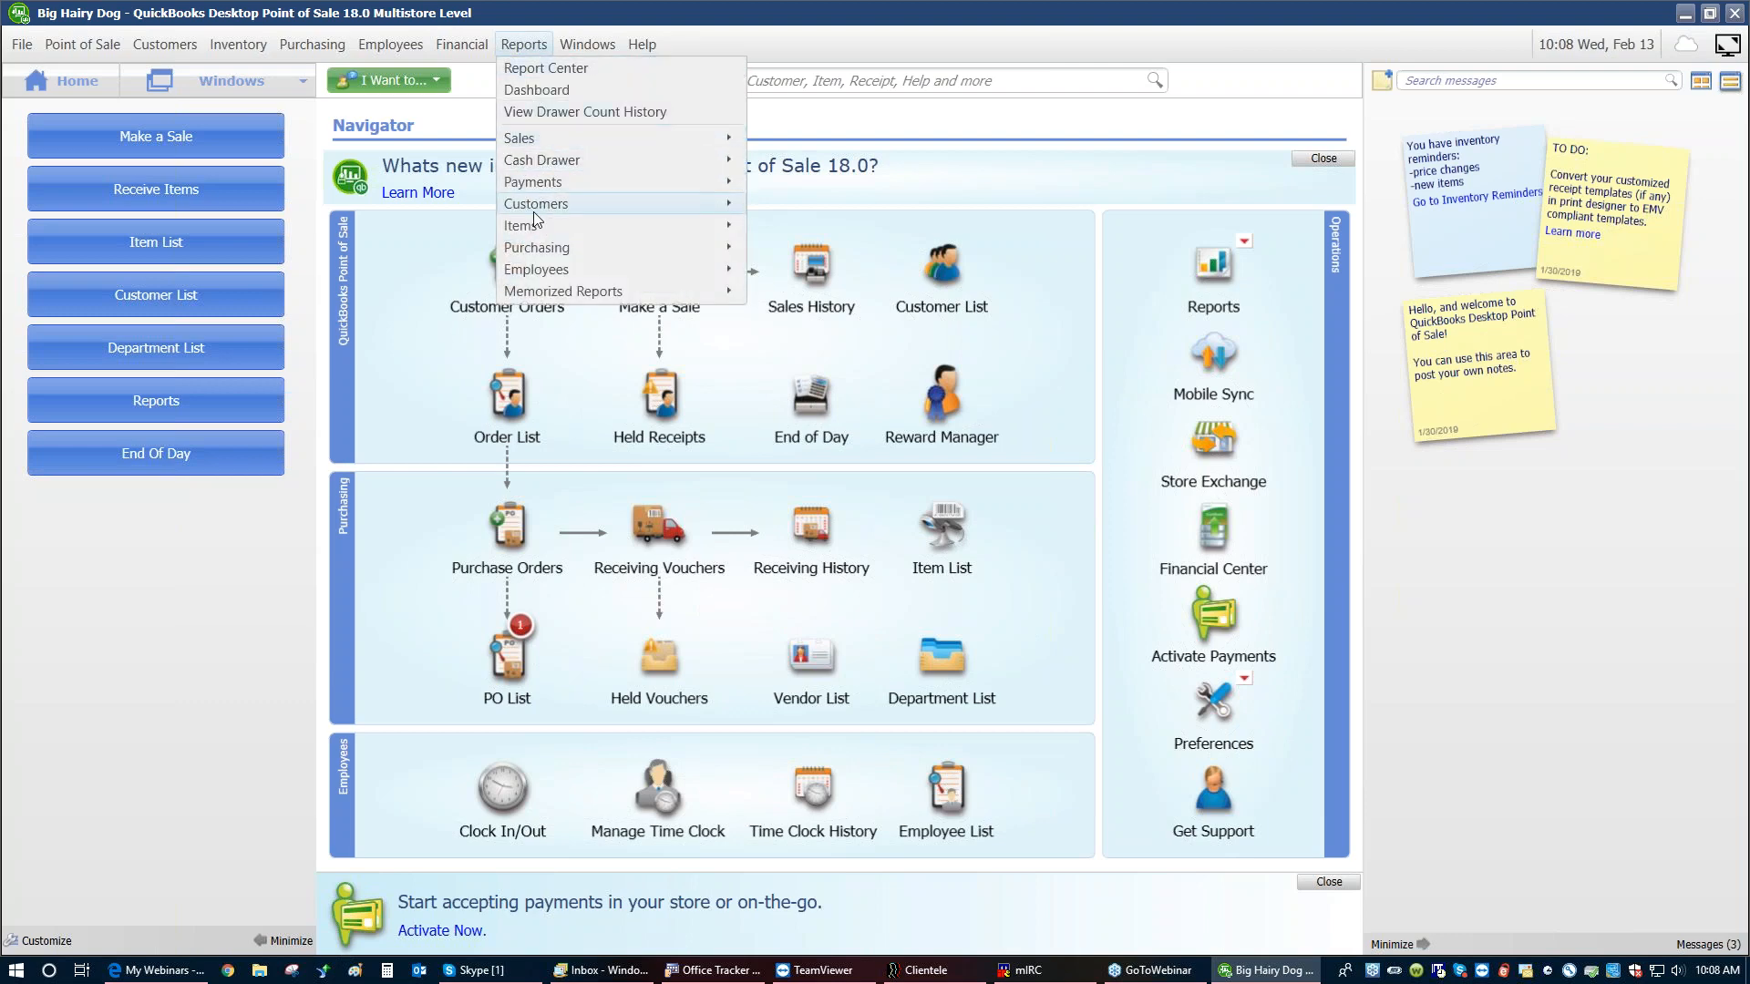
mouse_move(533, 229)
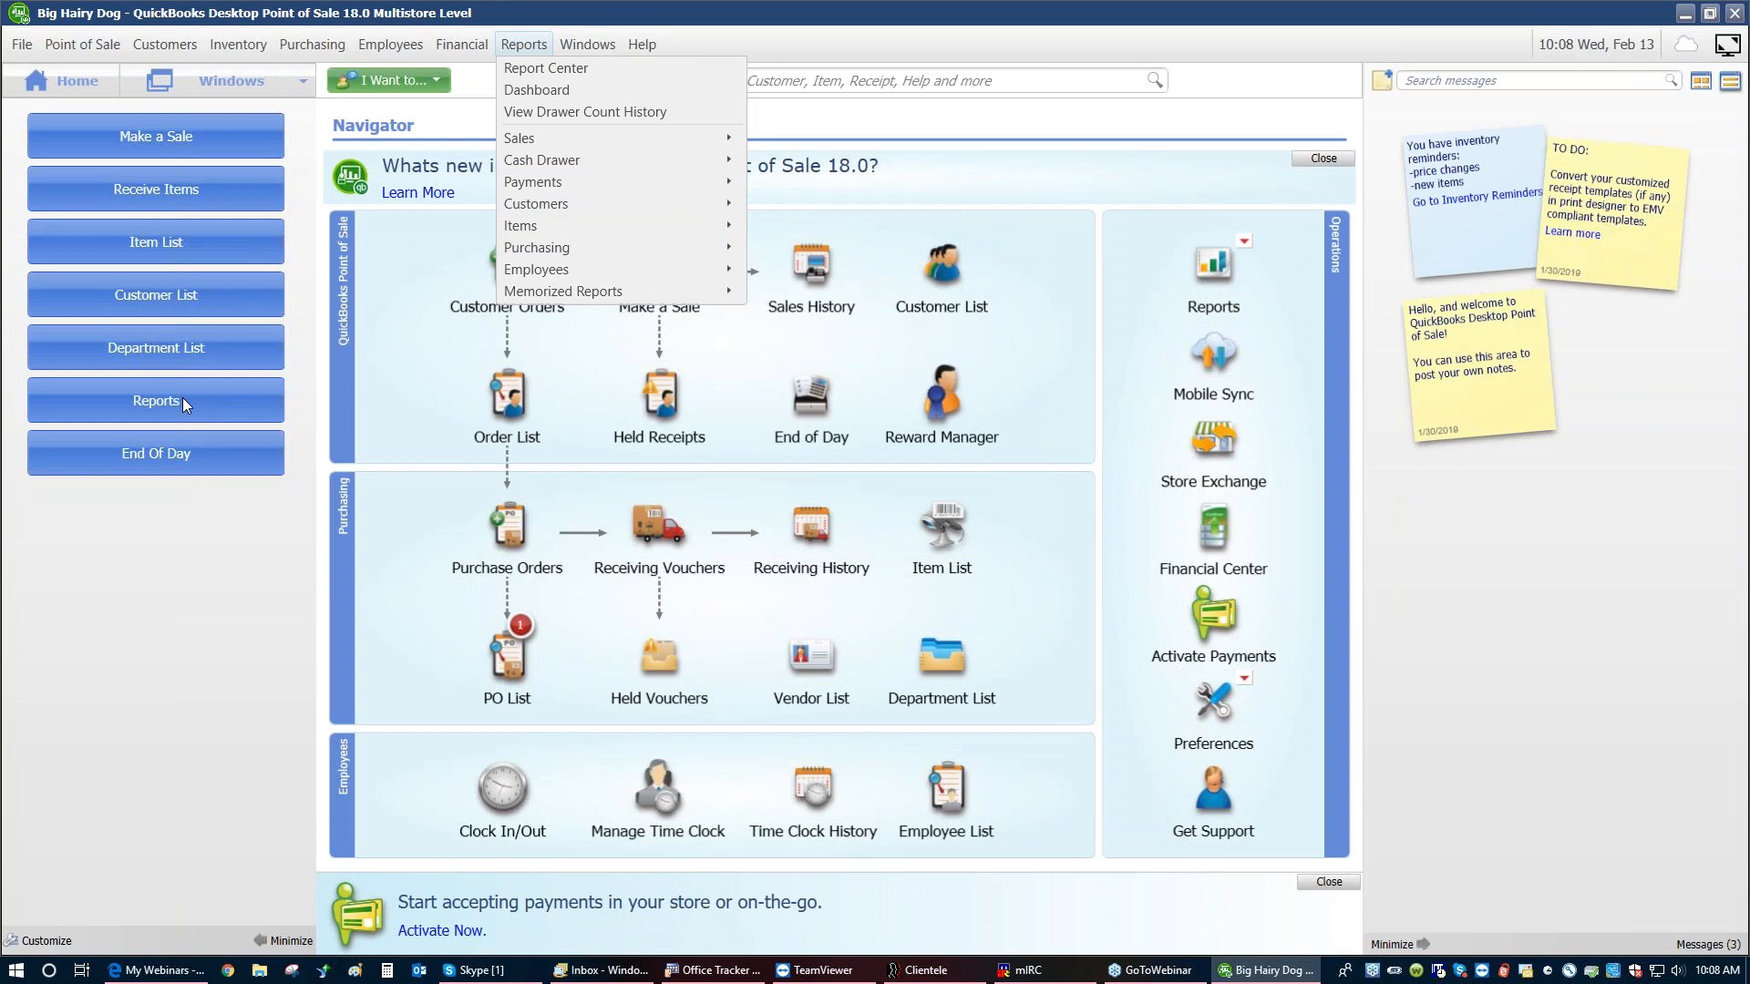
mouse_move(627, 224)
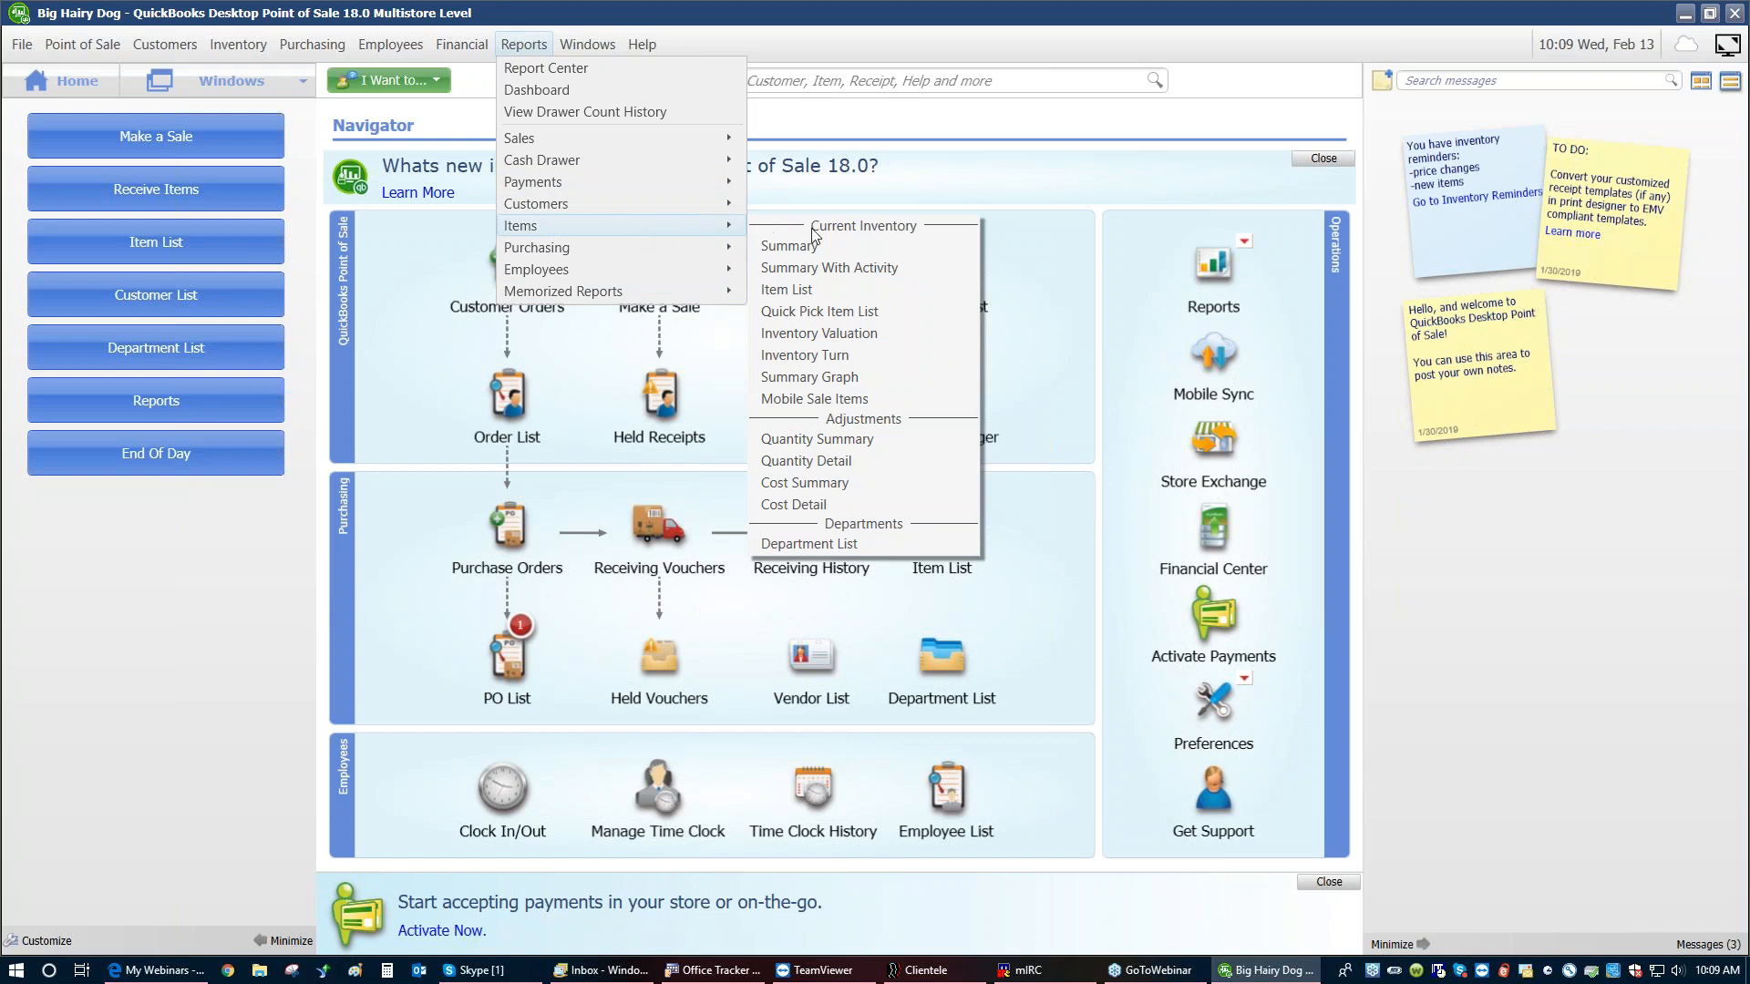
click(807, 291)
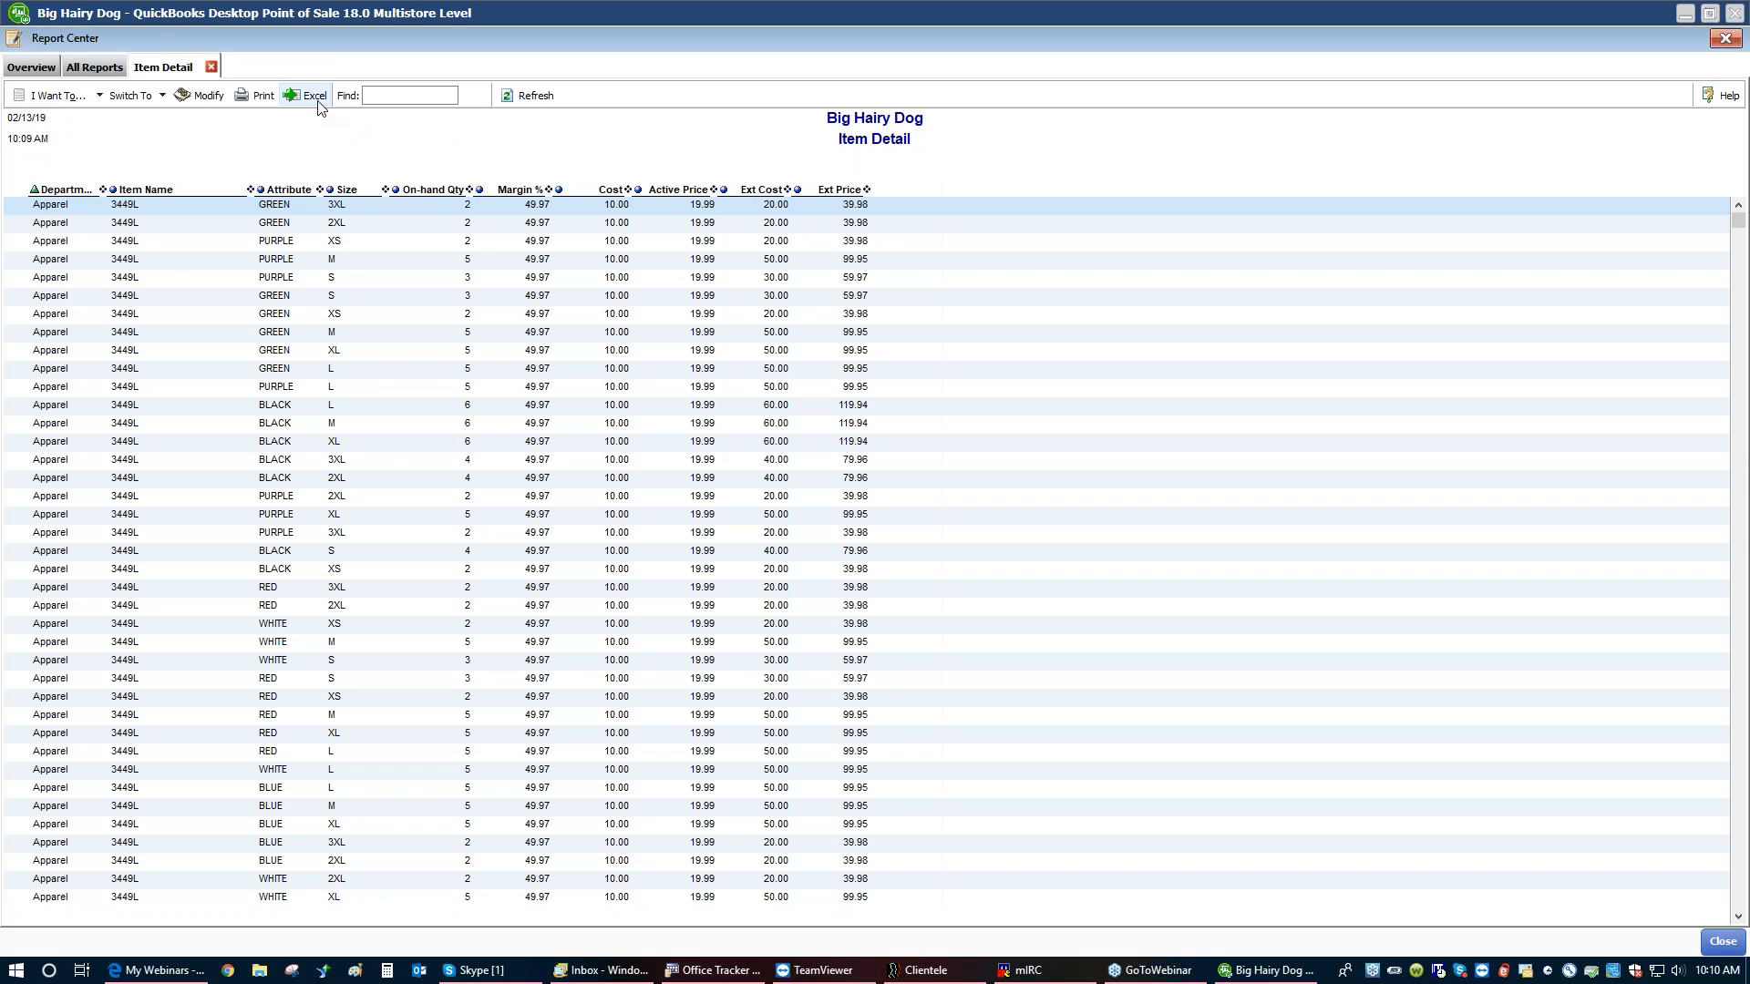
Export the Item Detail report to Excel for viewing, and close both the workbook and the report
click(308, 100)
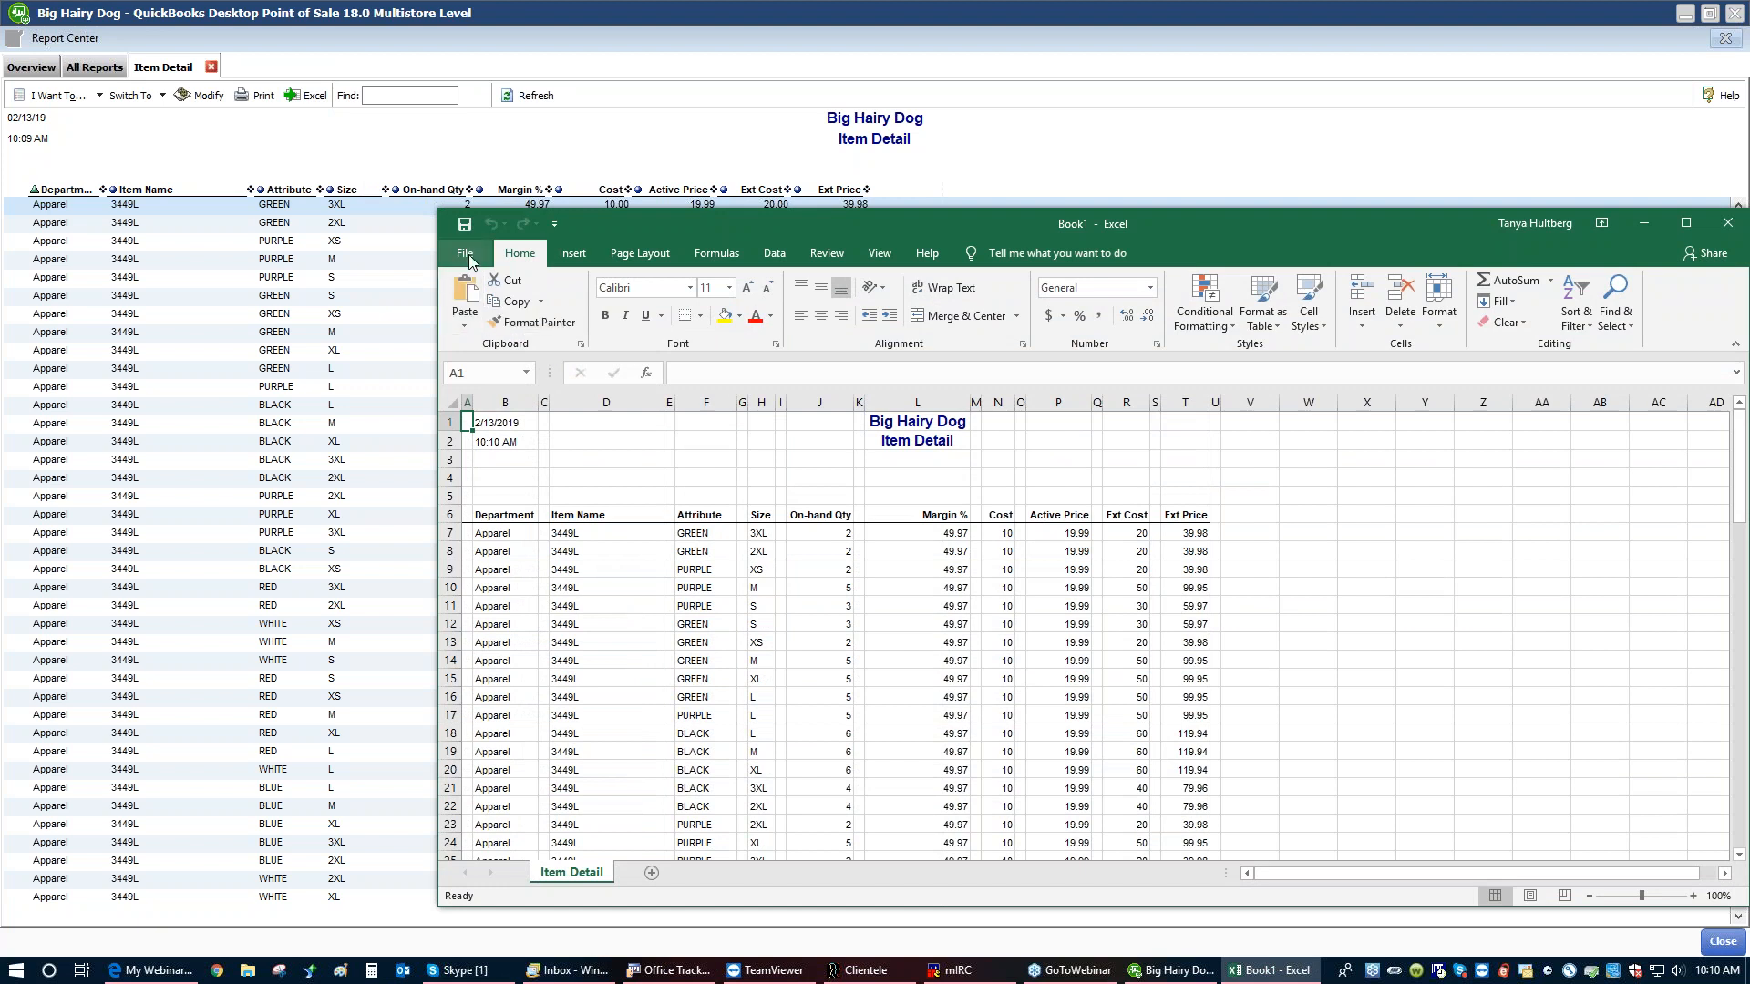
drag(1205, 226, 837, 244)
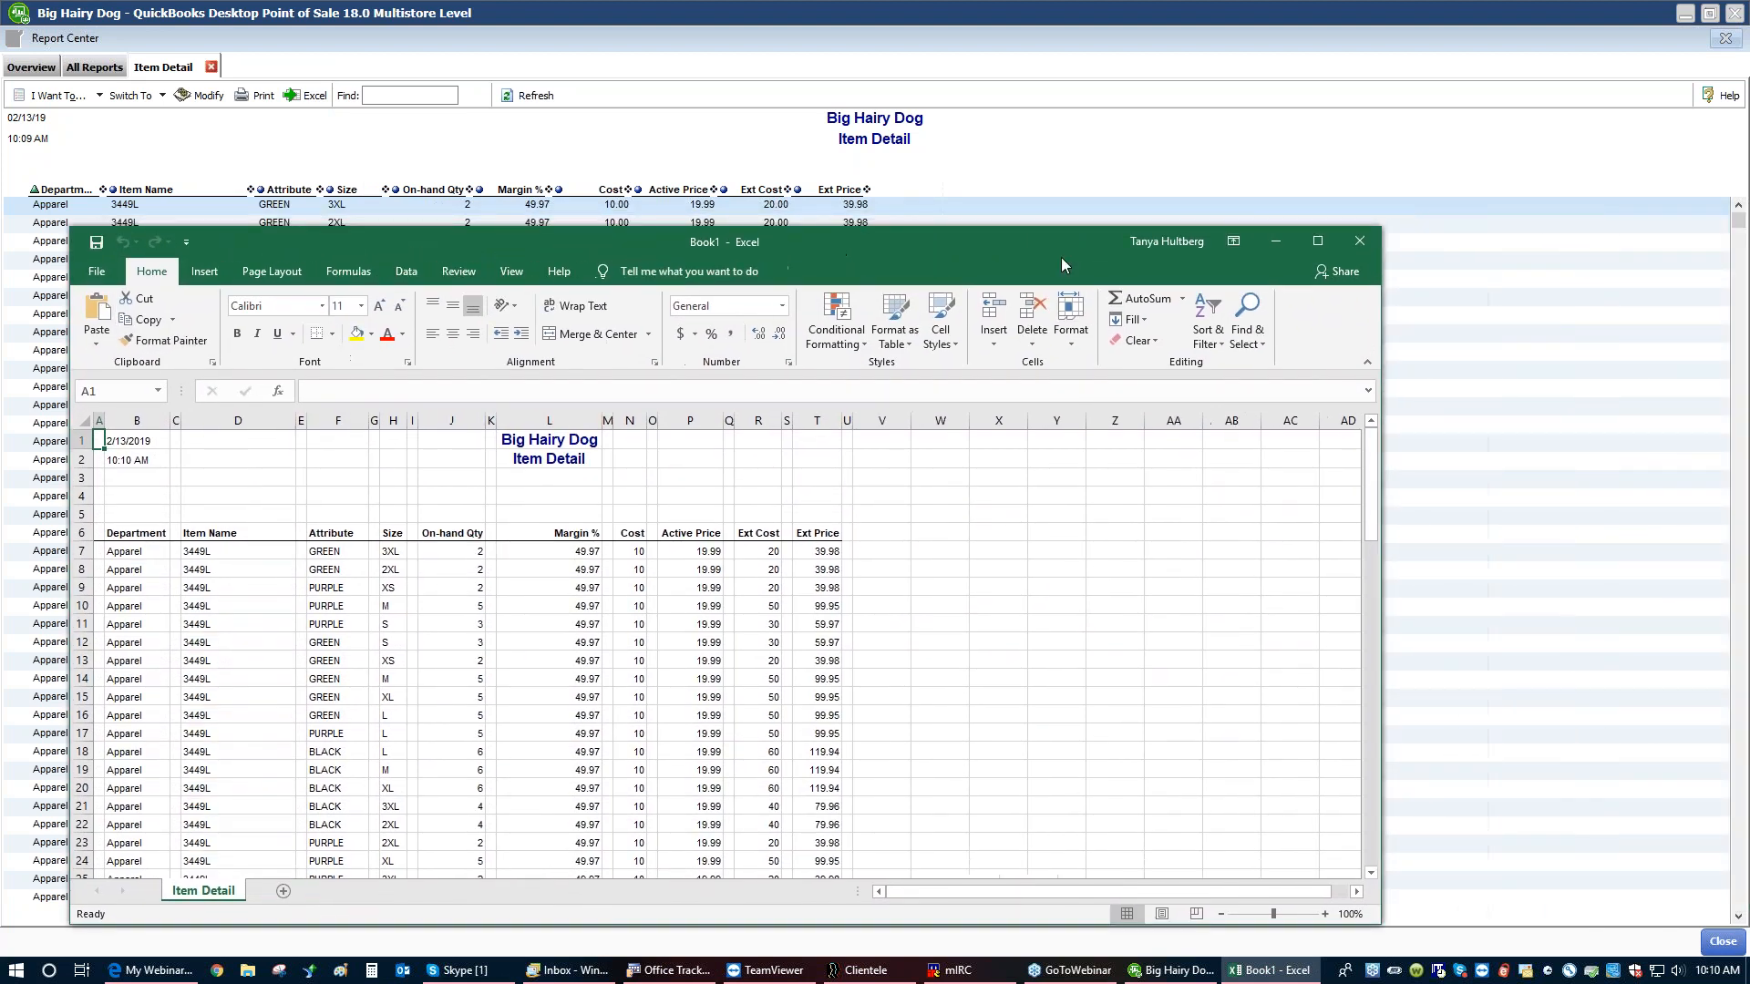
click(1358, 242)
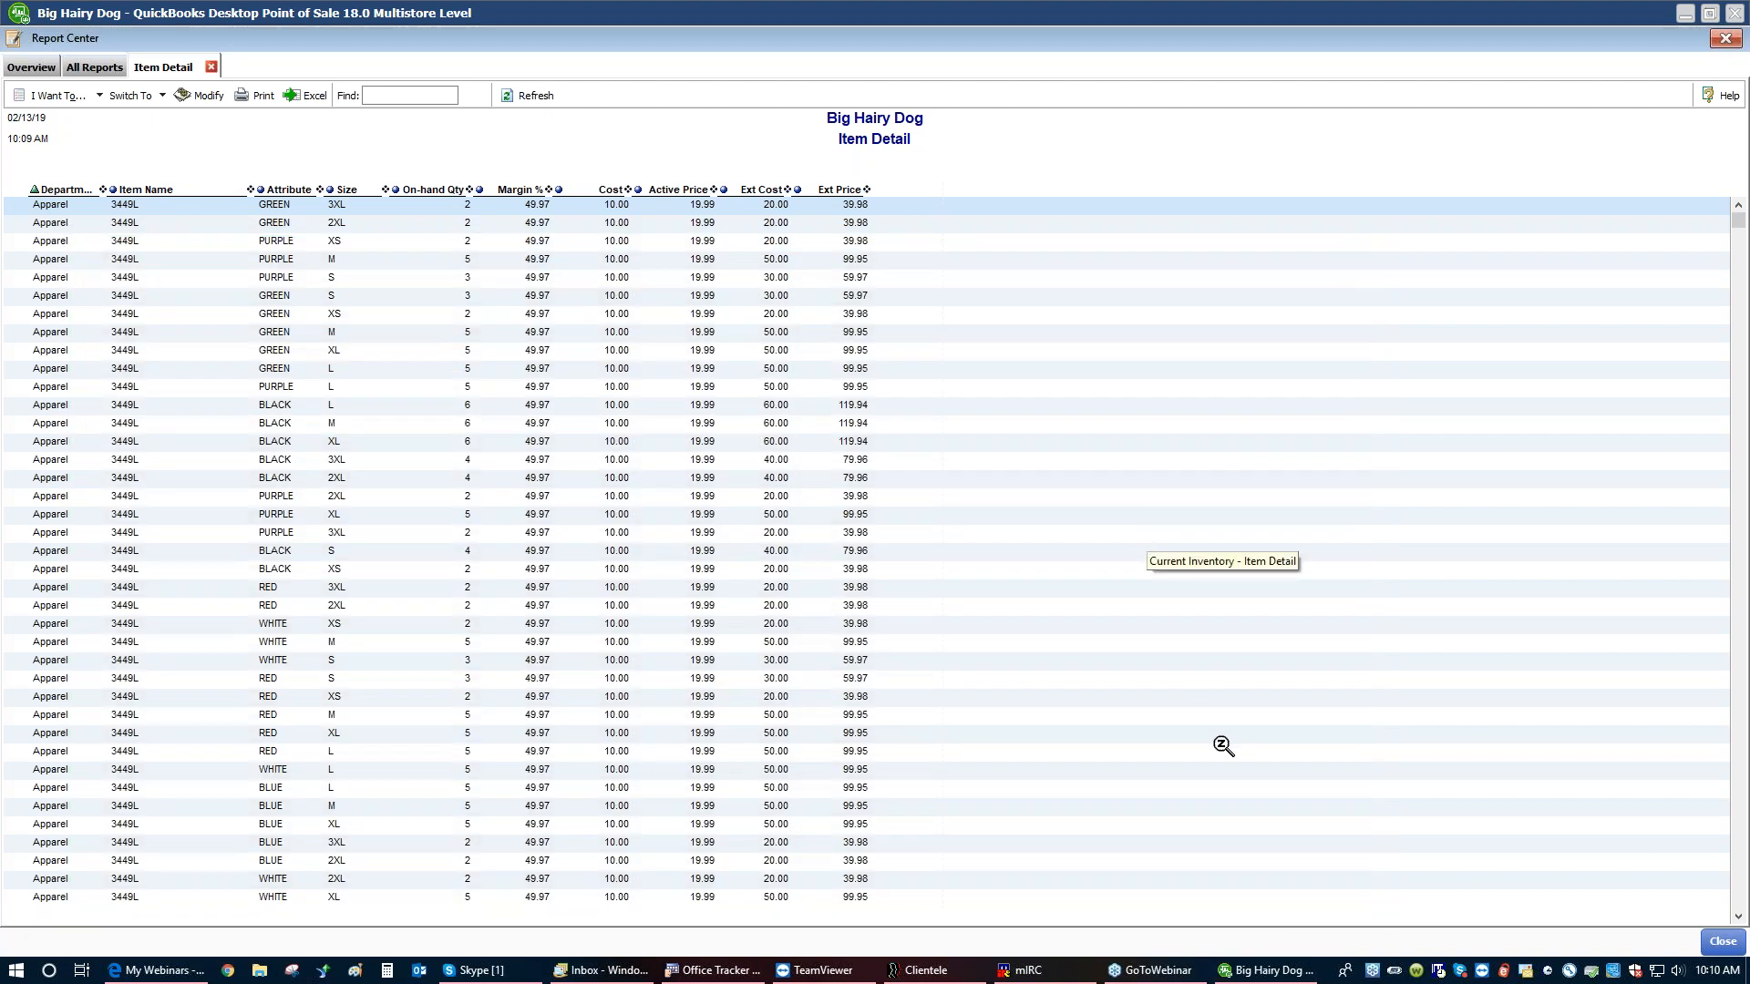
click(1722, 942)
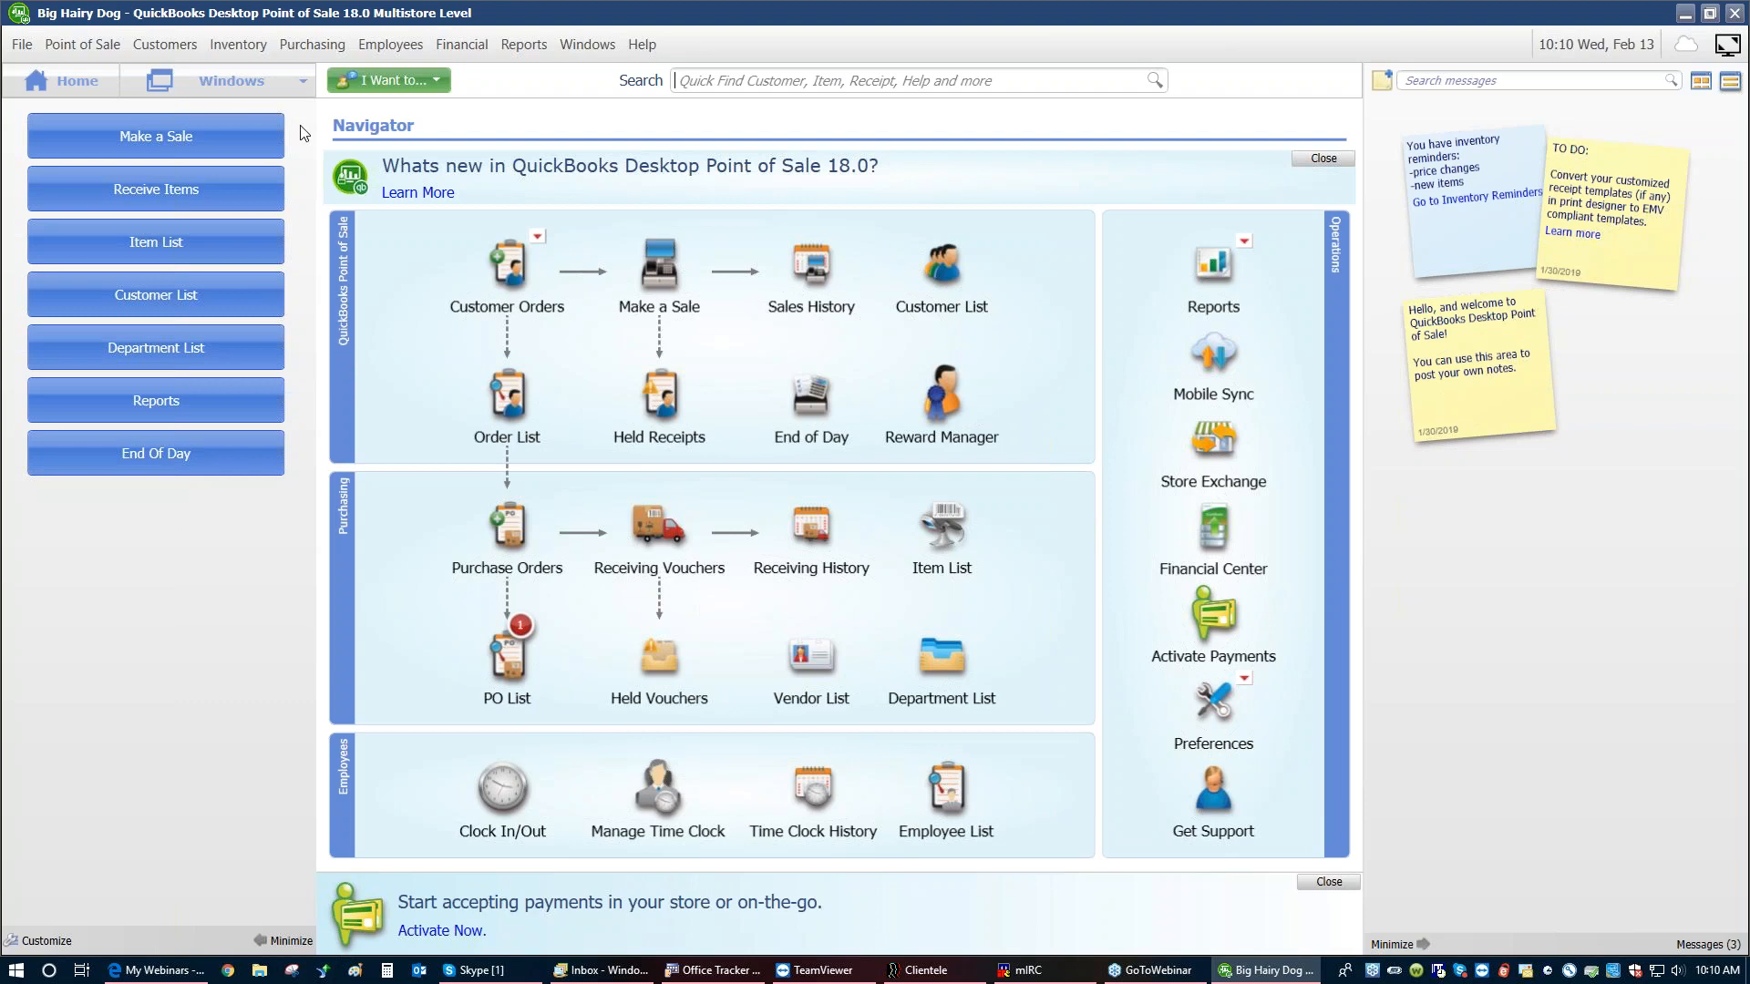
Start a physical inventory and add Item Description to the chosen columns of its item list
click(239, 45)
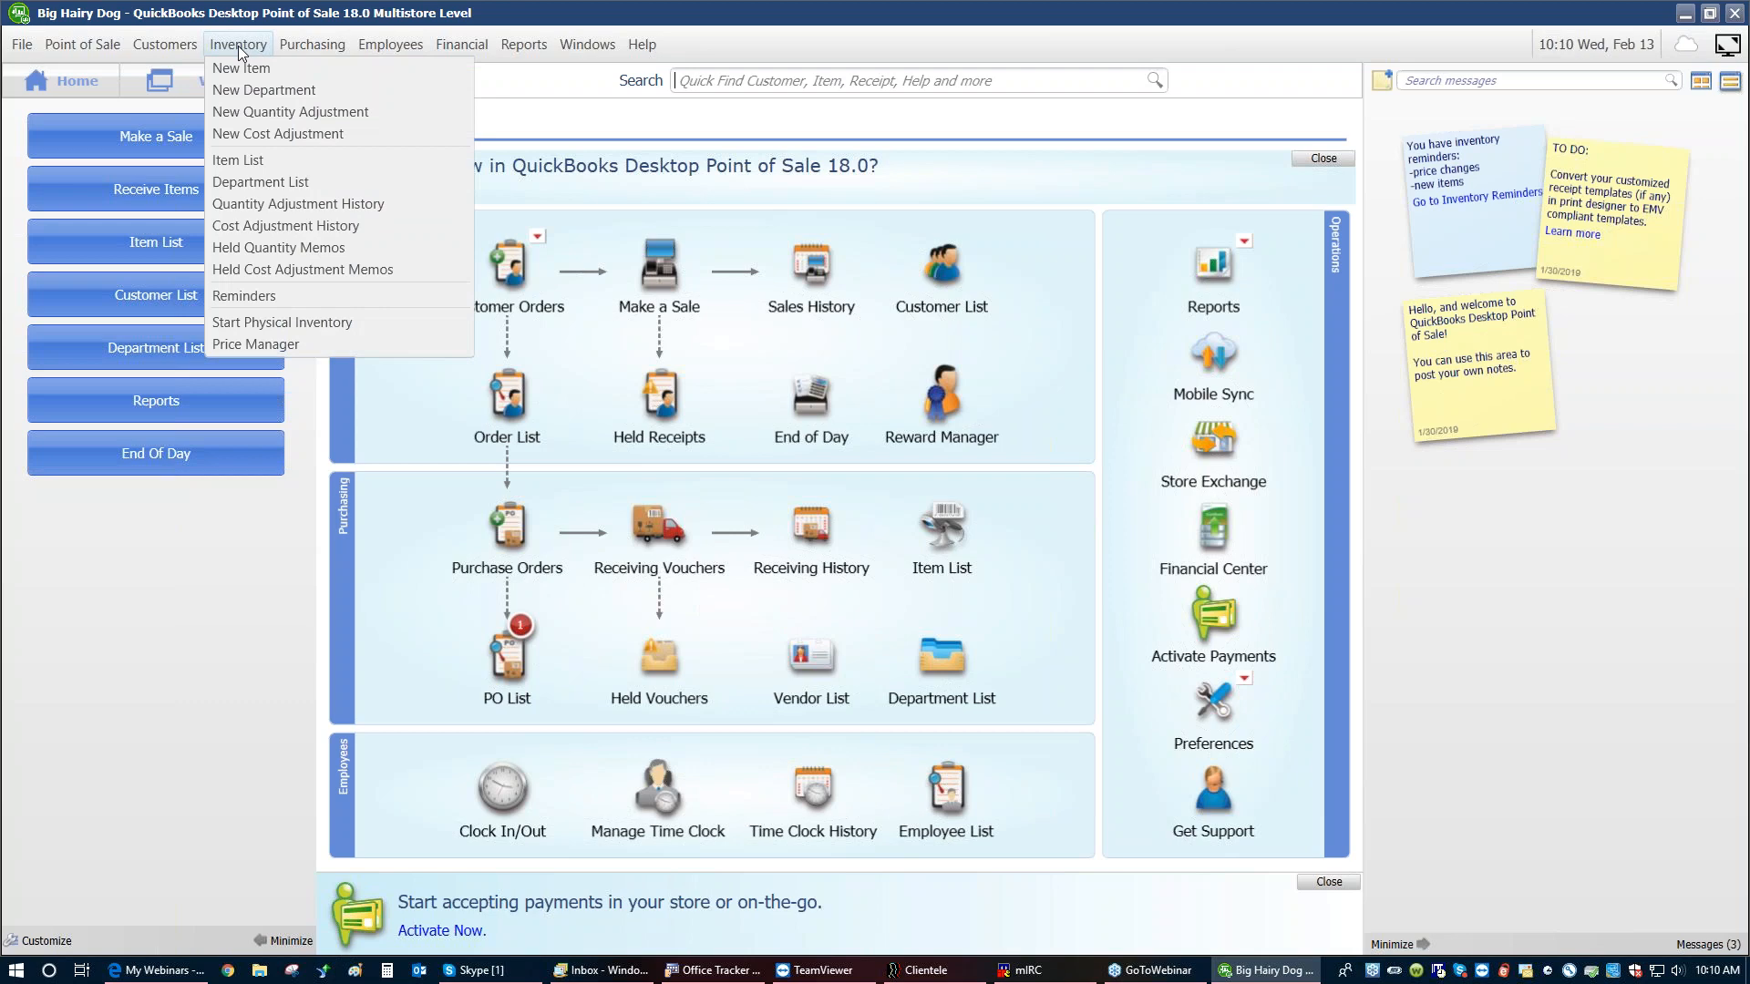
click(248, 324)
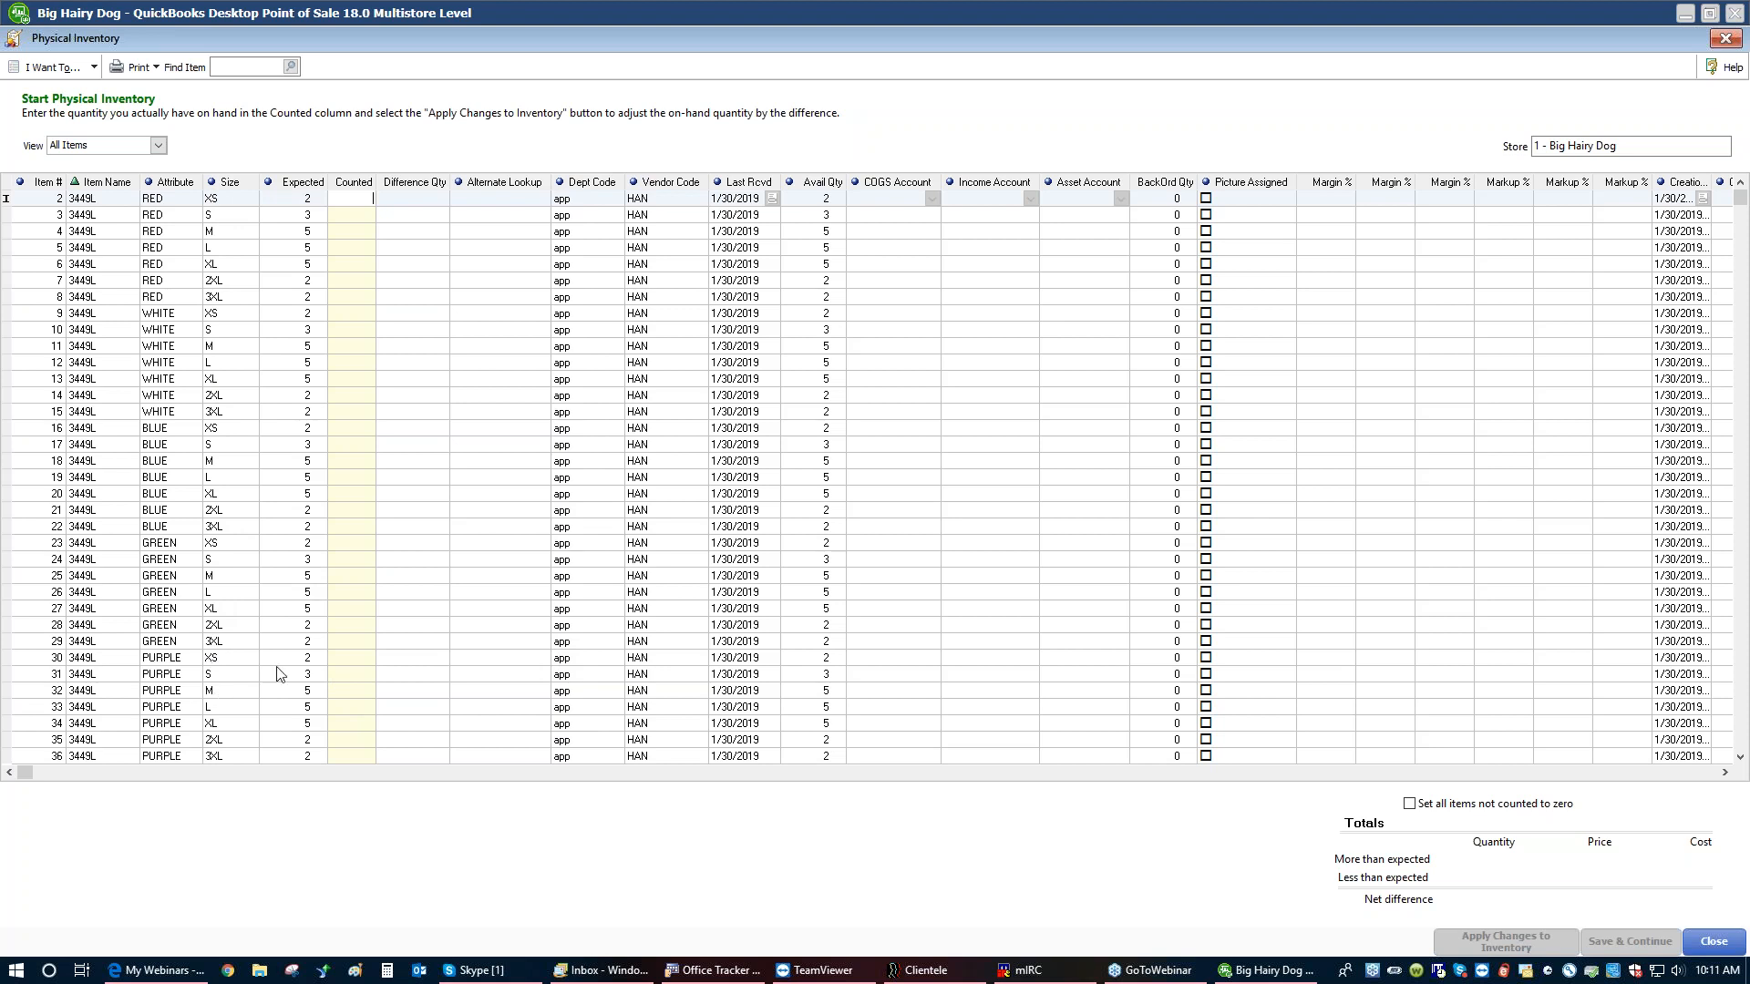
right_click(116, 179)
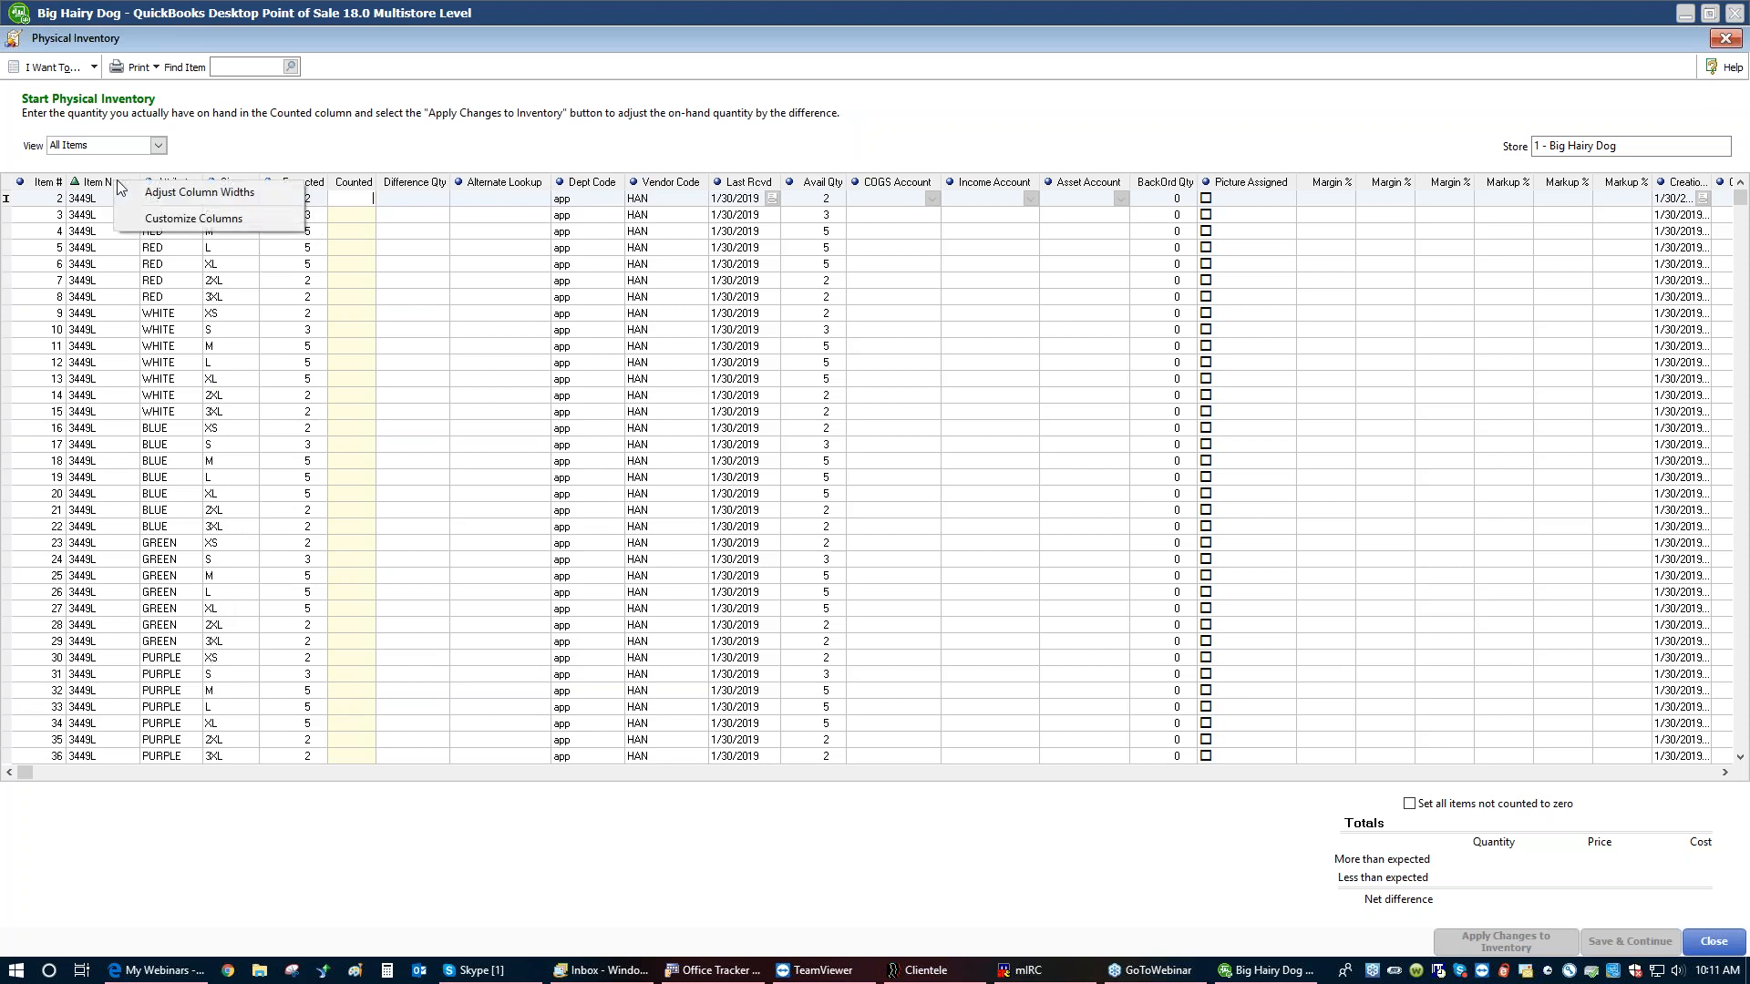
click(178, 222)
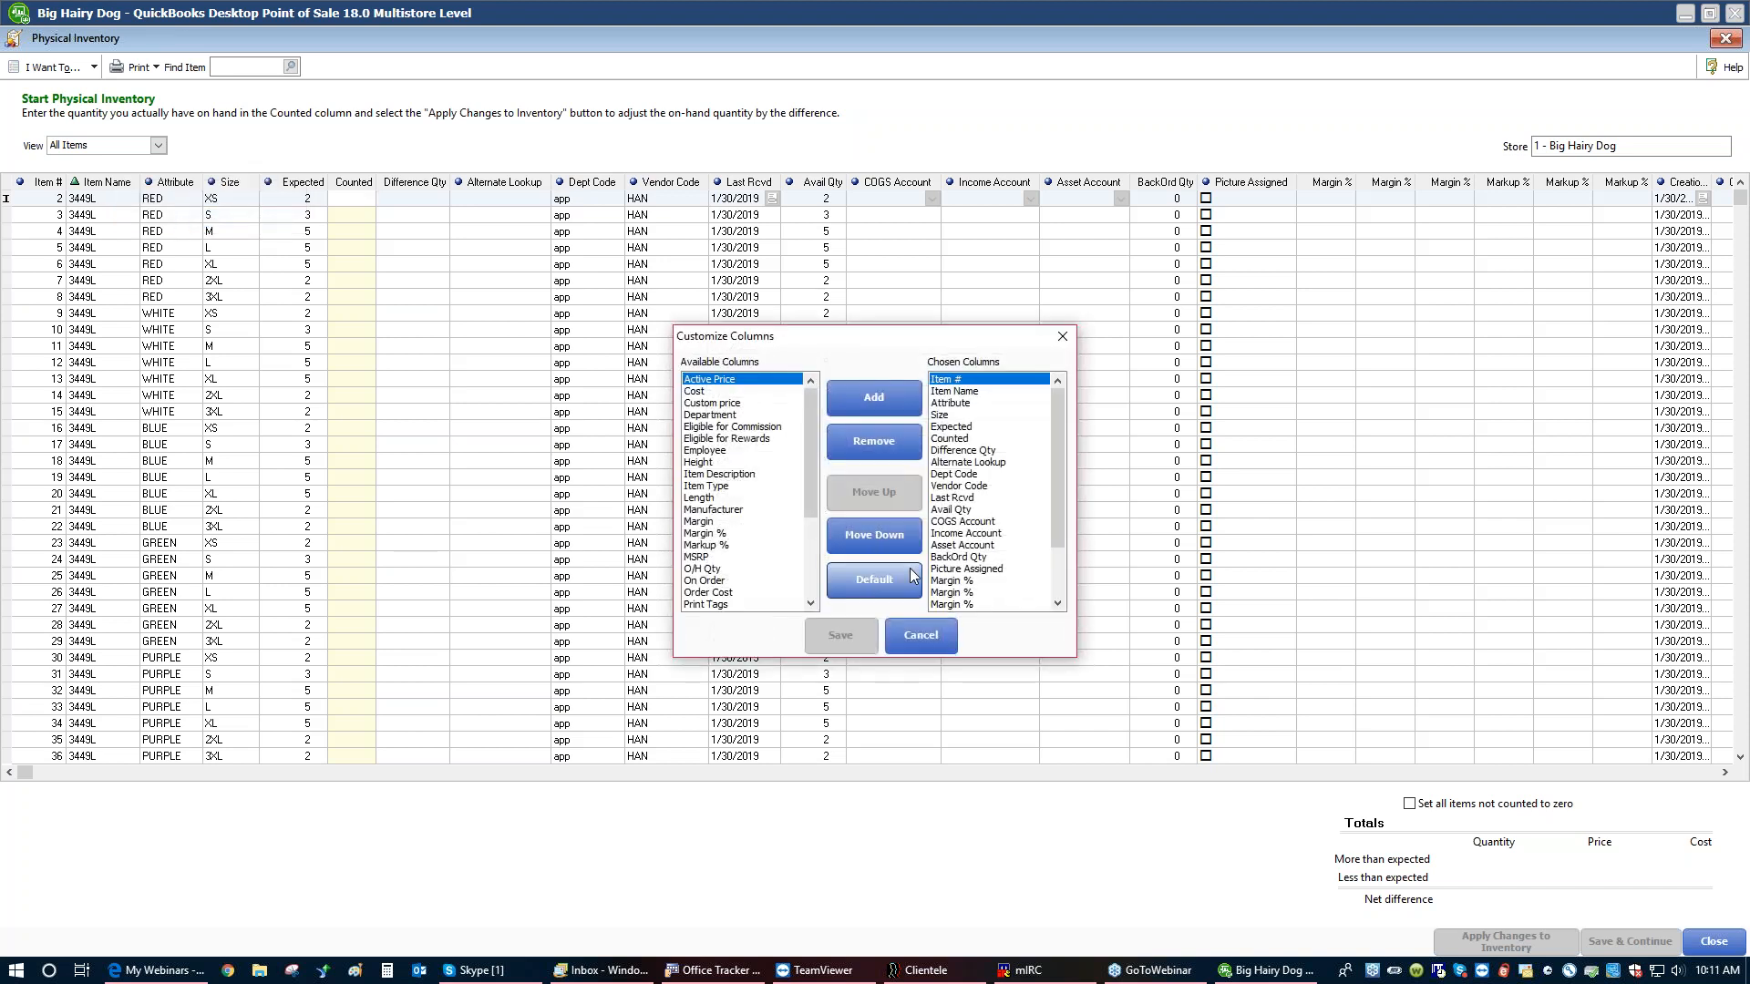
click(720, 475)
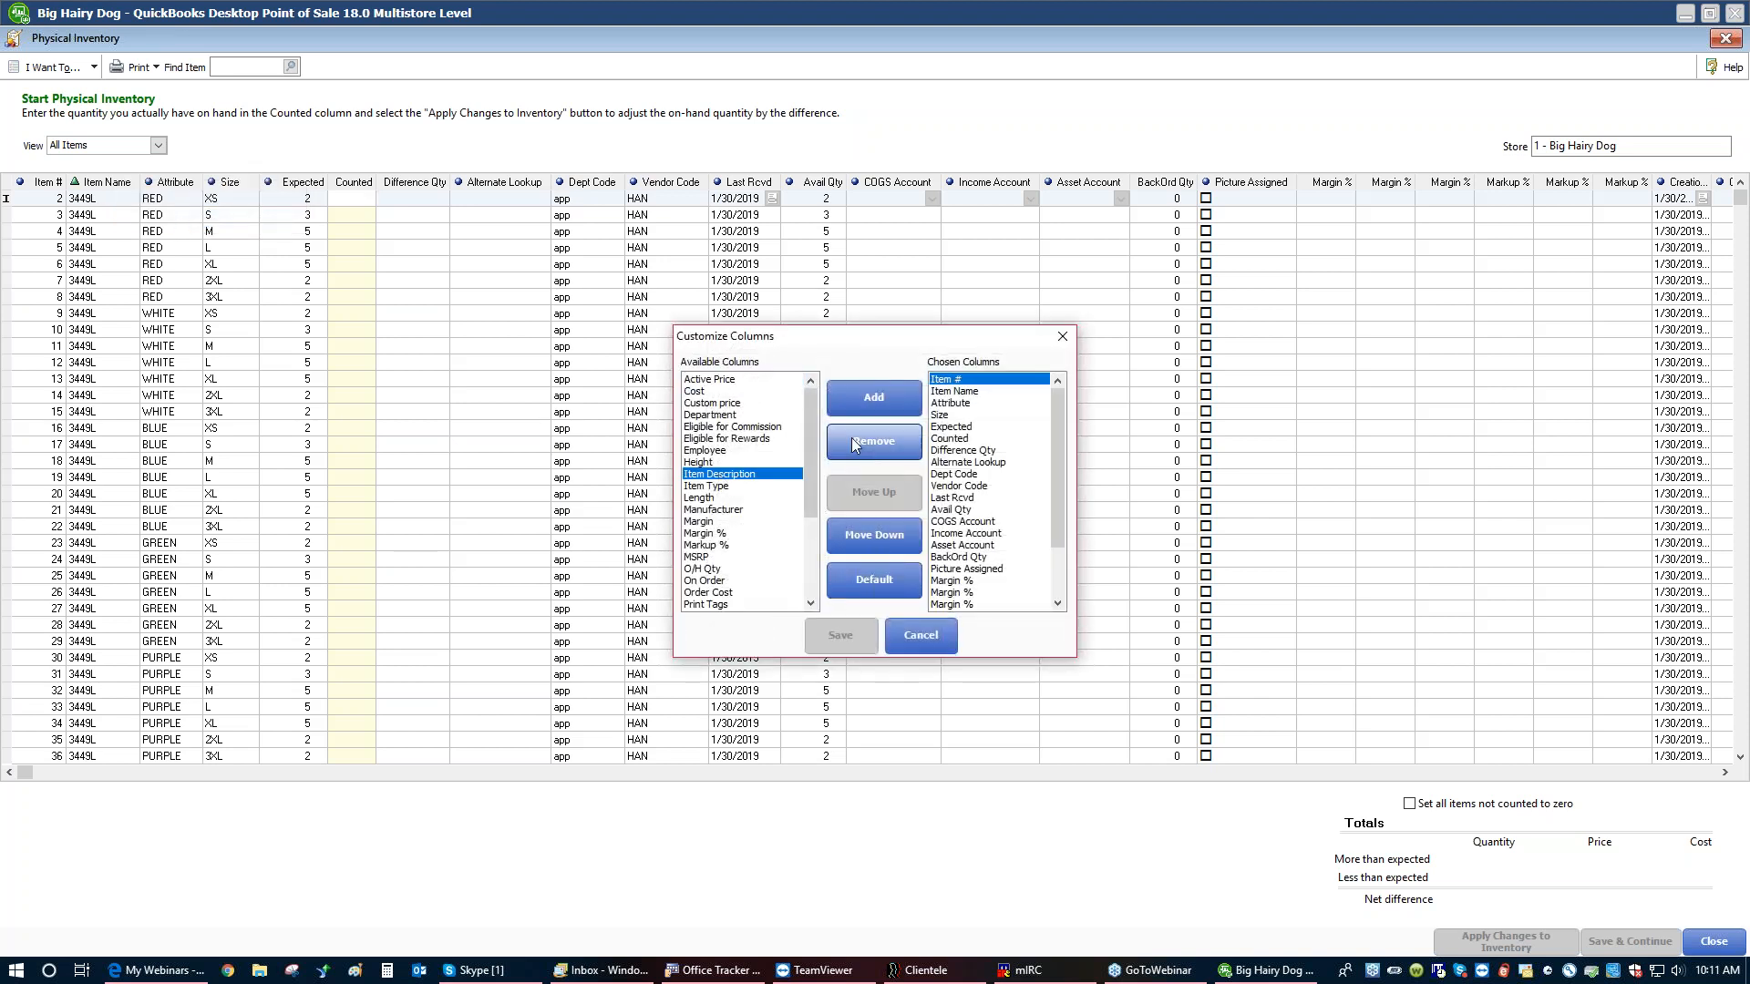
click(875, 397)
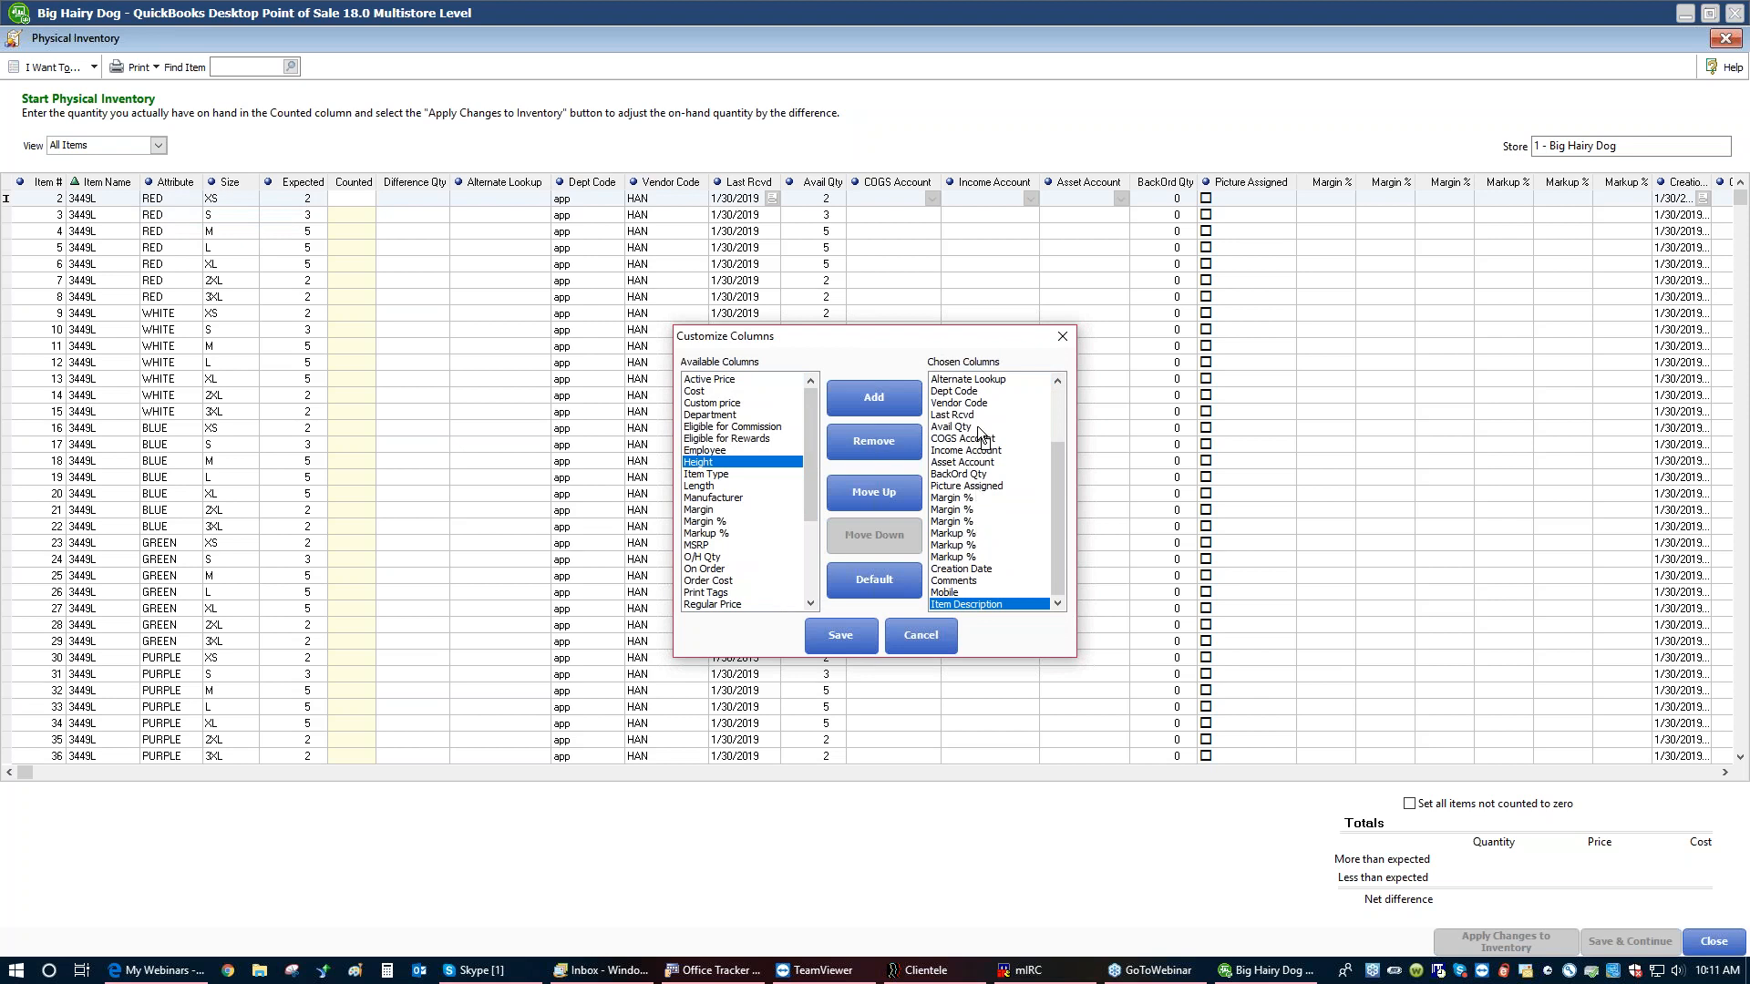
Place the Item Description column directly after Item Name and widen it to show the full descriptions
drag(979, 383, 980, 384)
drag(1057, 466, 1059, 406)
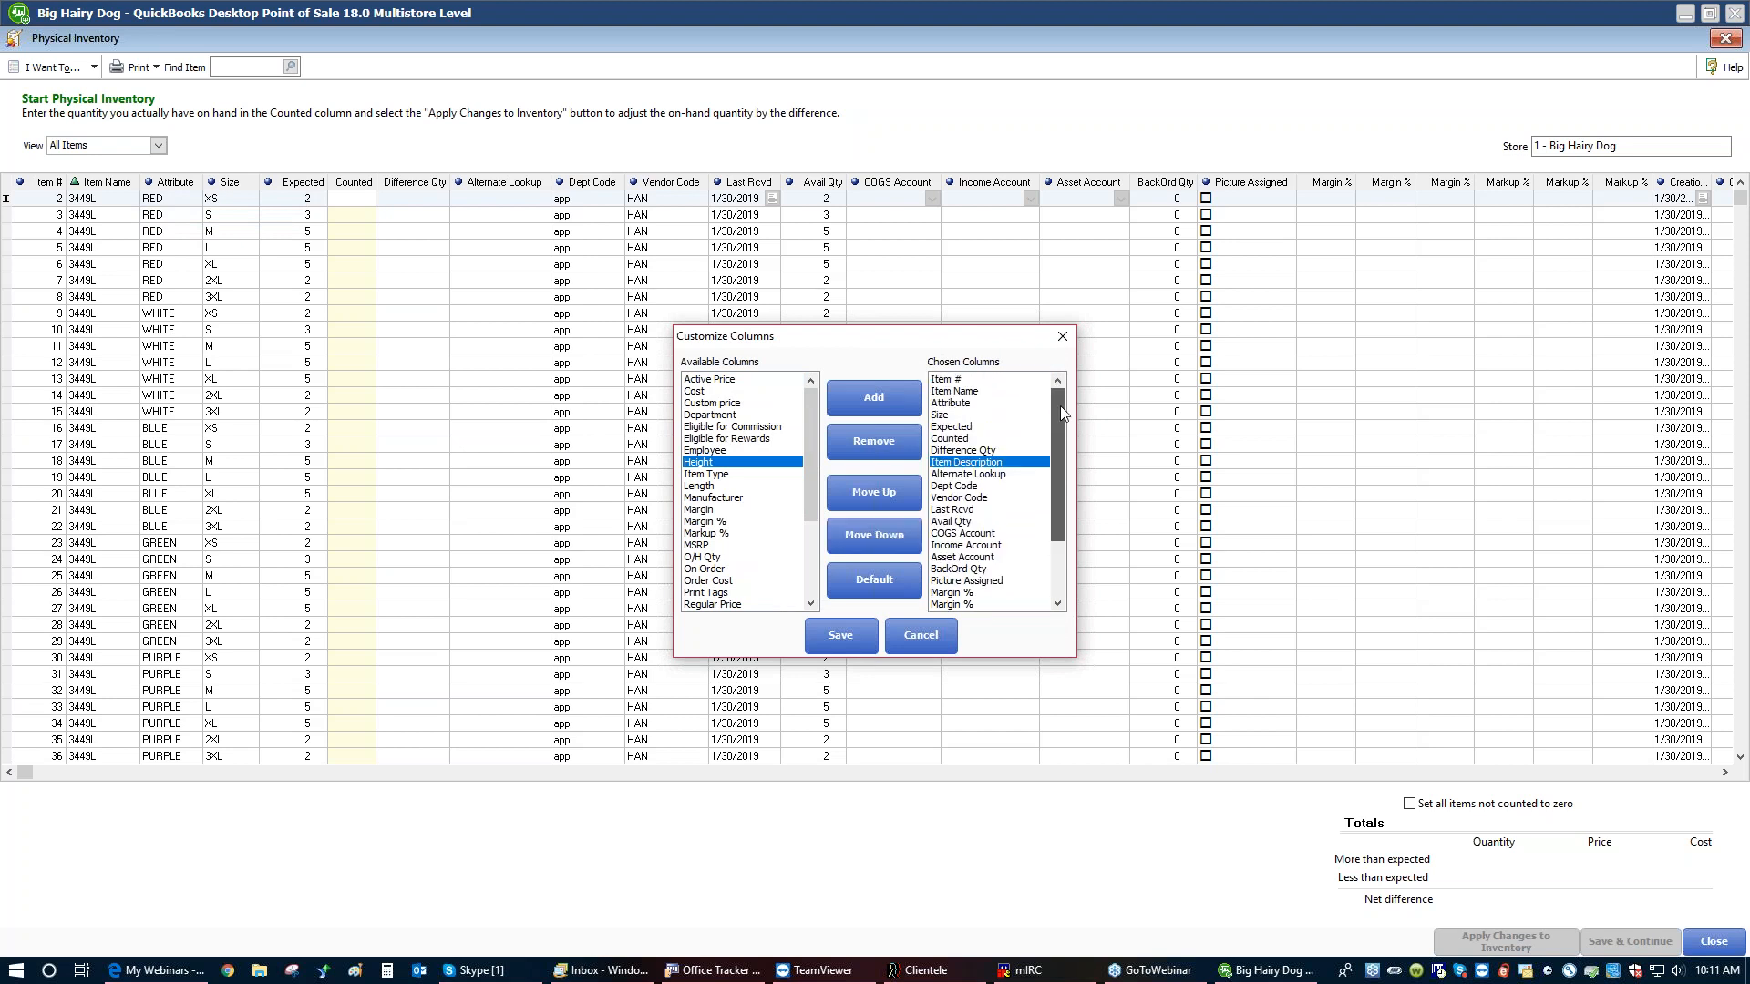
drag(971, 467, 974, 403)
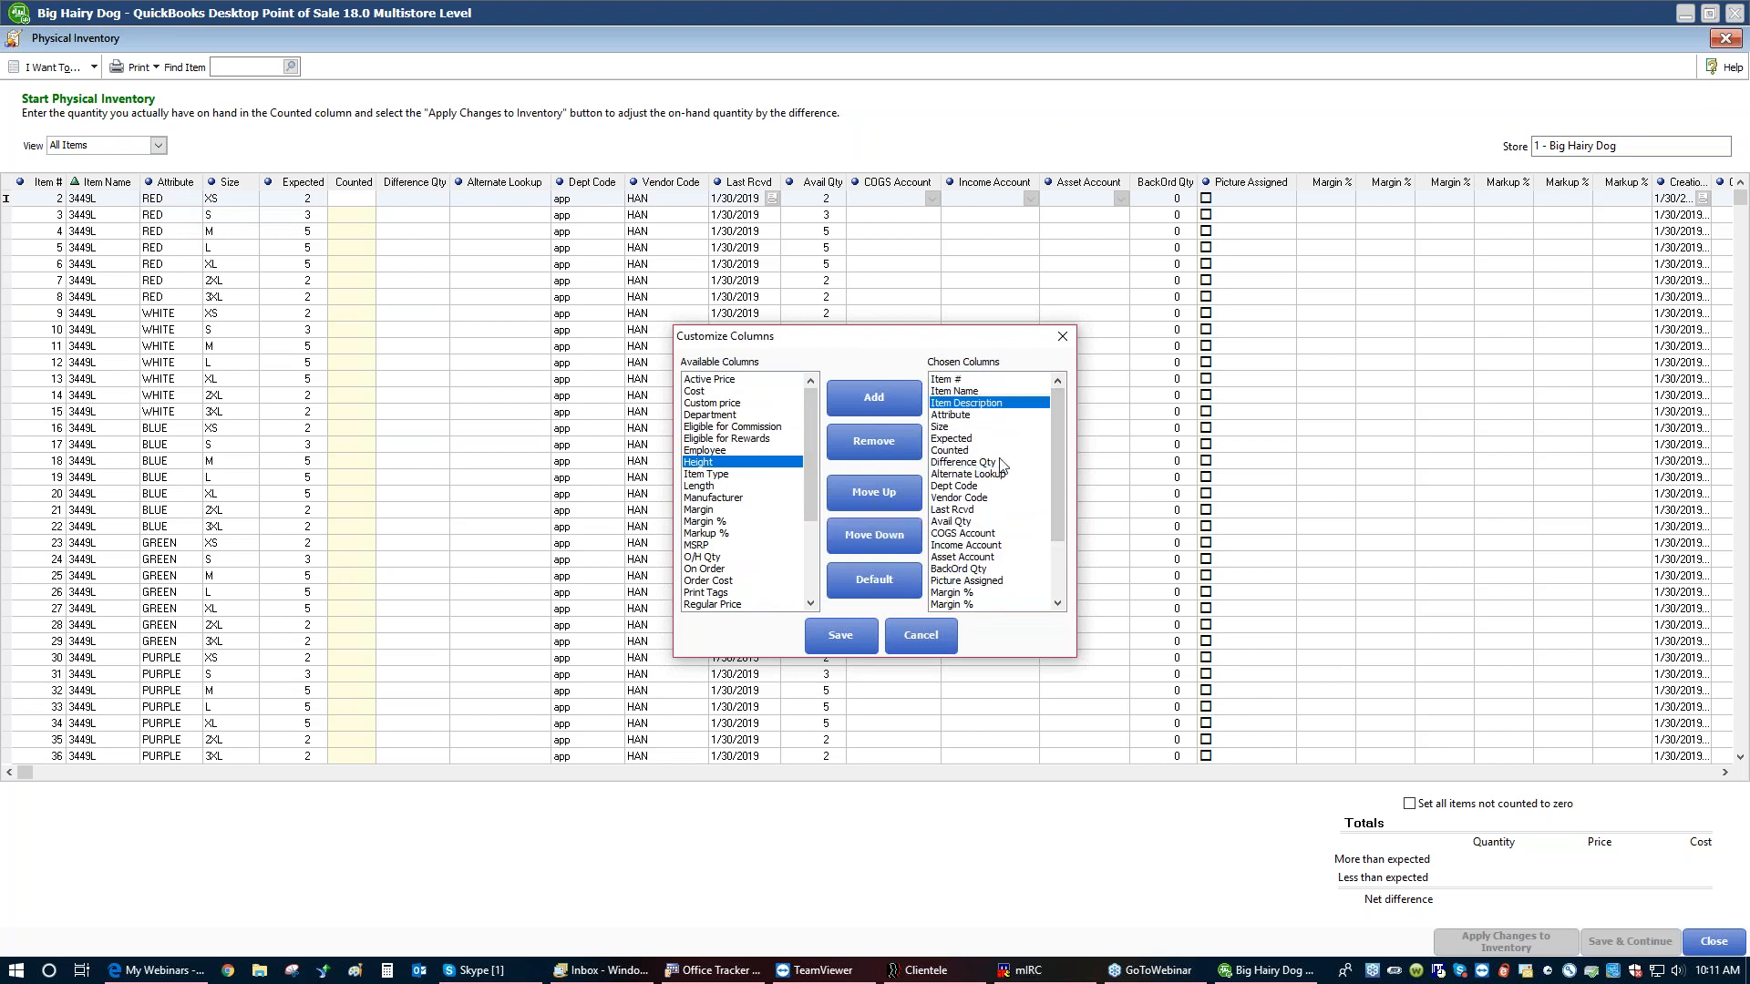
click(852, 643)
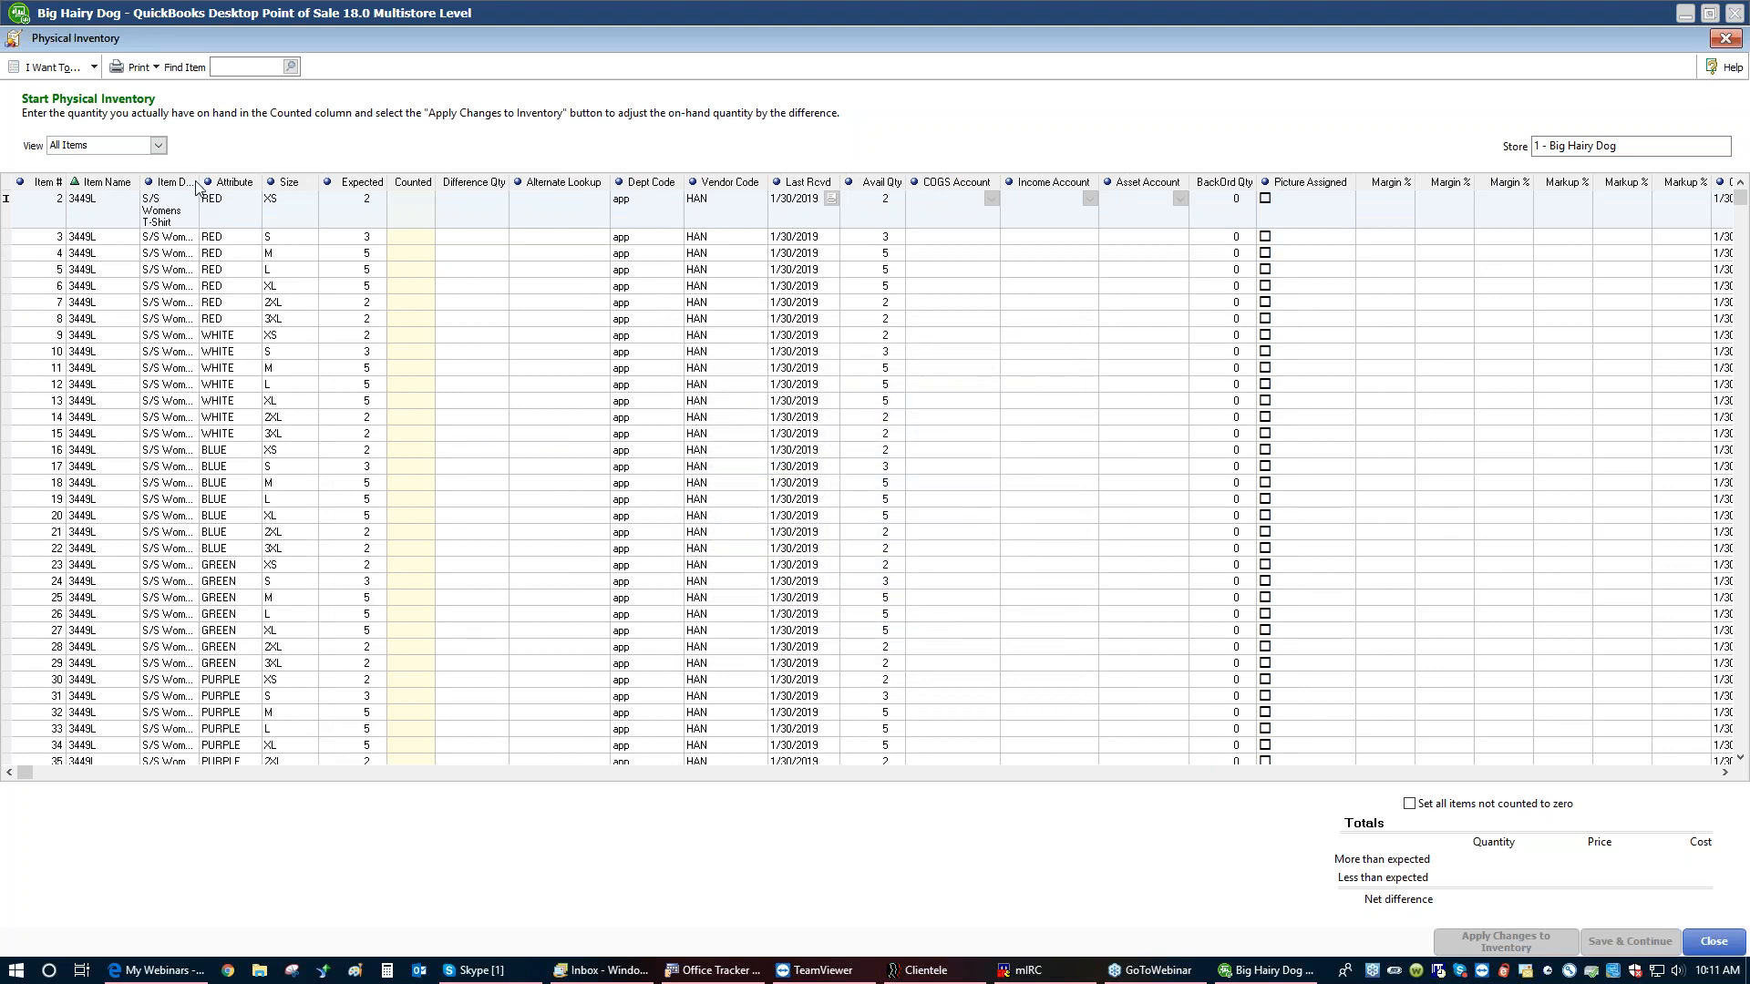
drag(199, 183, 314, 182)
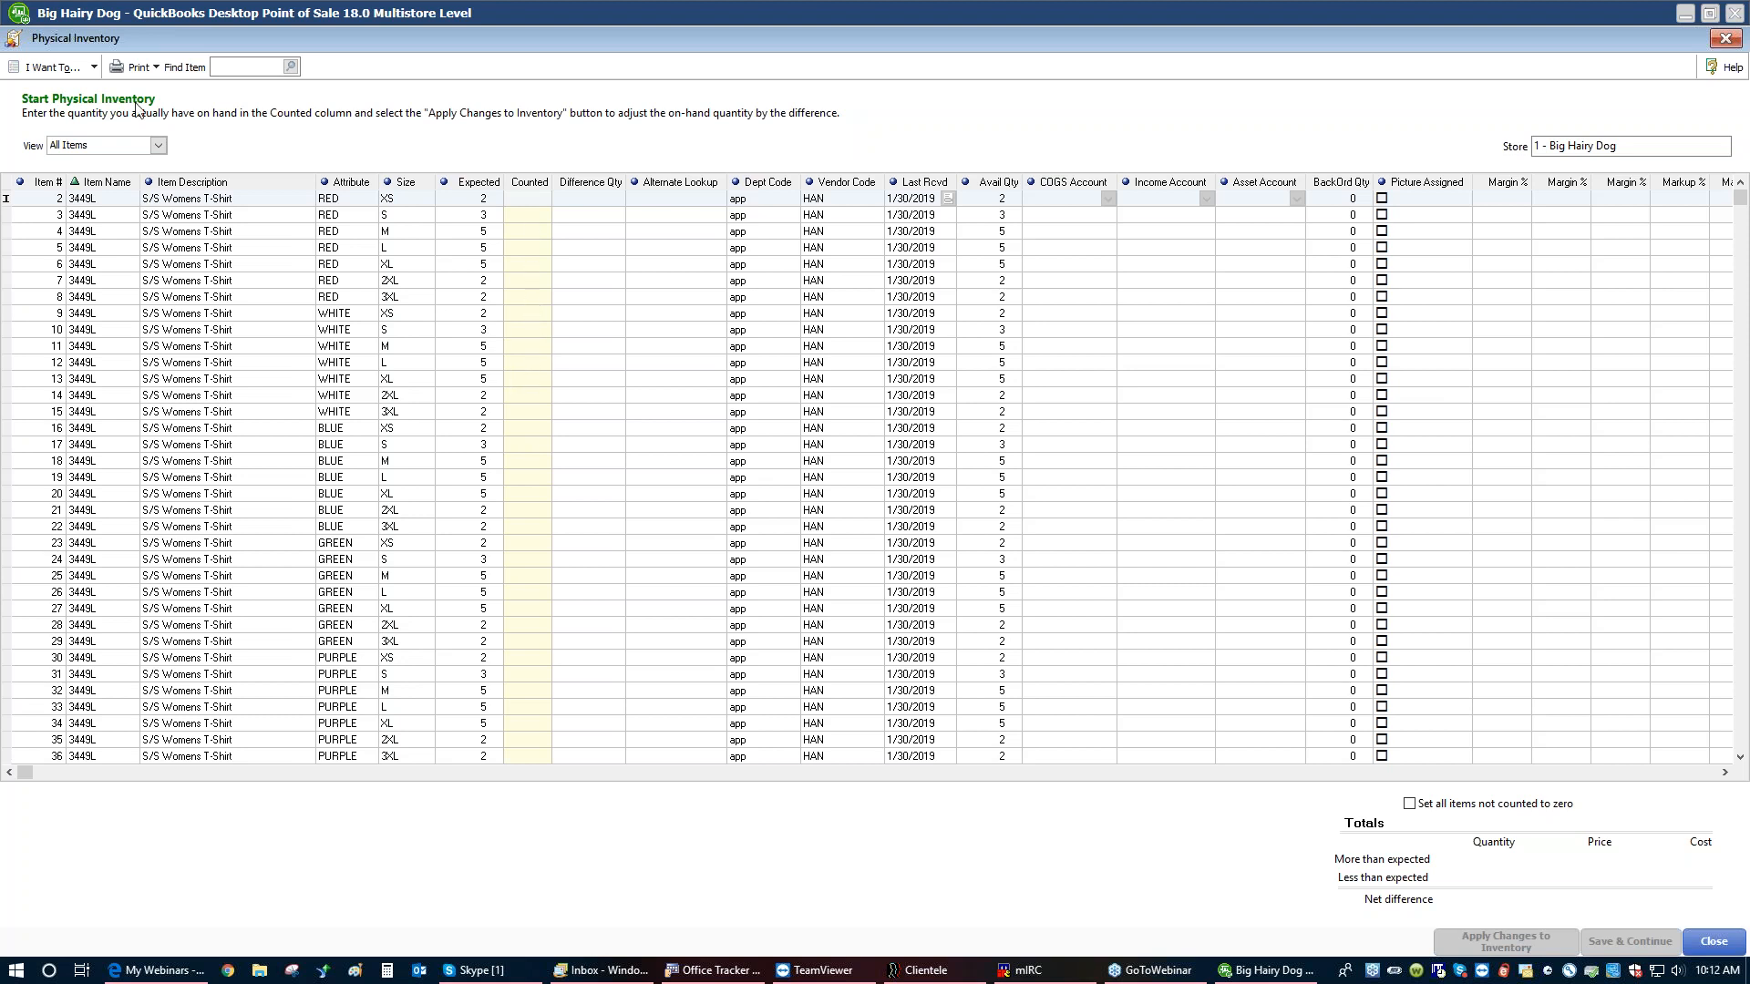
Start adding counts by hand and enter item 12 with a counted quantity of 3
click(72, 73)
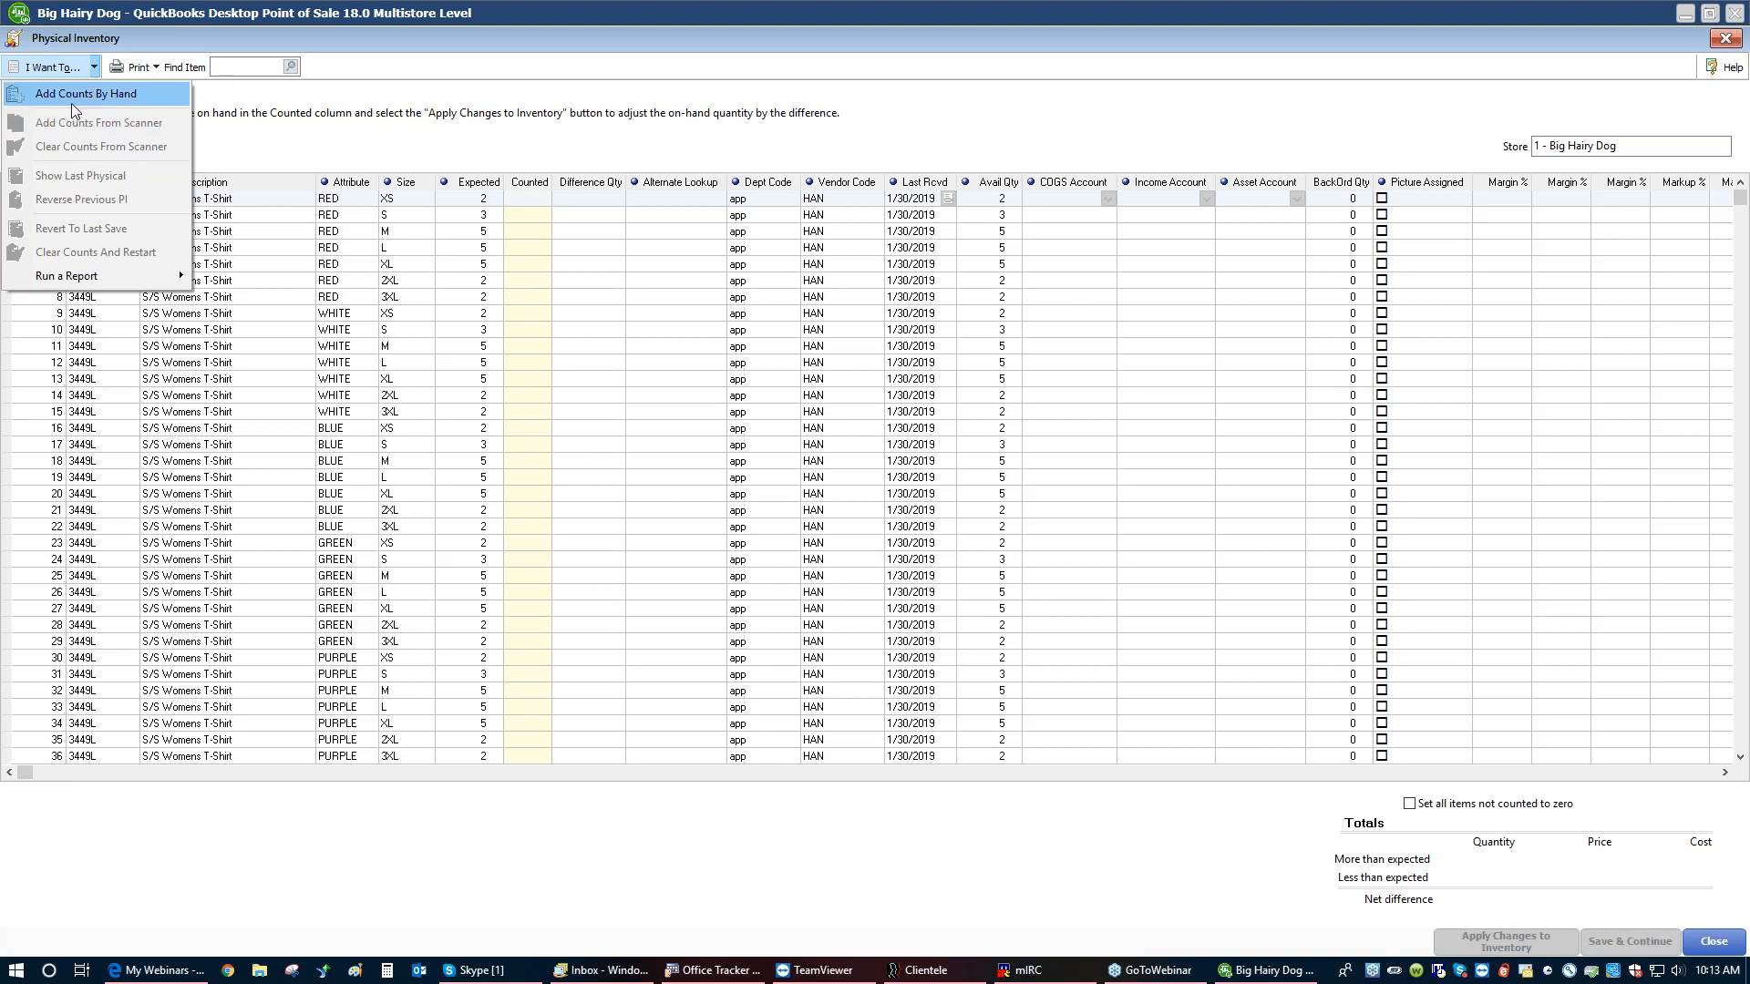
click(71, 102)
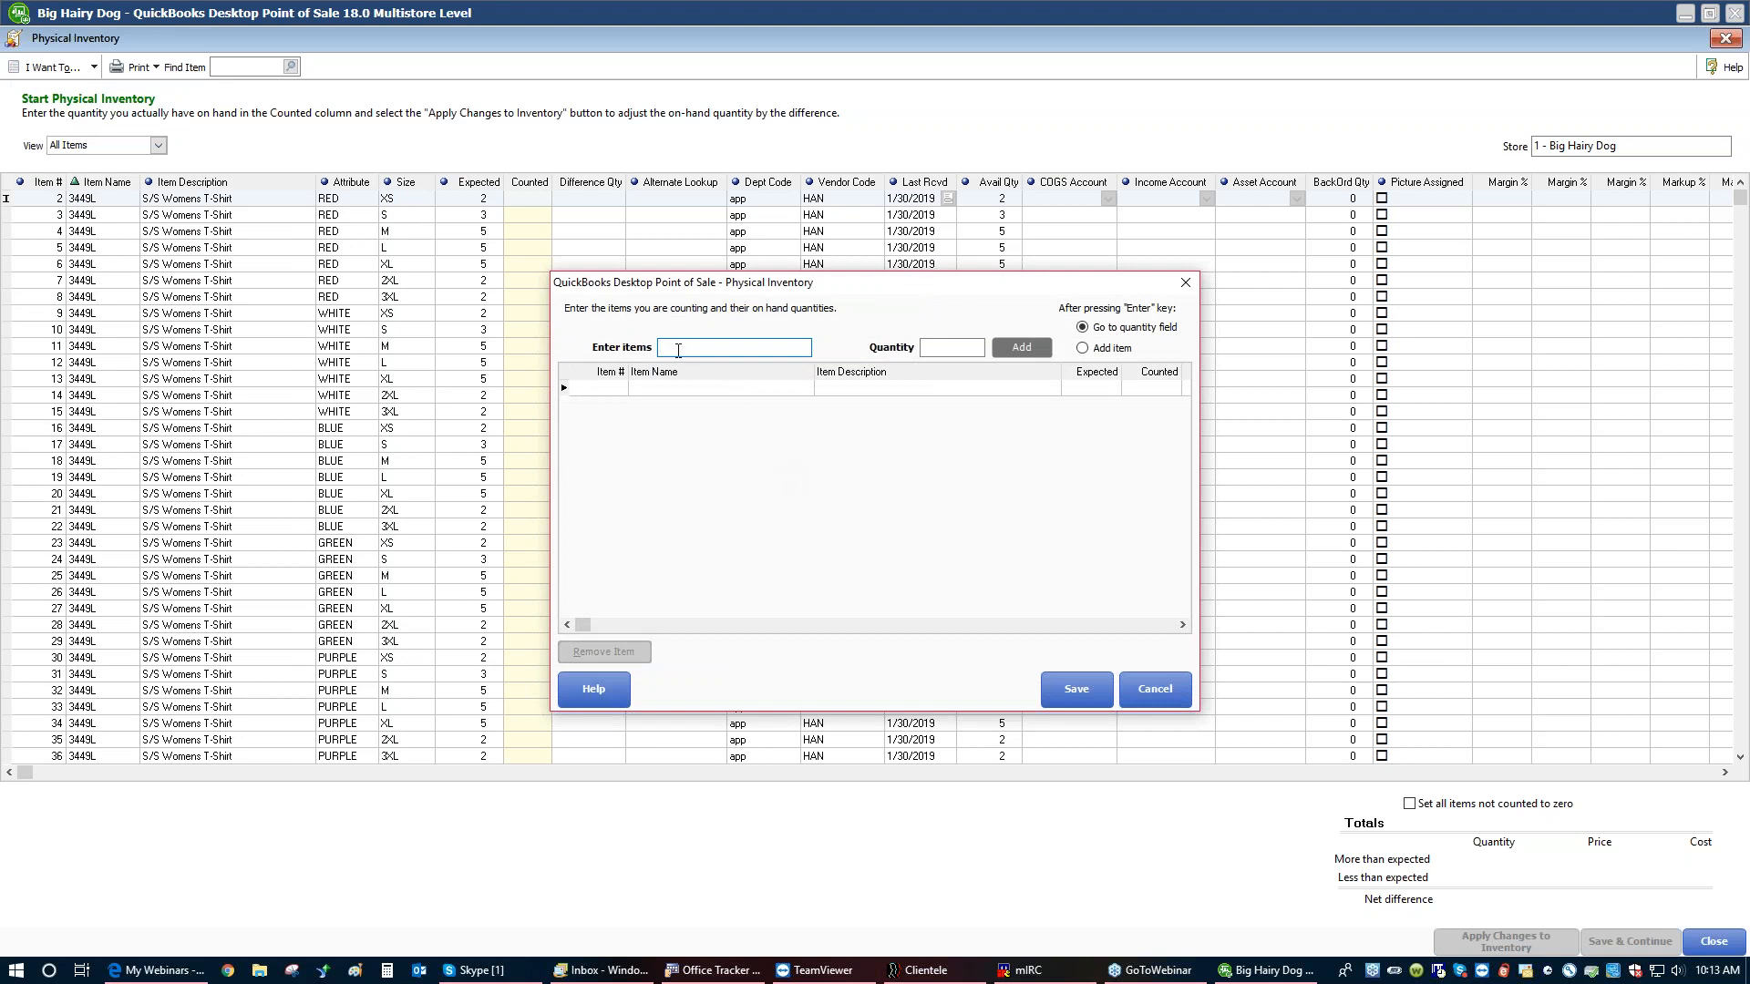
text(12)
key(Return)
text(3)
key(Return)
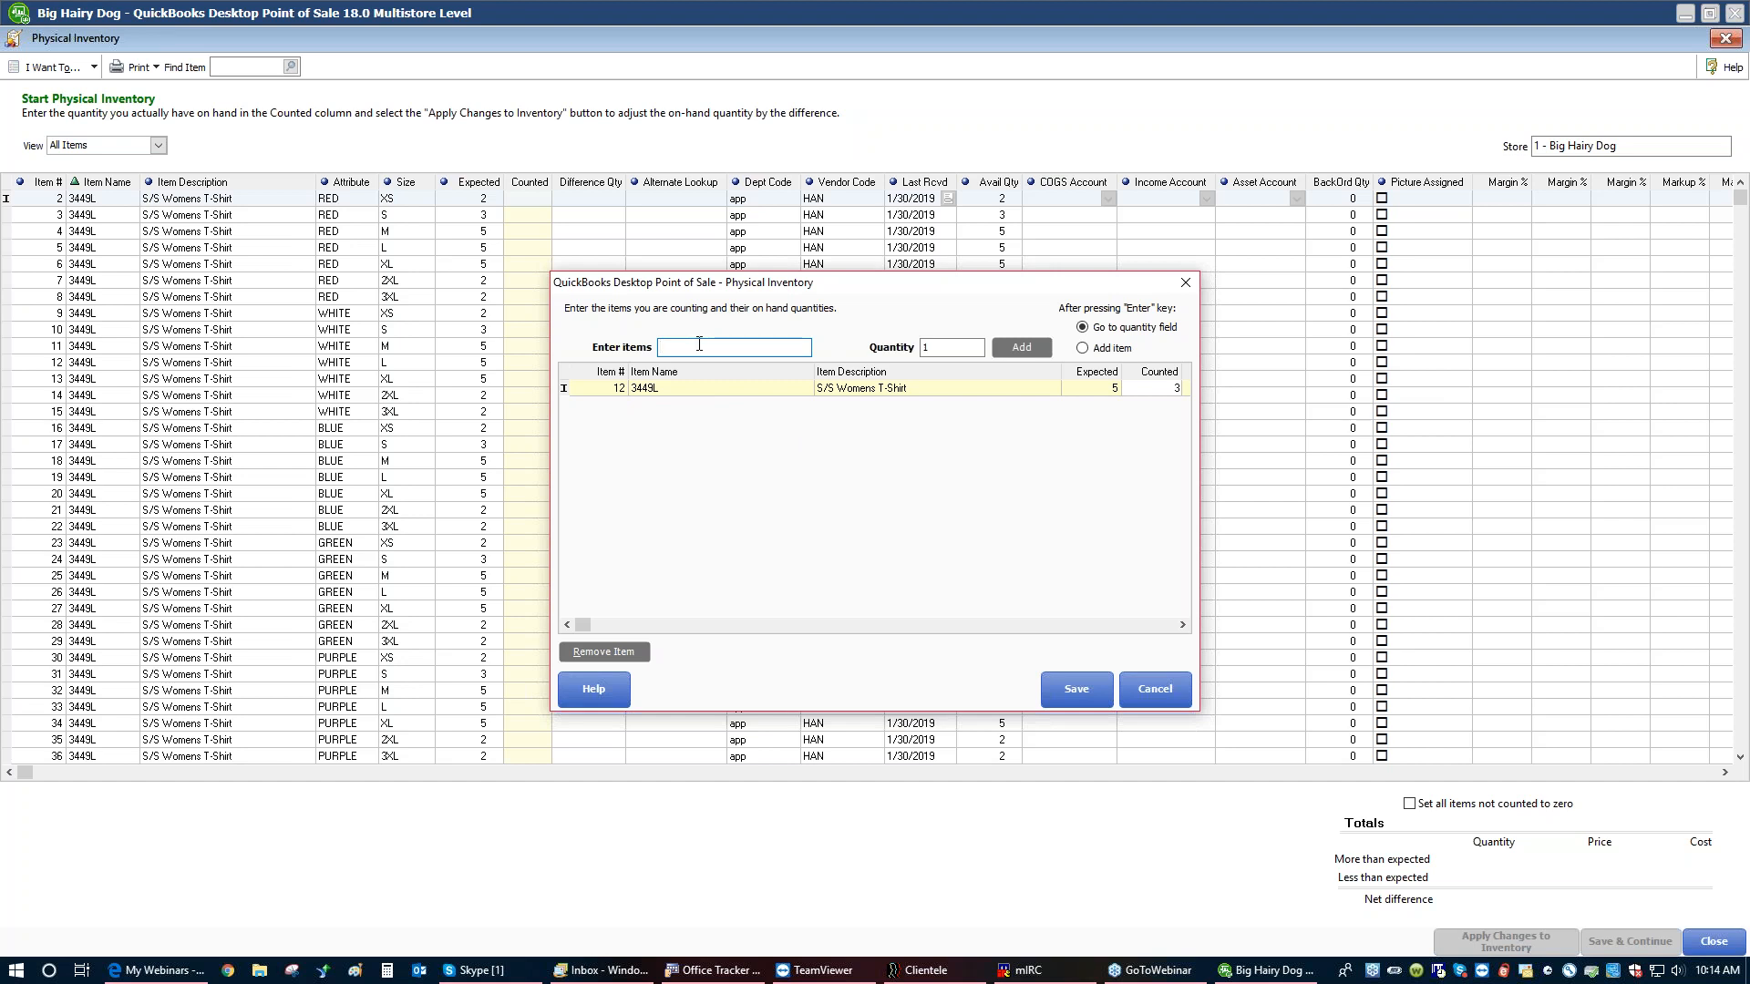
Add item 14 to the hand-entered counts with a quantity of 2
text(14)
key(Return)
text(2)
key(Return)
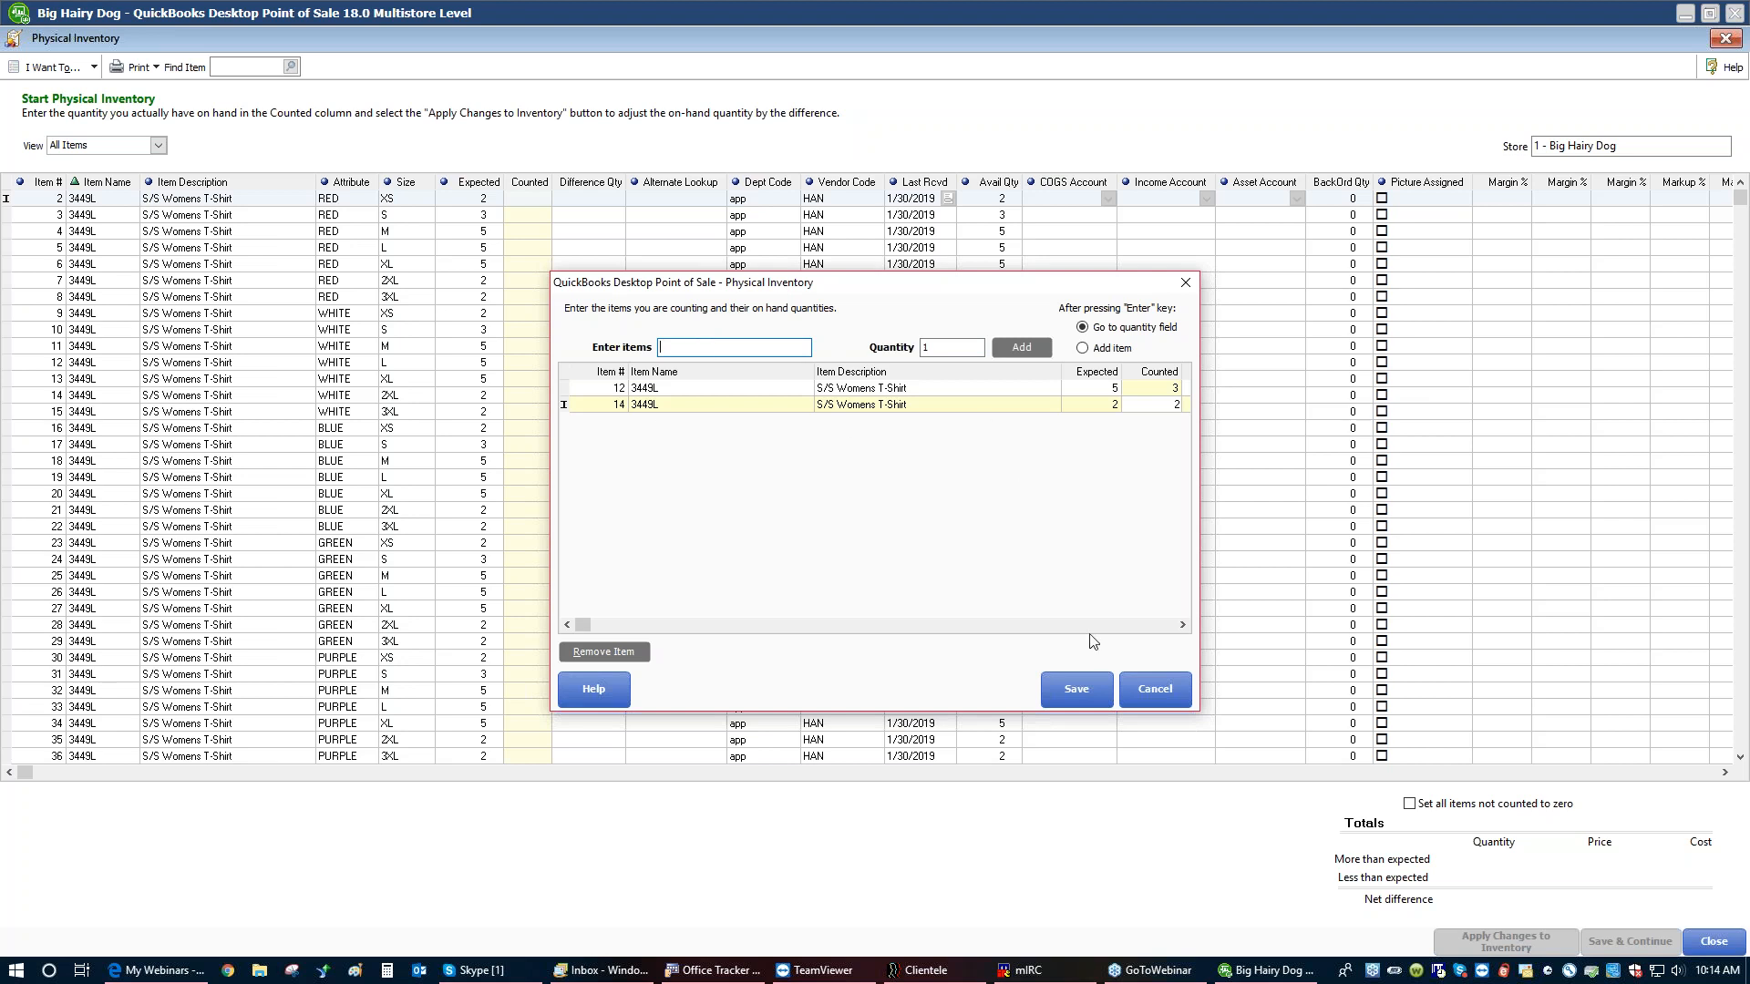
Save the hand-entered counts and check the counted quantities of items 14 and 12 in the inventory list
click(1073, 690)
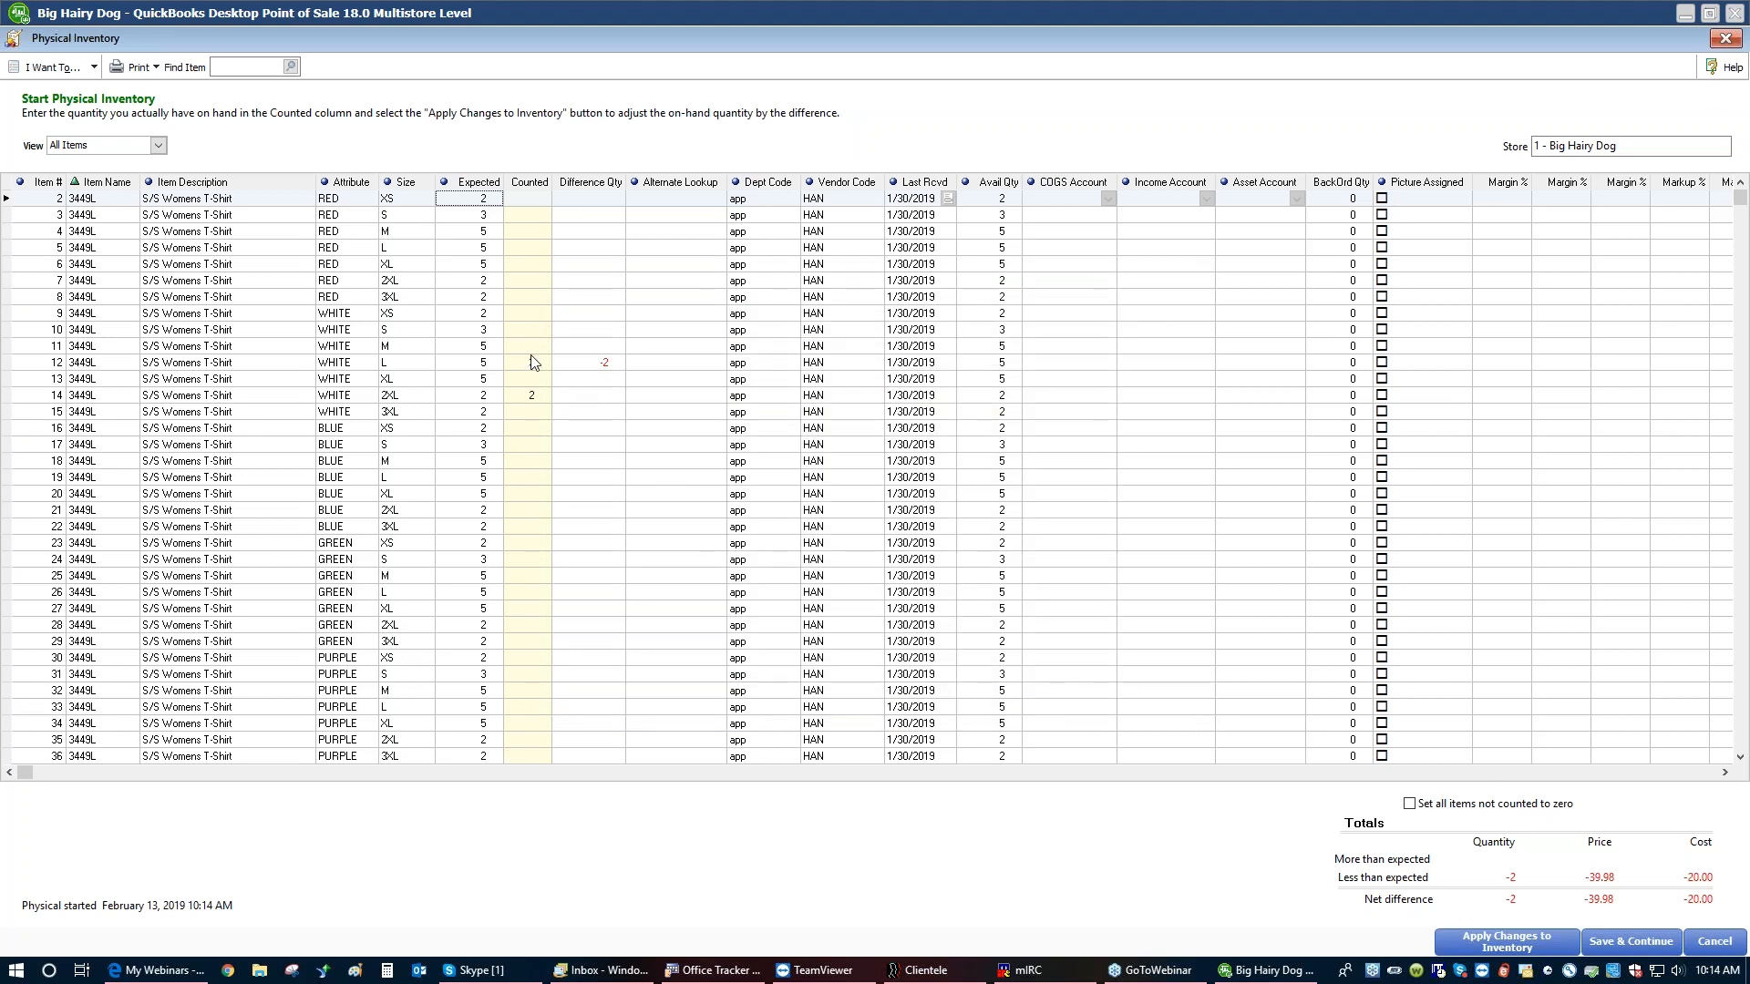
click(534, 401)
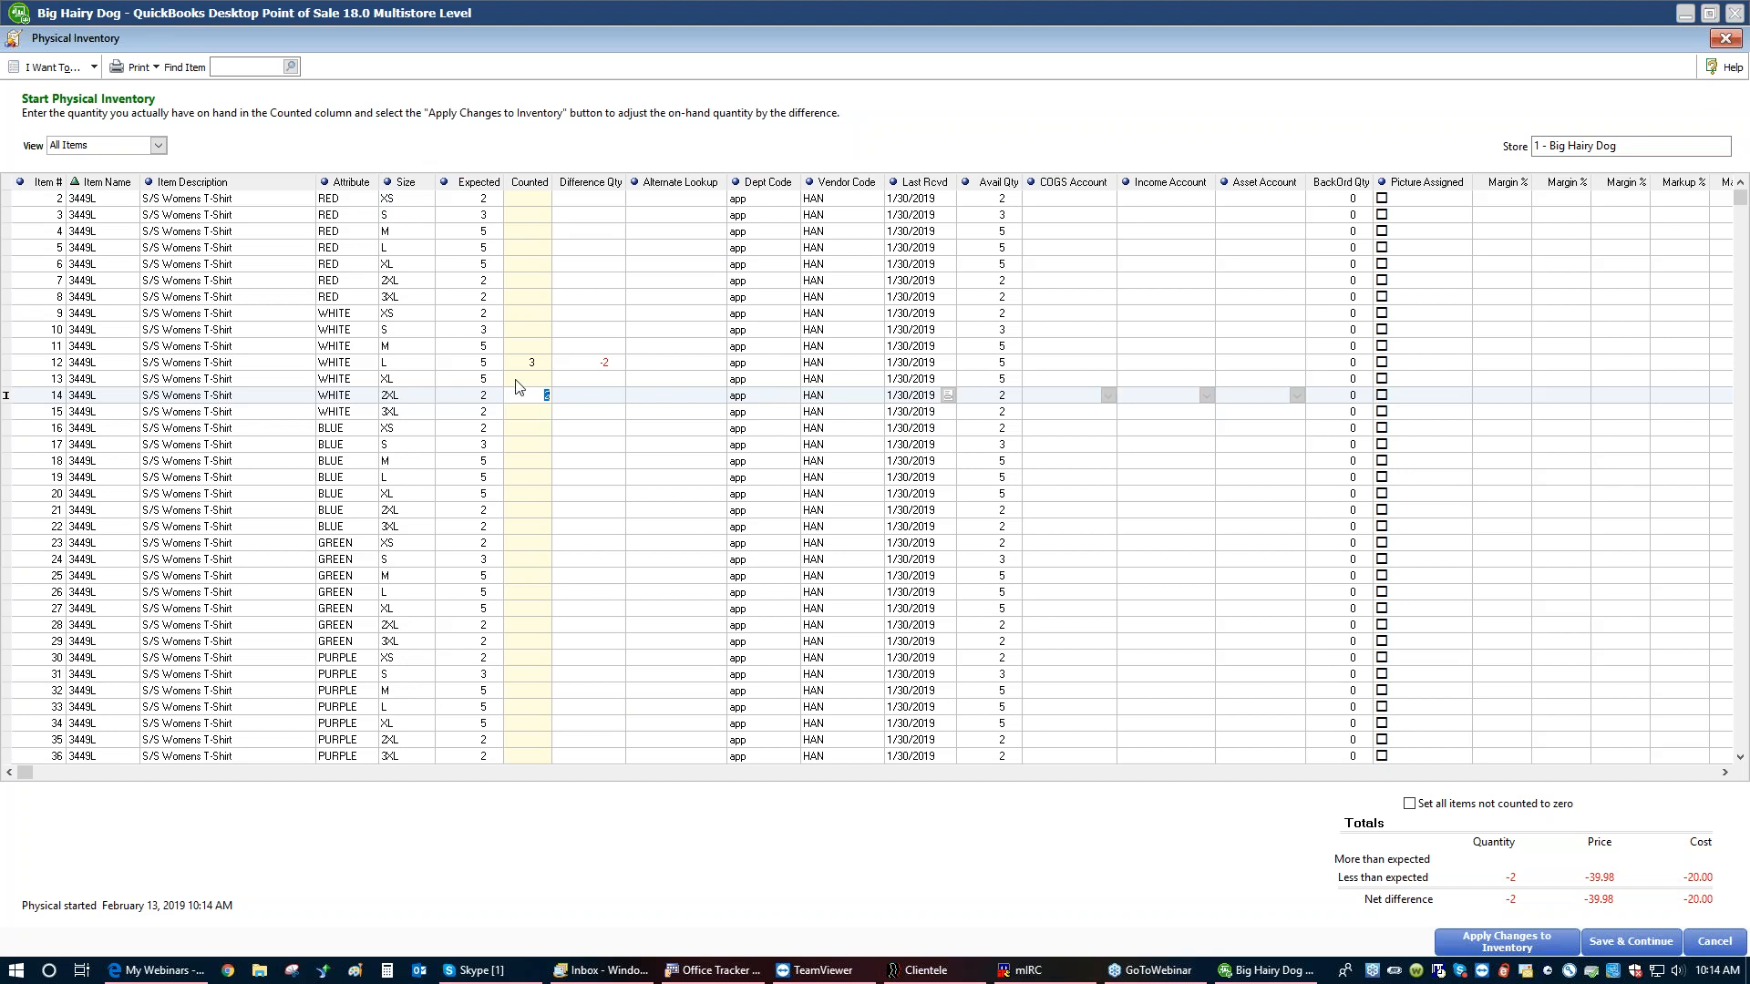
click(518, 364)
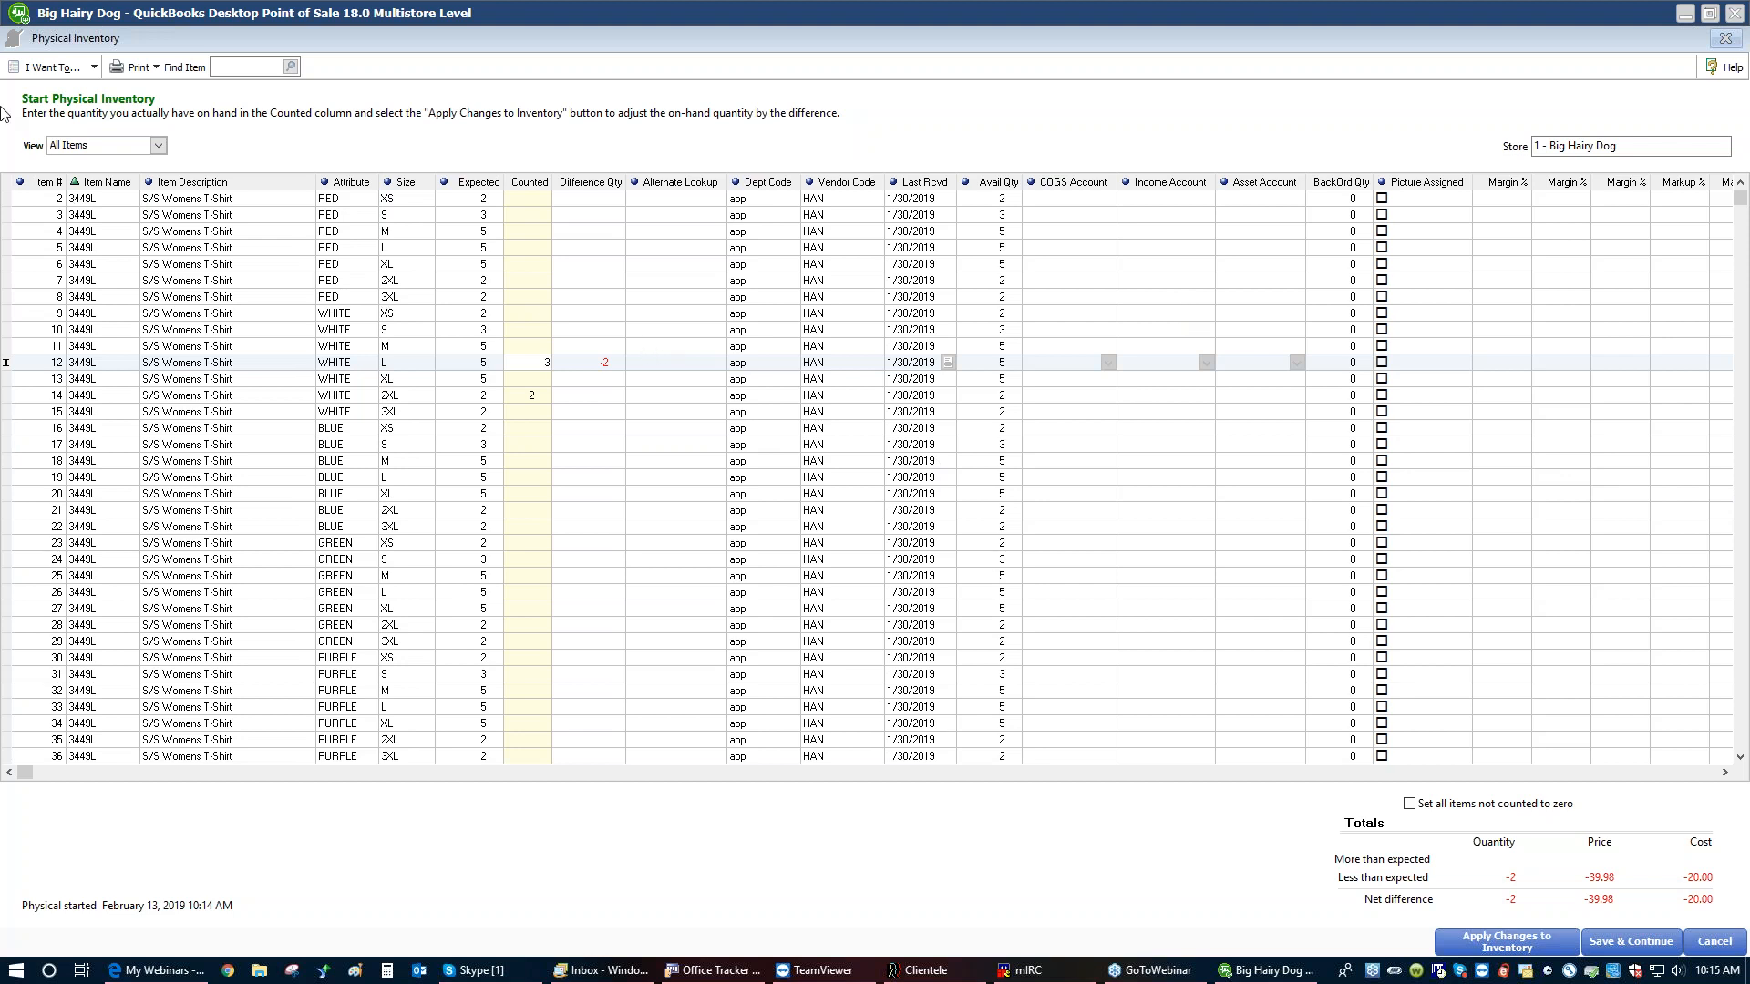
Try to add an item to the hand-entered counts by the text s/s, and cancel the entry
click(44, 70)
click(50, 97)
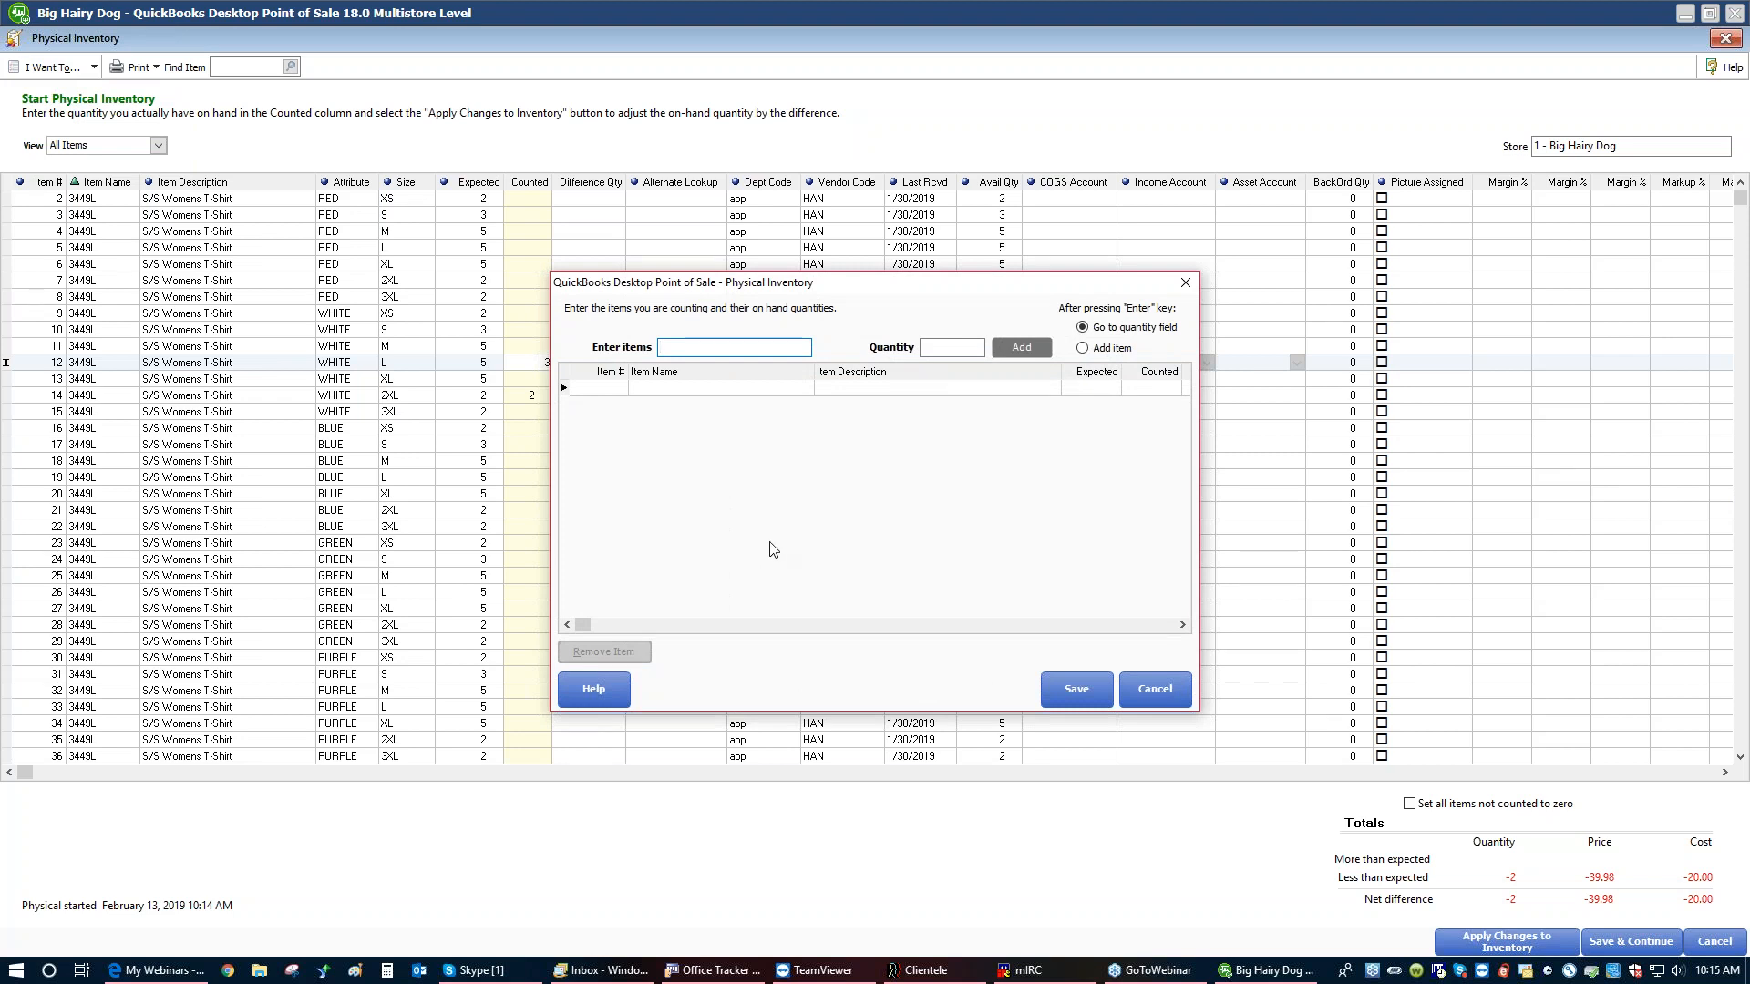
text(s/s)
key(Return)
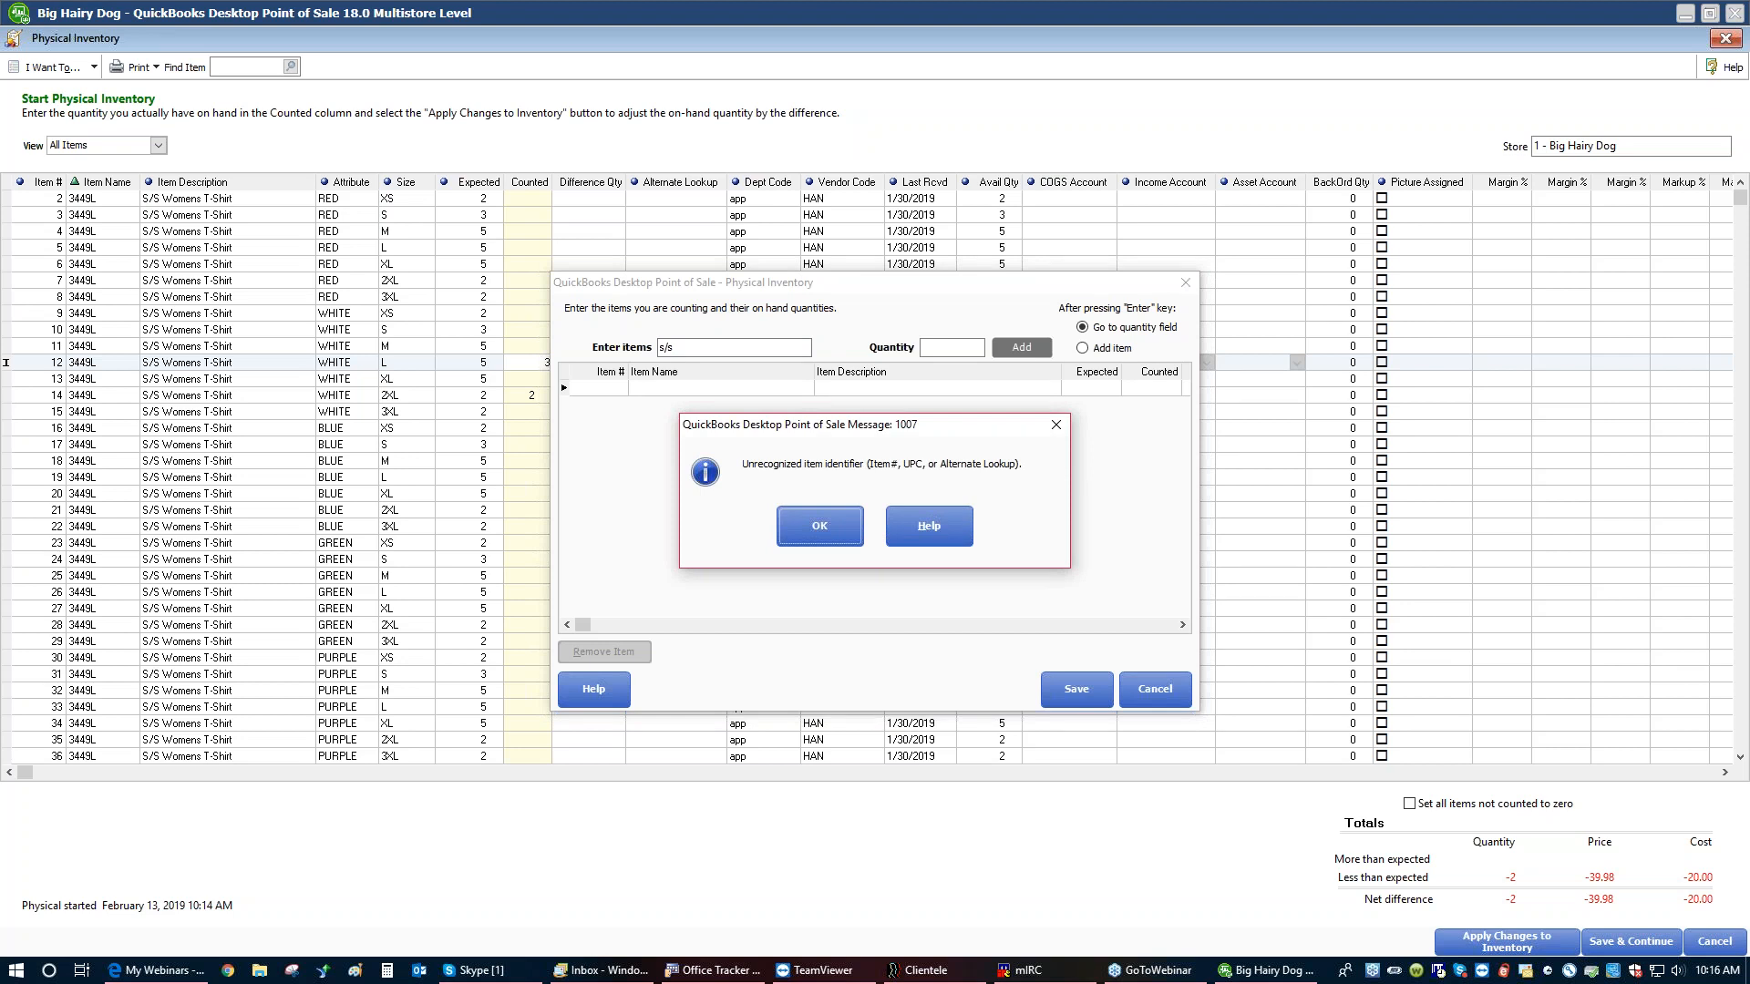
click(828, 515)
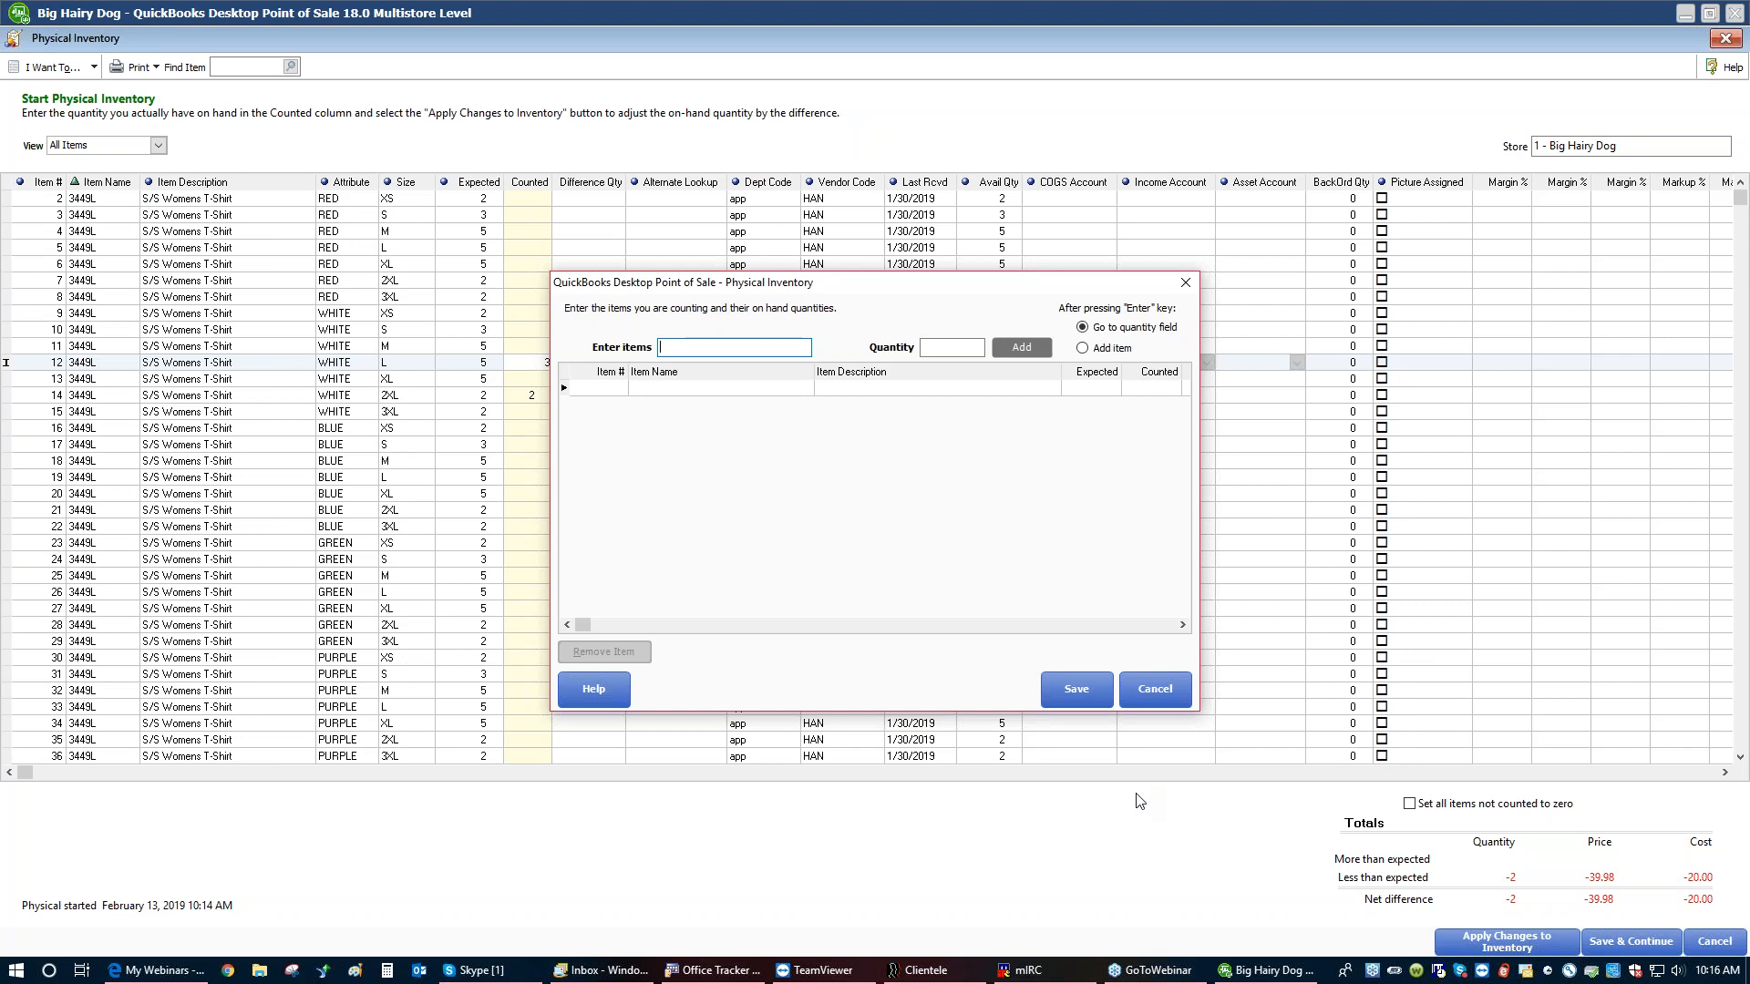
click(1147, 697)
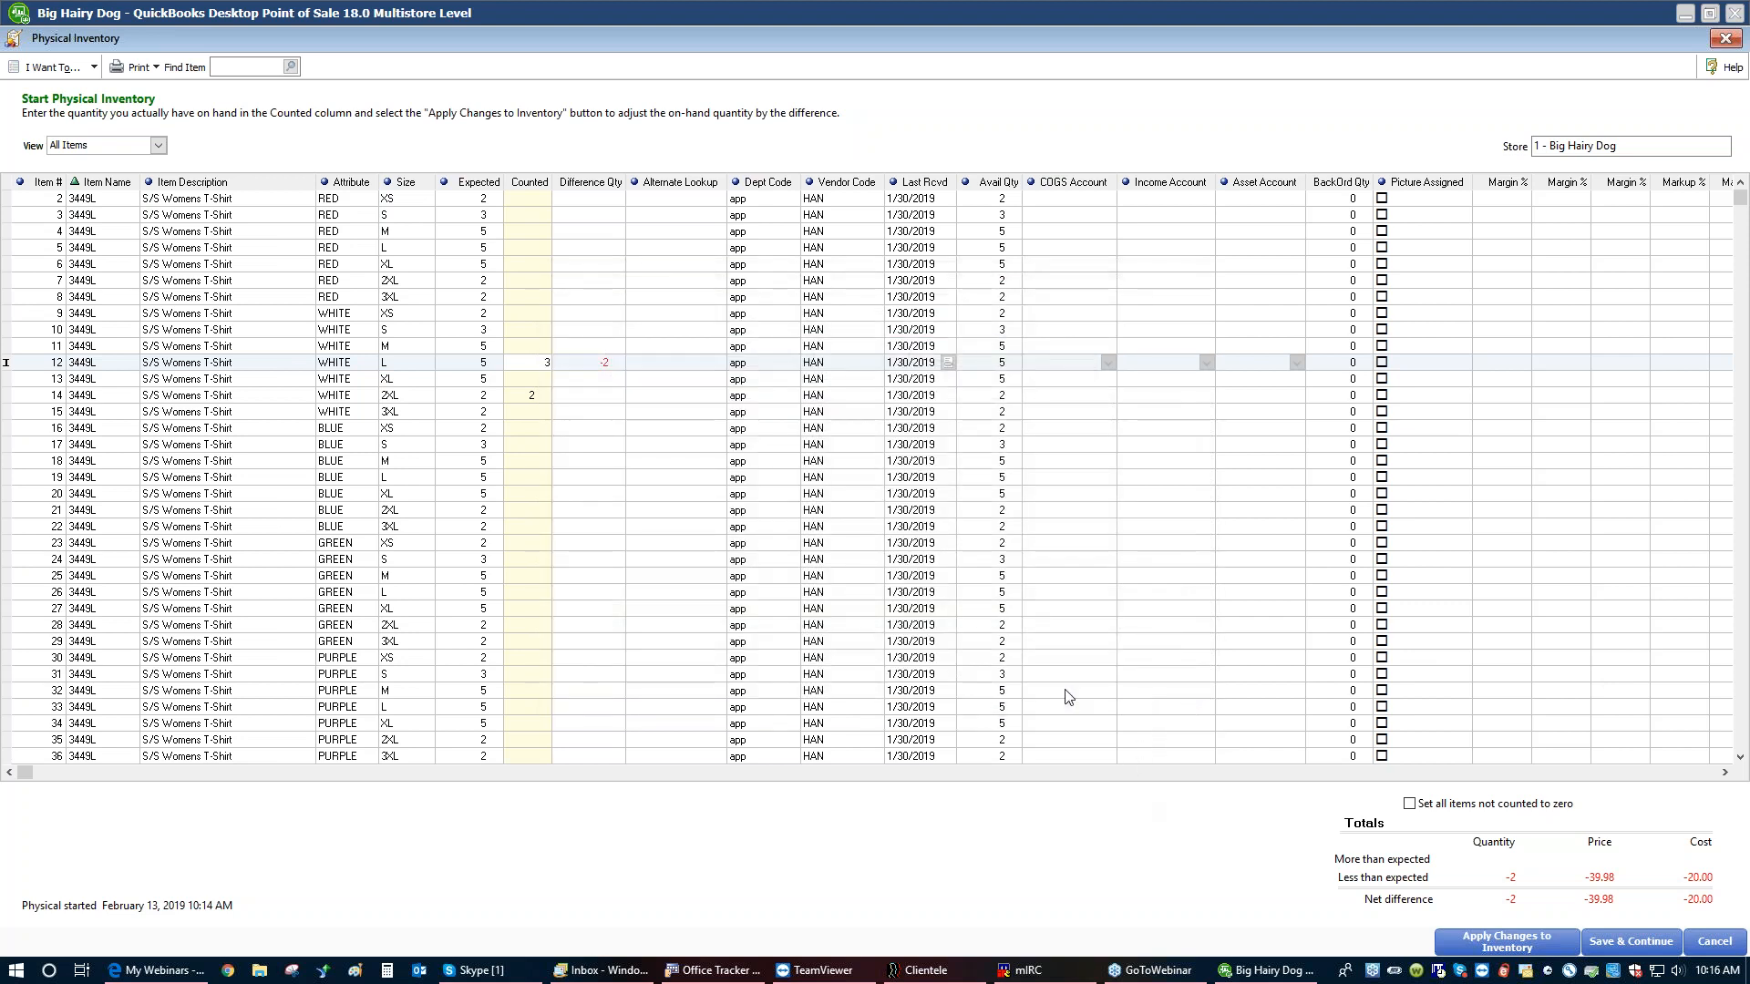
Save the physical inventory in progress and leave it
click(1641, 945)
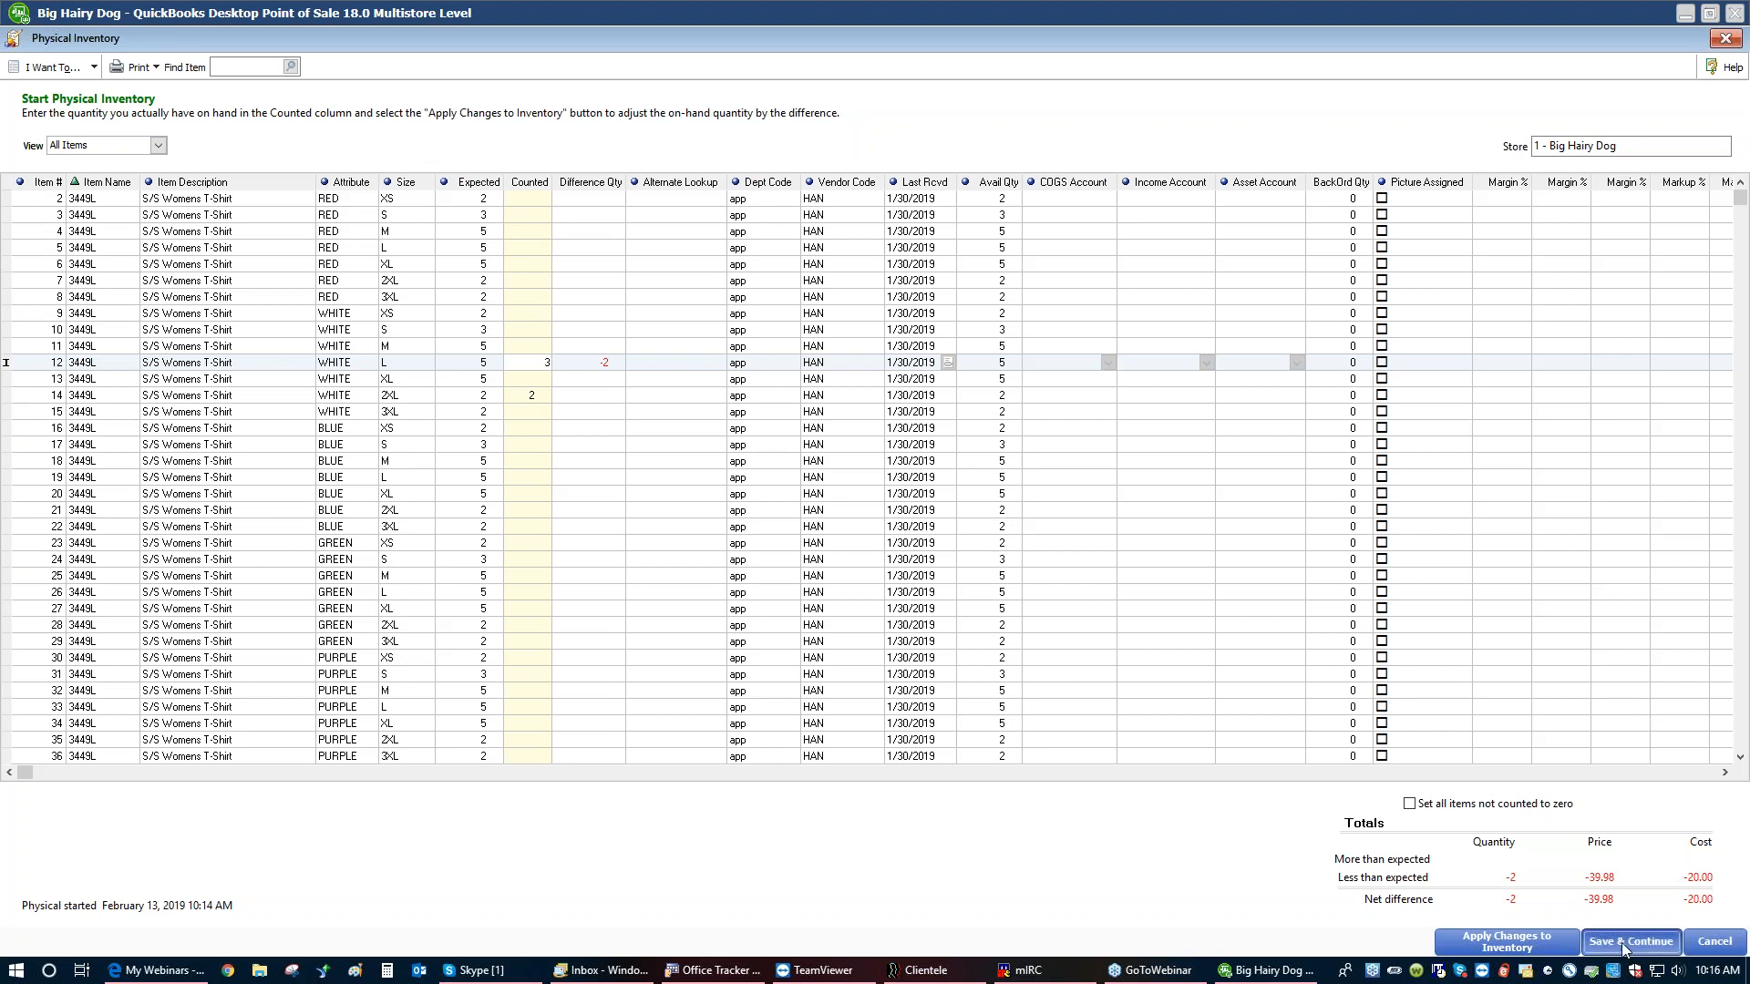
click(1715, 944)
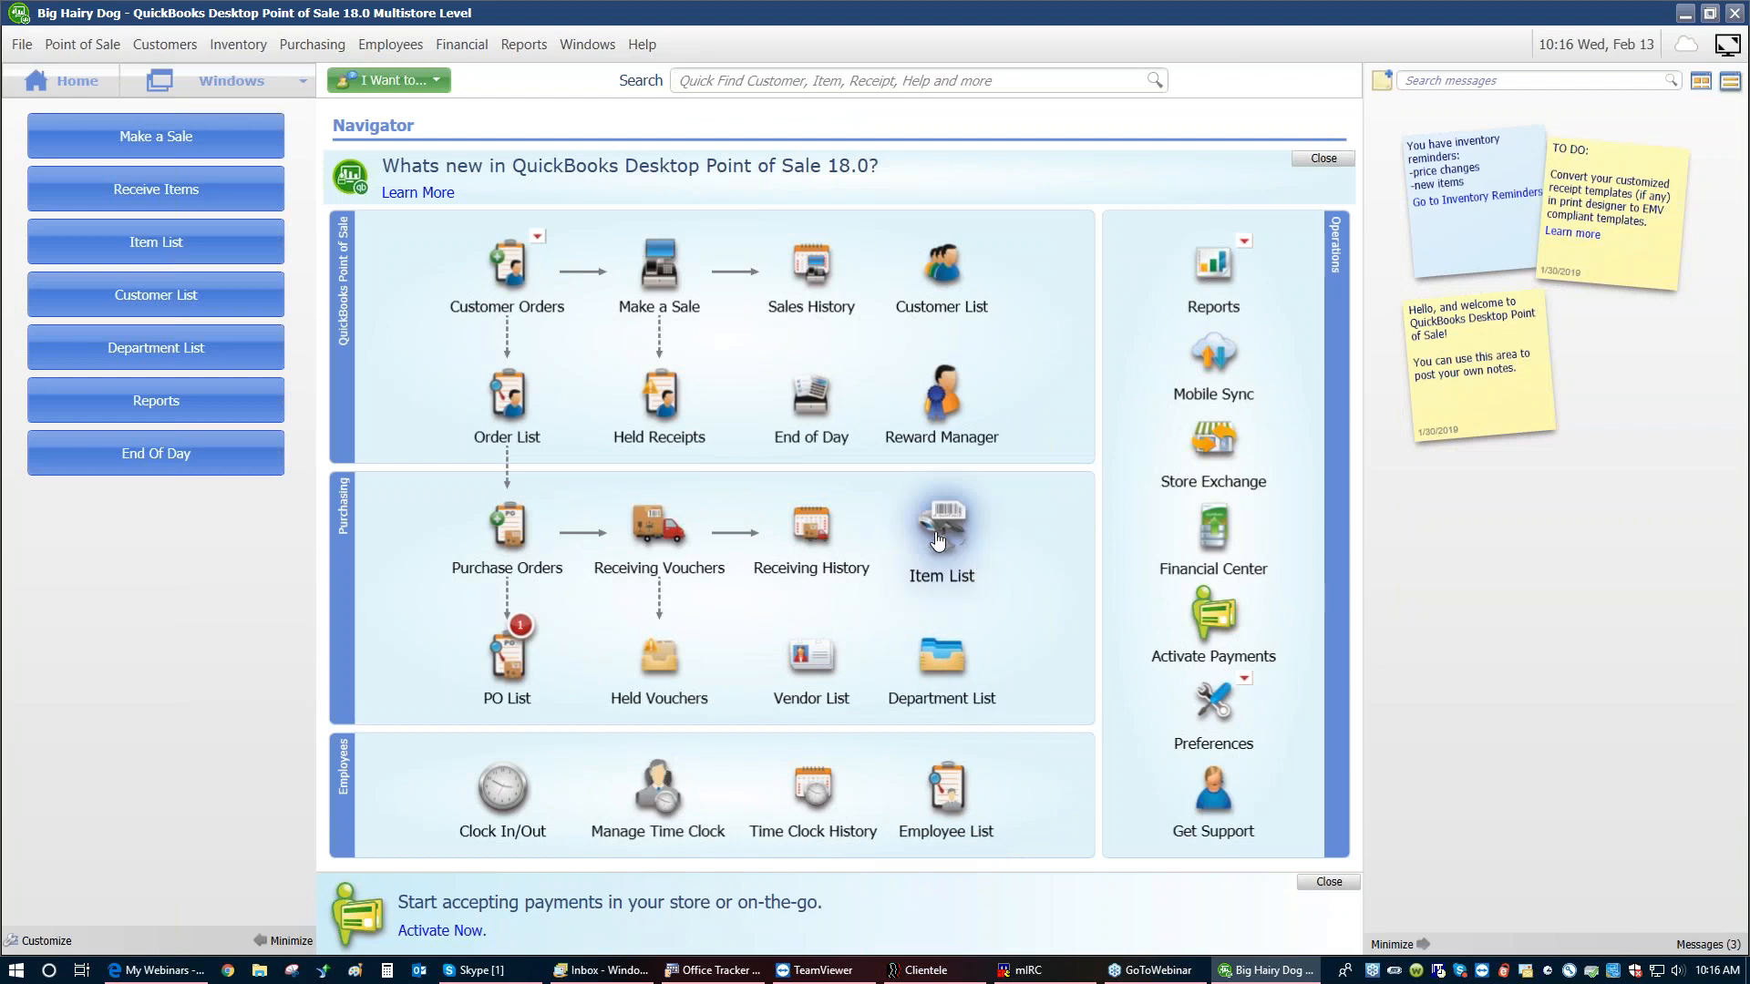
Run the Item List report for current inventory
click(524, 48)
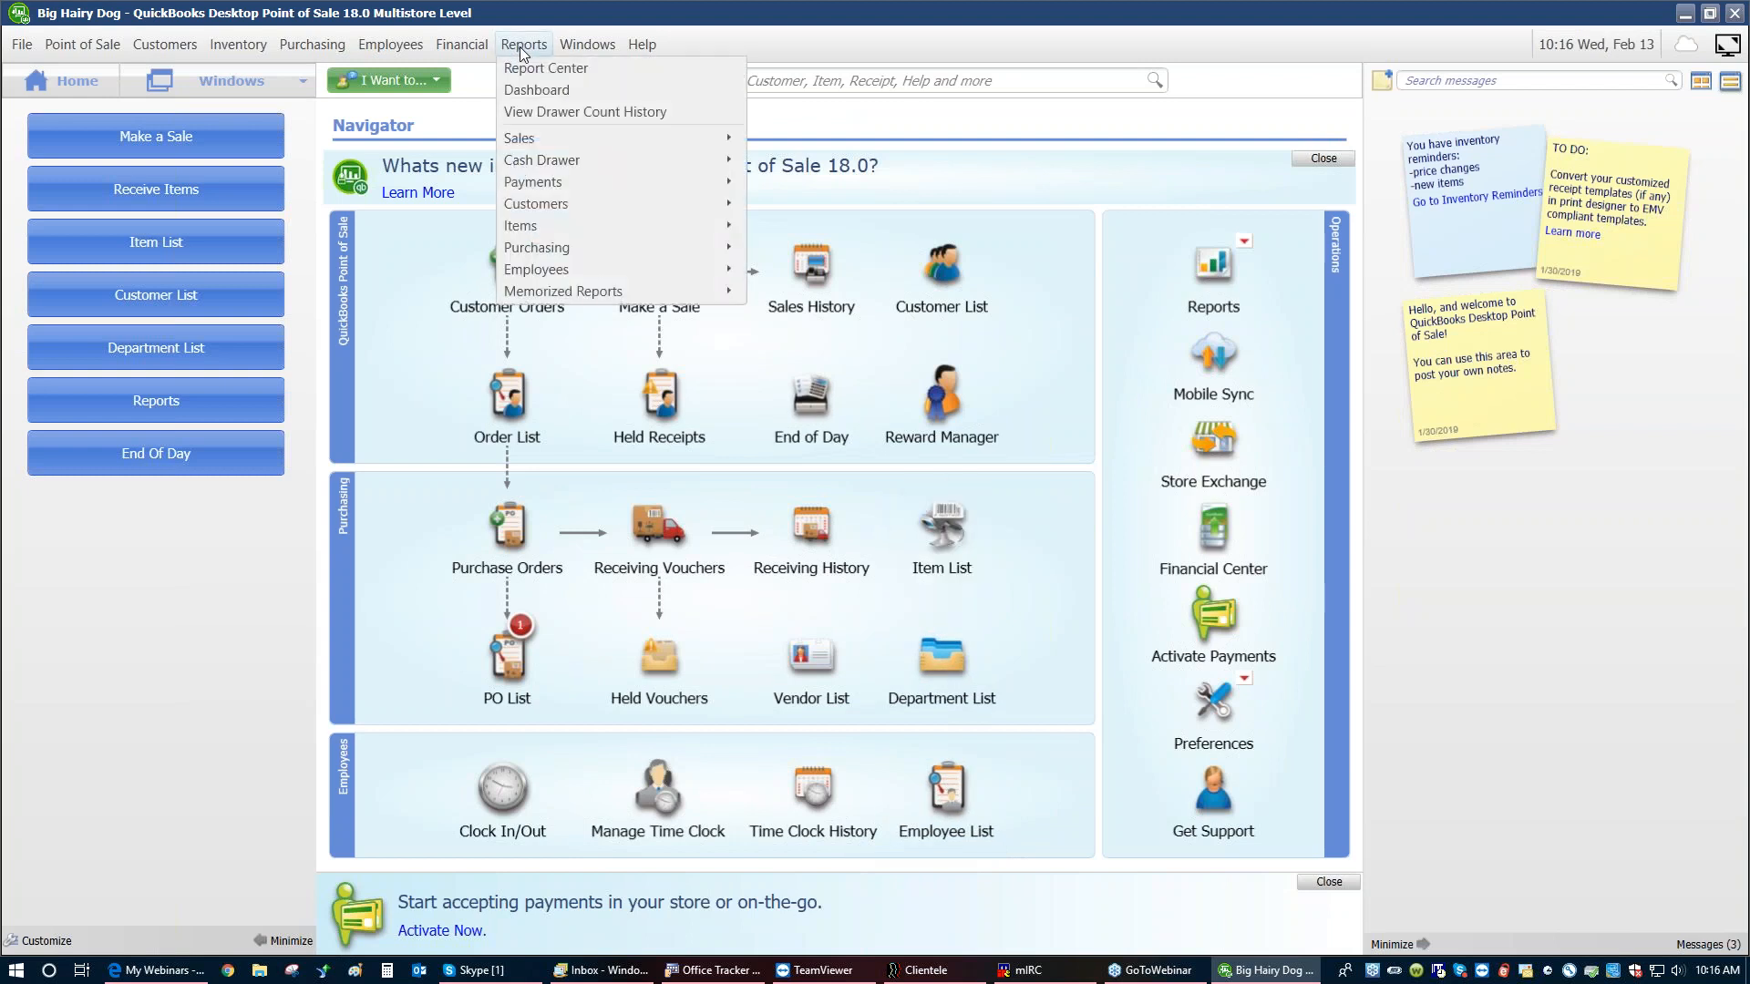
mouse_move(536, 227)
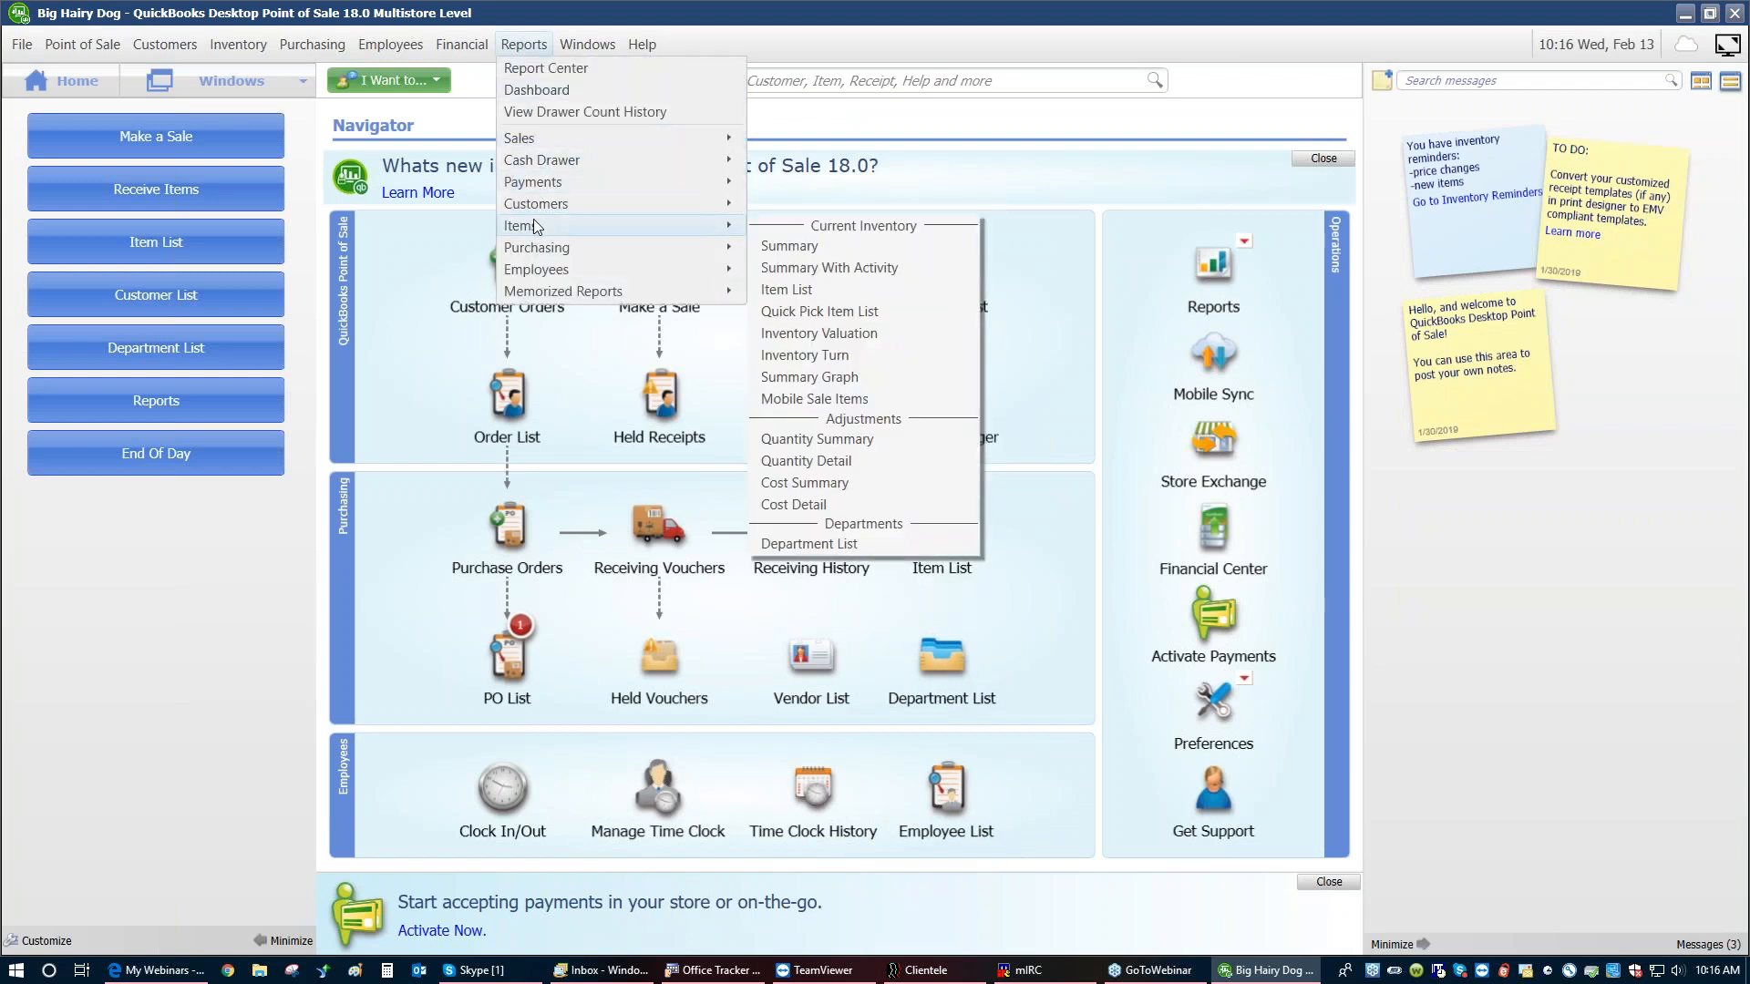
click(787, 290)
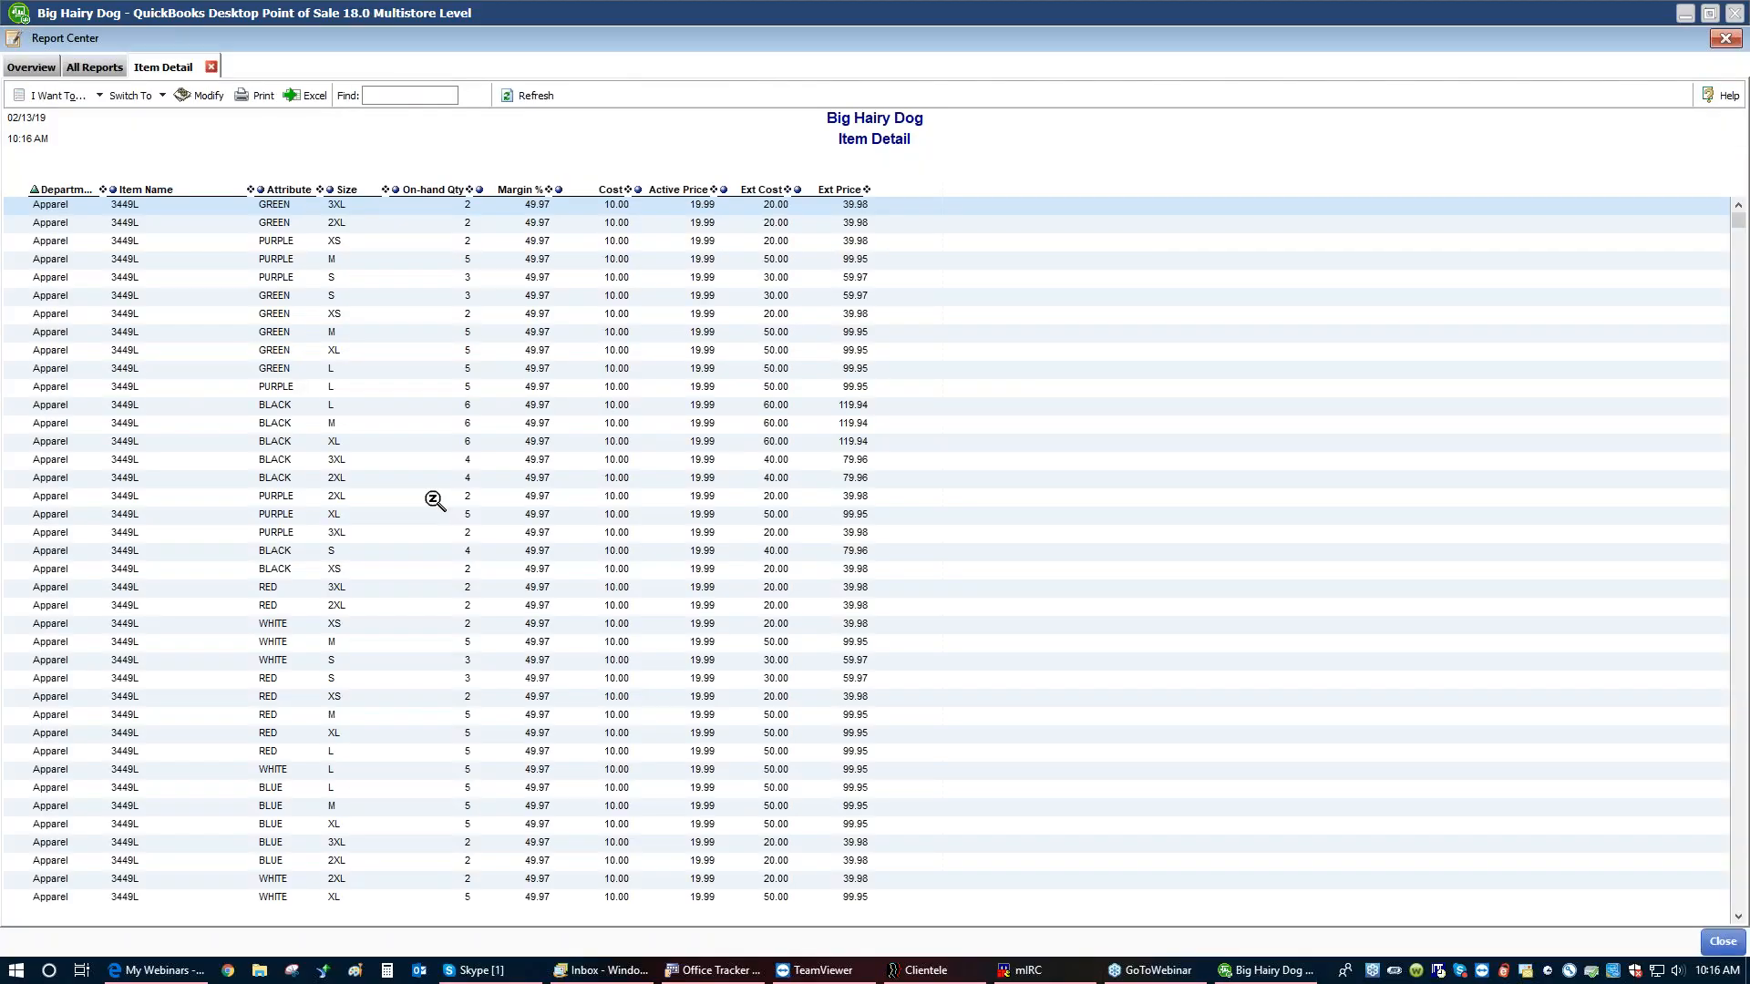
Add Item Description to the report's columns directly after Item Name and rerun the report
click(202, 95)
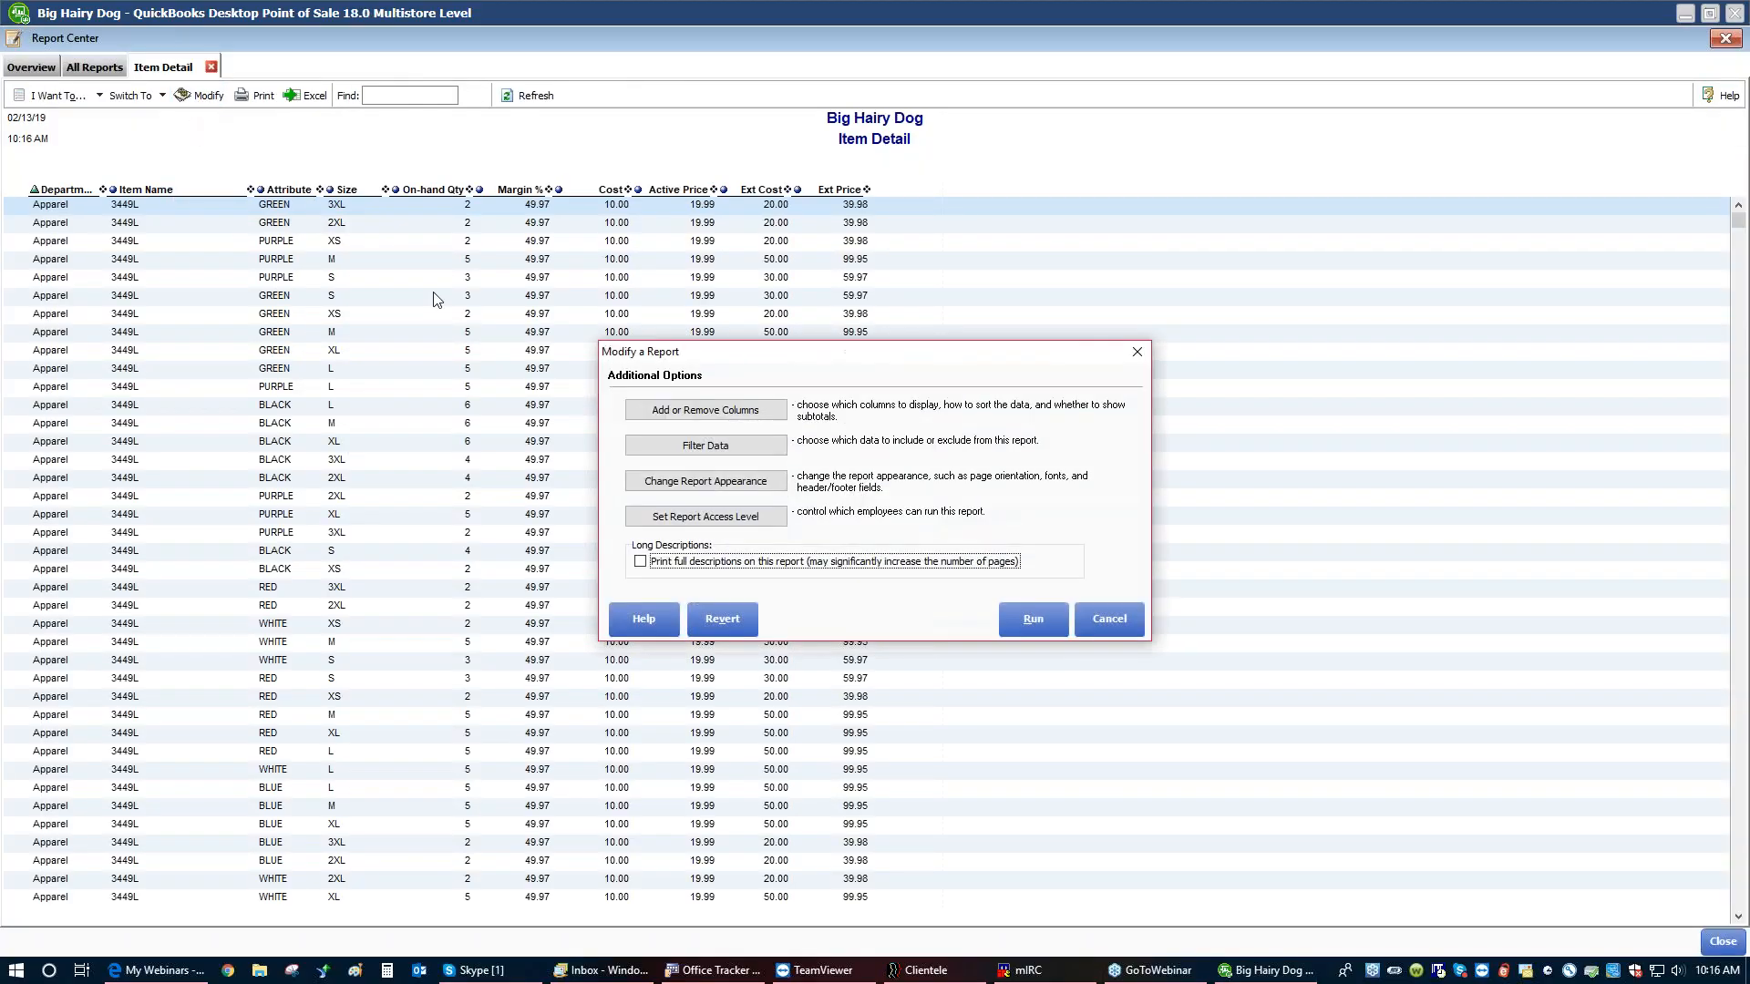
click(687, 411)
scroll(790, 547, down, 3)
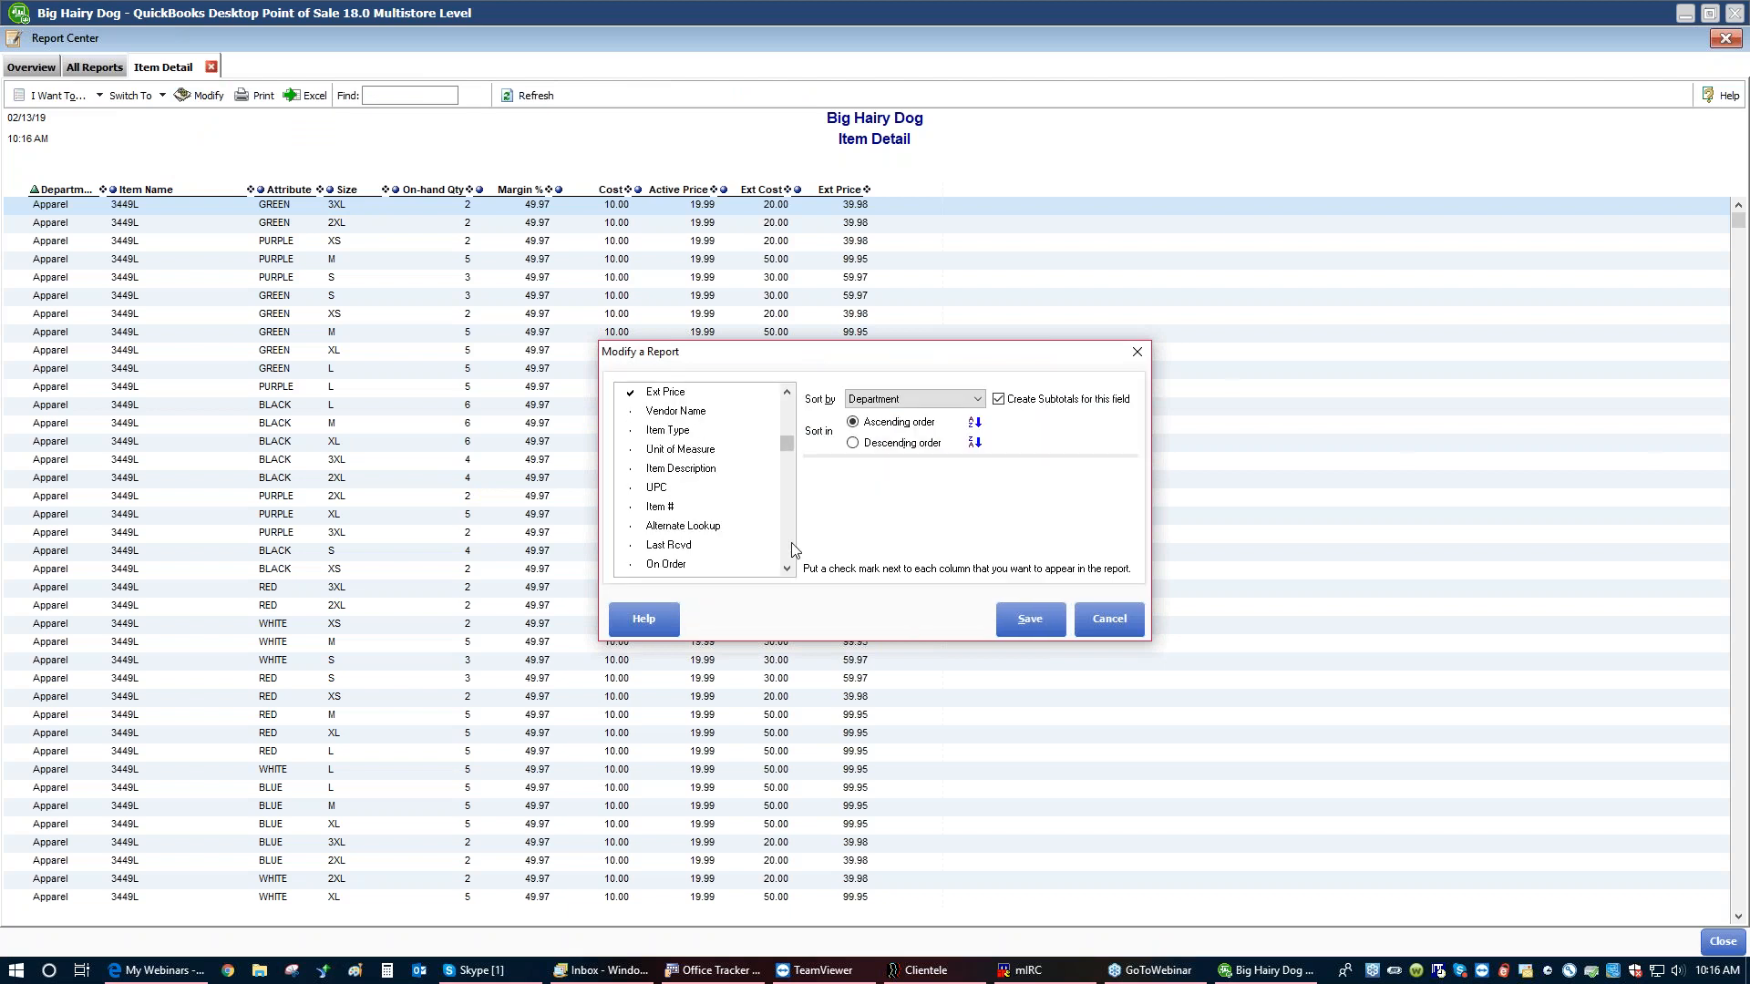
click(653, 473)
scroll(722, 369, up, 1)
drag(722, 356, 712, 434)
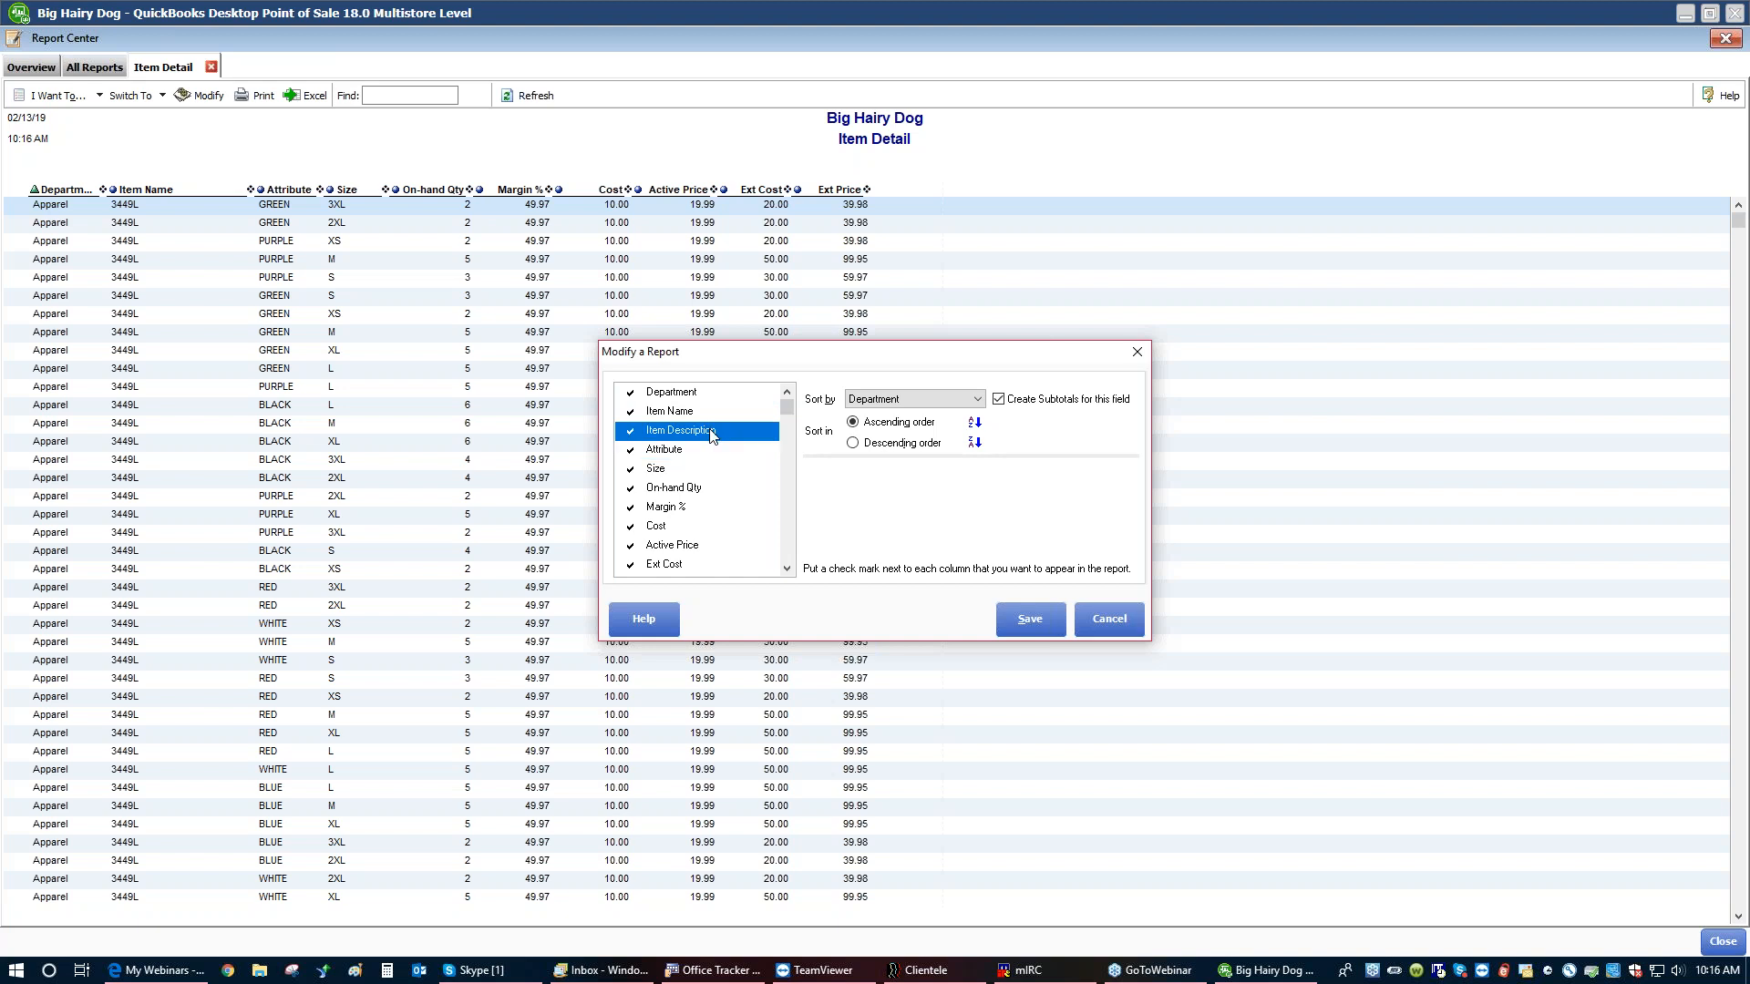
click(1023, 617)
click(1039, 630)
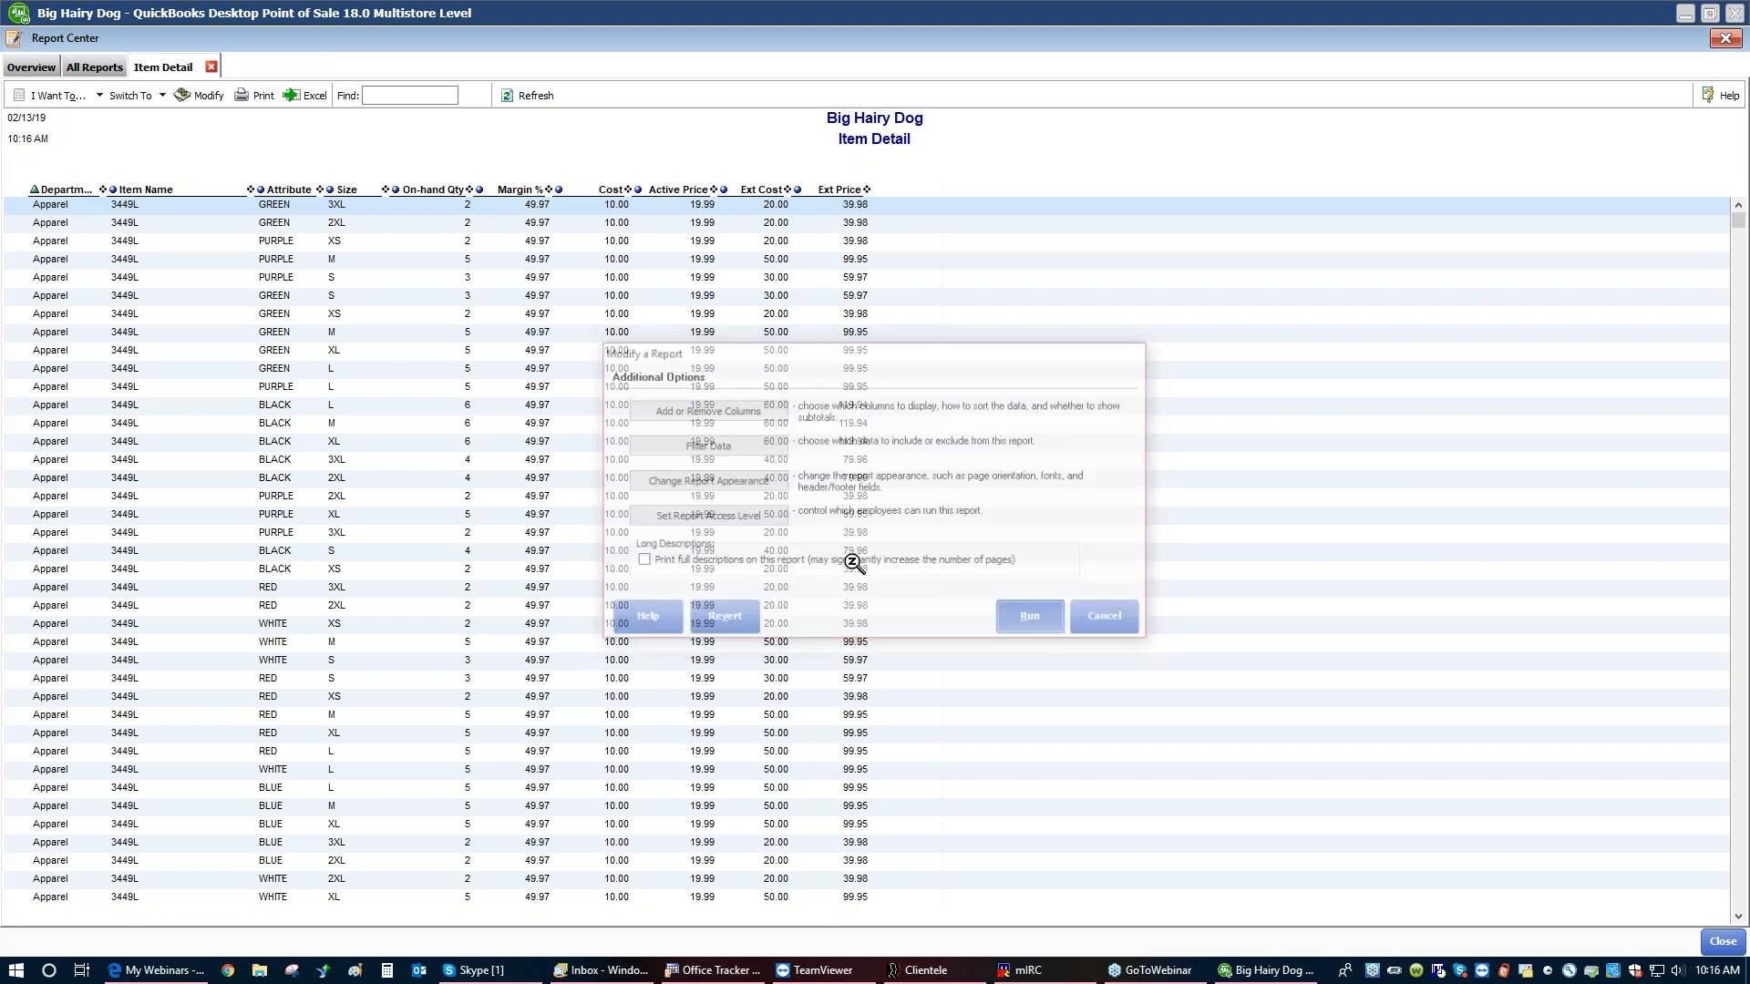
Adjust the width of the report's Item Description column and sort the report by it
drag(483, 187, 474, 185)
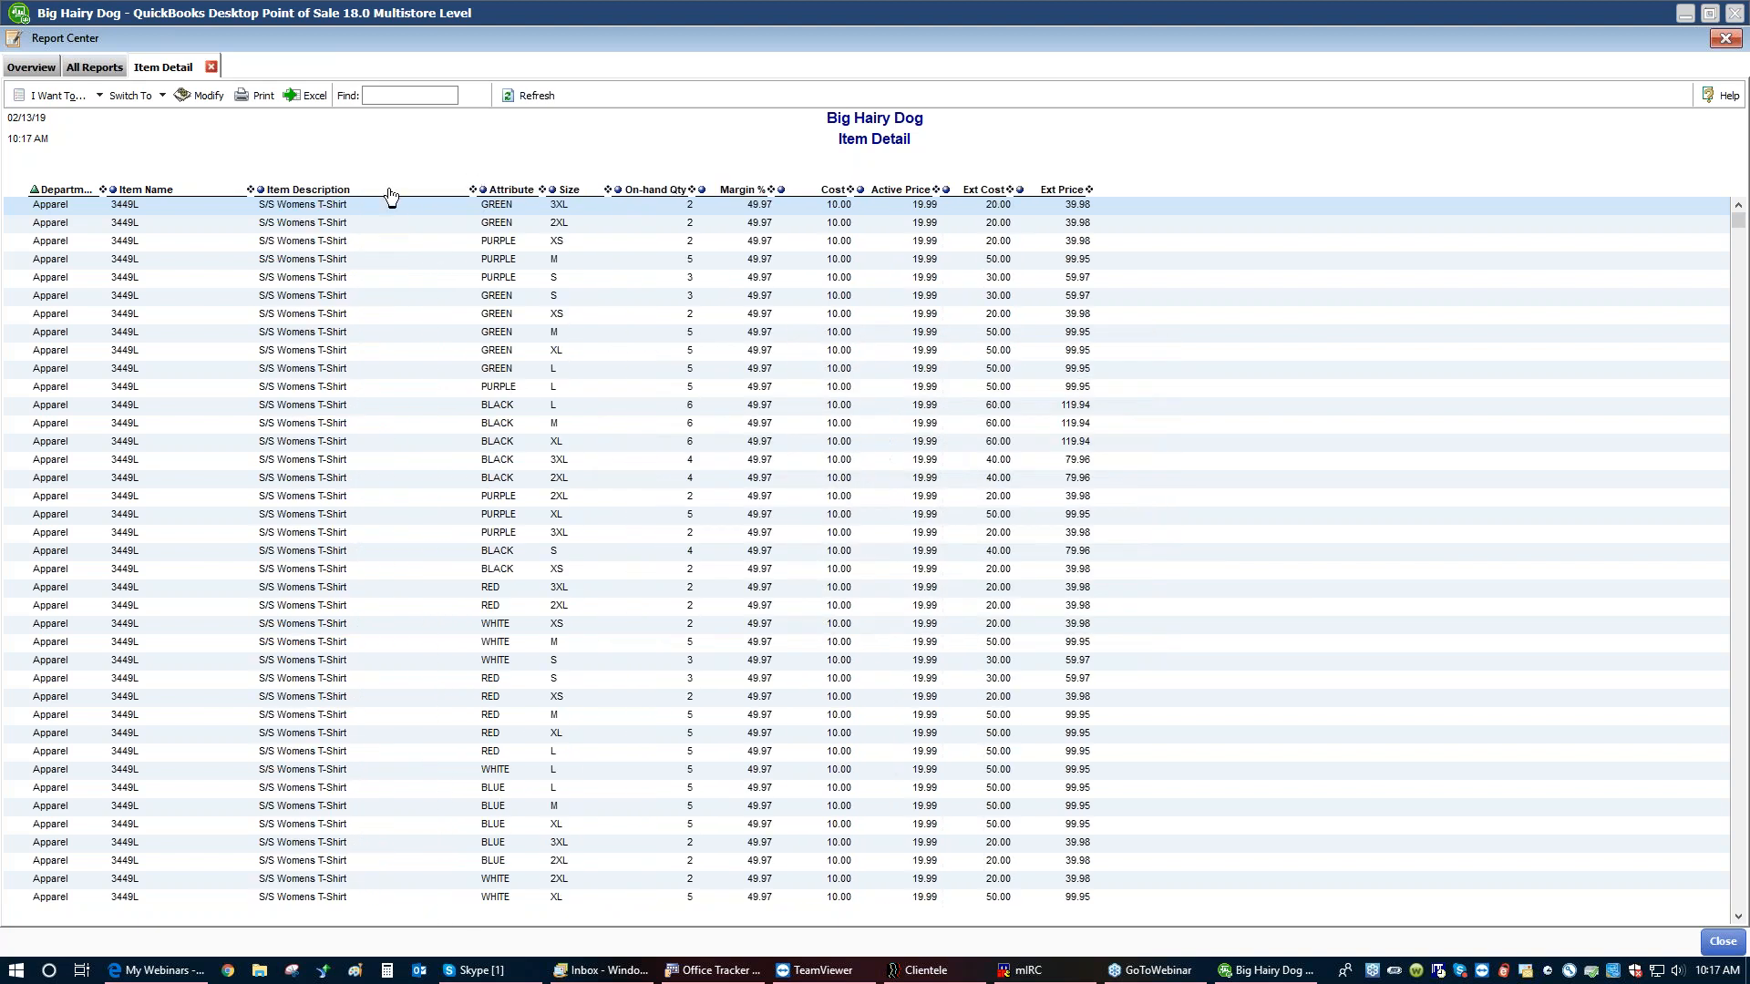
click(273, 189)
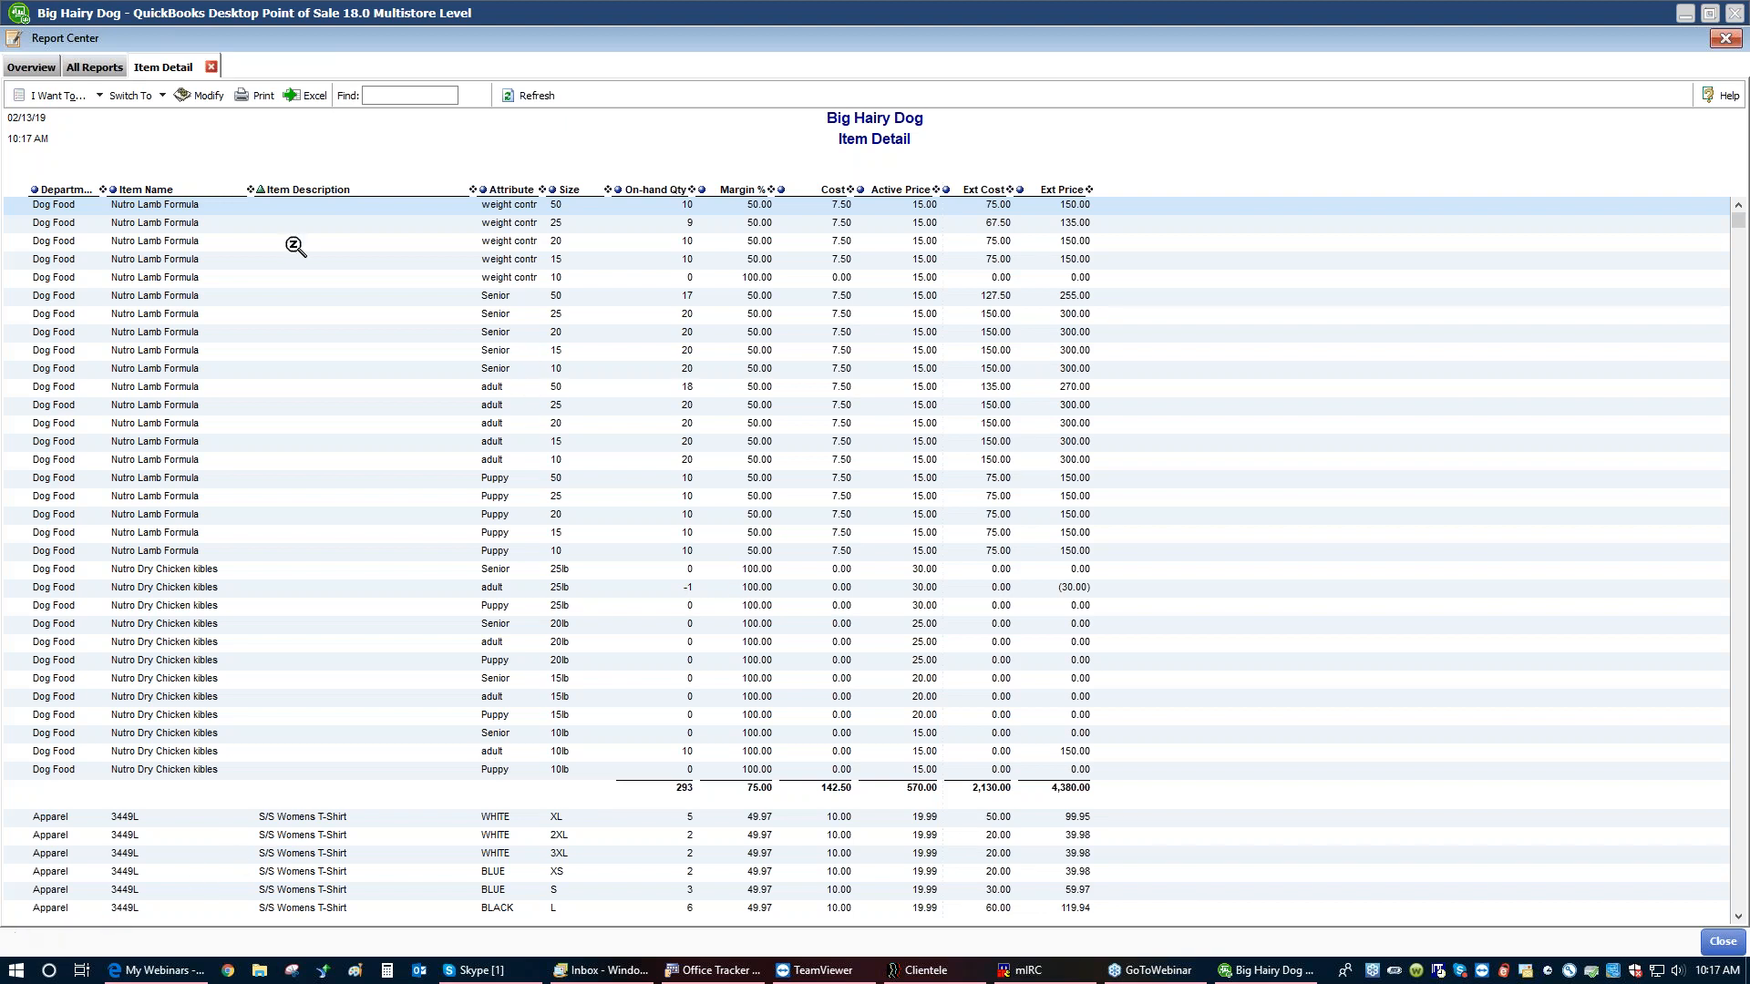
Add Item # as the report's first column and widen it to show its full heading
click(202, 95)
click(740, 412)
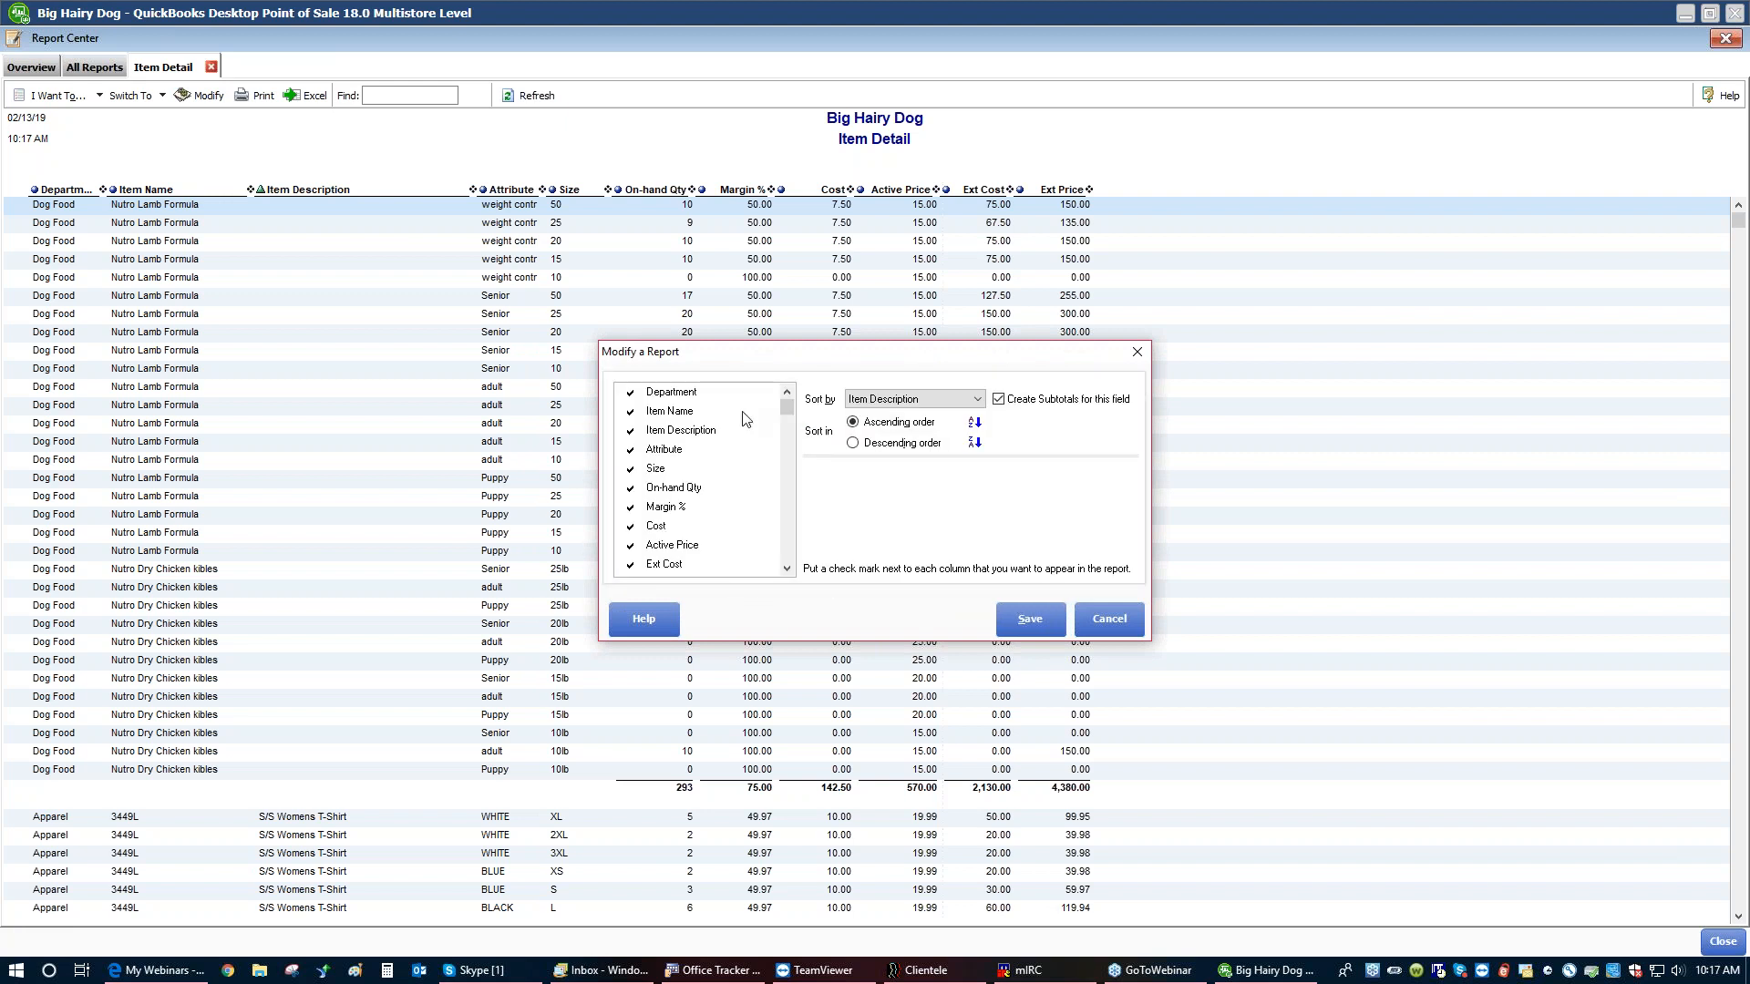
click(788, 526)
click(631, 507)
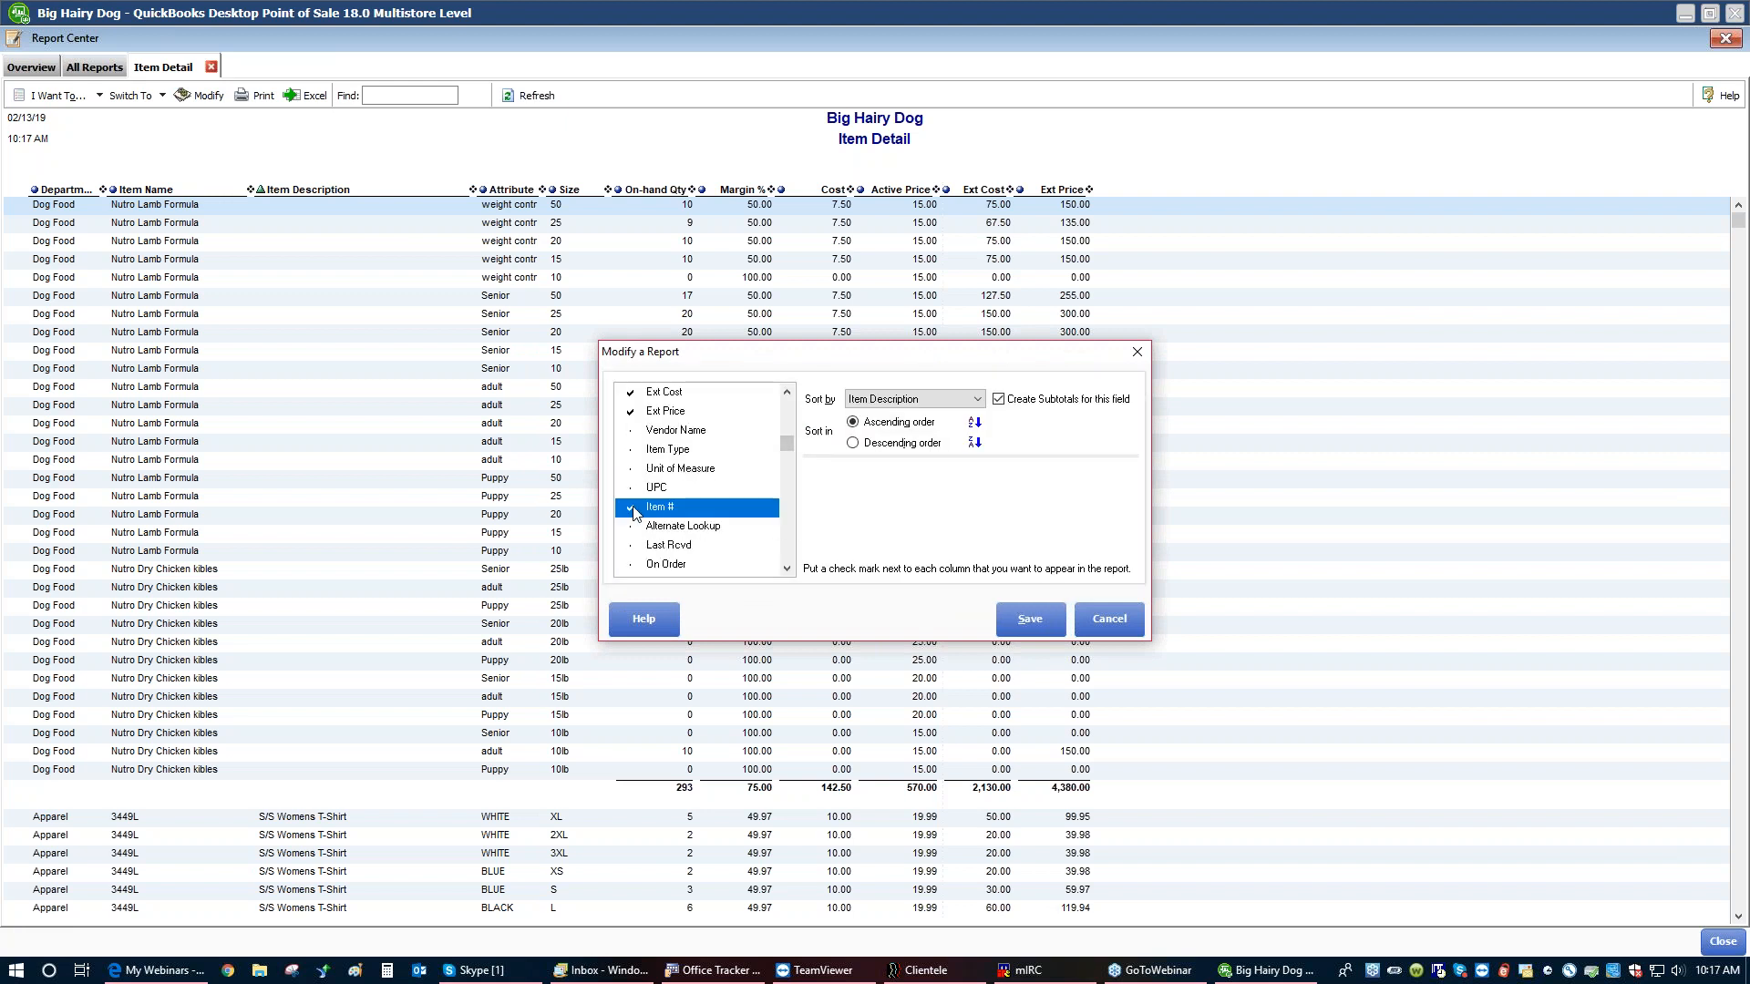
drag(664, 508, 665, 394)
click(1041, 616)
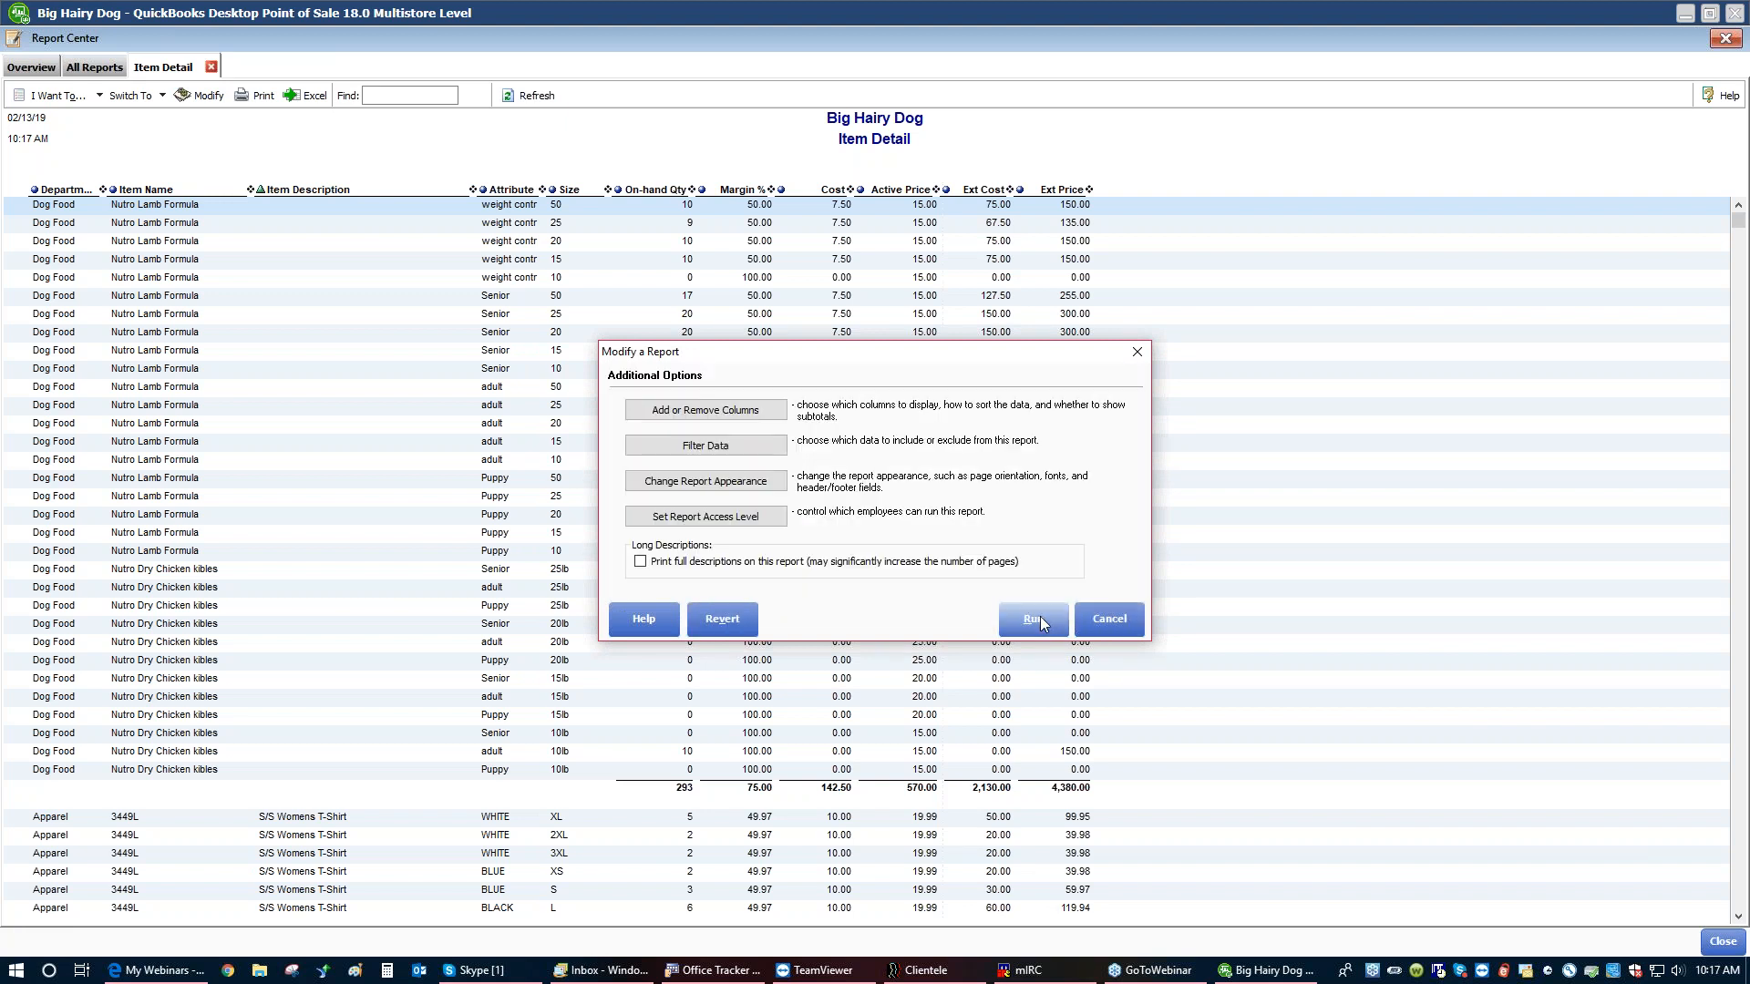
click(1041, 616)
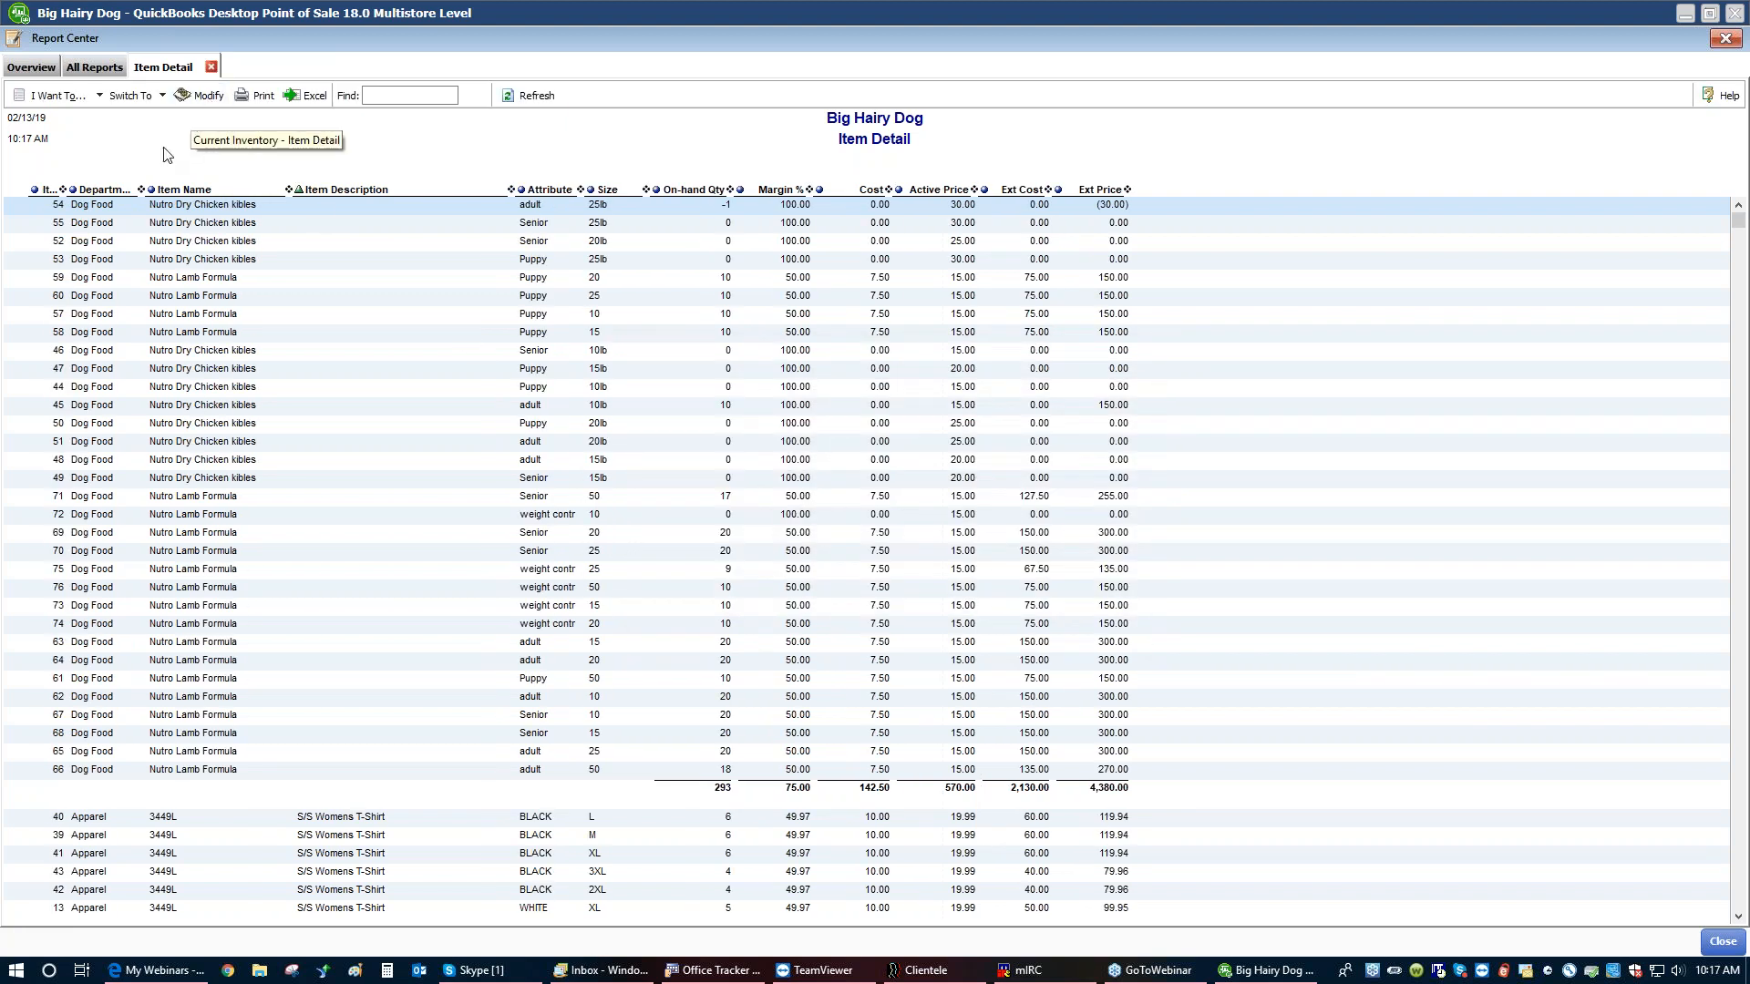
drag(61, 191, 118, 189)
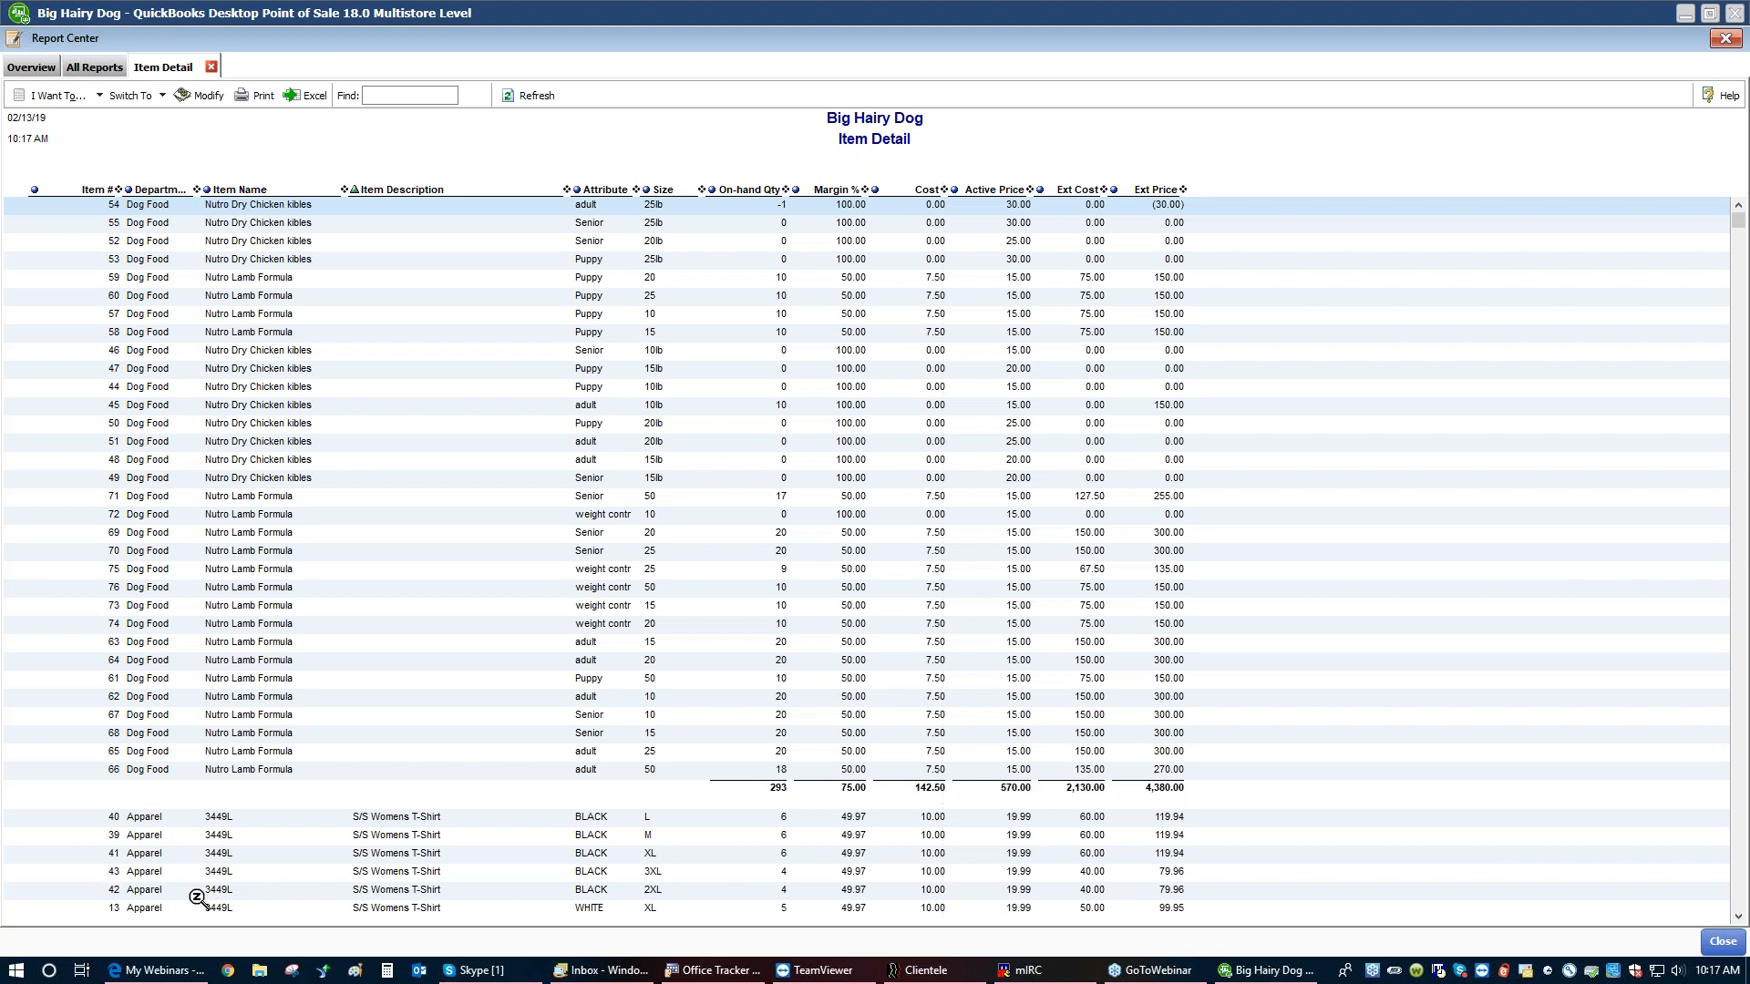
Close the report and open the item list, looking over its available filters
click(1723, 941)
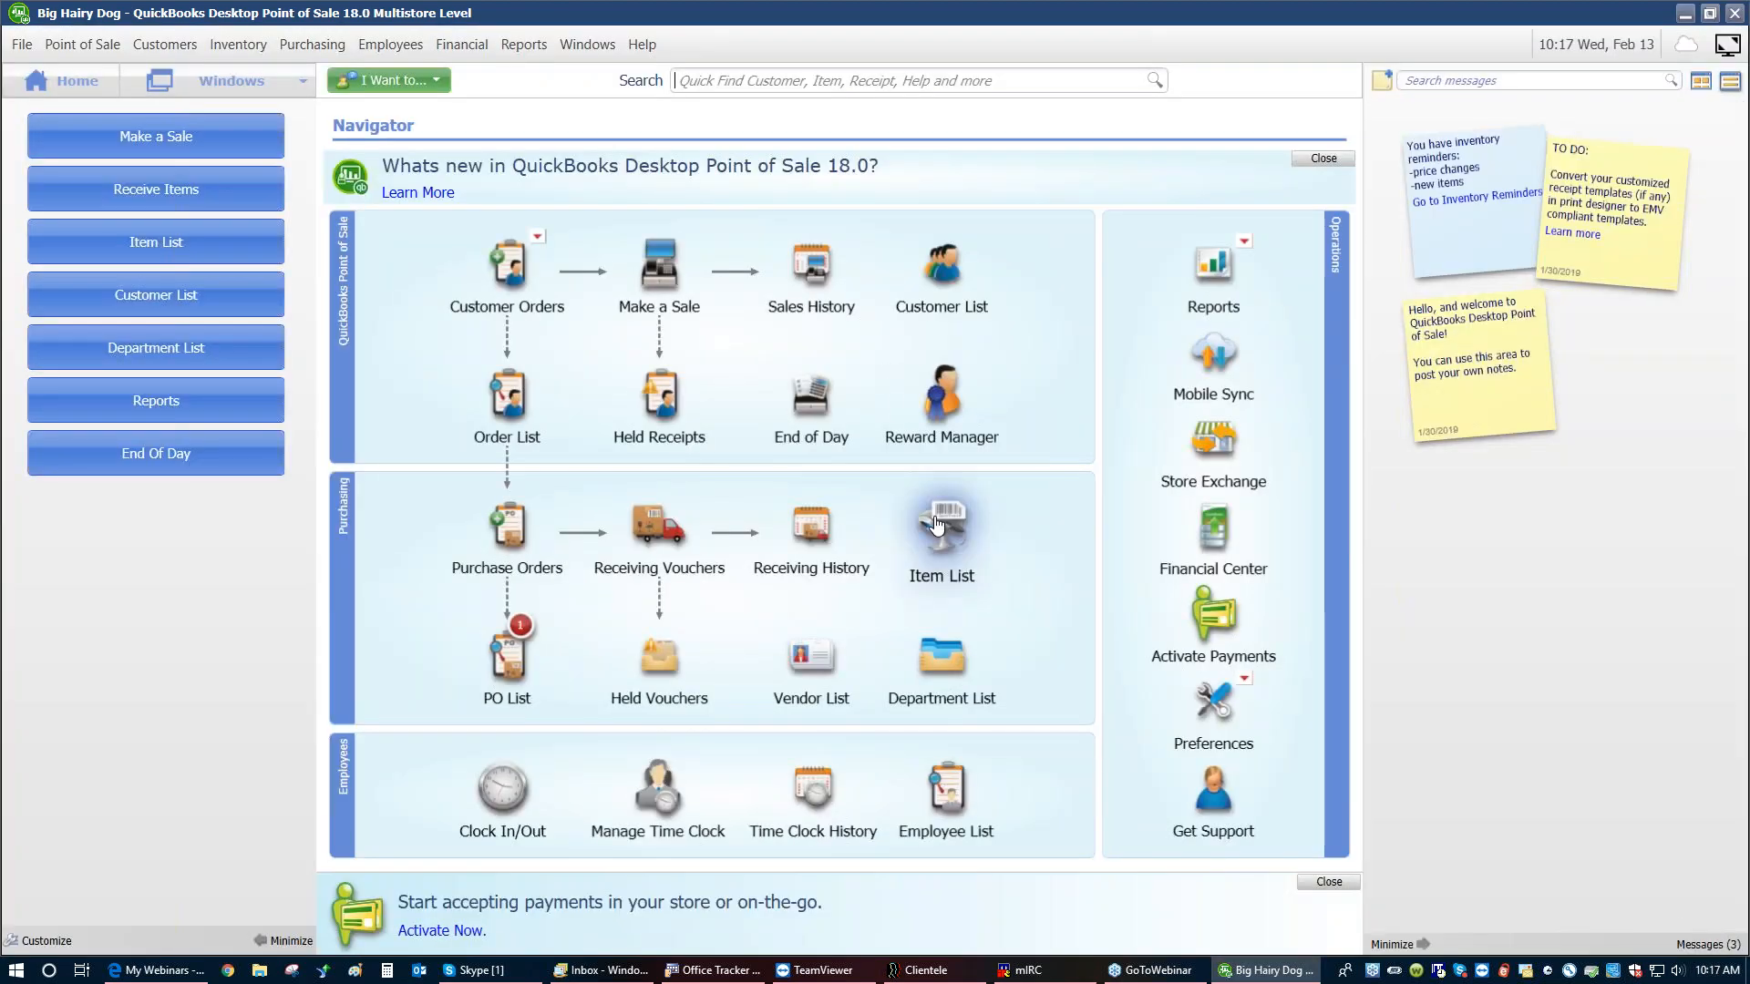
click(938, 522)
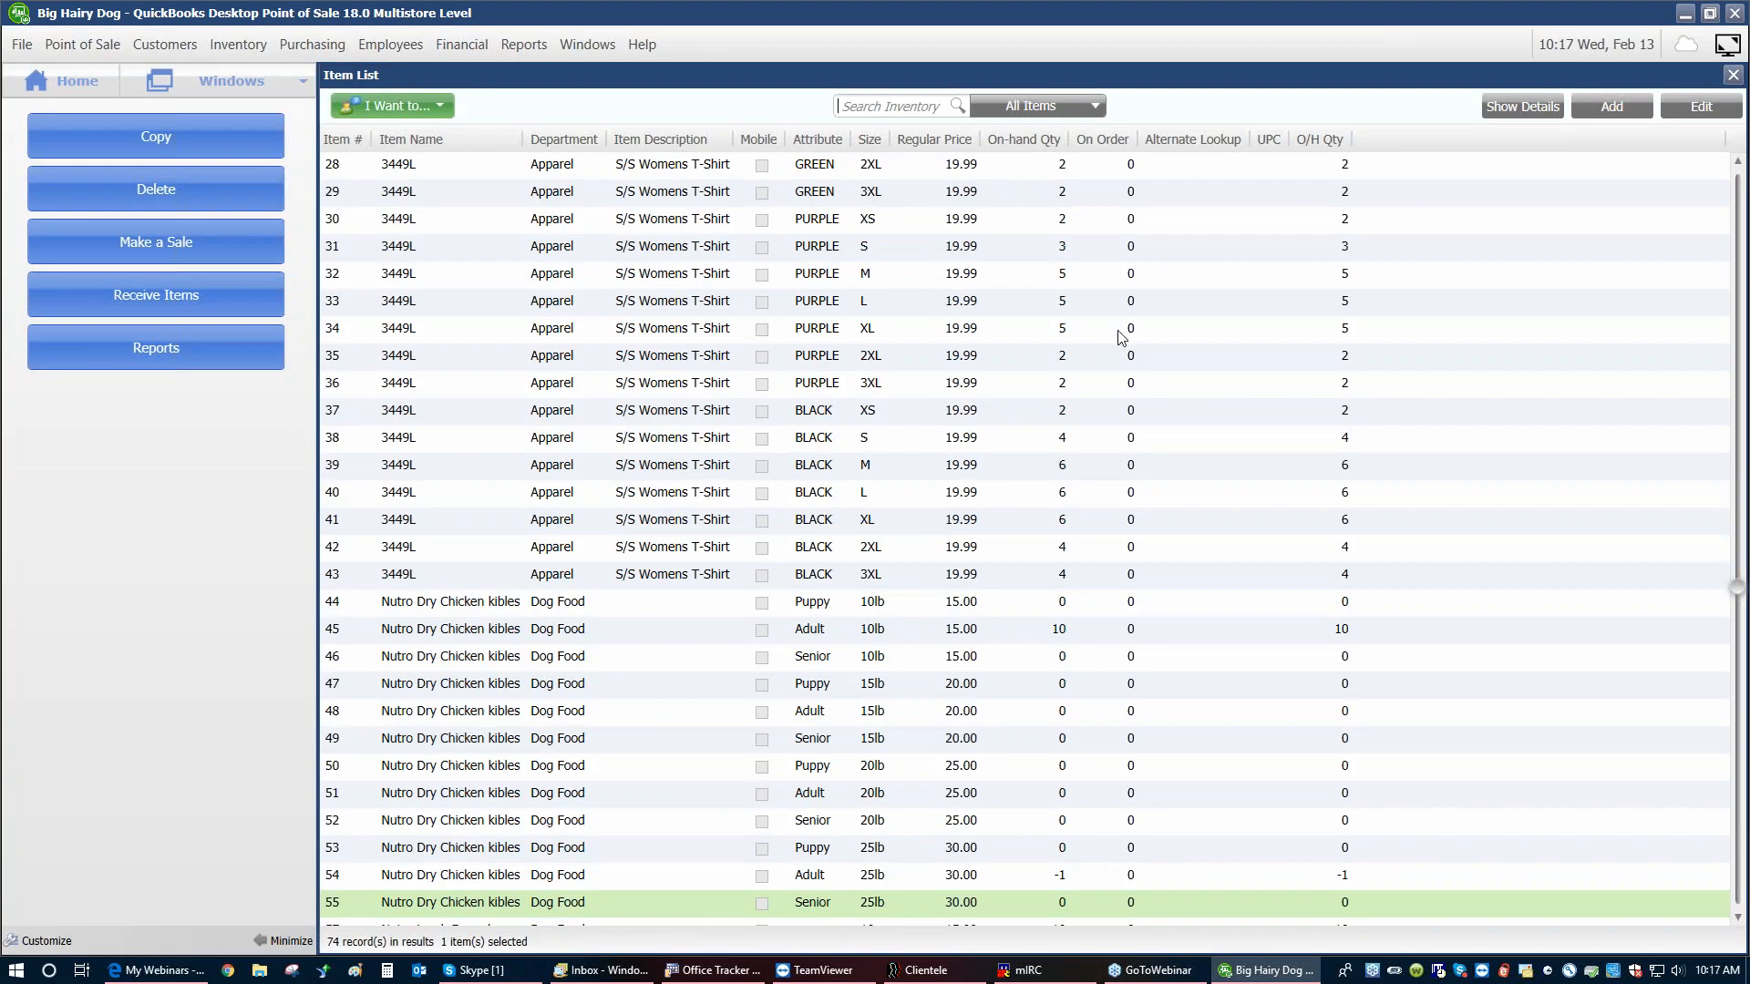
click(1096, 106)
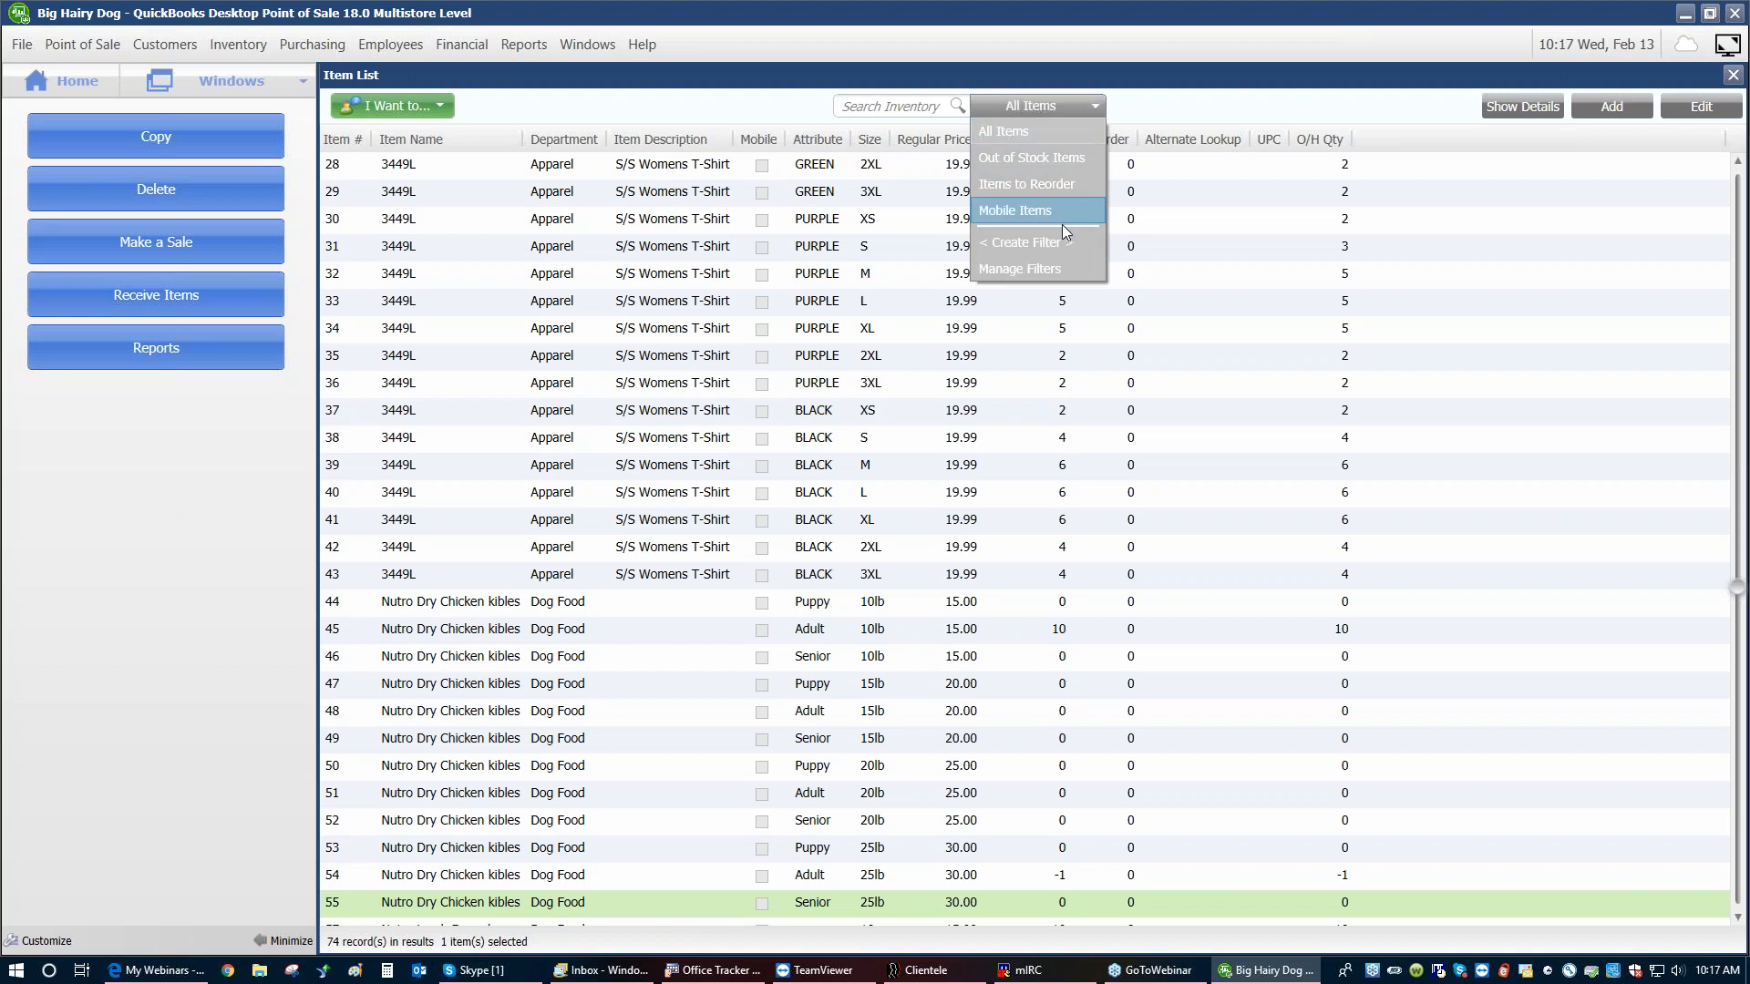
click(718, 107)
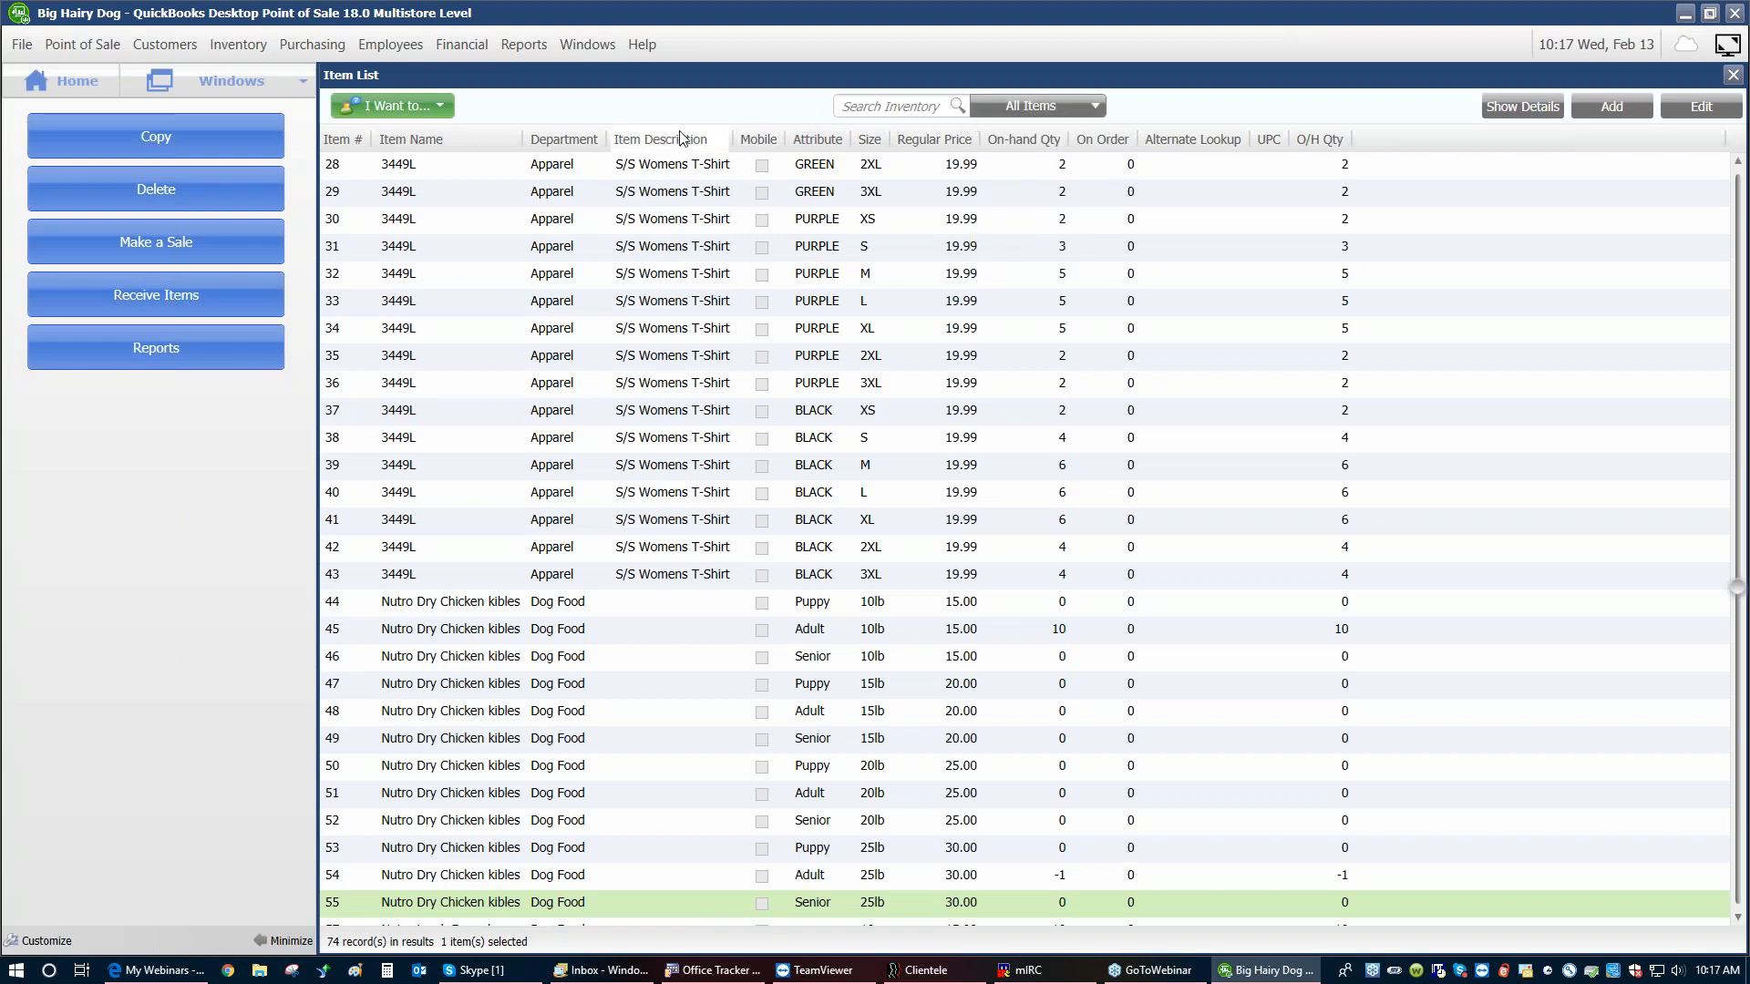
Sort the item list by Item Description in ascending order, comparing it with the descending order
click(650, 141)
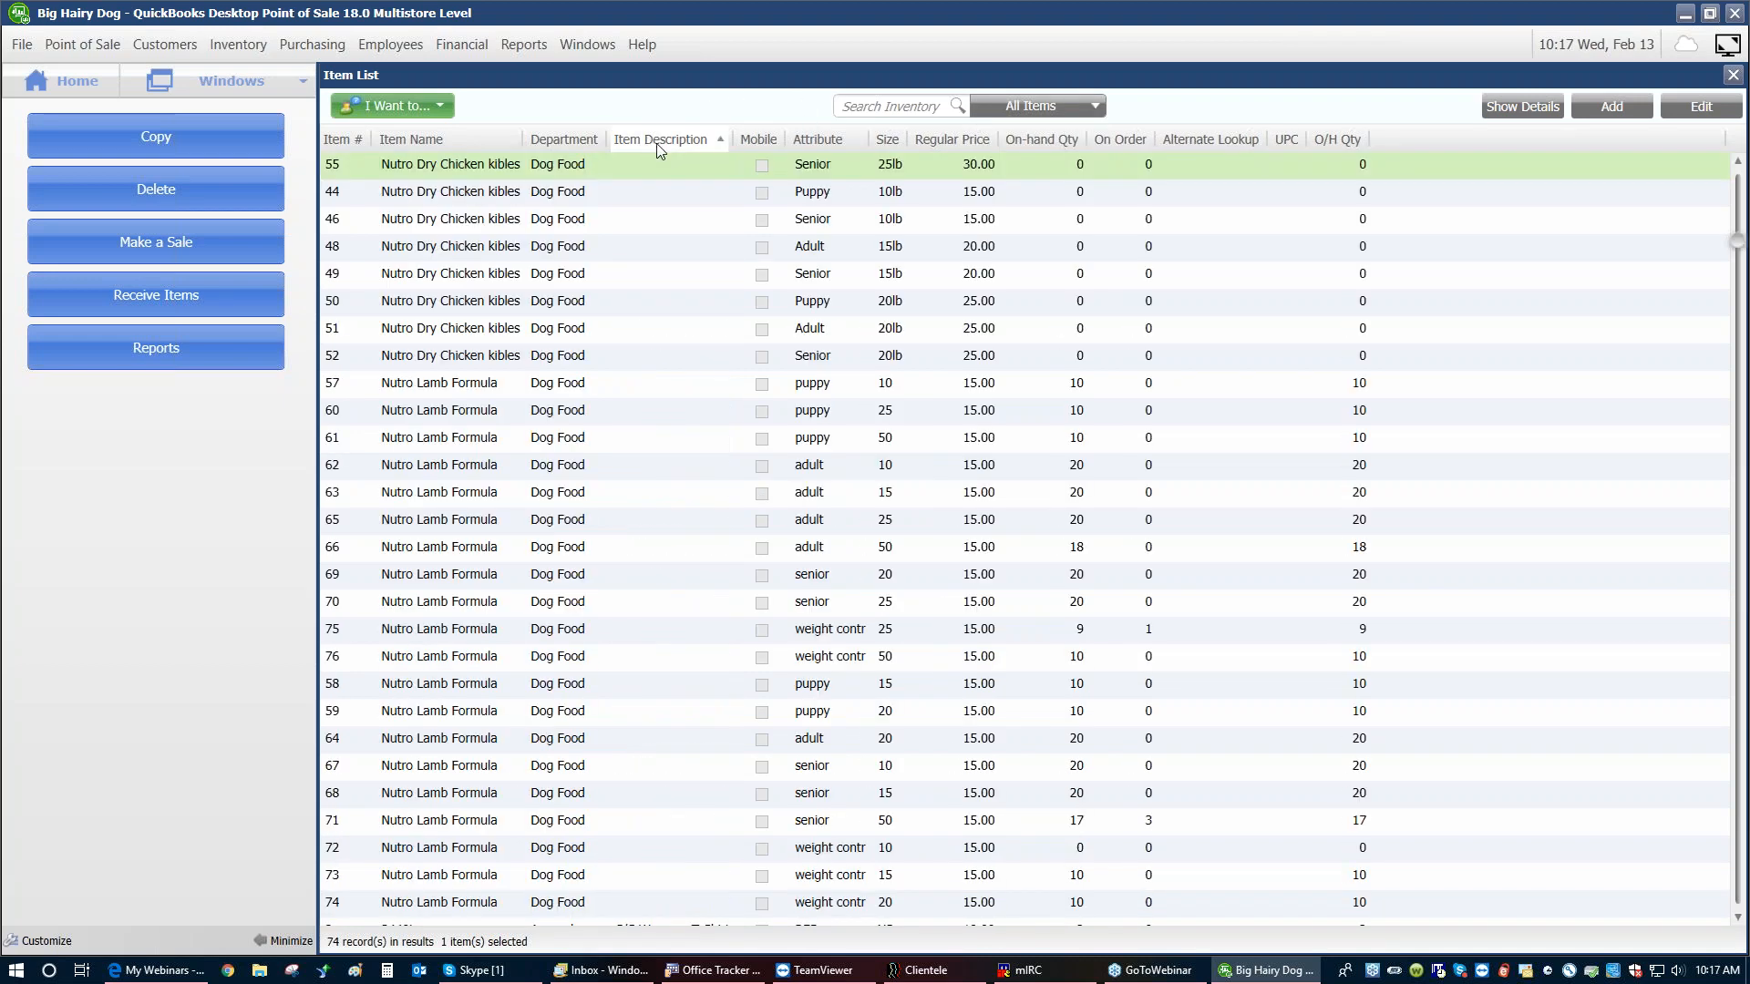
click(675, 142)
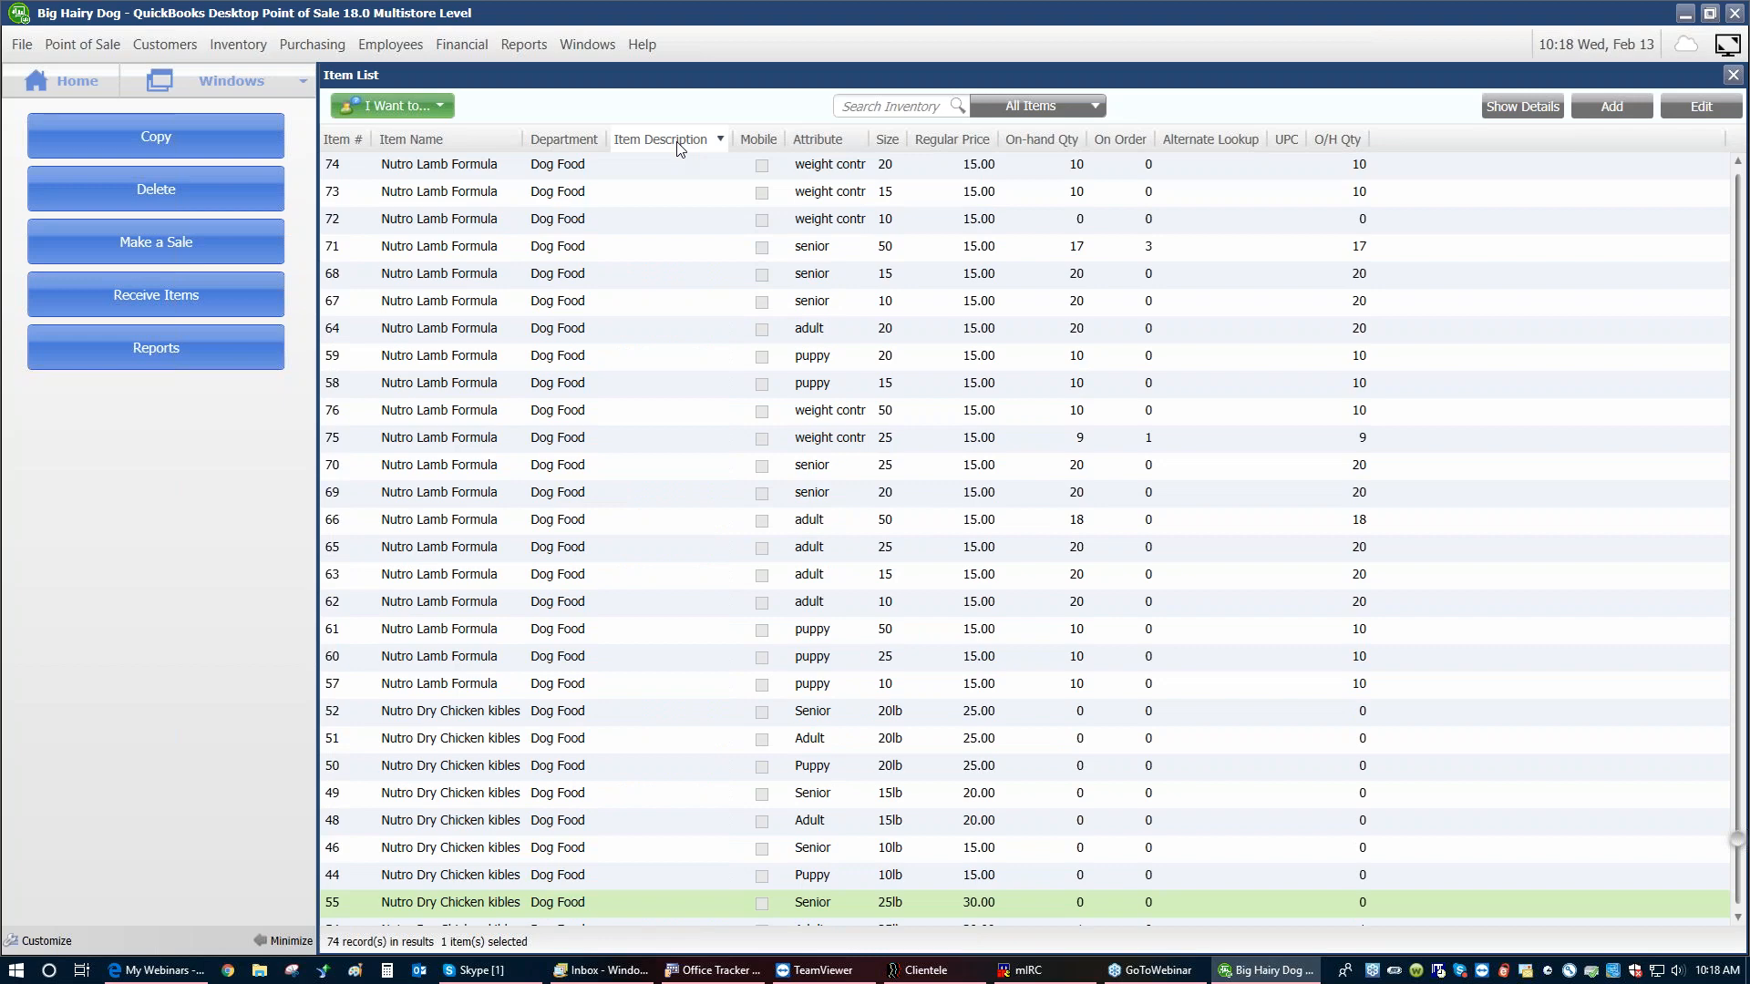
scroll(679, 191, down, 2)
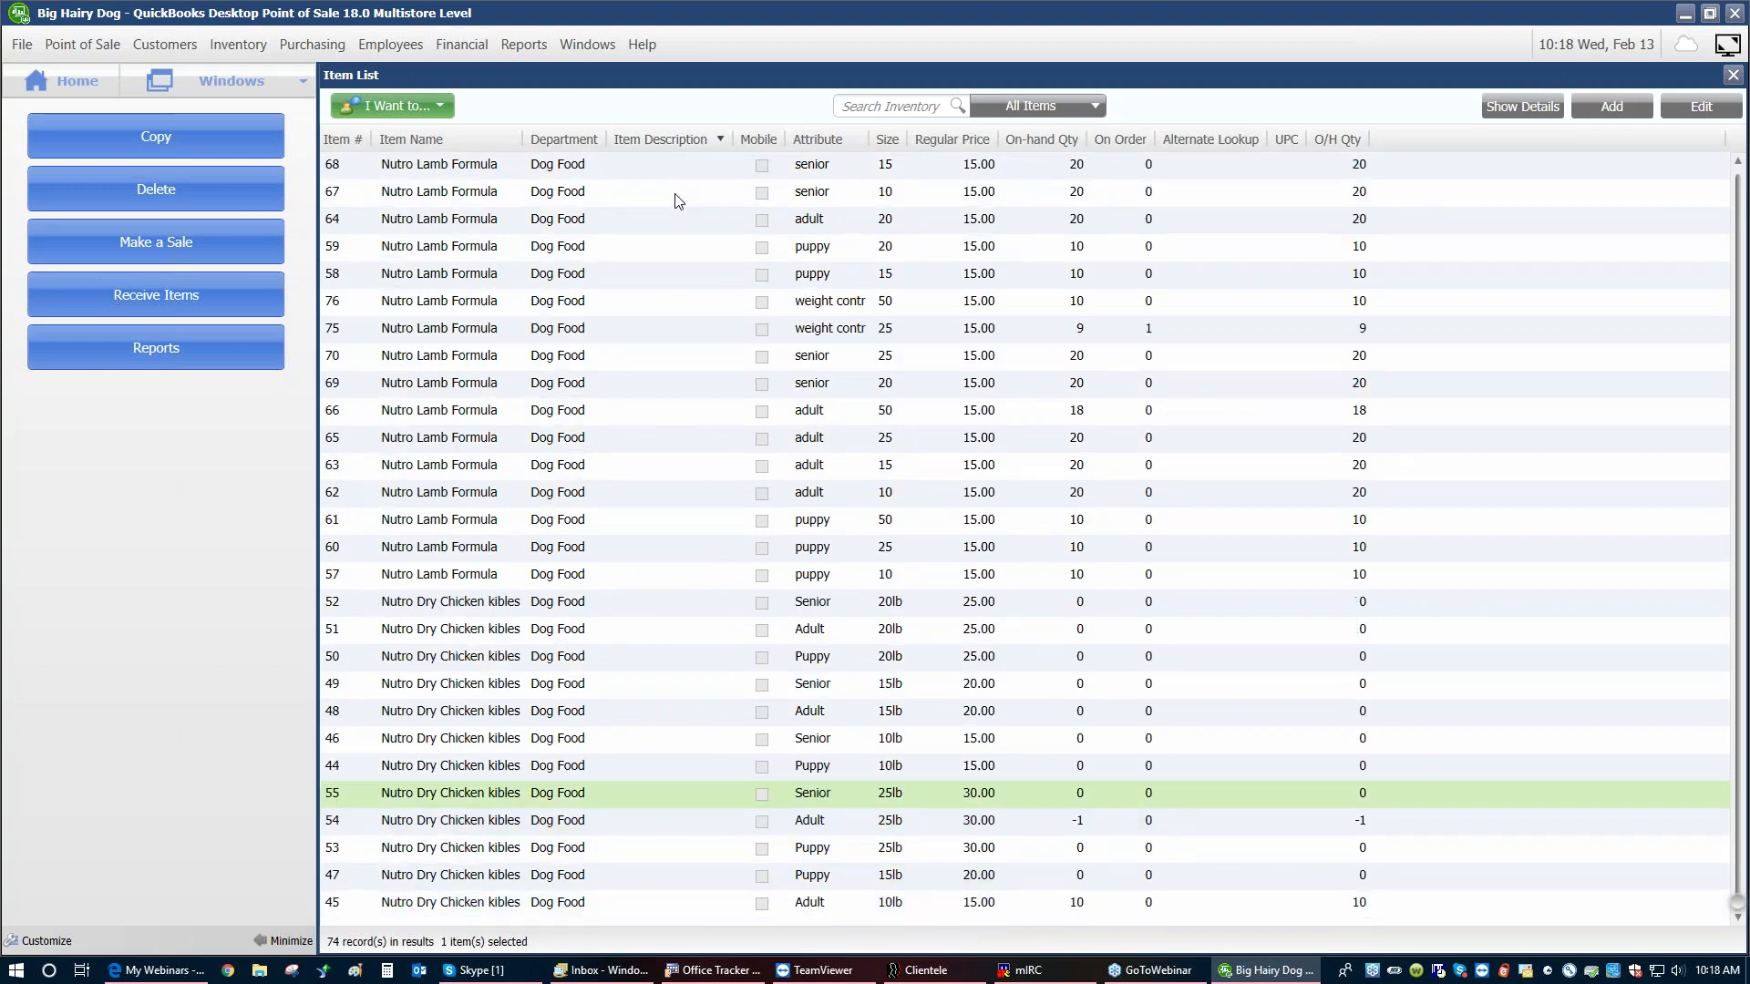
click(680, 143)
click(681, 140)
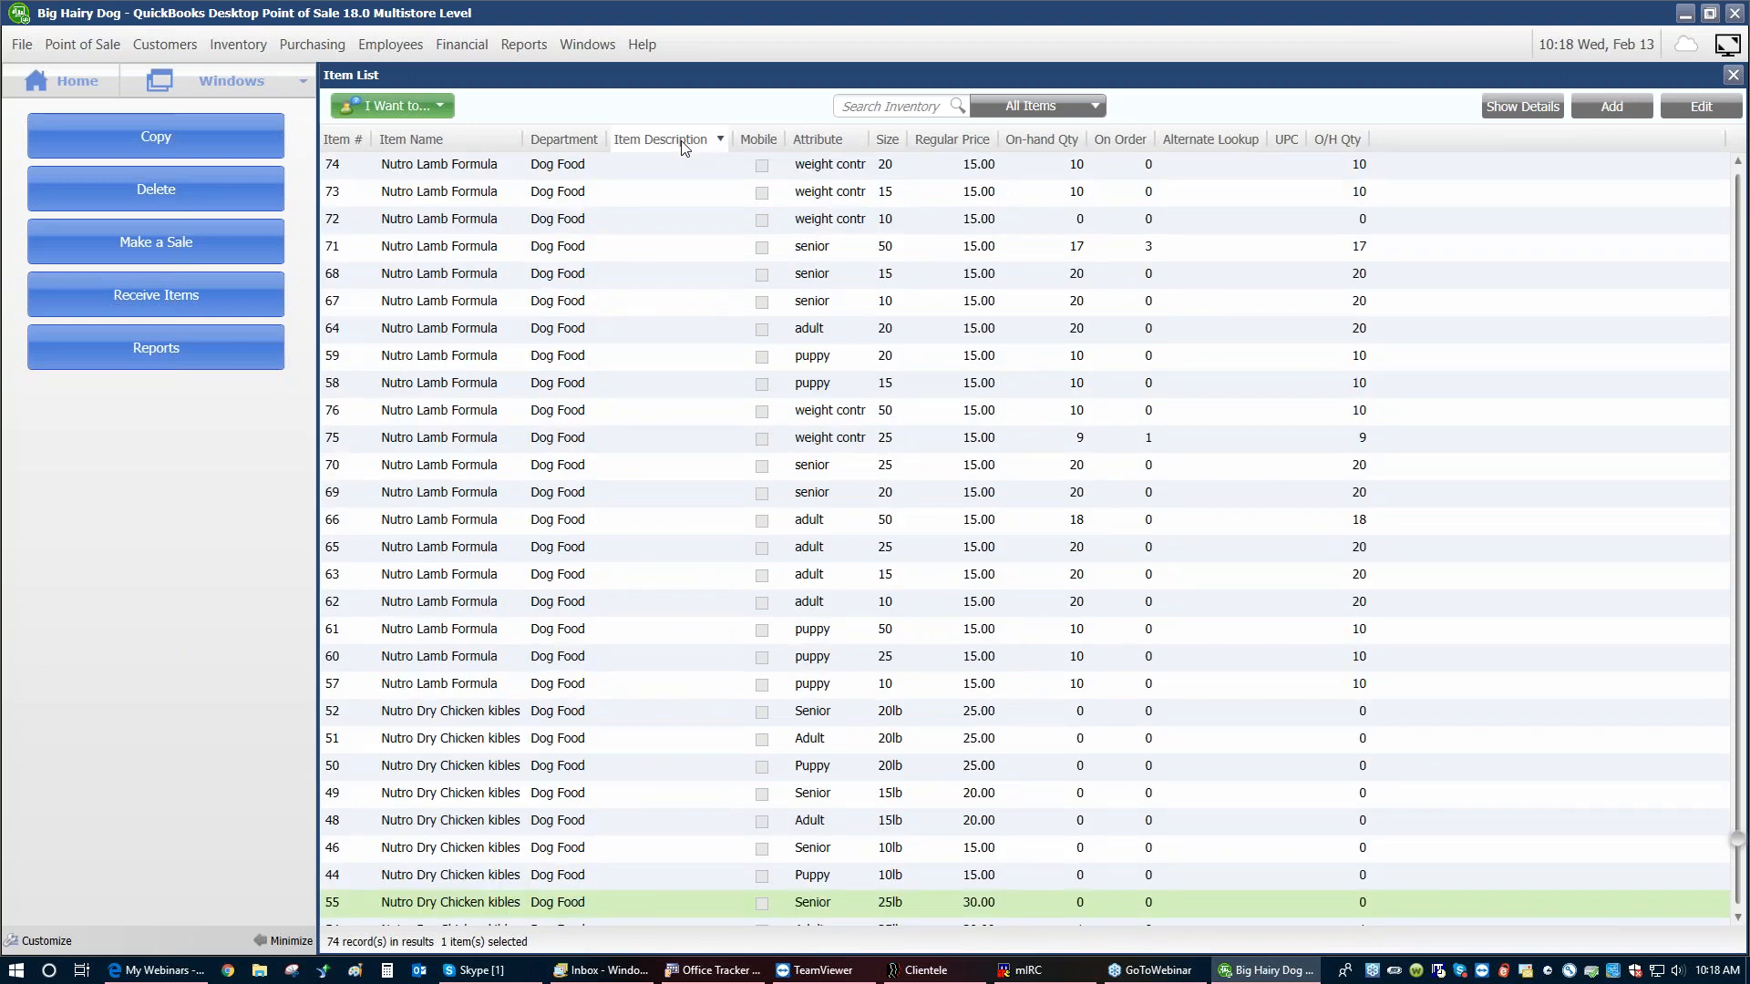
click(682, 143)
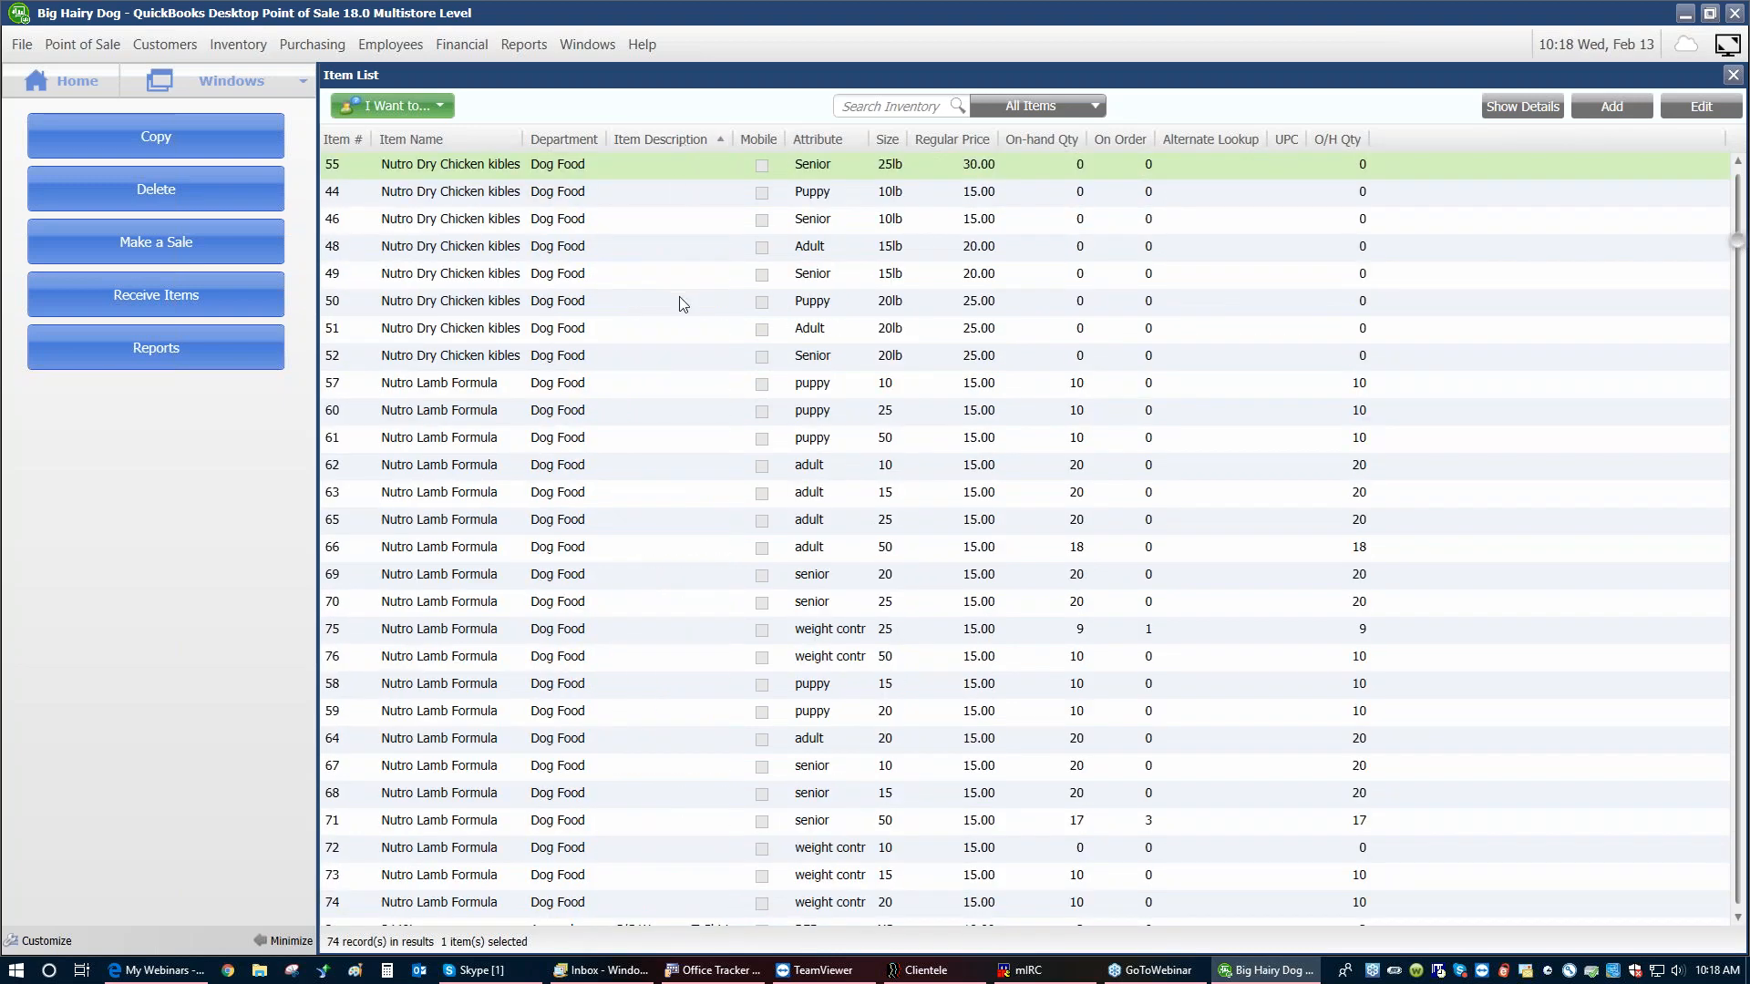
scroll(682, 231, down, 9)
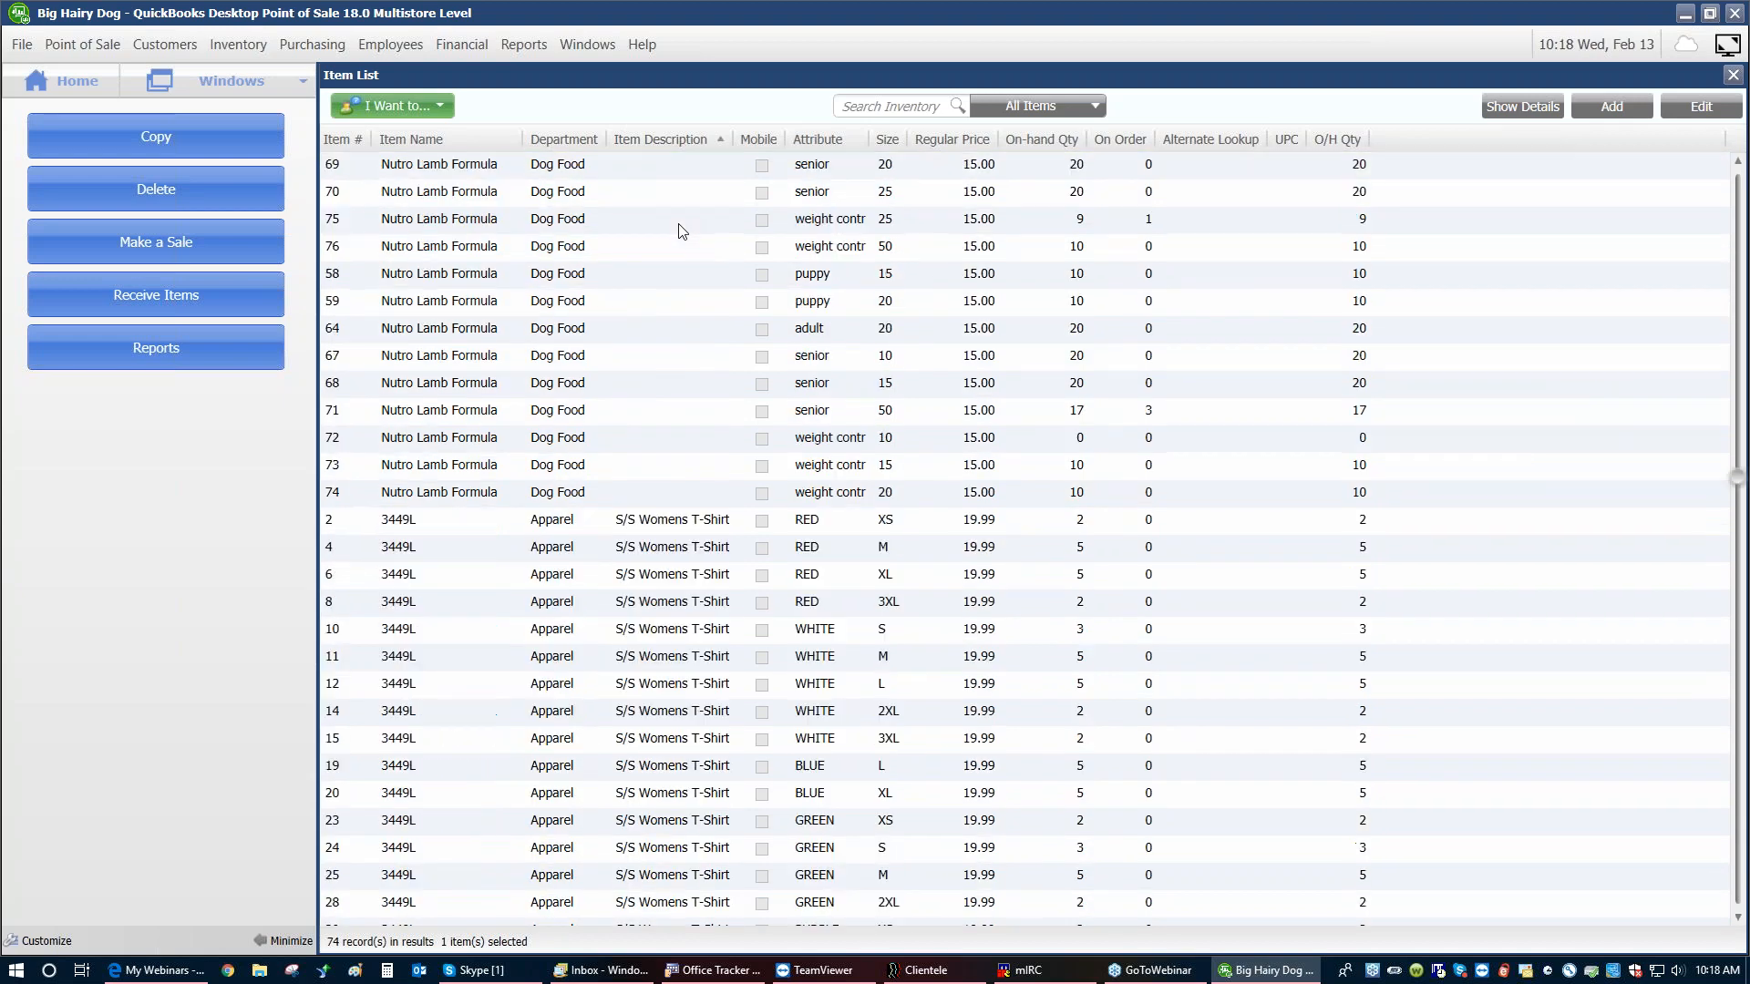
click(1096, 111)
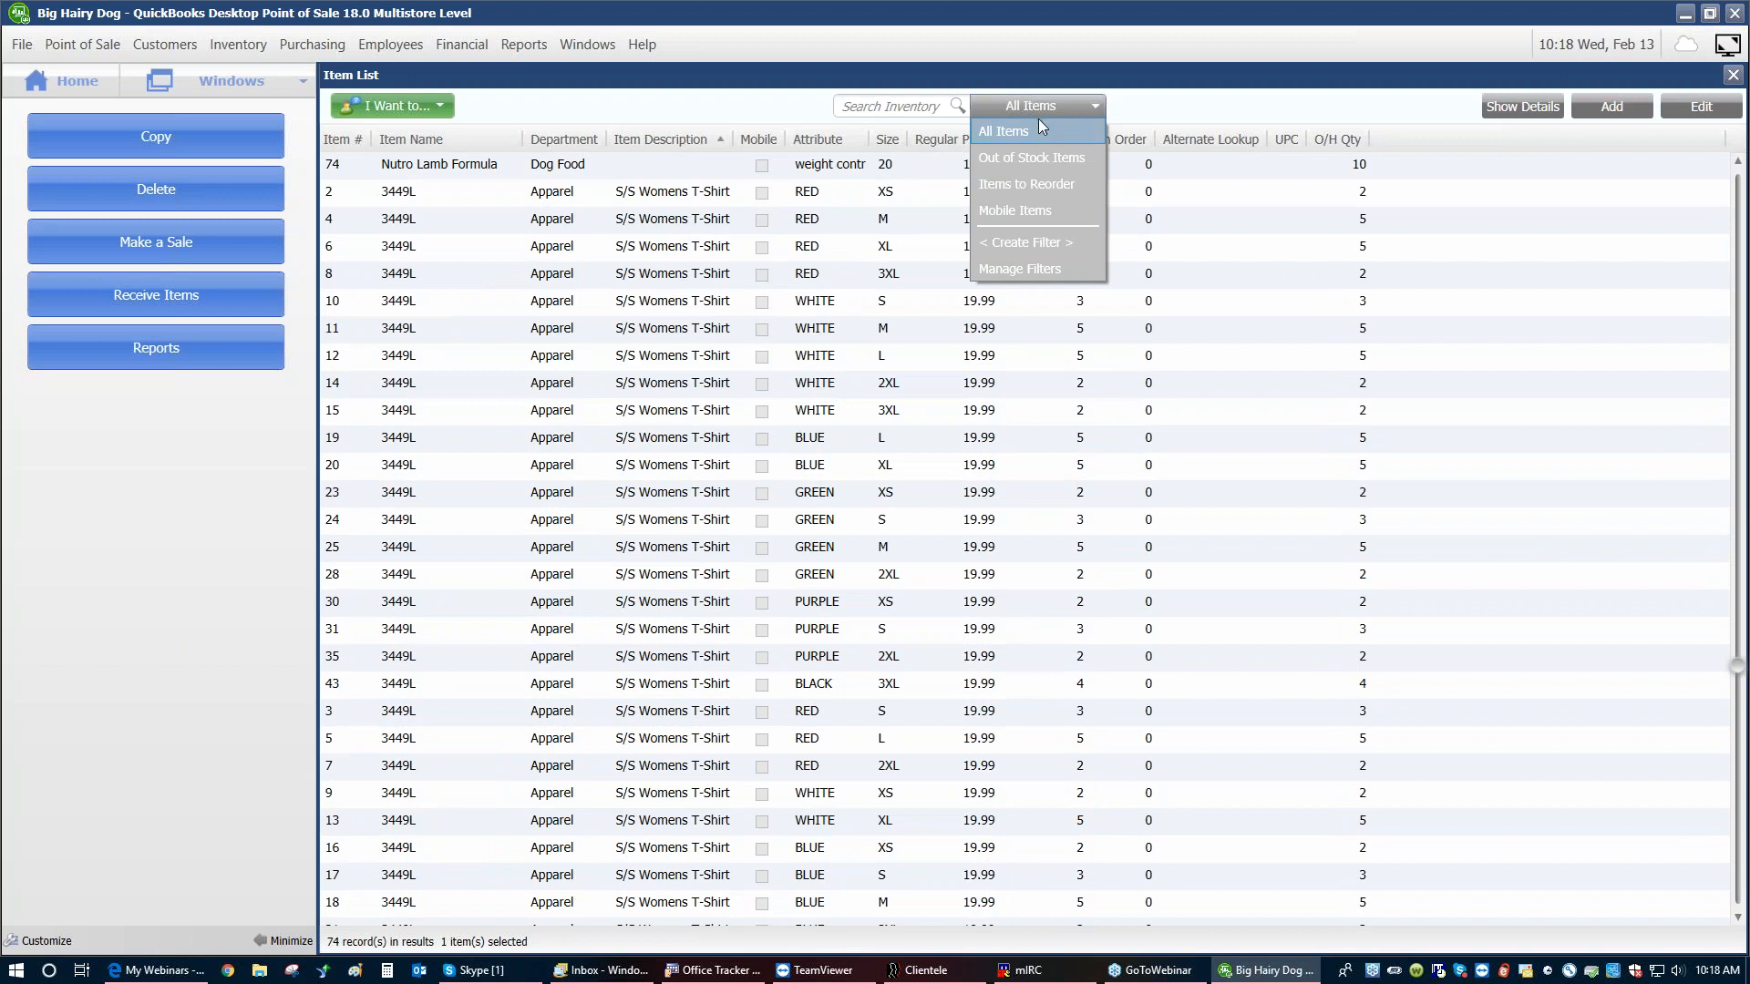
click(1468, 140)
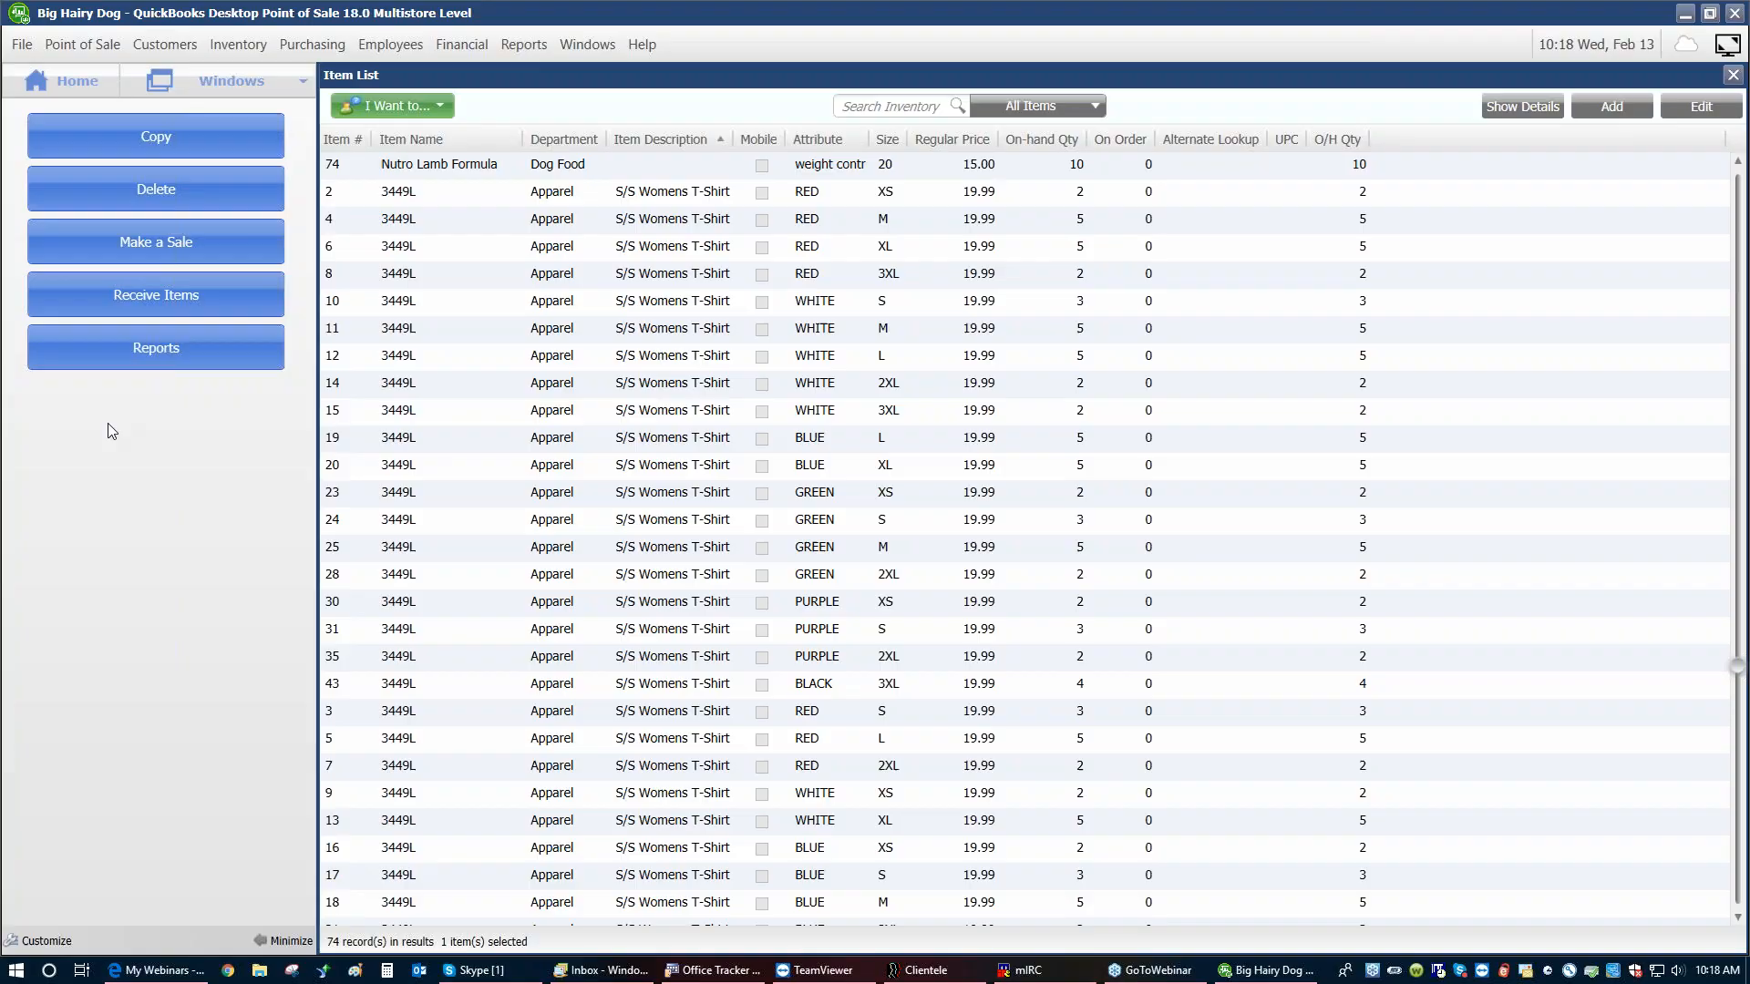
Look briefly at the Report Center, close it, and reopen the physical inventory
click(141, 347)
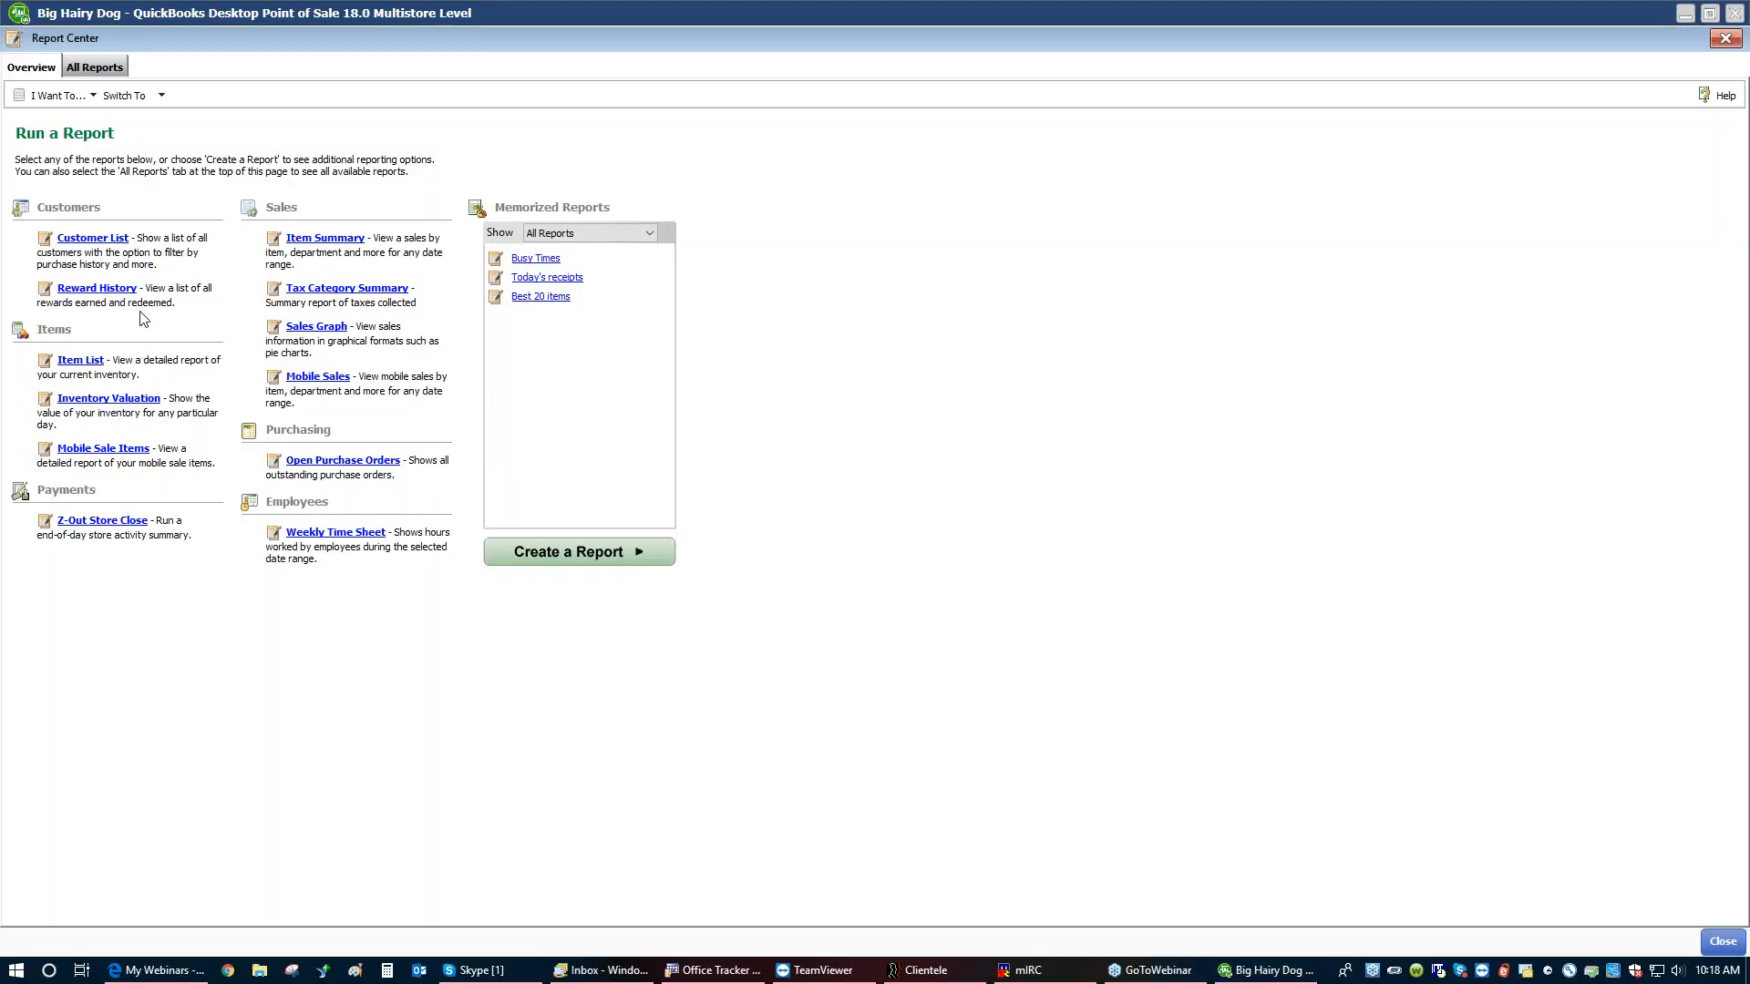
click(1723, 943)
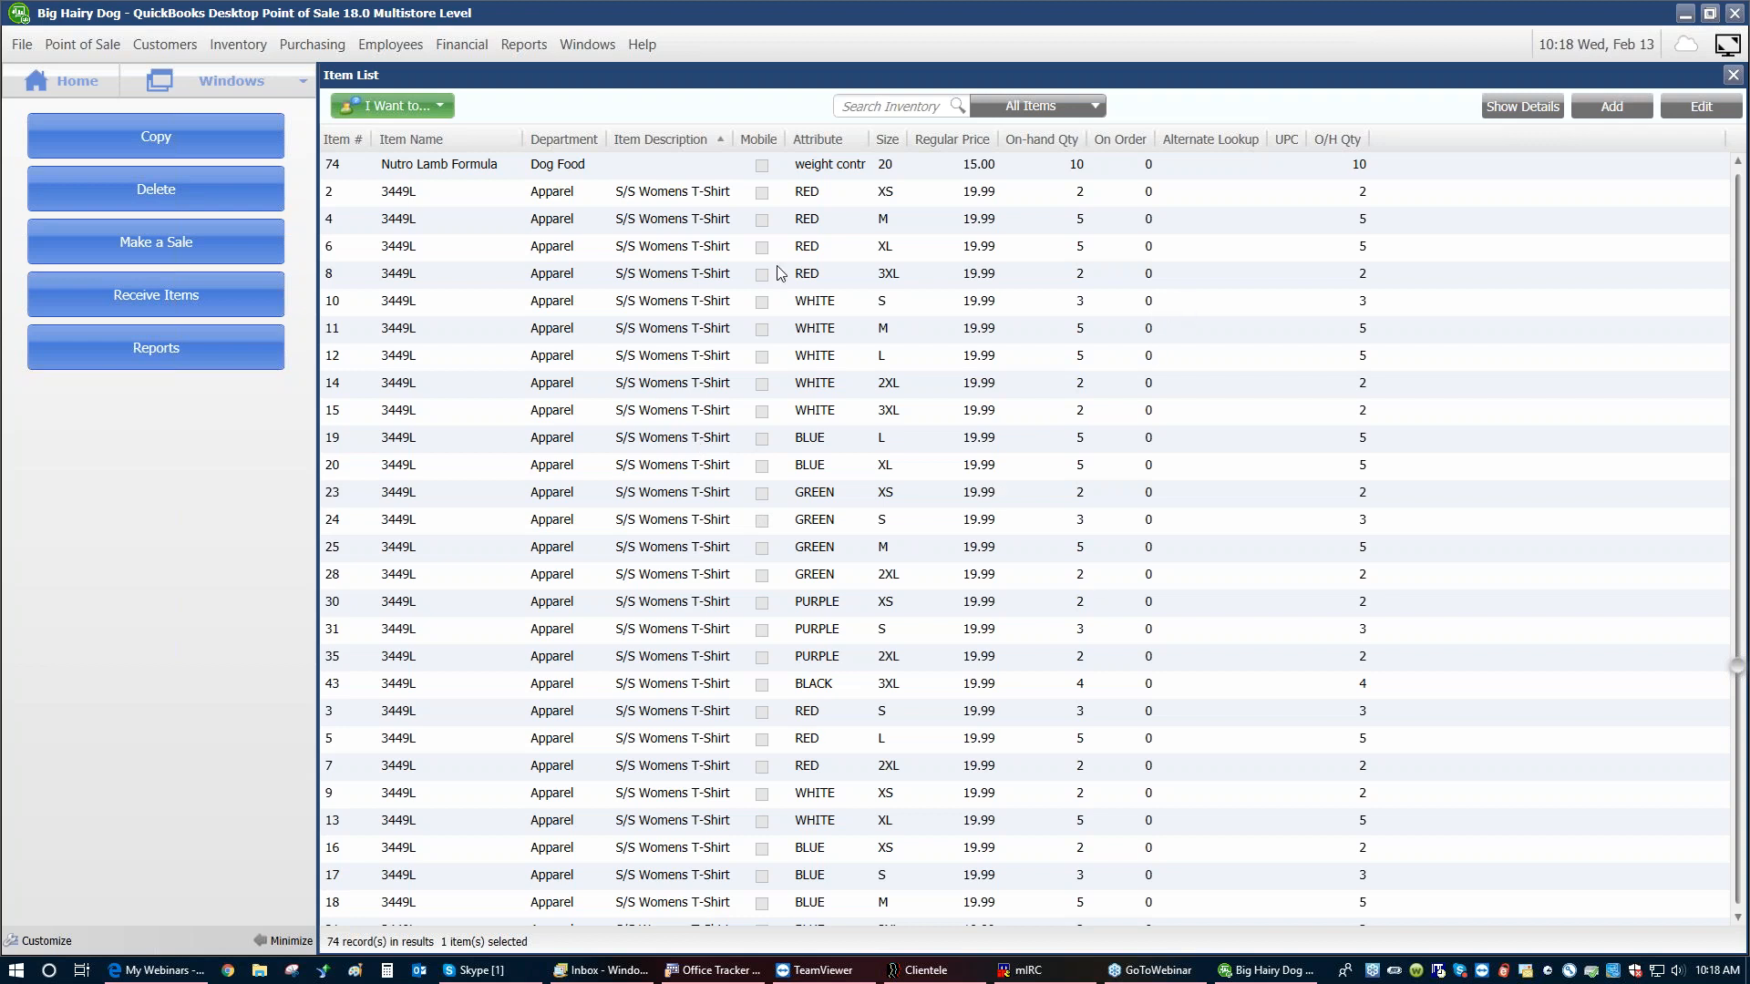
click(237, 42)
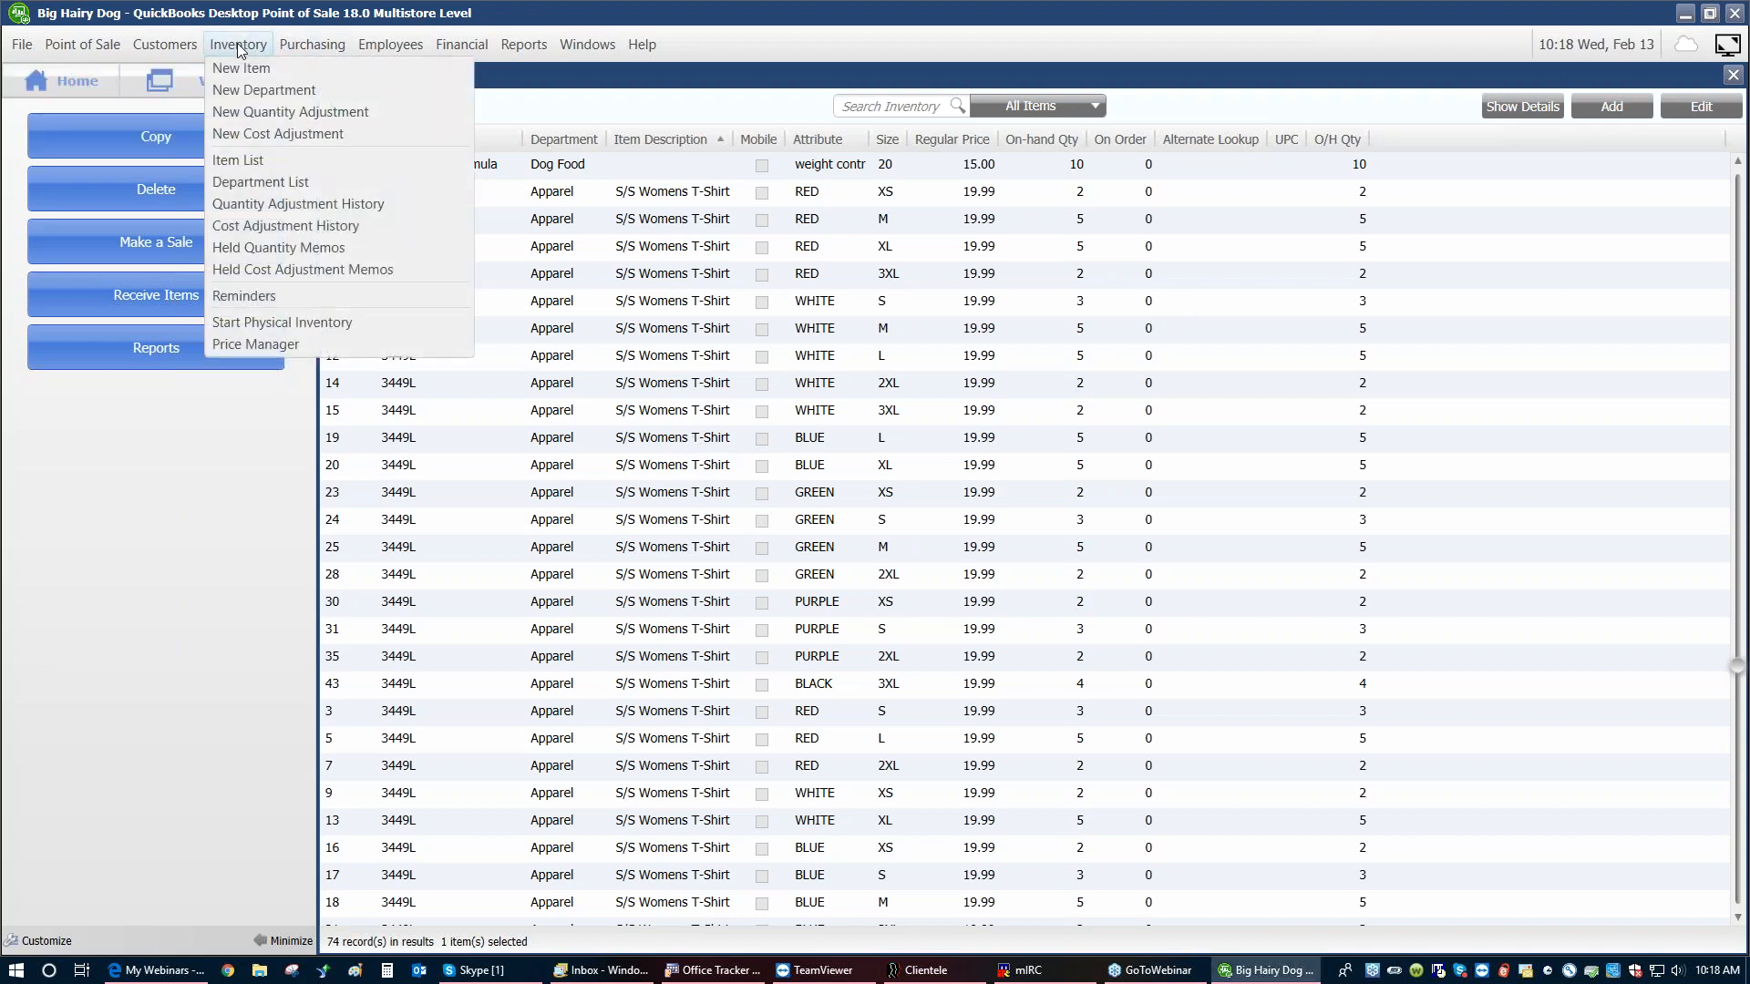
click(235, 322)
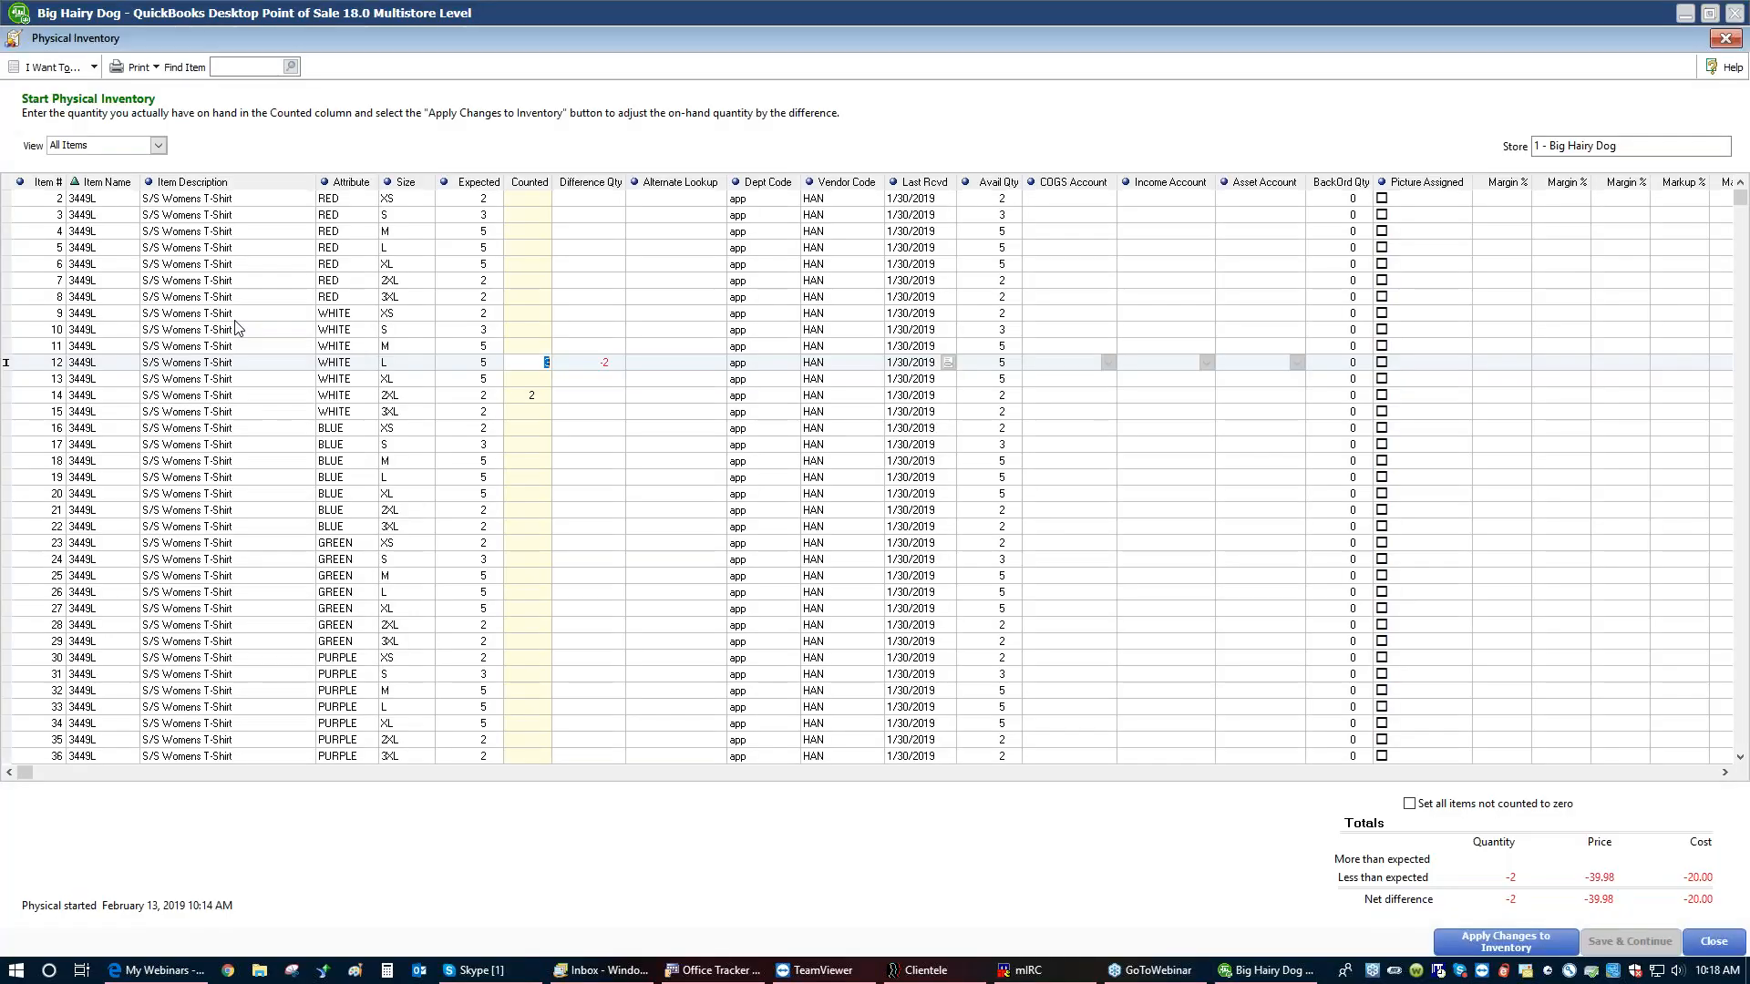
Try to add a count by hand using the item name 3449l, and cancel the entry
click(45, 70)
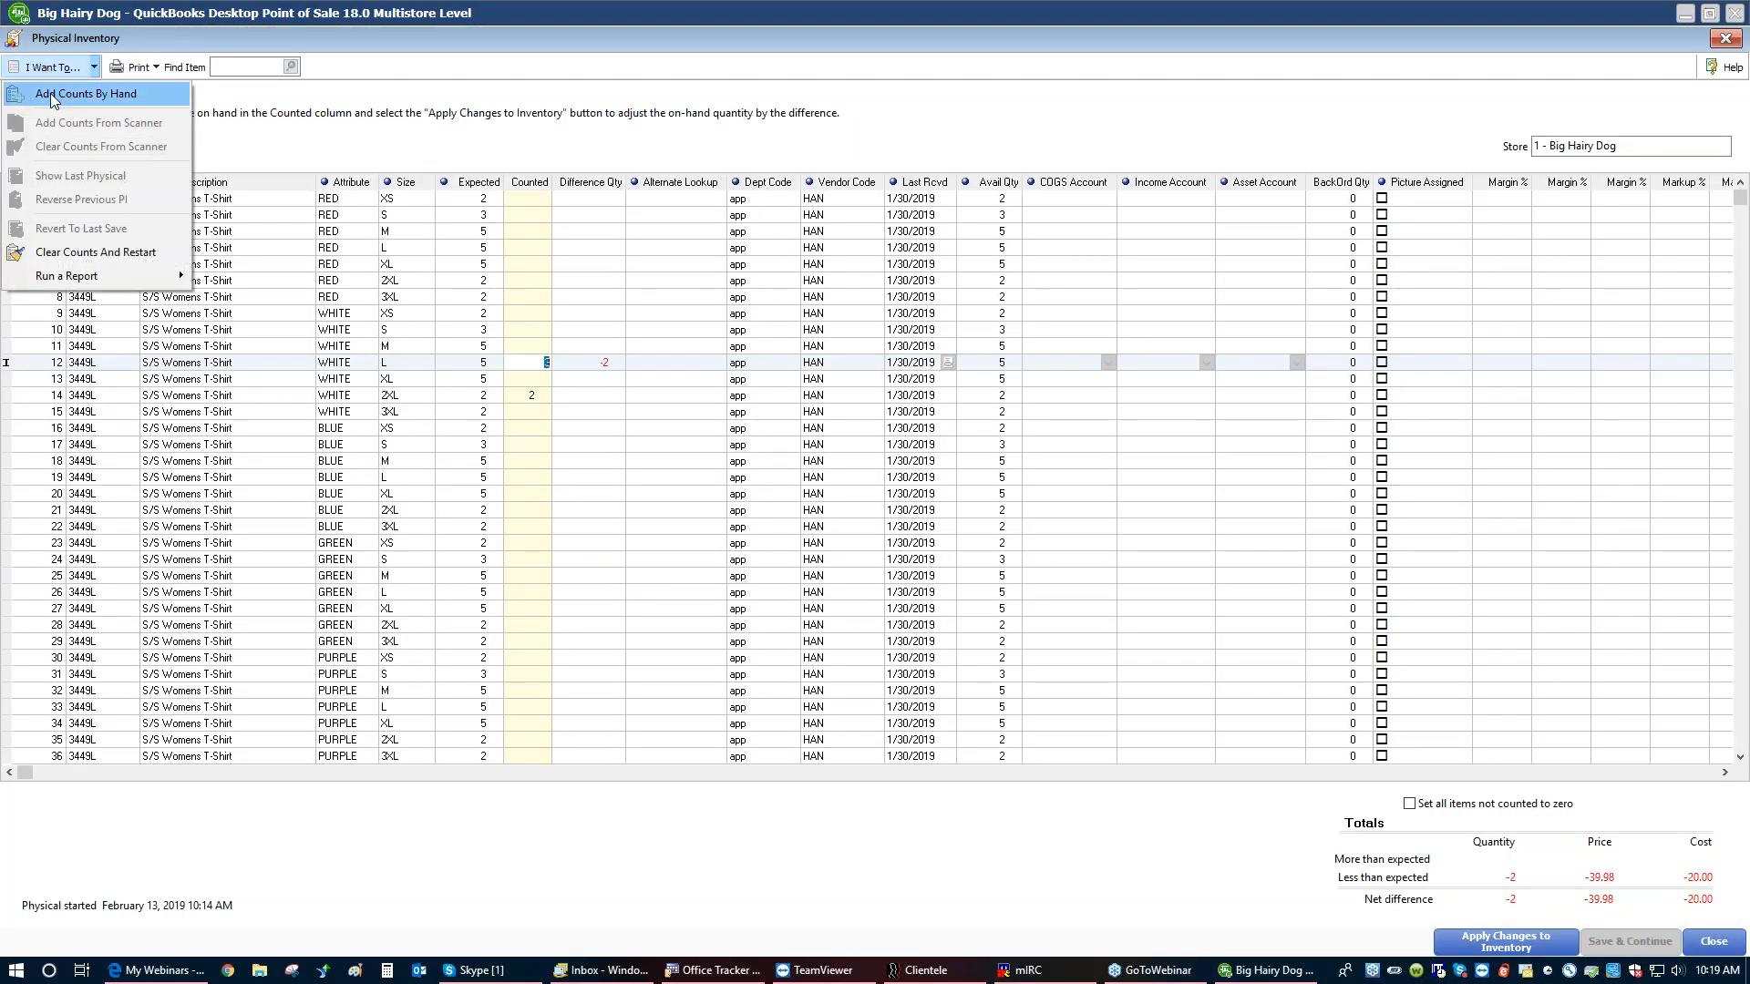
click(54, 94)
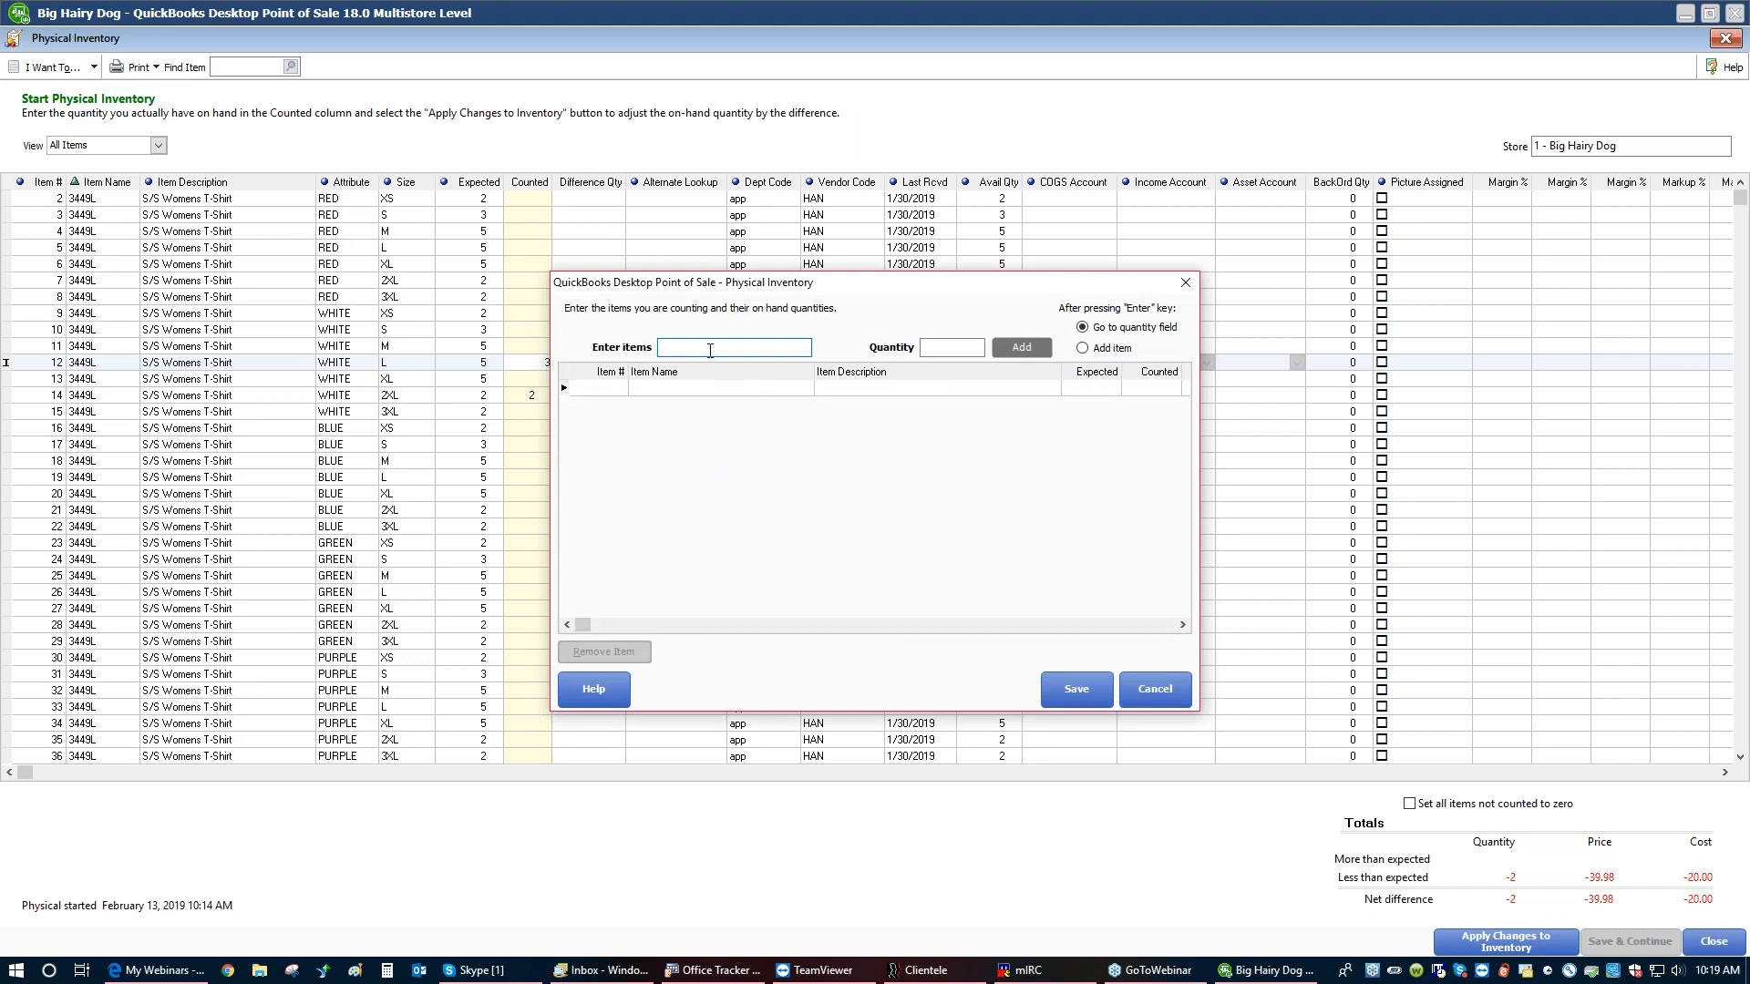
text(3449l)
key(Return)
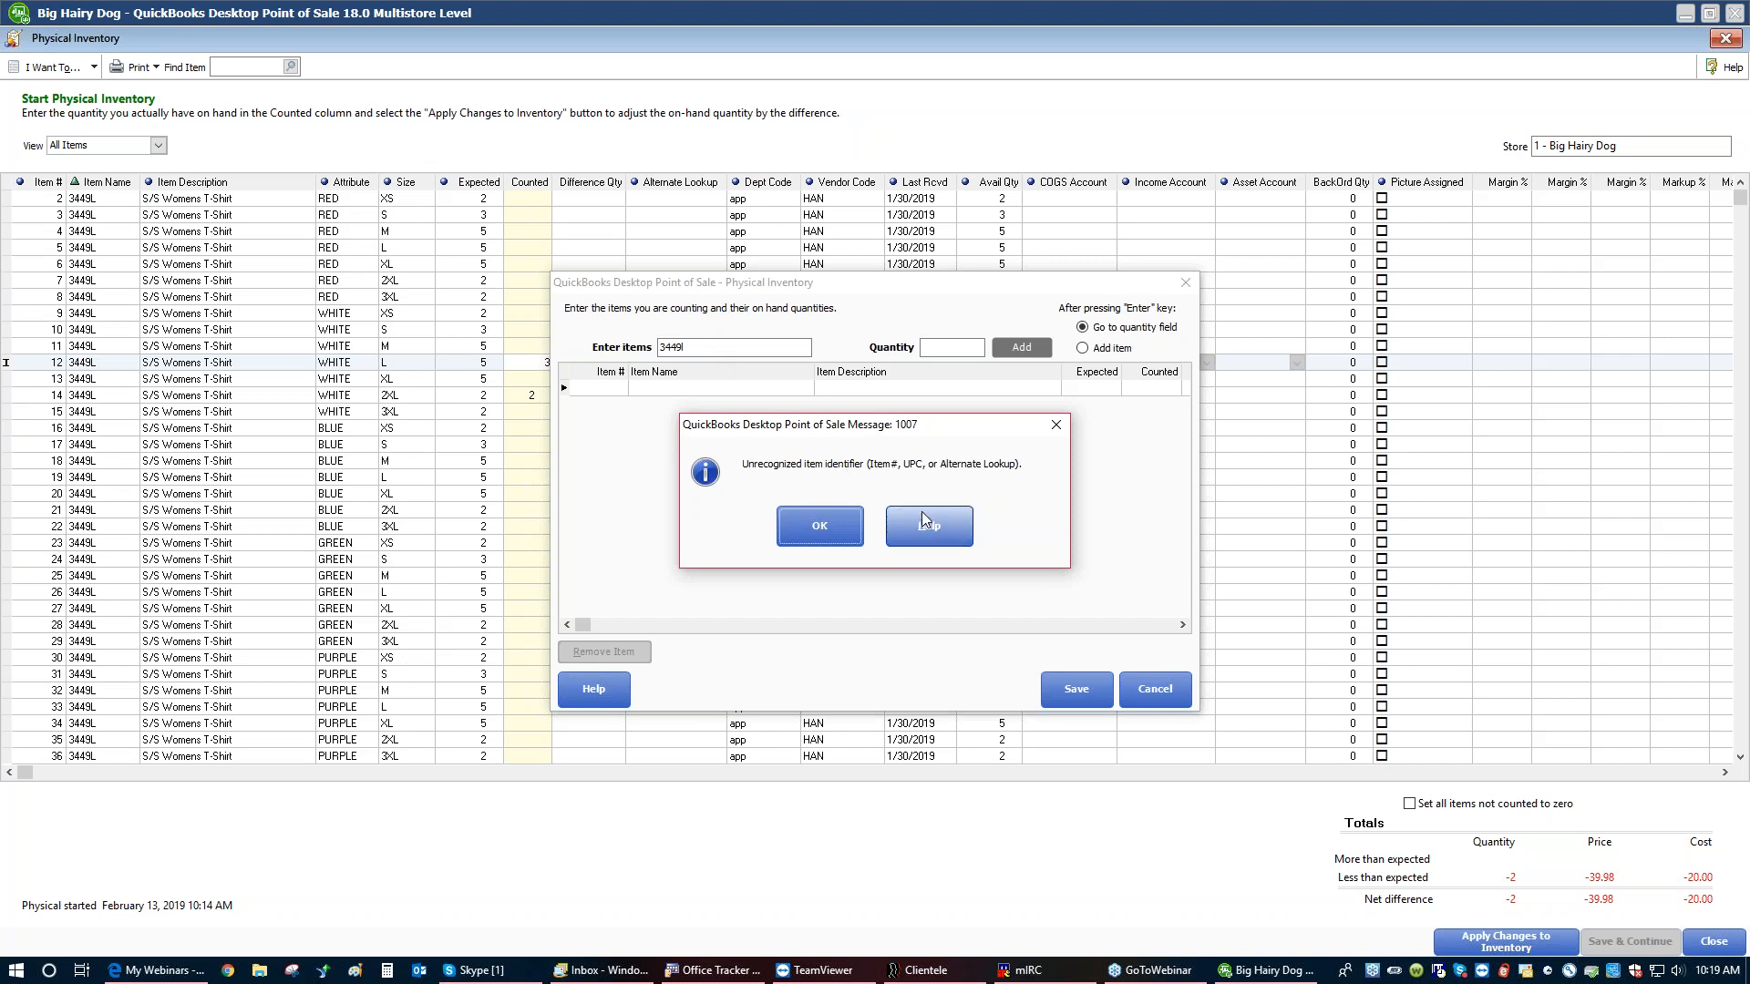
click(836, 525)
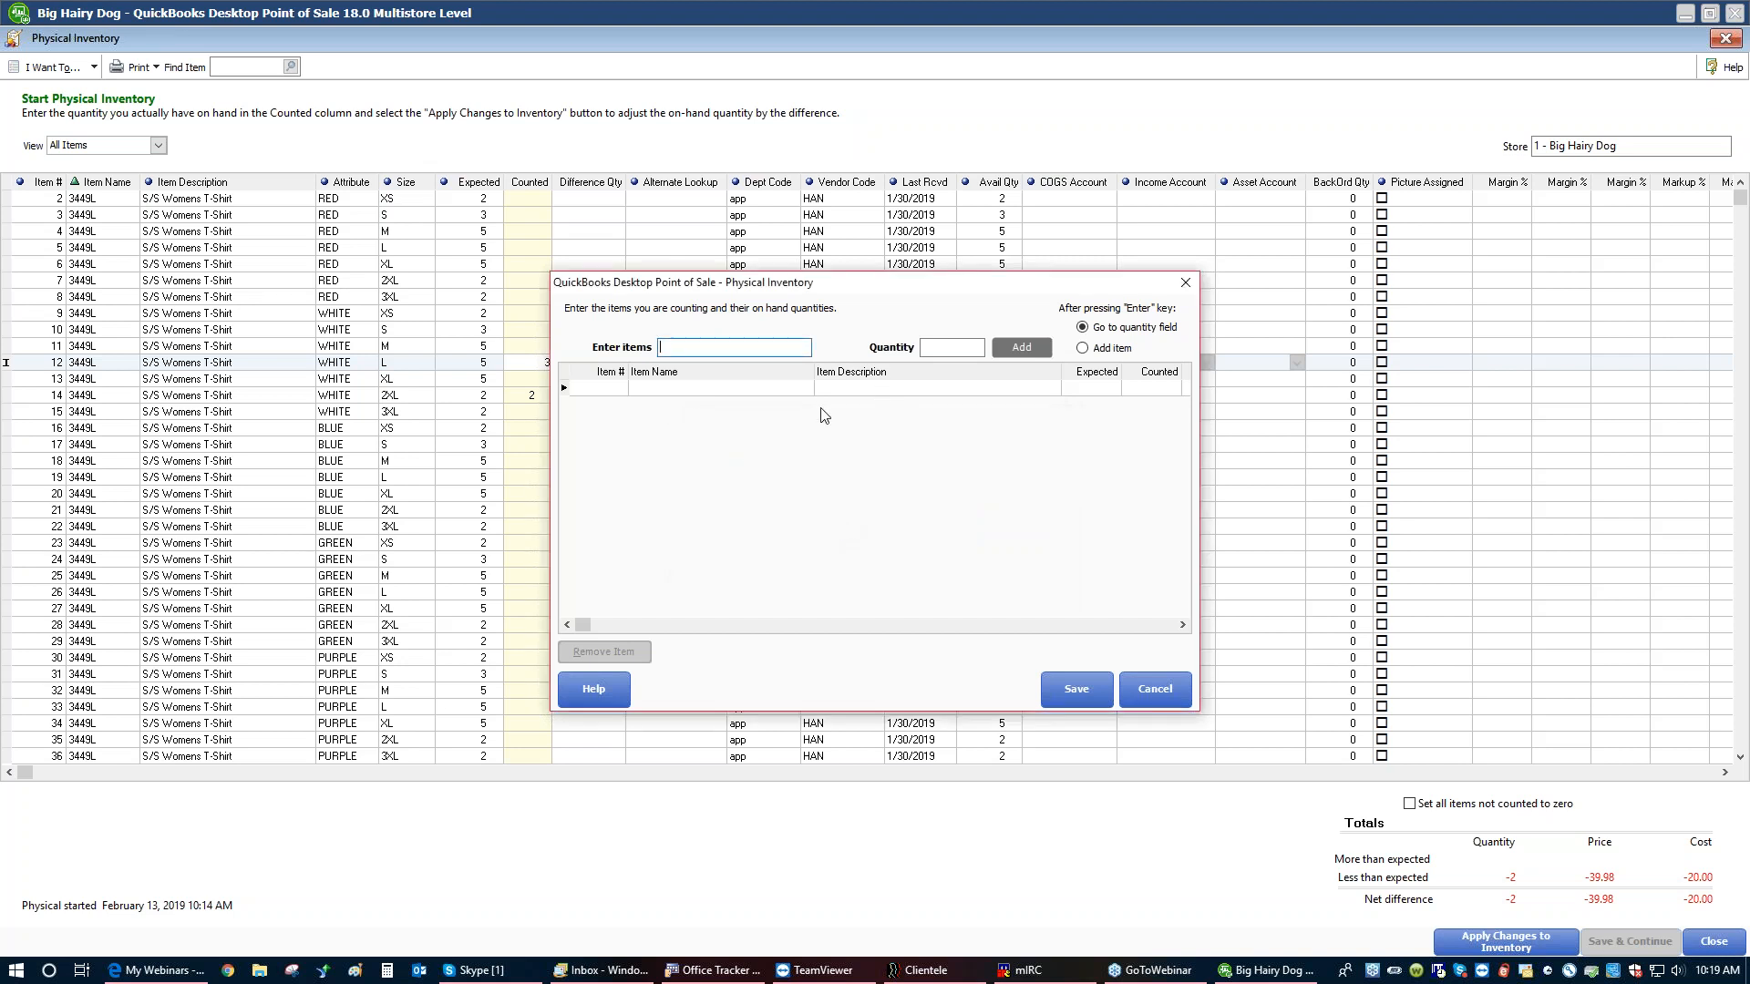
click(1154, 689)
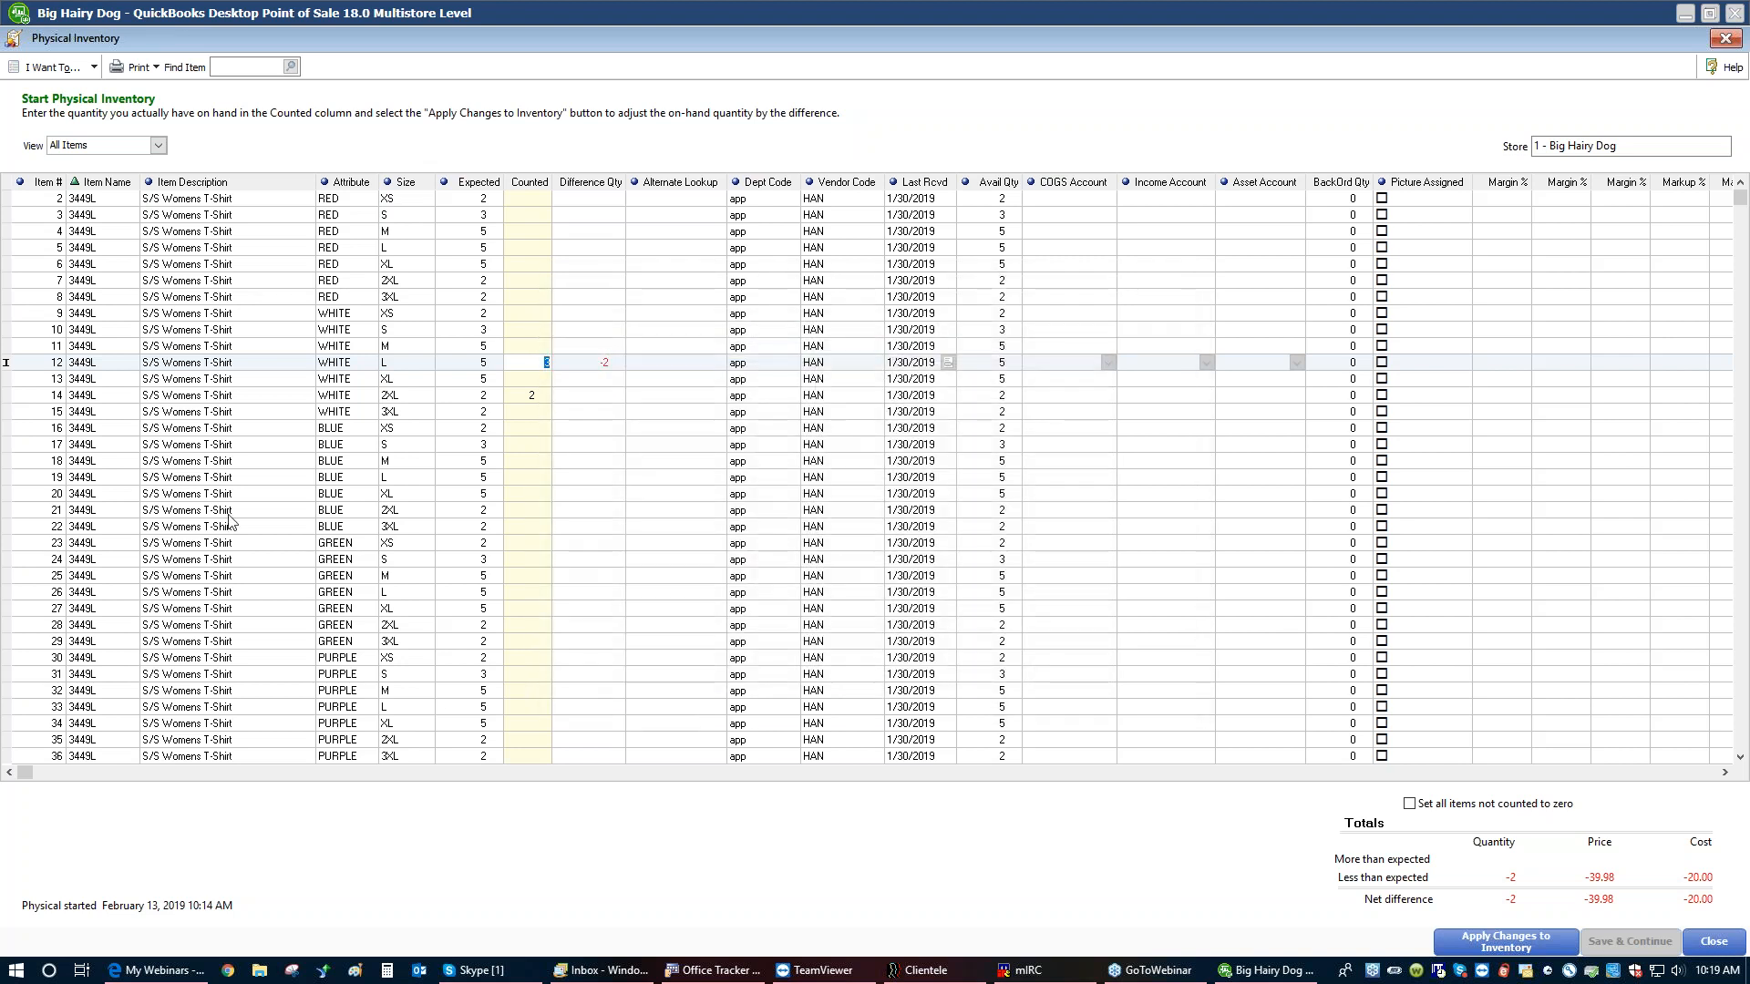
Sort the physical inventory by Item Description and enter counts of 3, 5 and 2 for the red S, XL and 2XL T-shirts
click(157, 187)
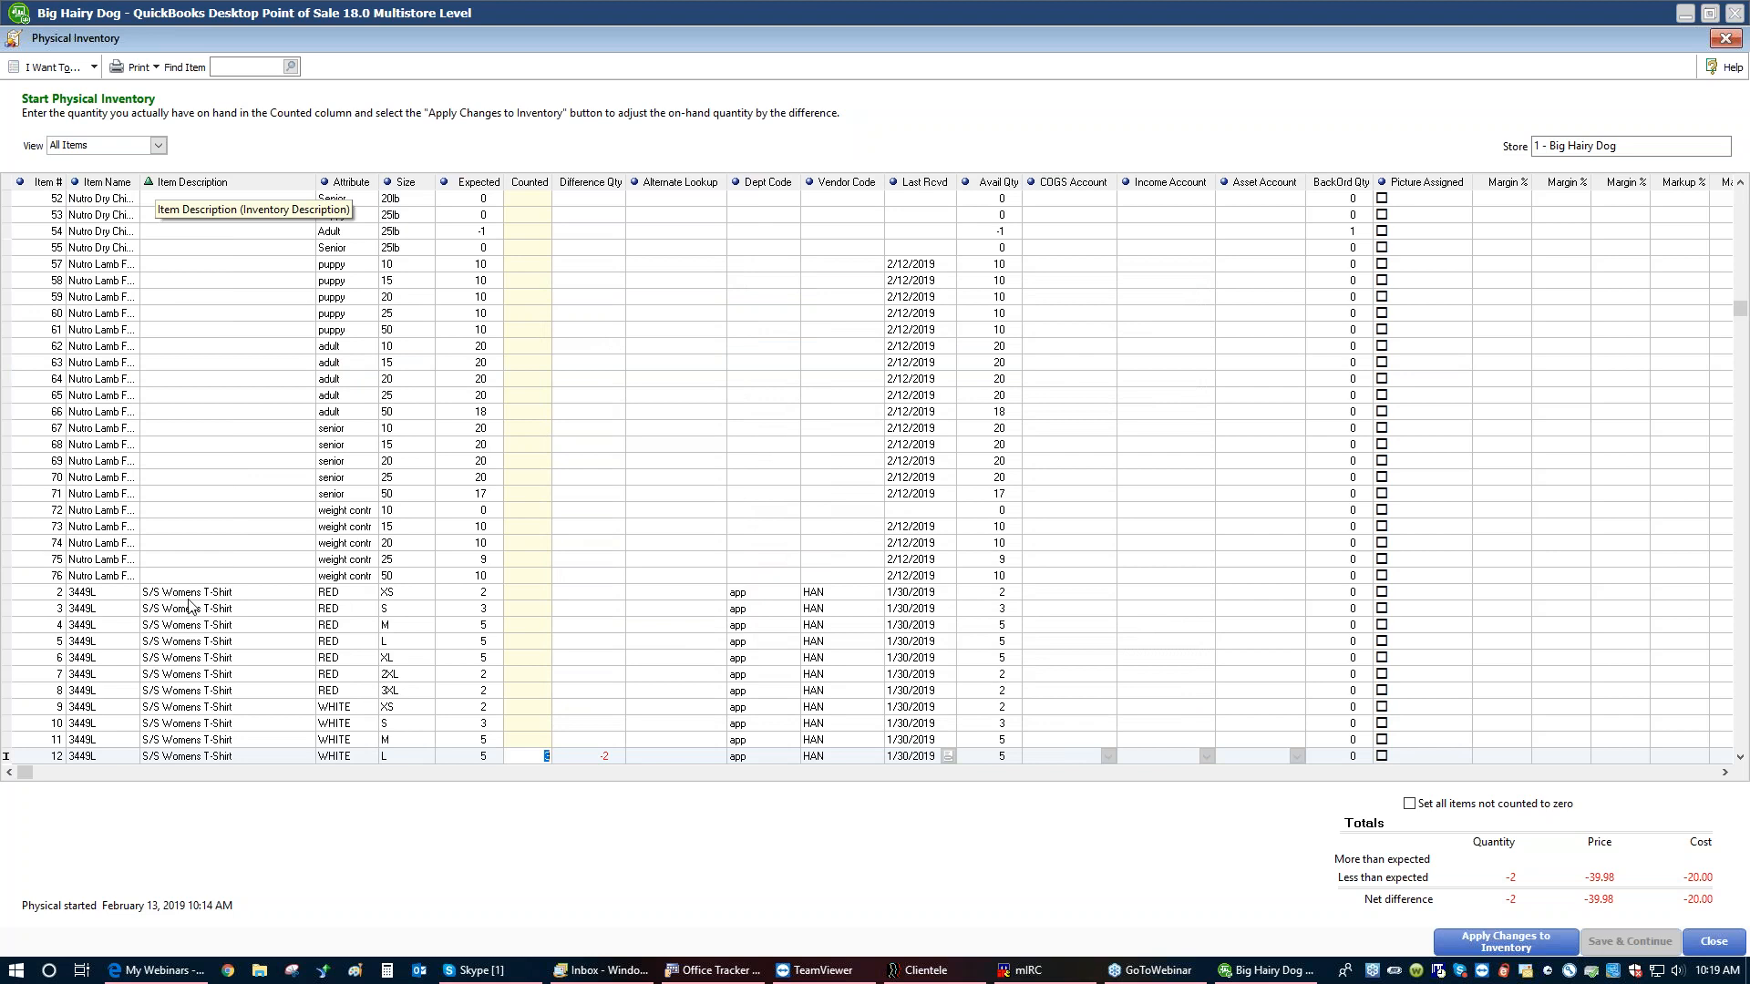
click(536, 614)
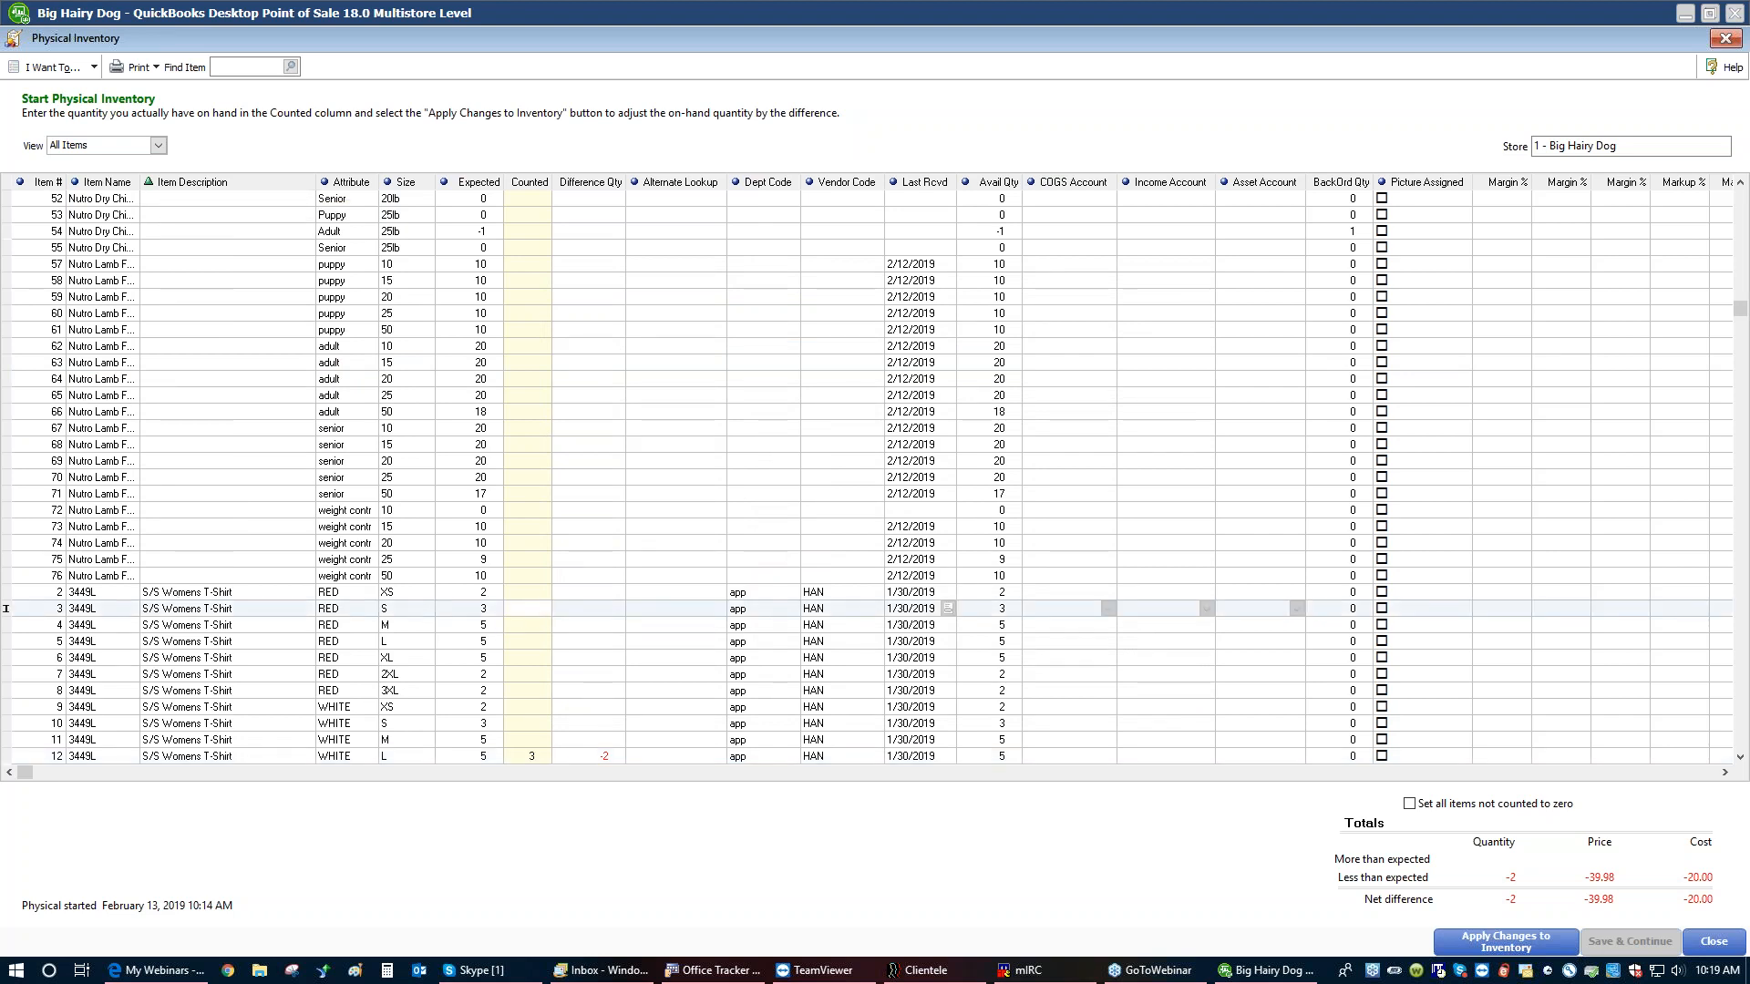
text(3)
click(529, 654)
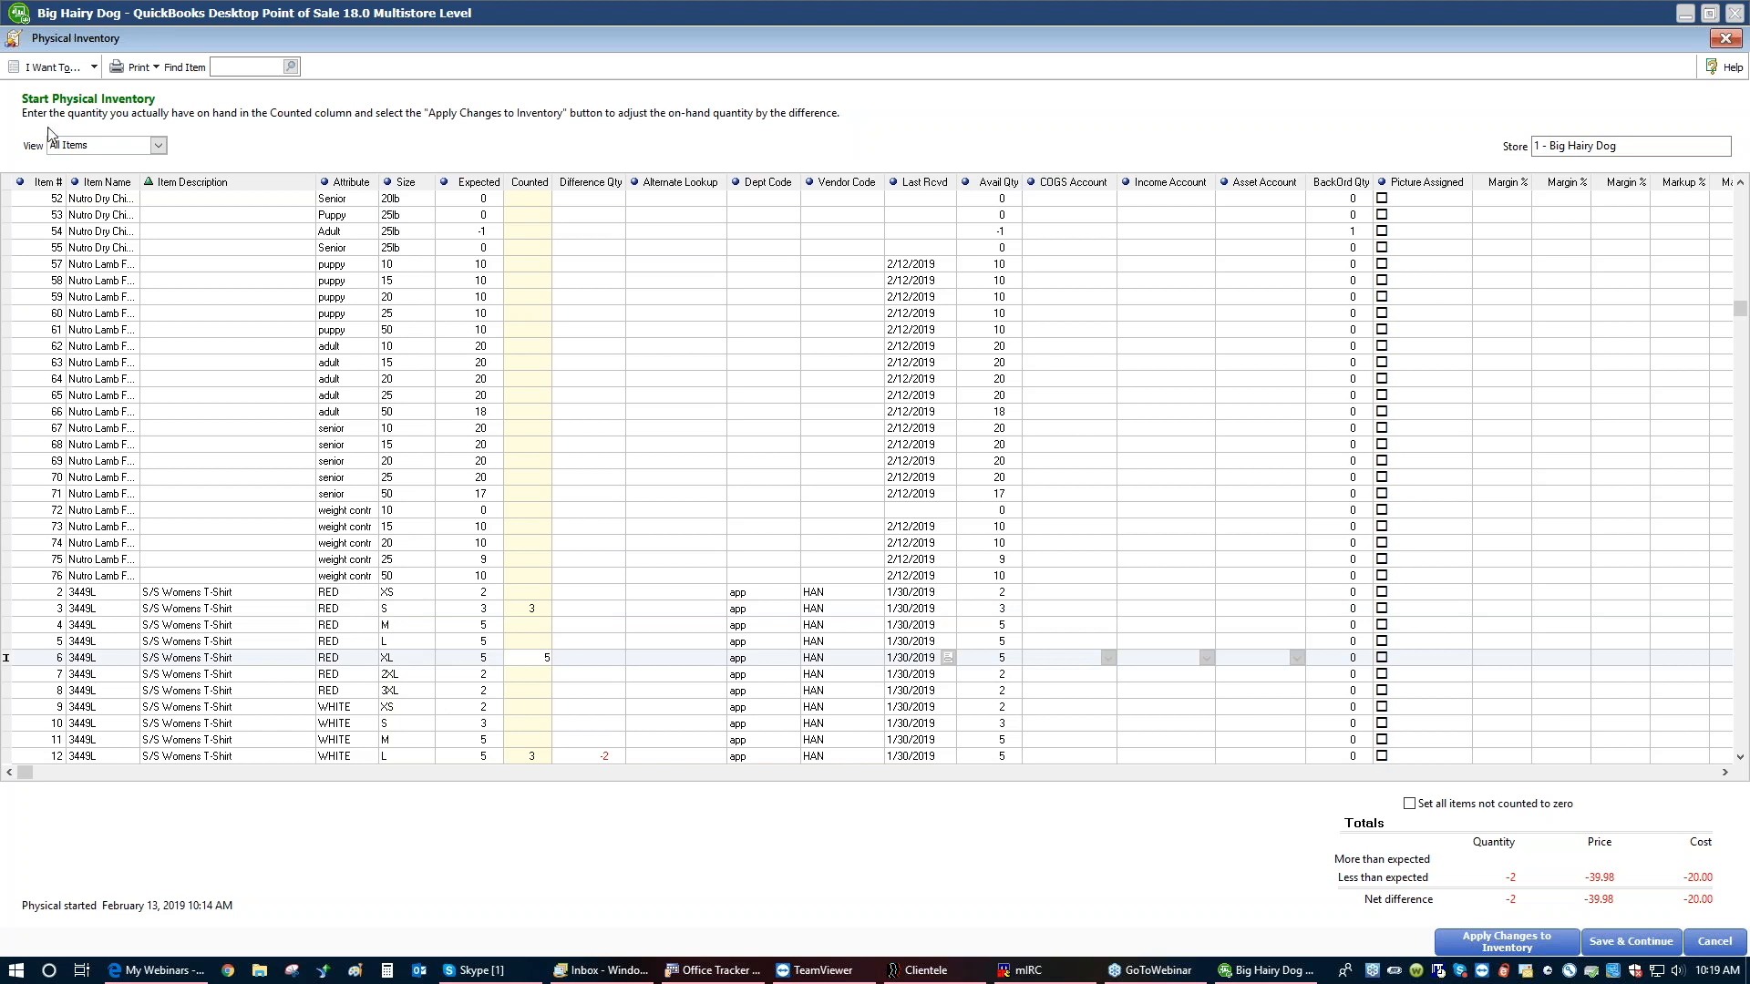
click(520, 676)
text(2)
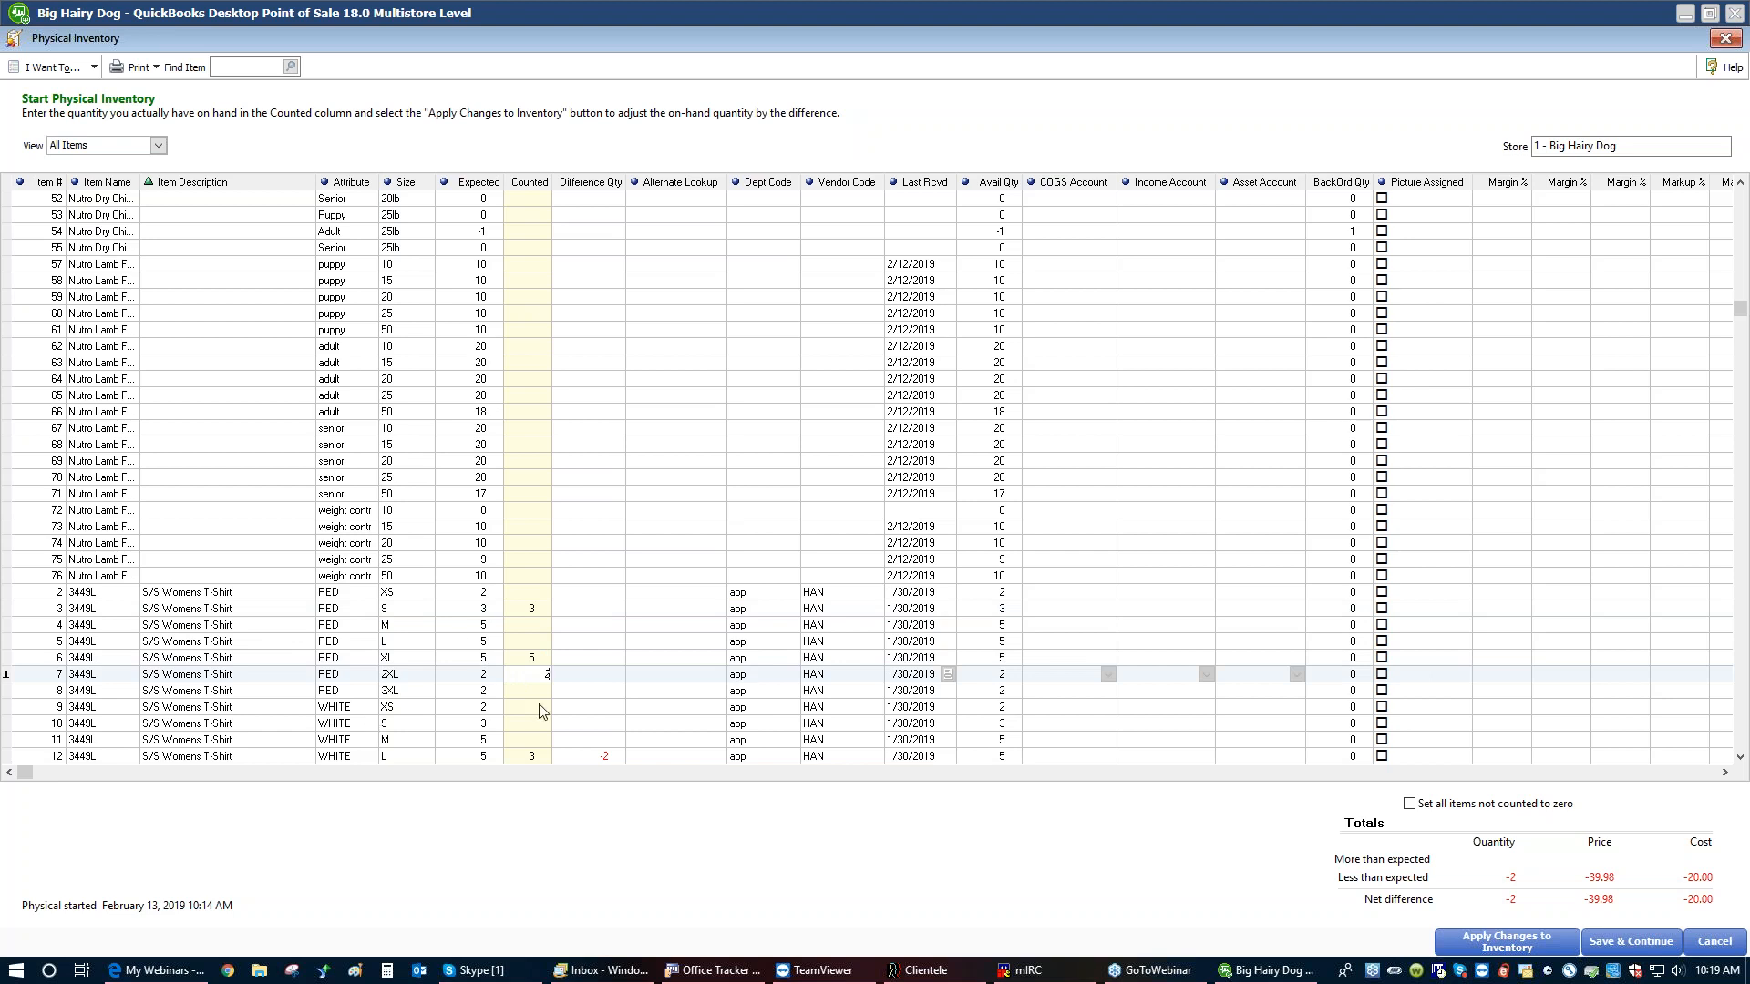
key(Return)
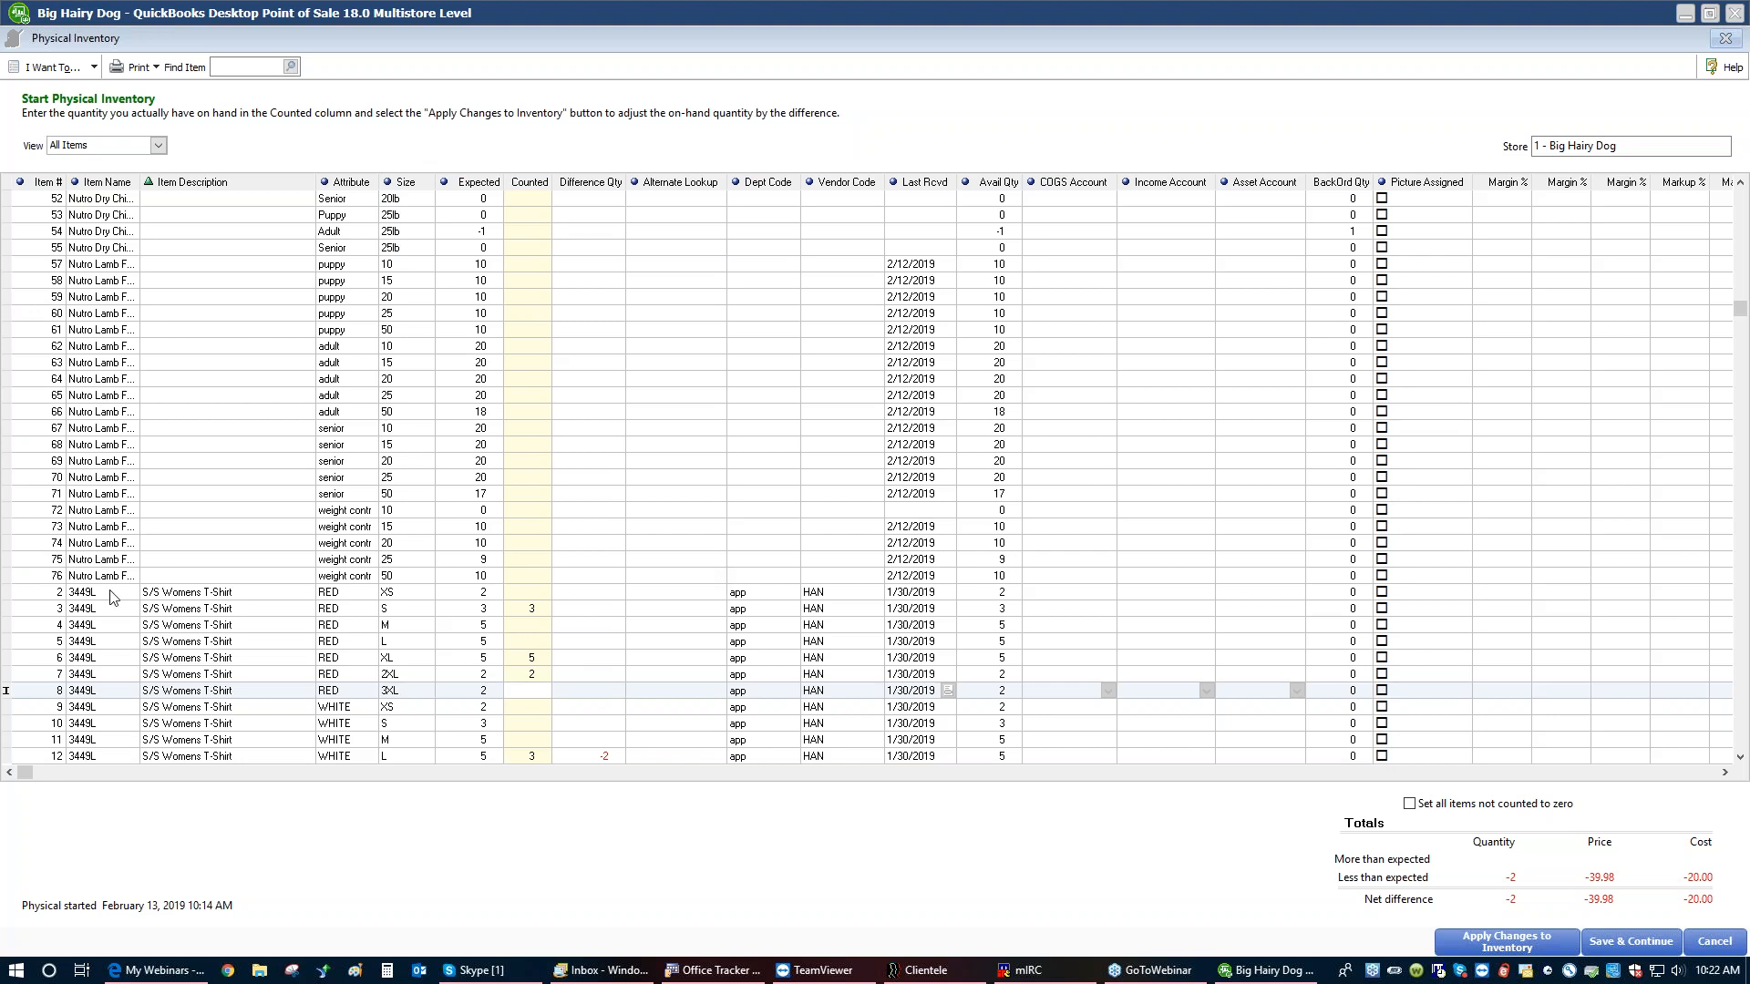
Run the PI Differences Report from the physical inventory, review it, and close the Report Center
click(80, 73)
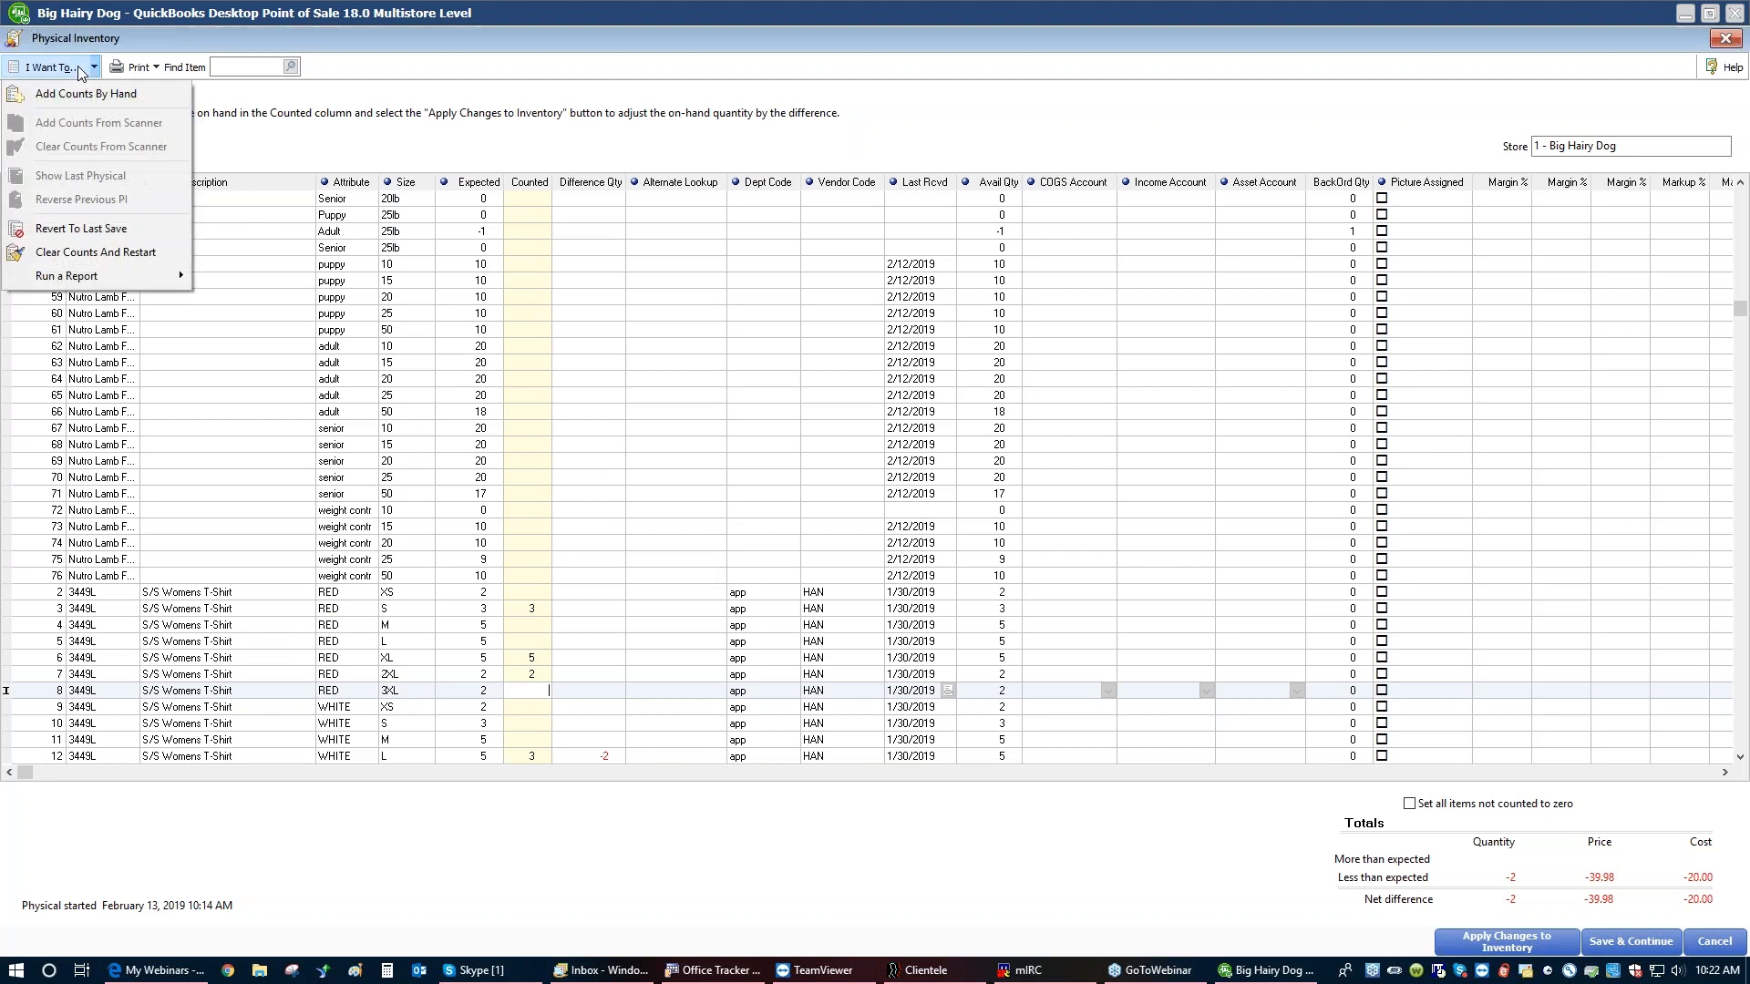
mouse_move(60, 271)
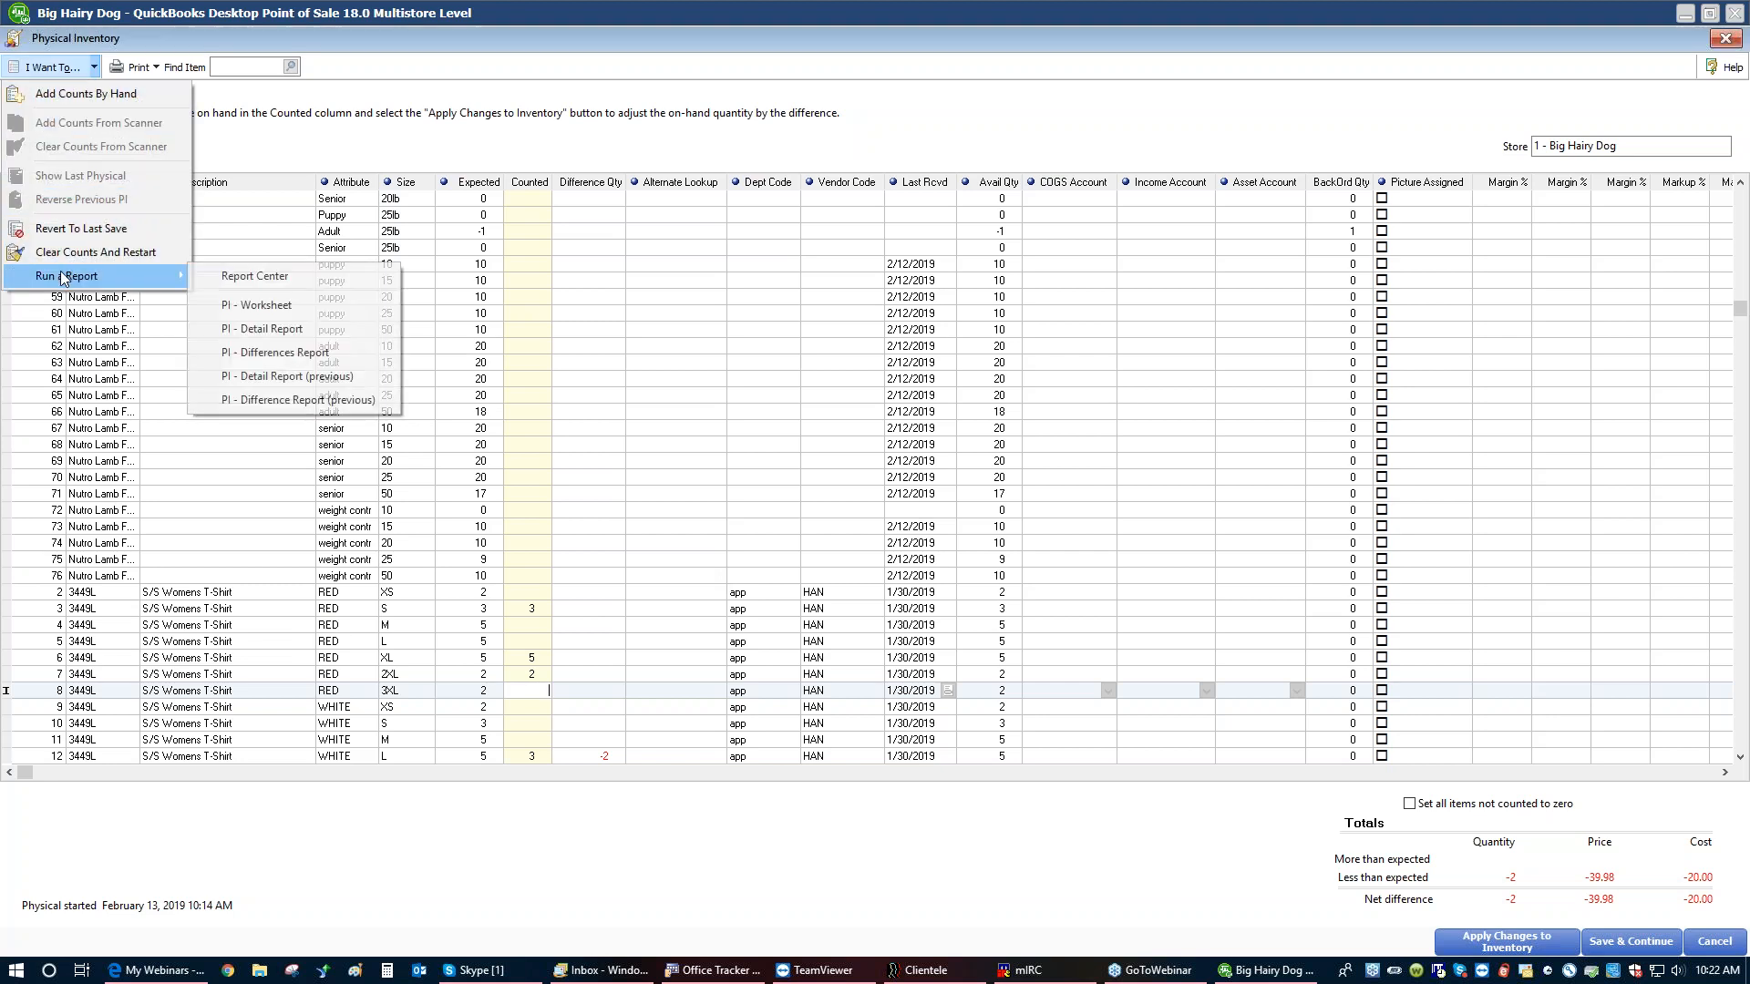
click(287, 353)
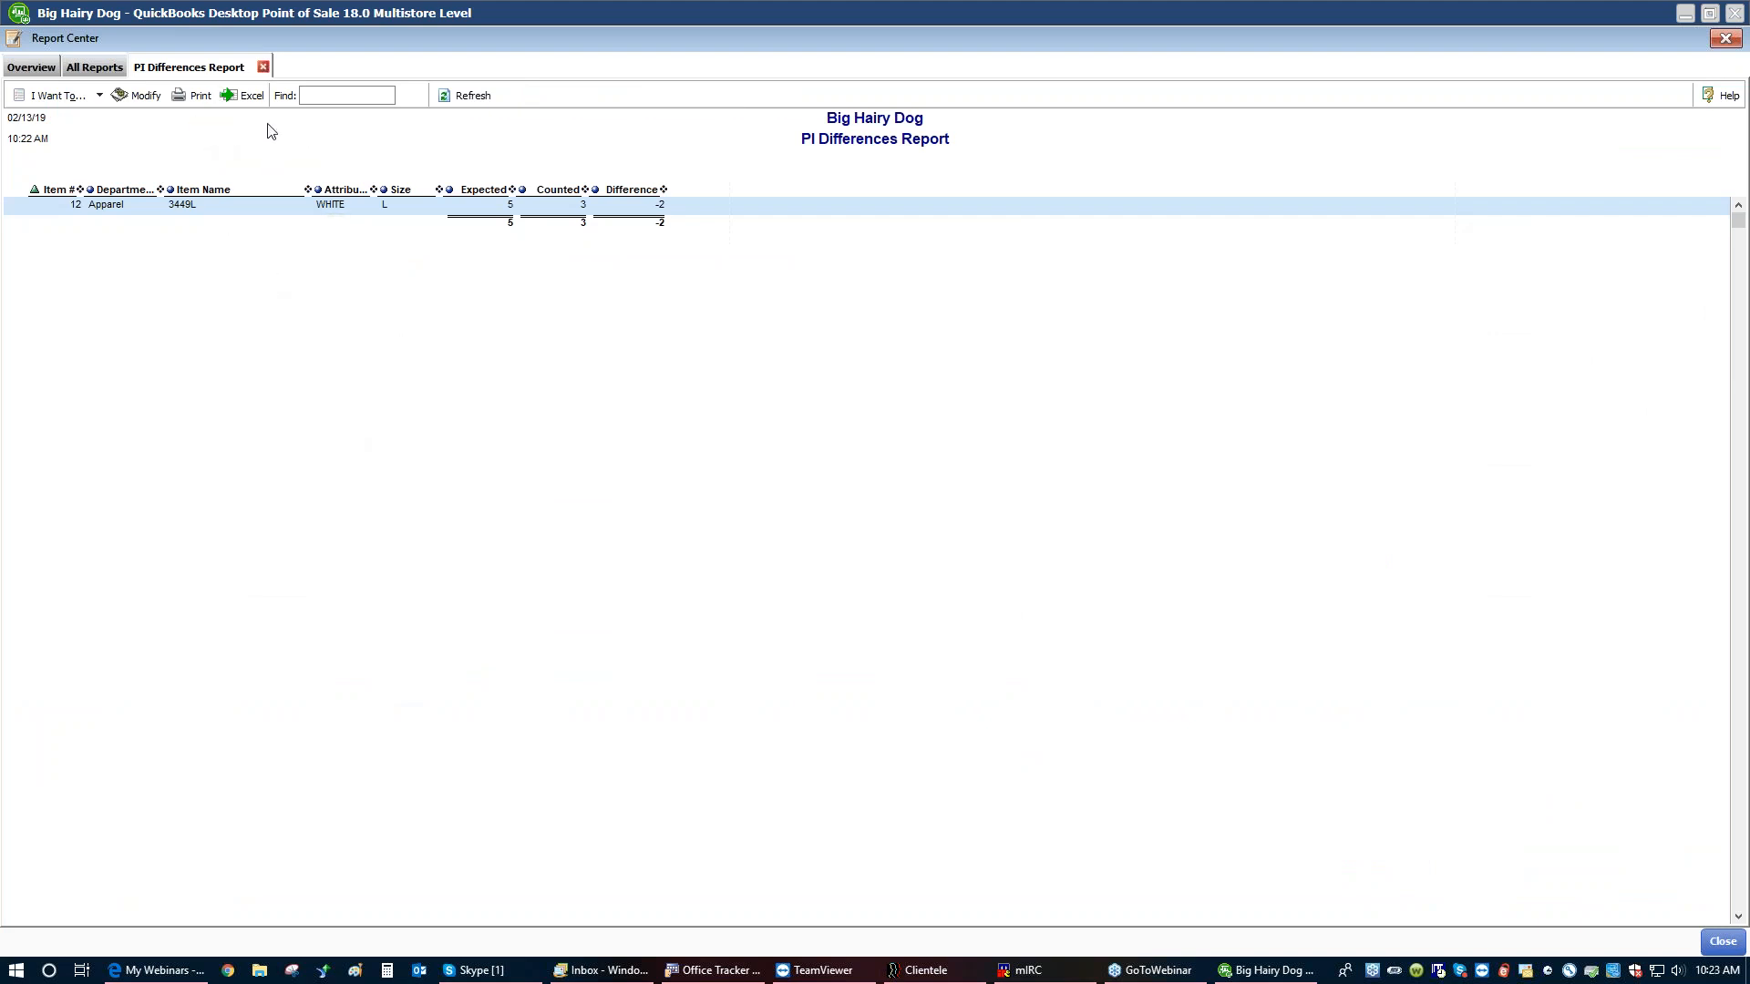
click(263, 68)
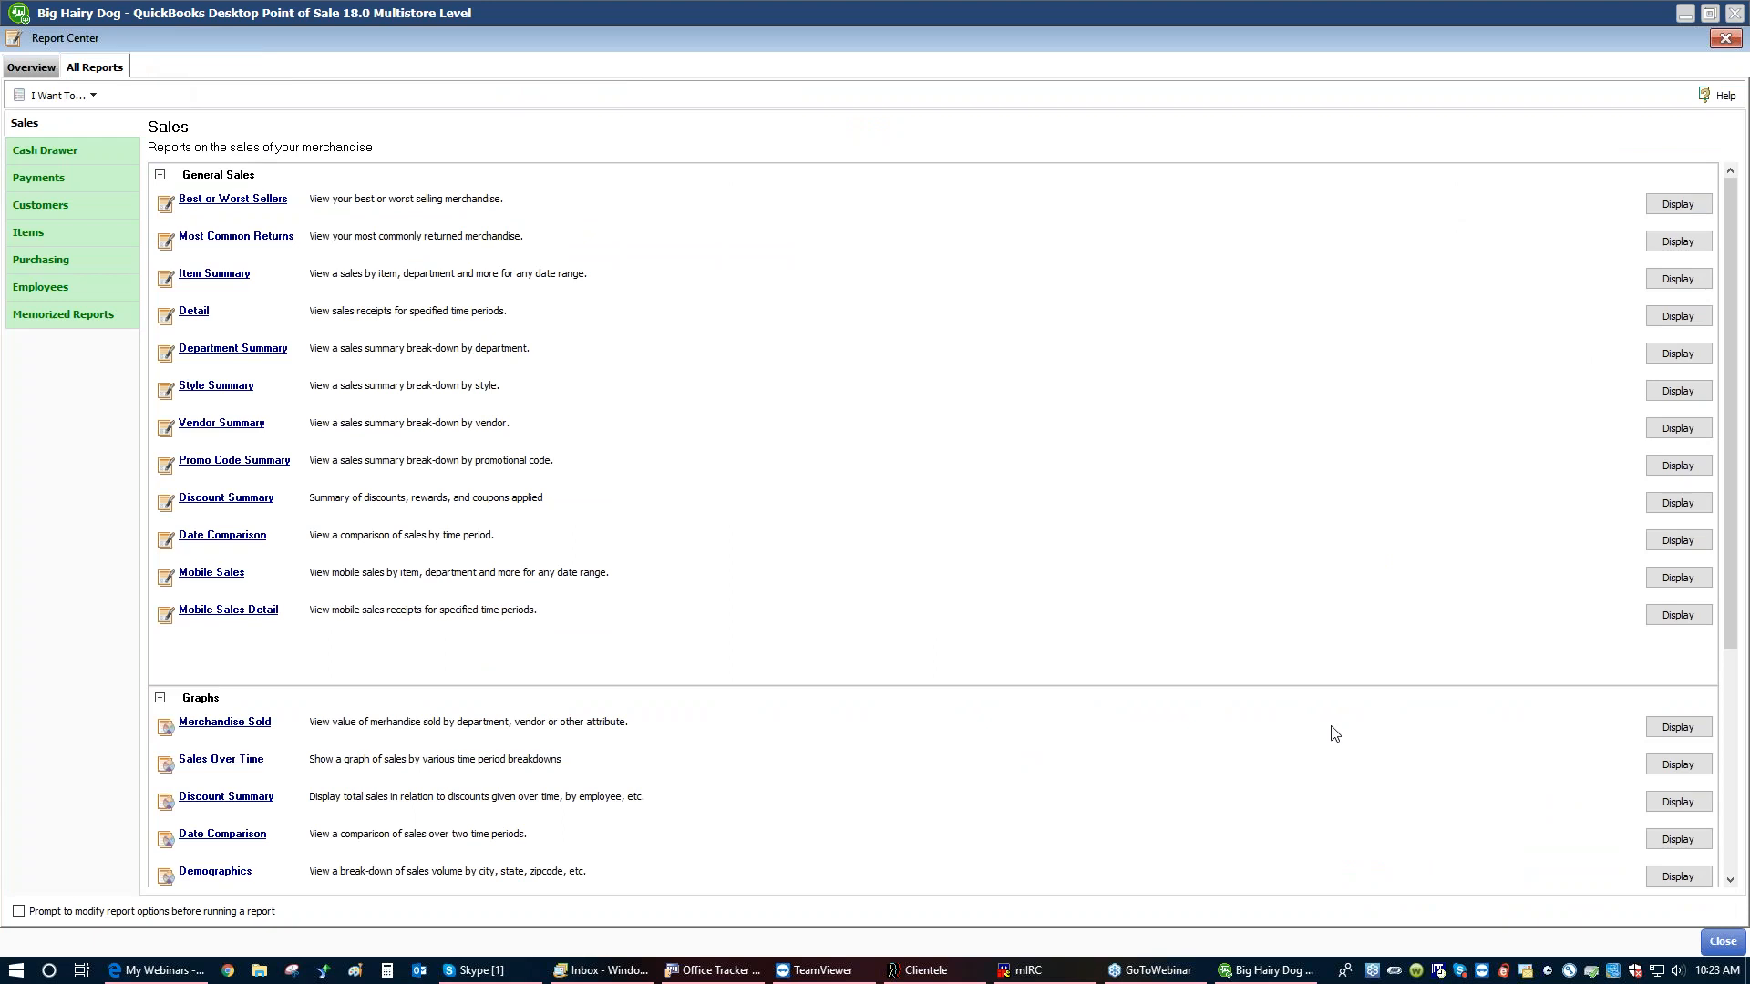
click(1722, 941)
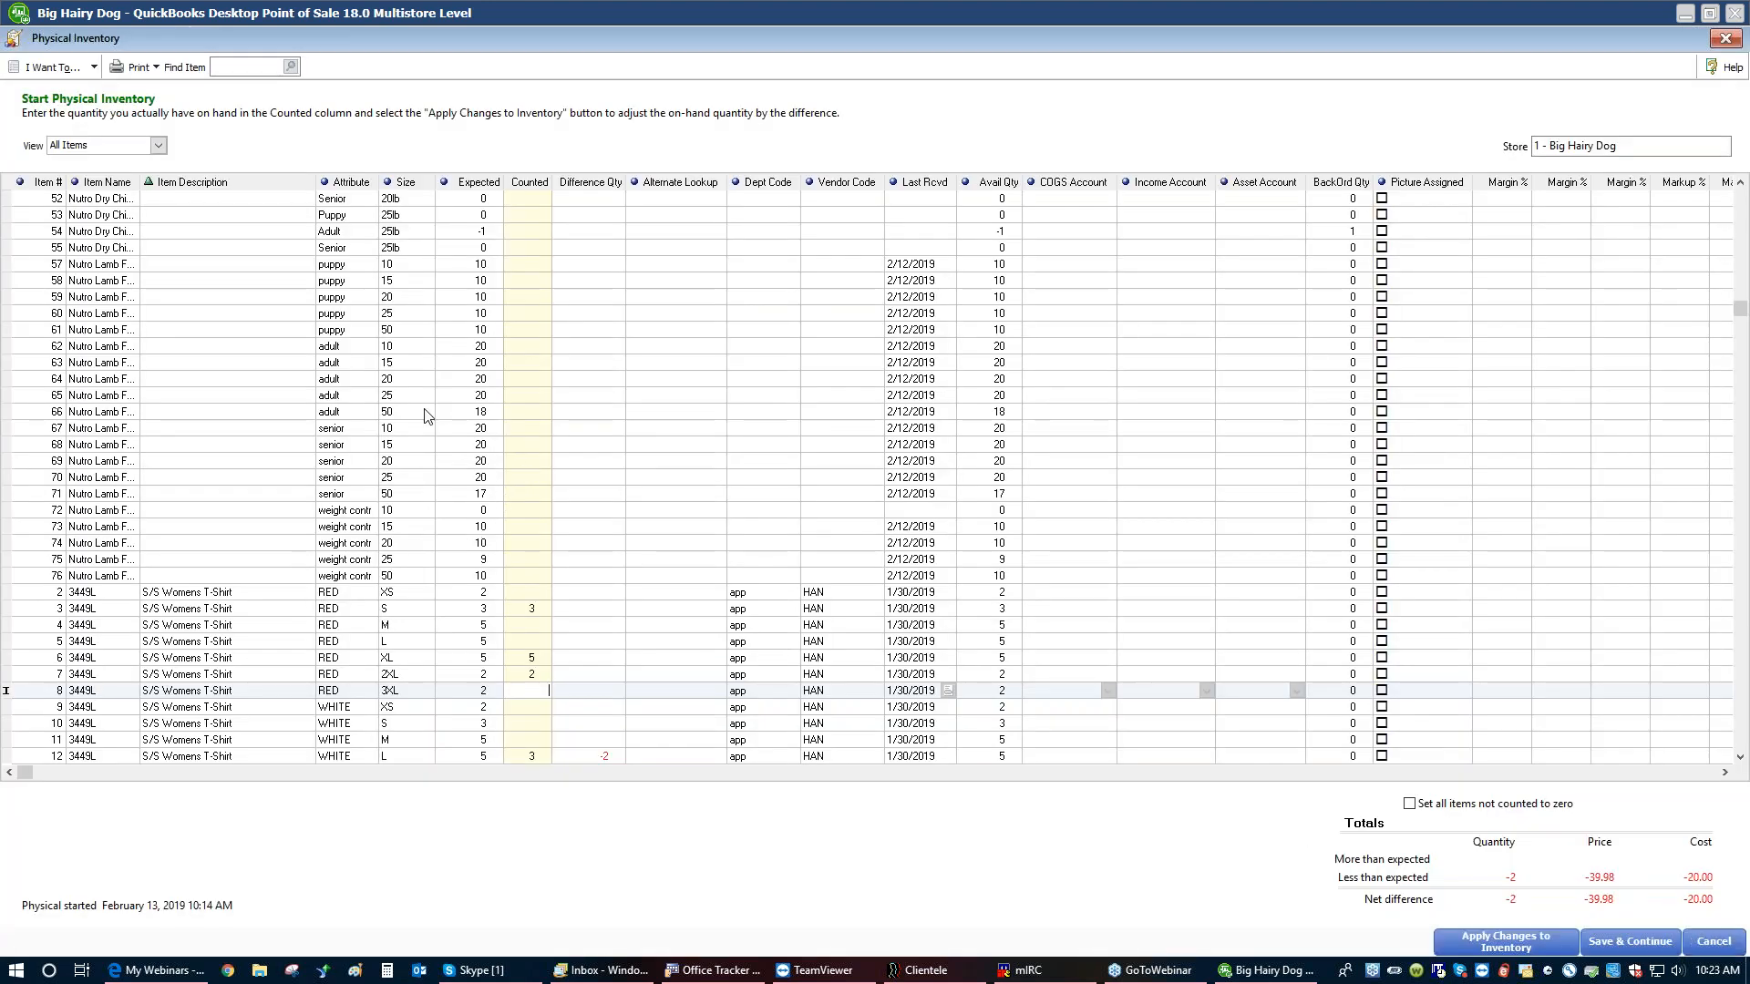
Filter the physical inventory to Differences Only, and return the view to All Items
click(158, 146)
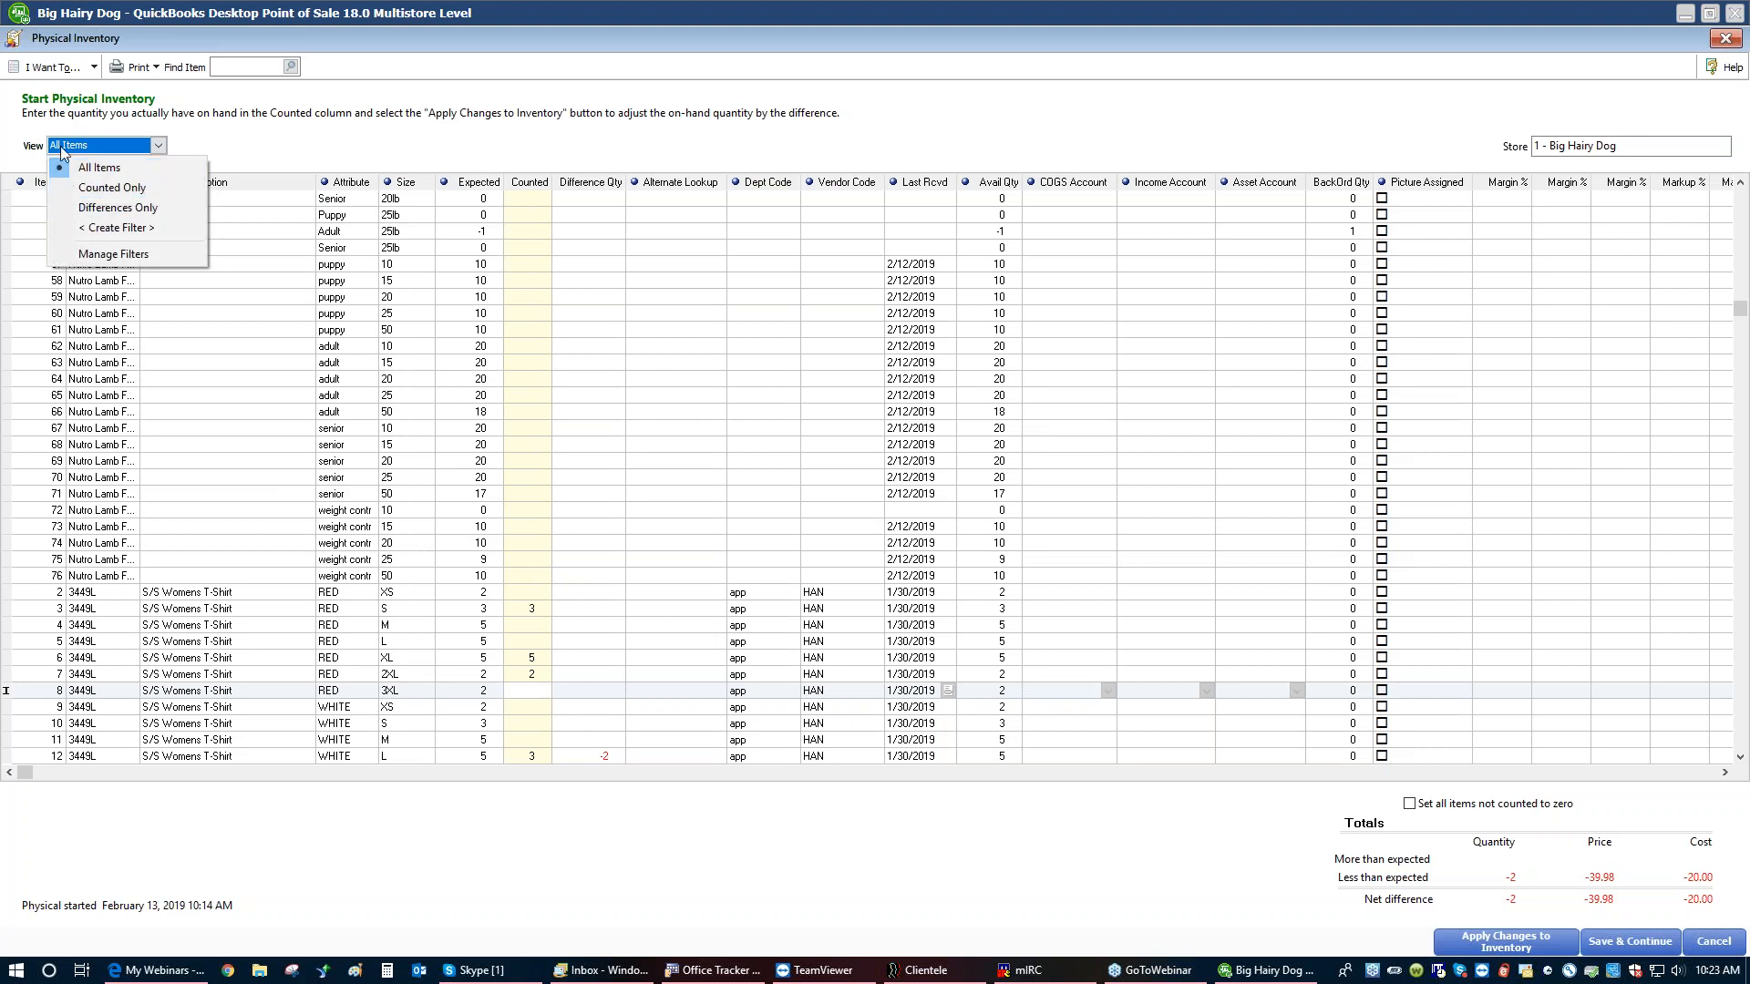
click(109, 209)
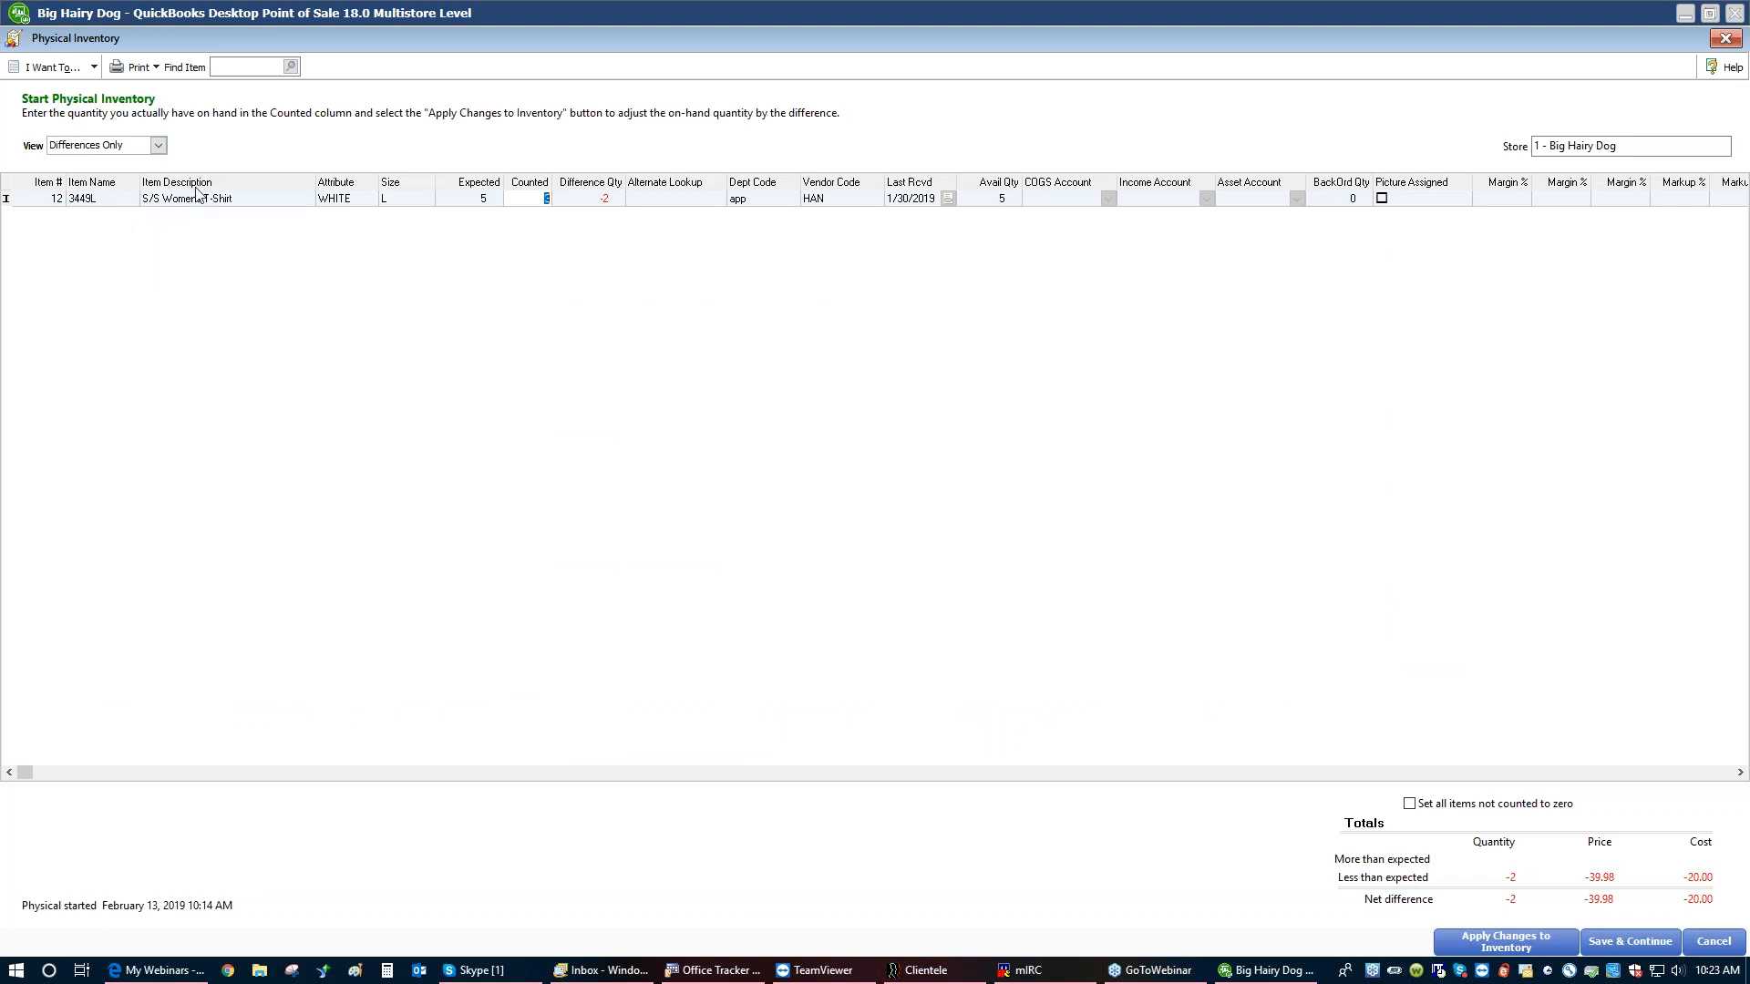
click(158, 147)
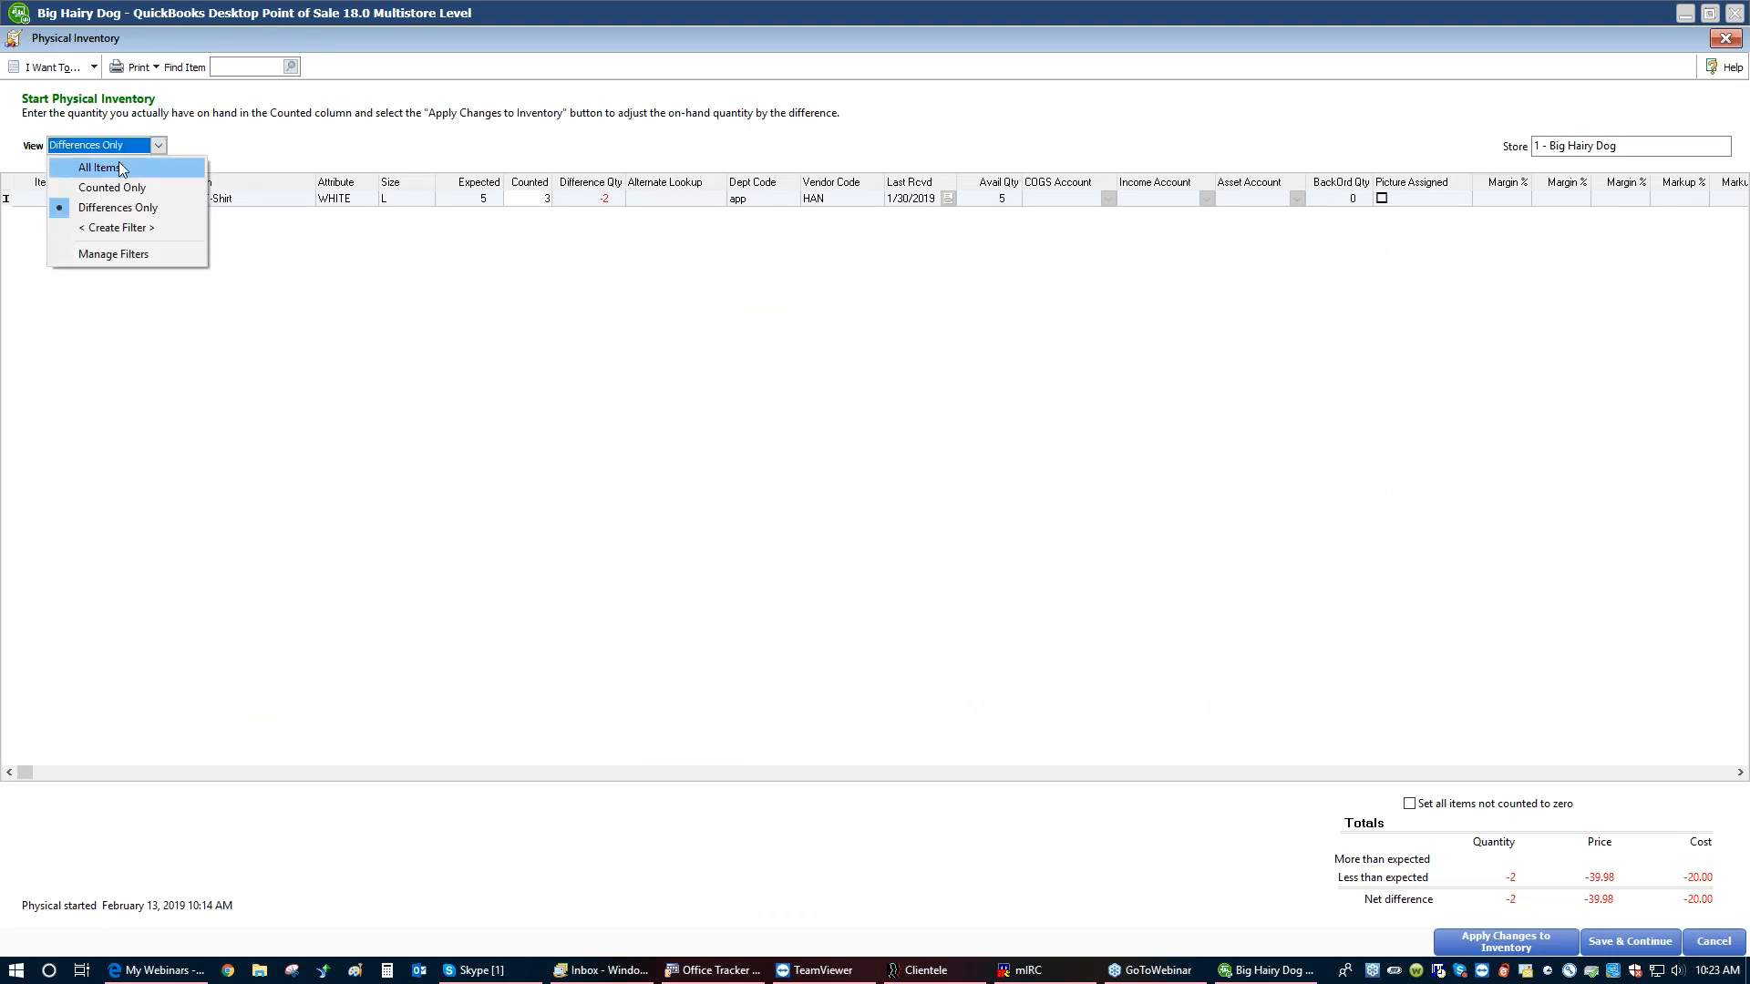
click(118, 164)
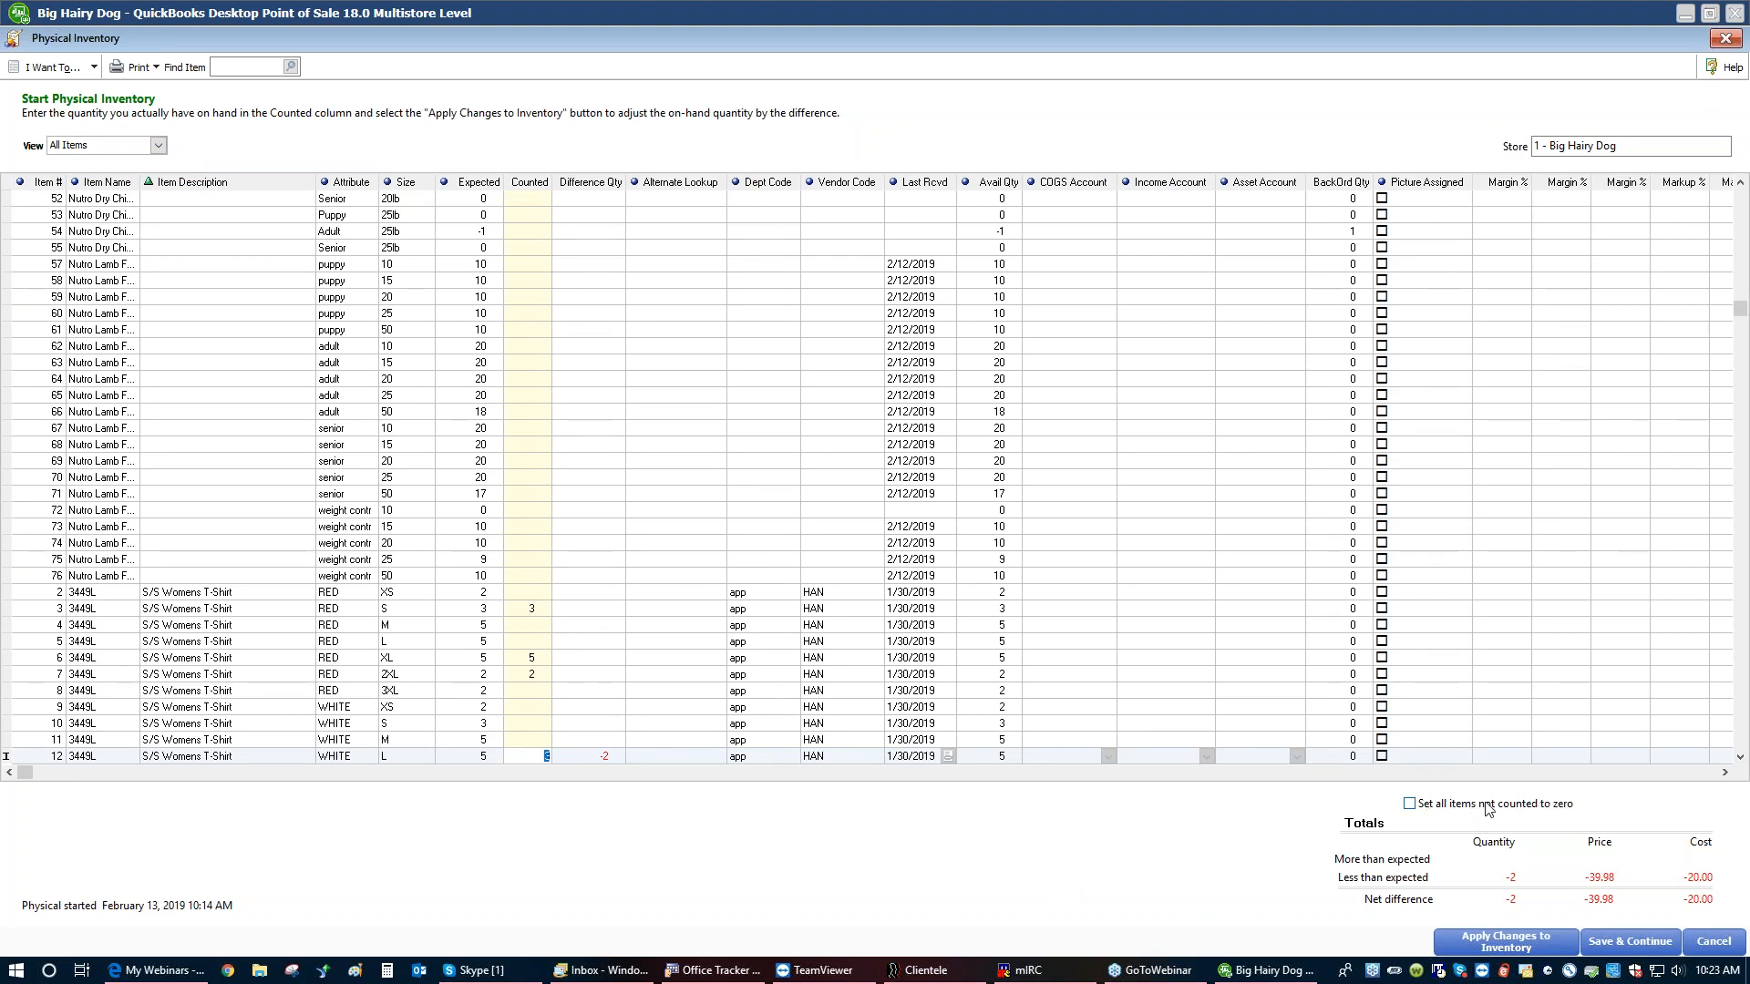
Set all items not counted to zero and save the physical inventory for continuing
click(1410, 806)
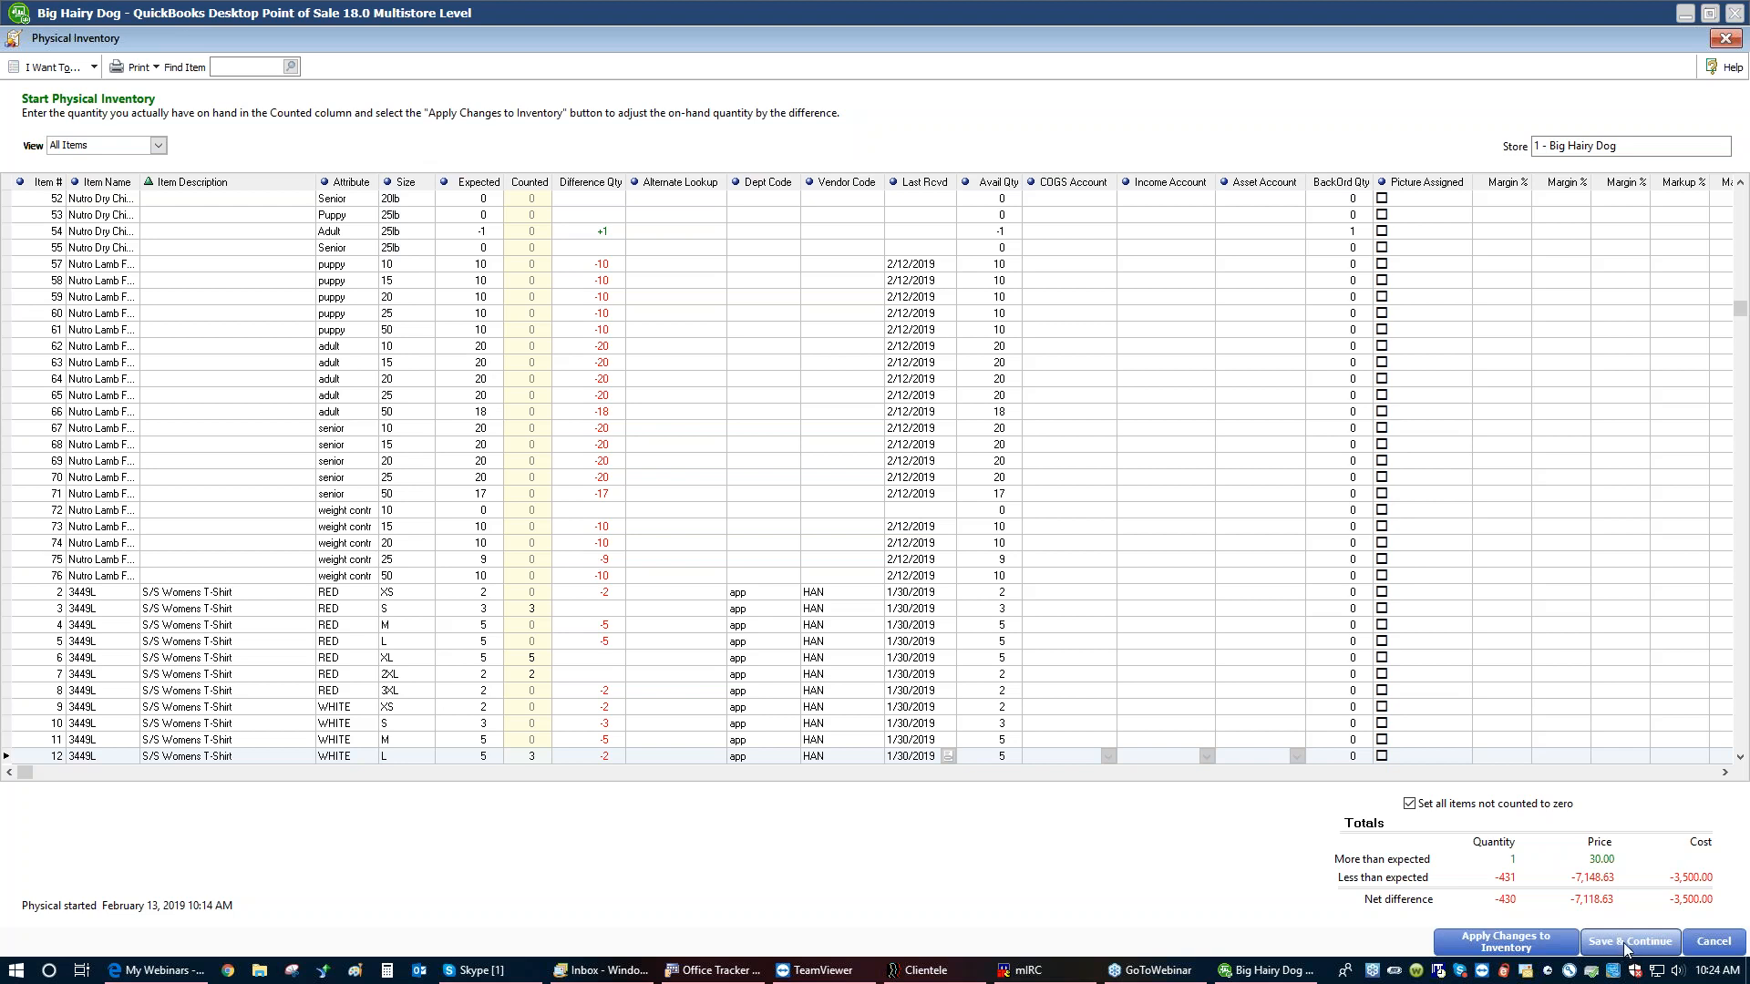
click(1625, 946)
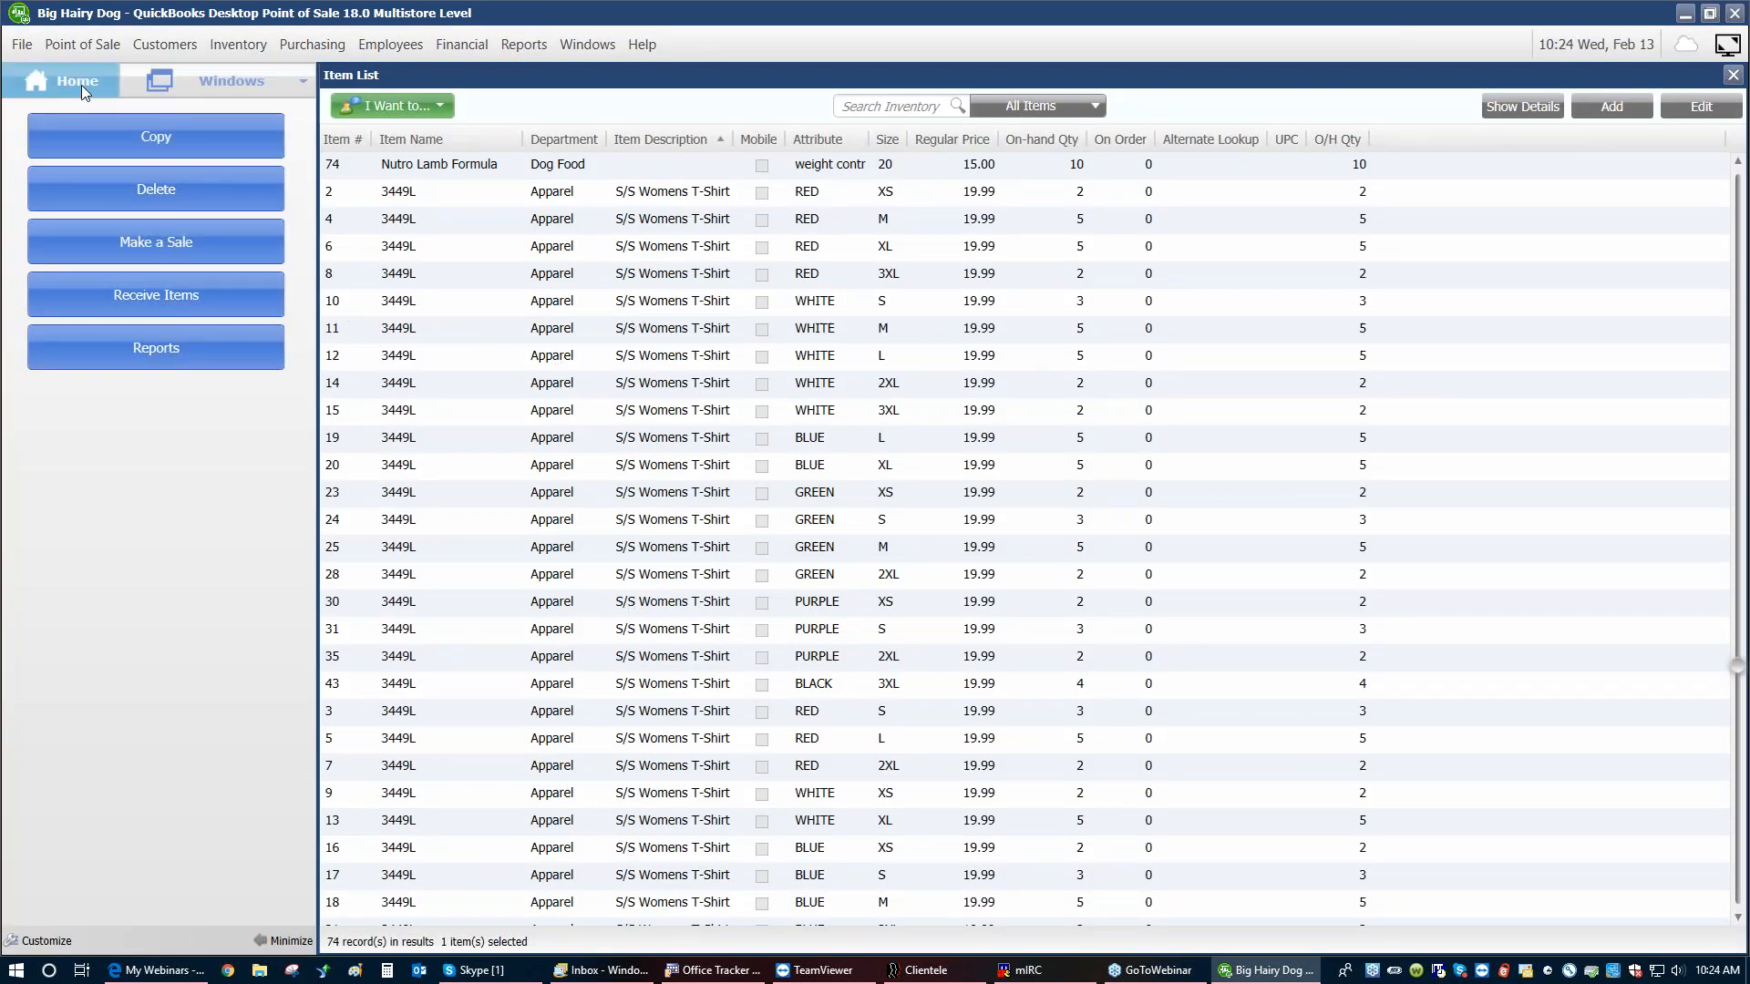
Reopen the saved physical inventory and run the PI Differences Report again
click(239, 43)
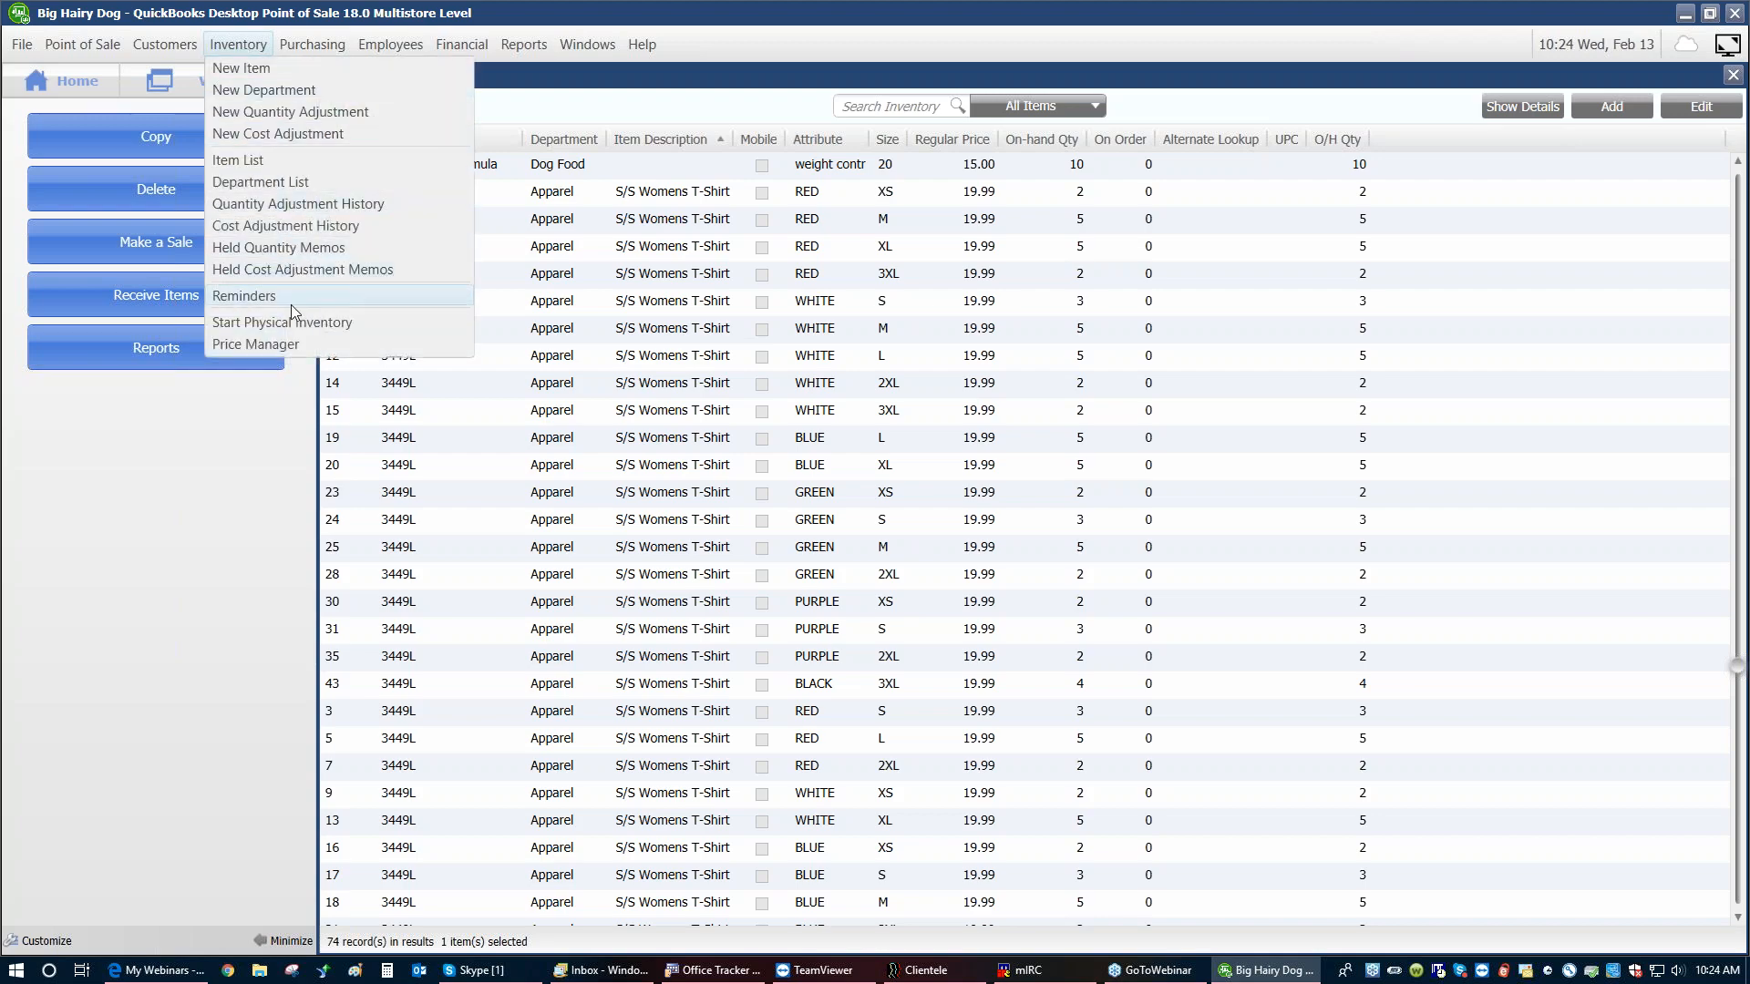
click(291, 321)
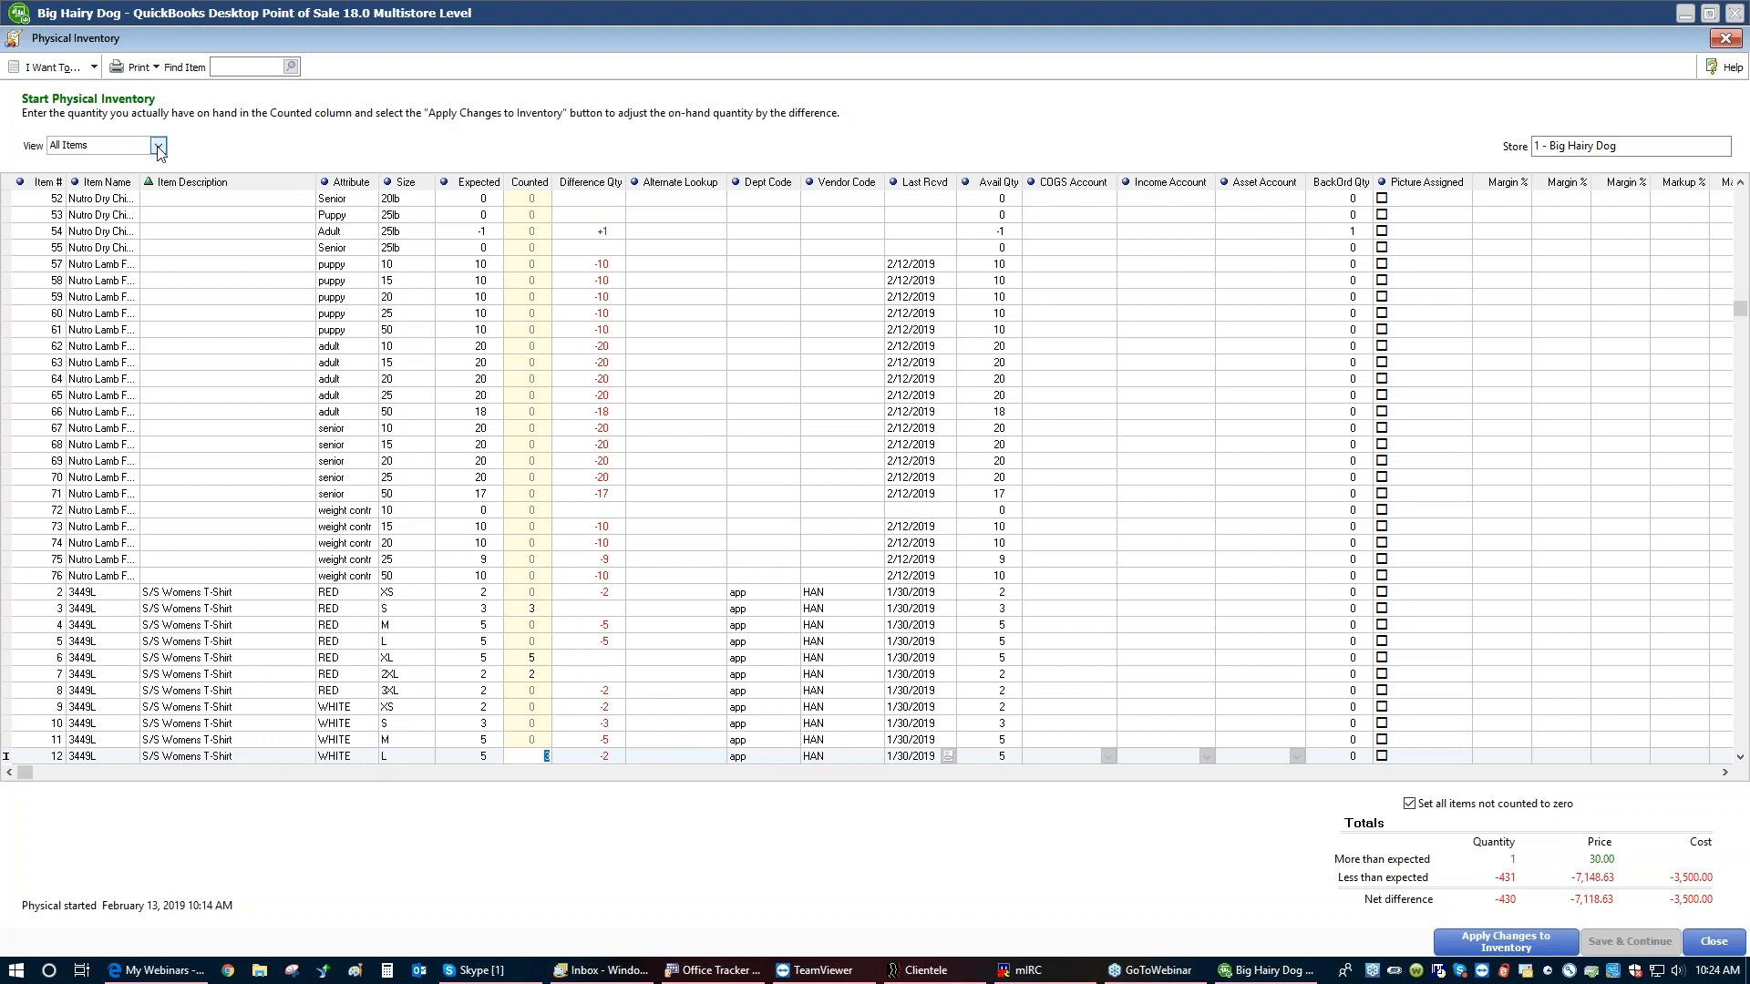
click(55, 67)
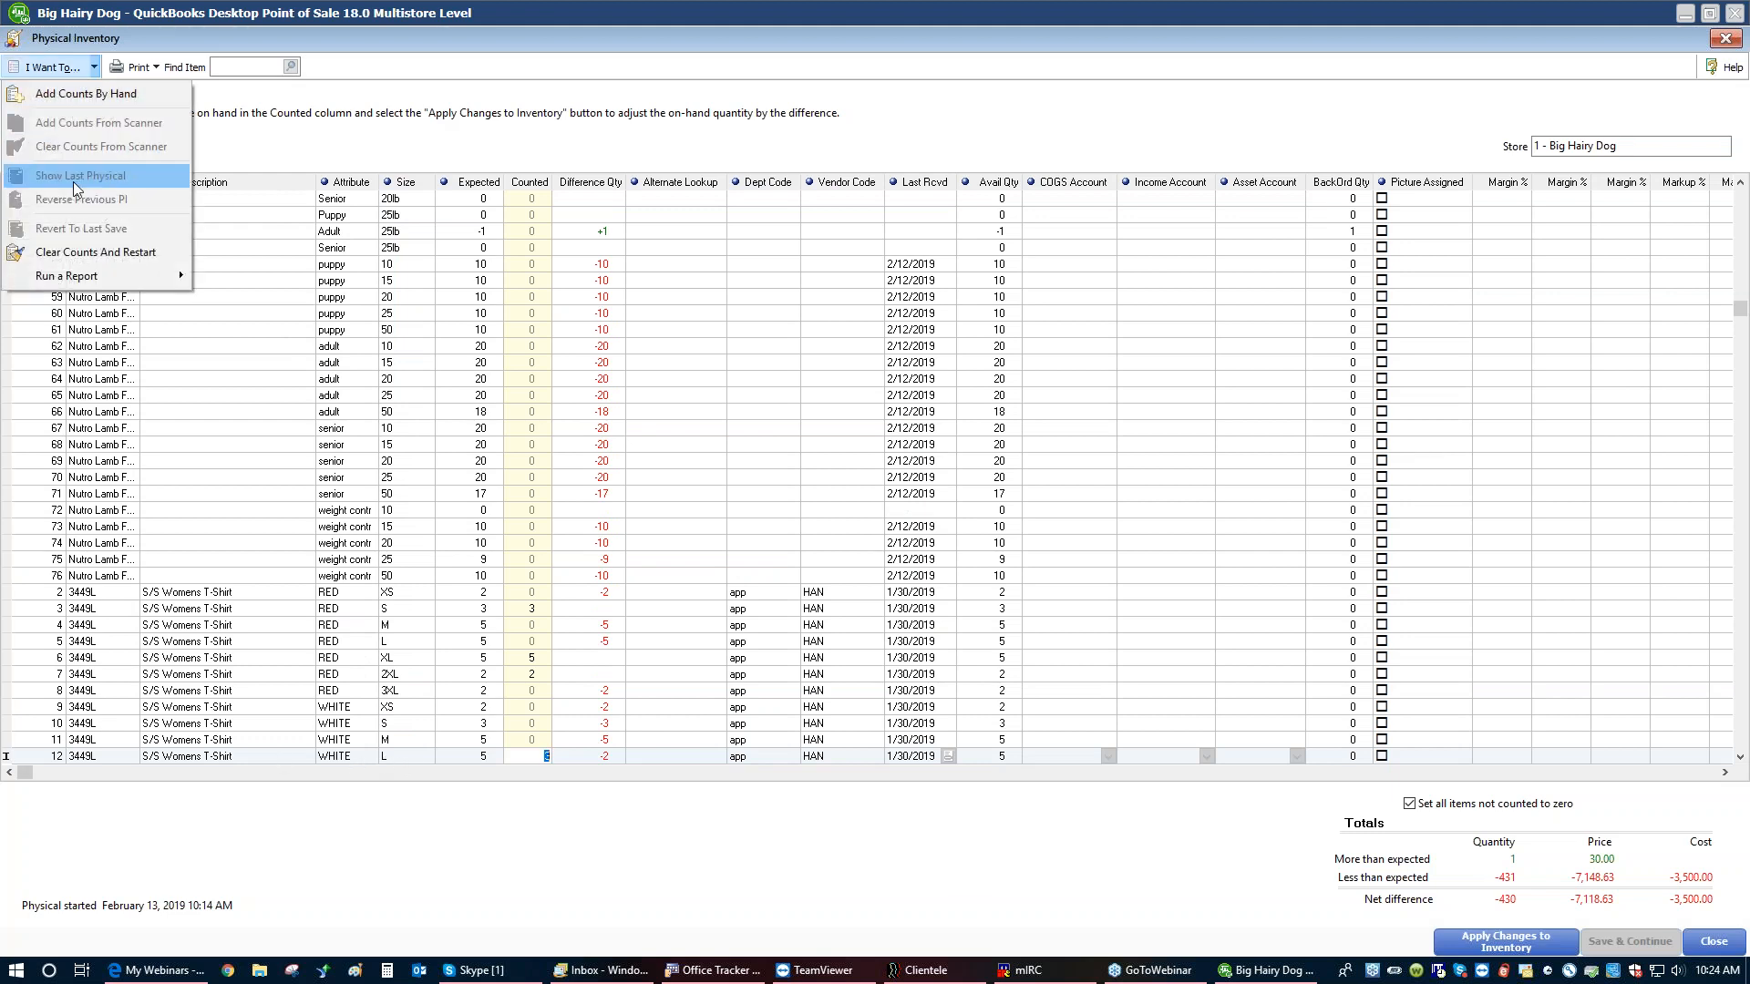
mouse_move(71, 276)
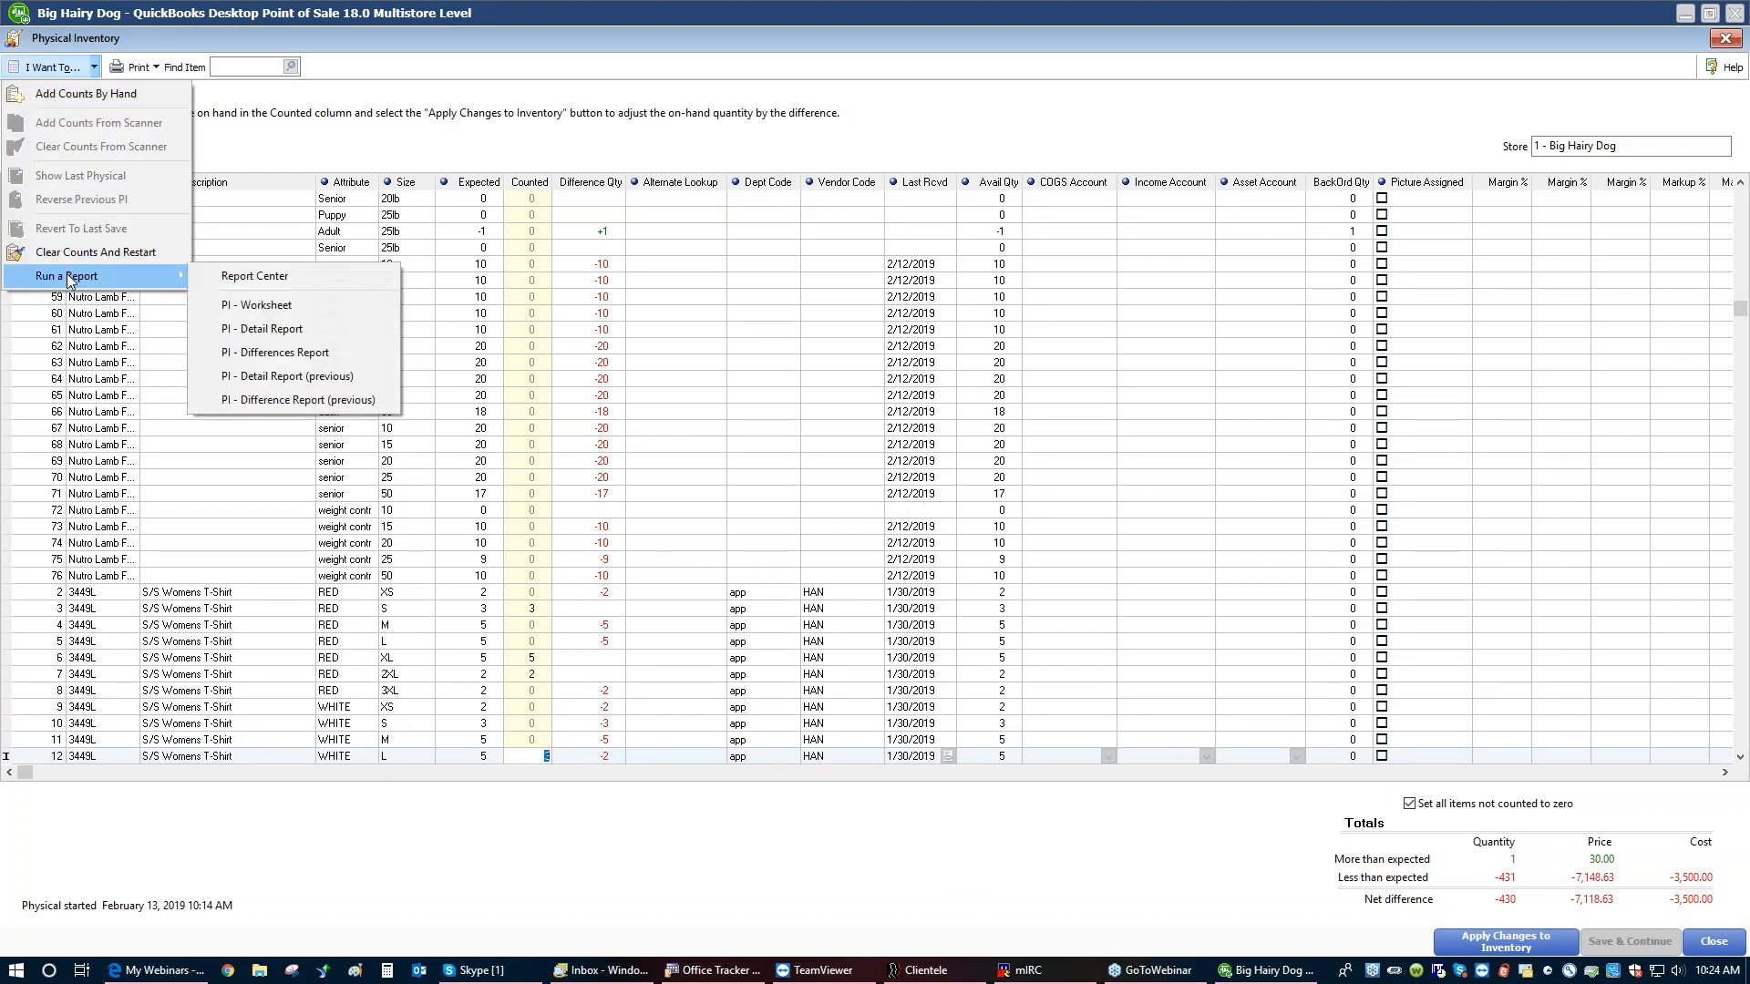
click(285, 358)
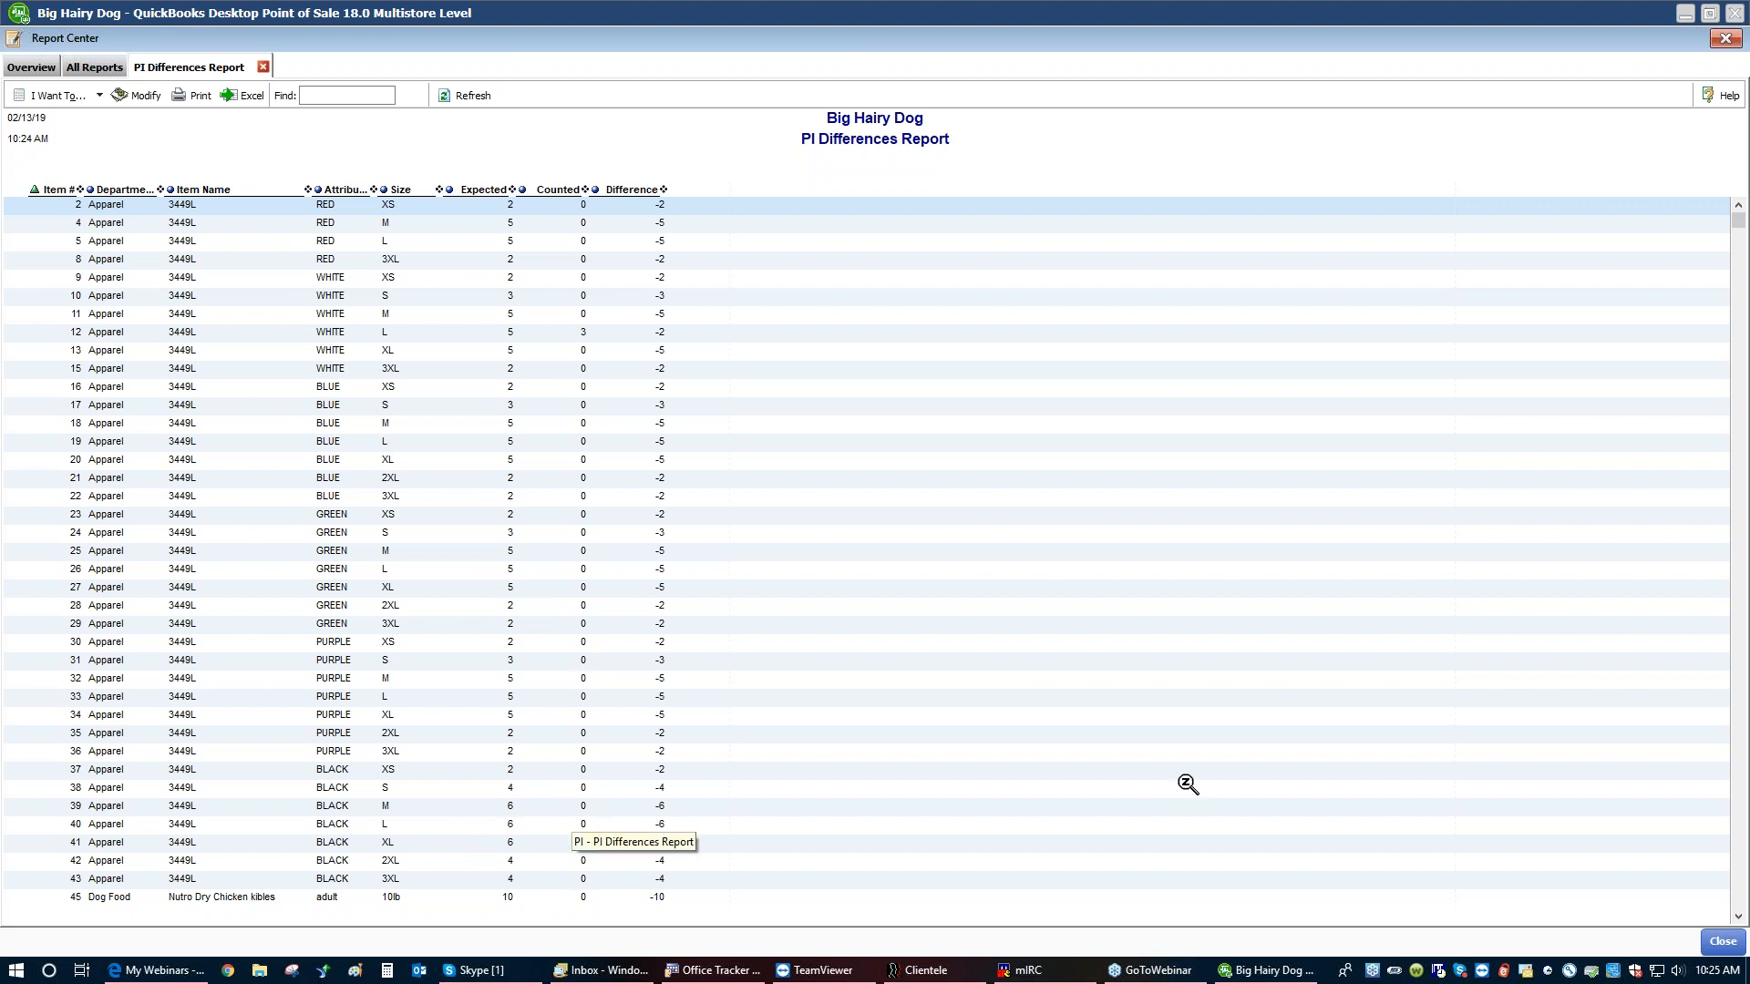
Review the differences report down to its totals, including the Senior Nutro Lamb Formula rows, and close it
click(1738, 814)
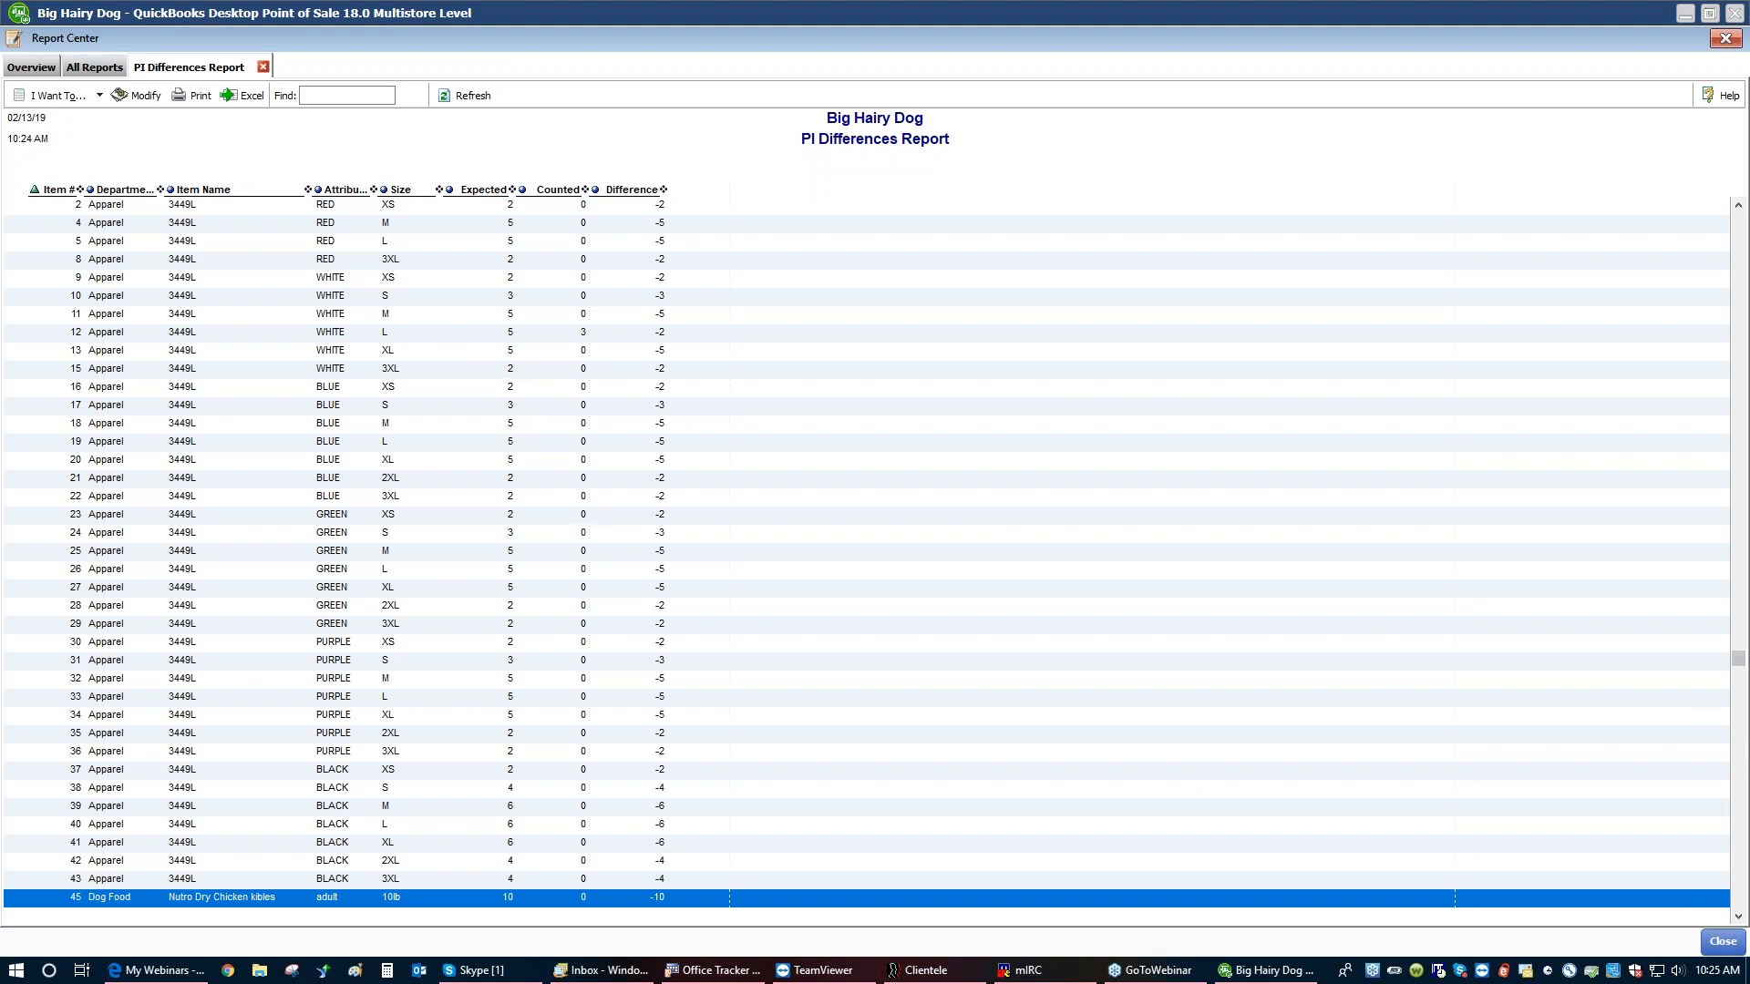
click(1740, 761)
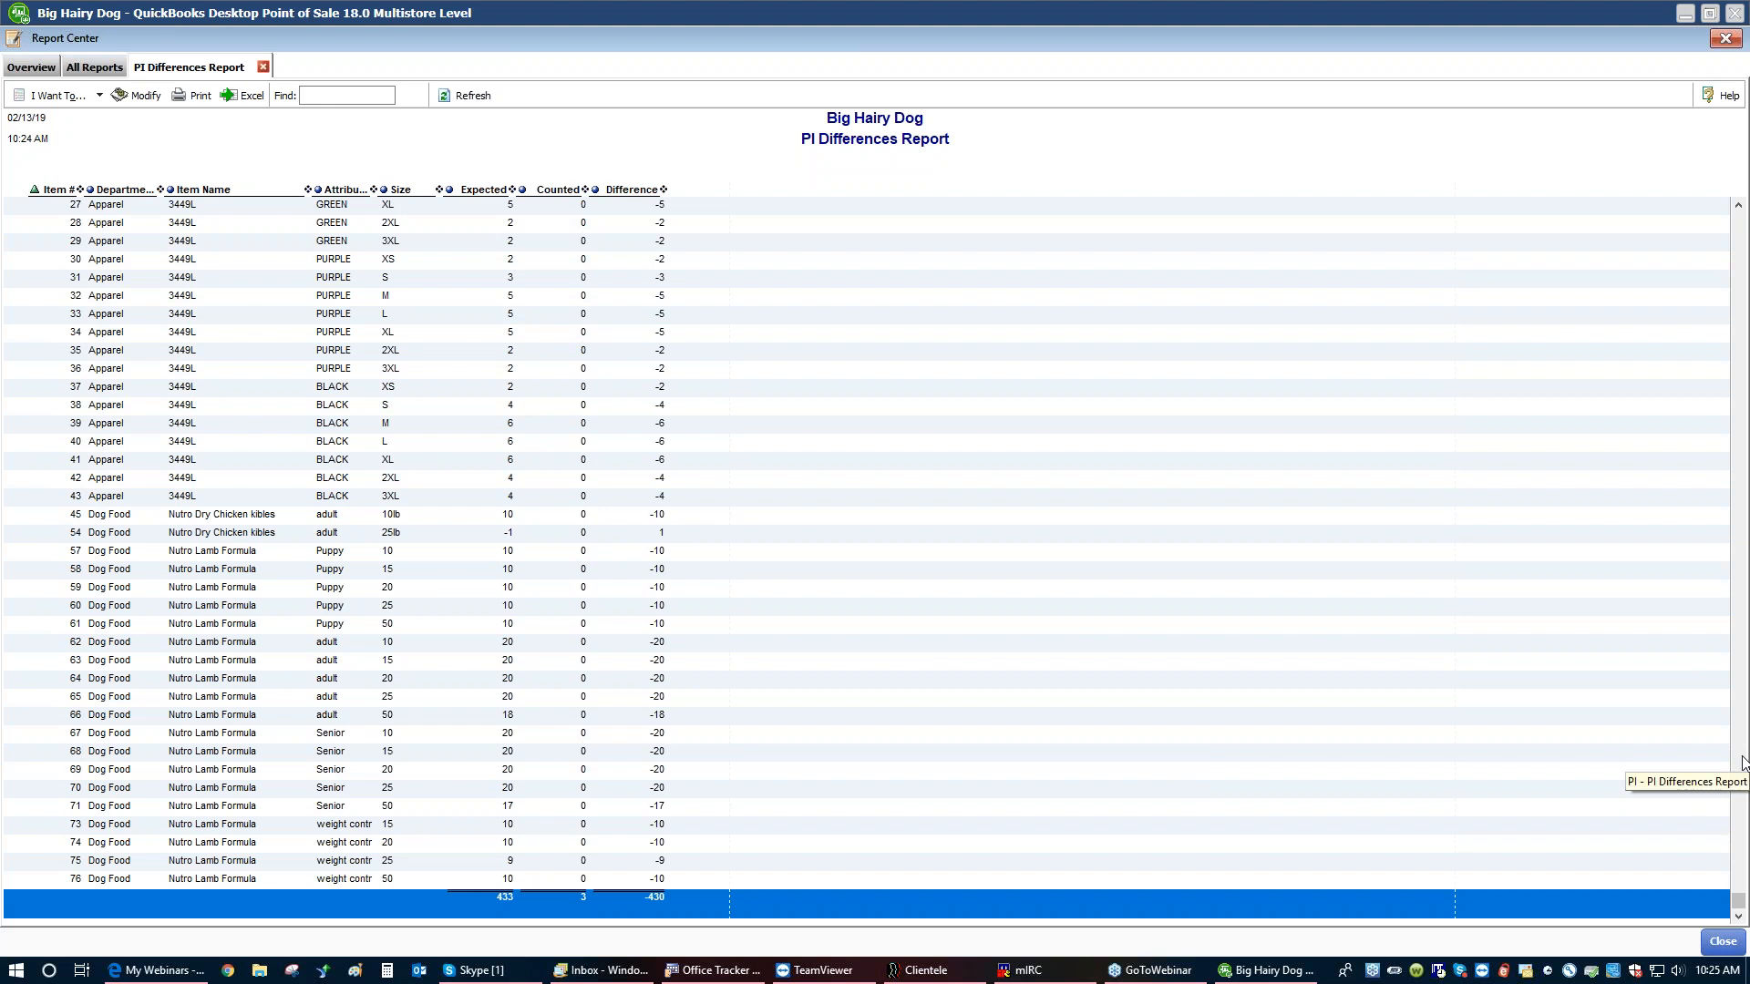
click(515, 733)
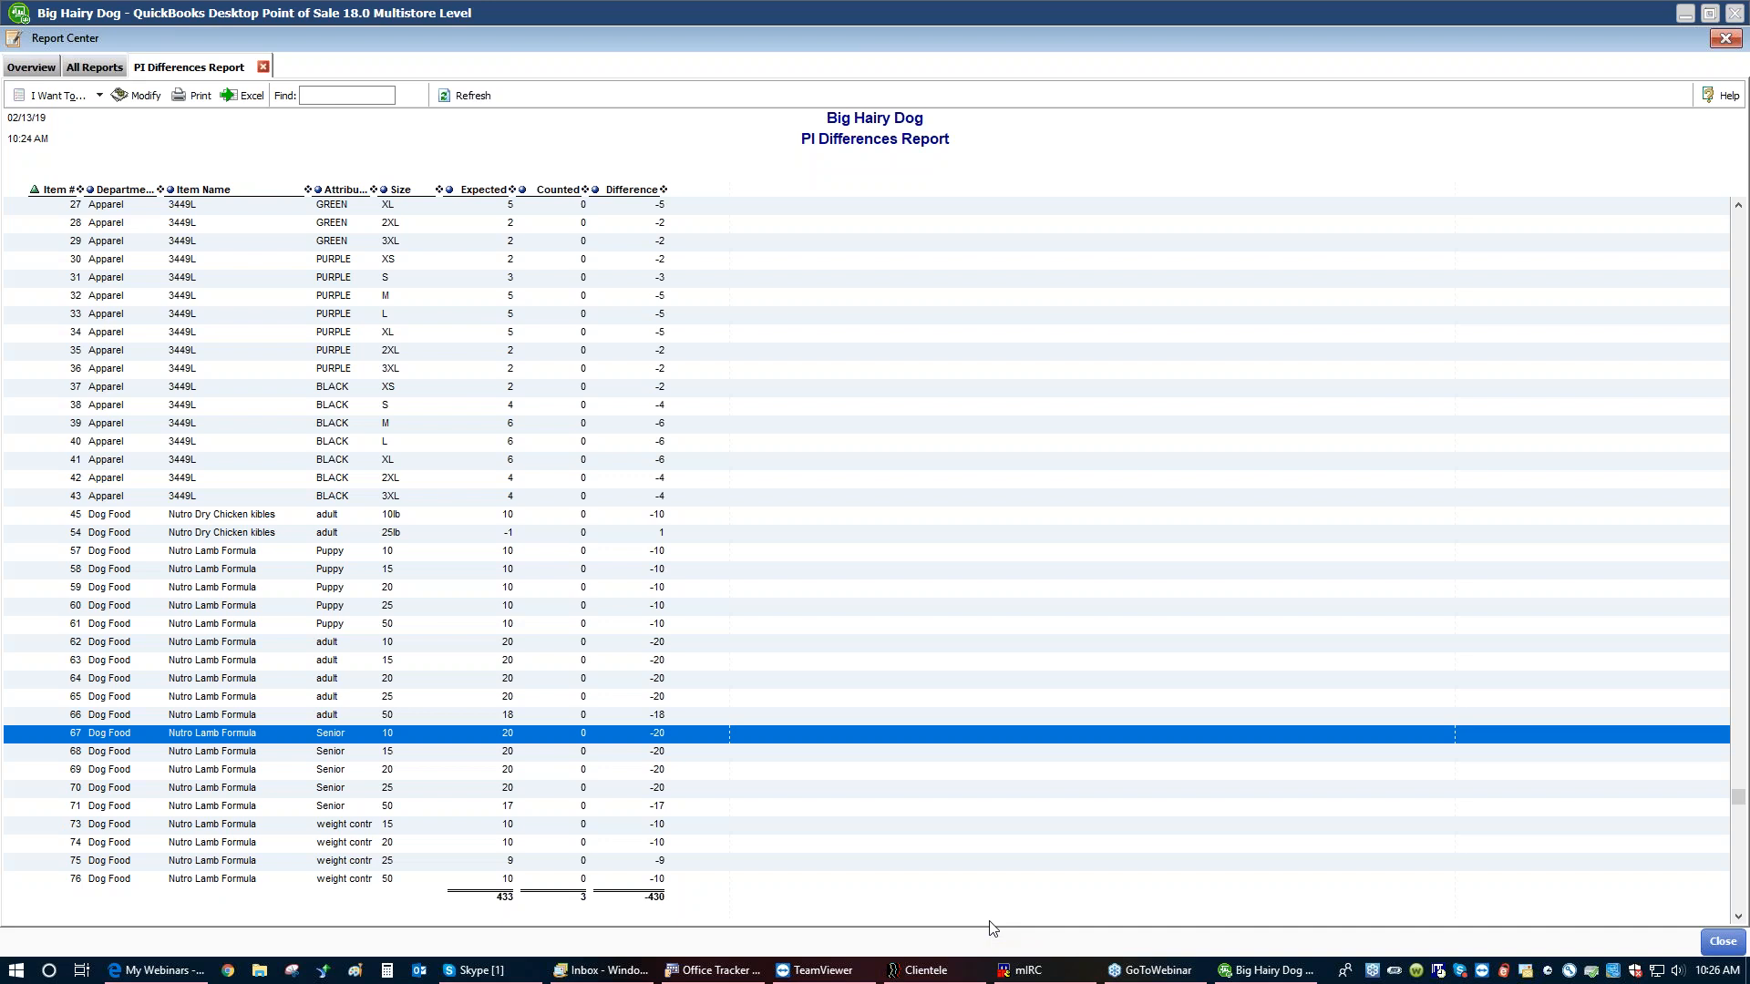
click(1723, 942)
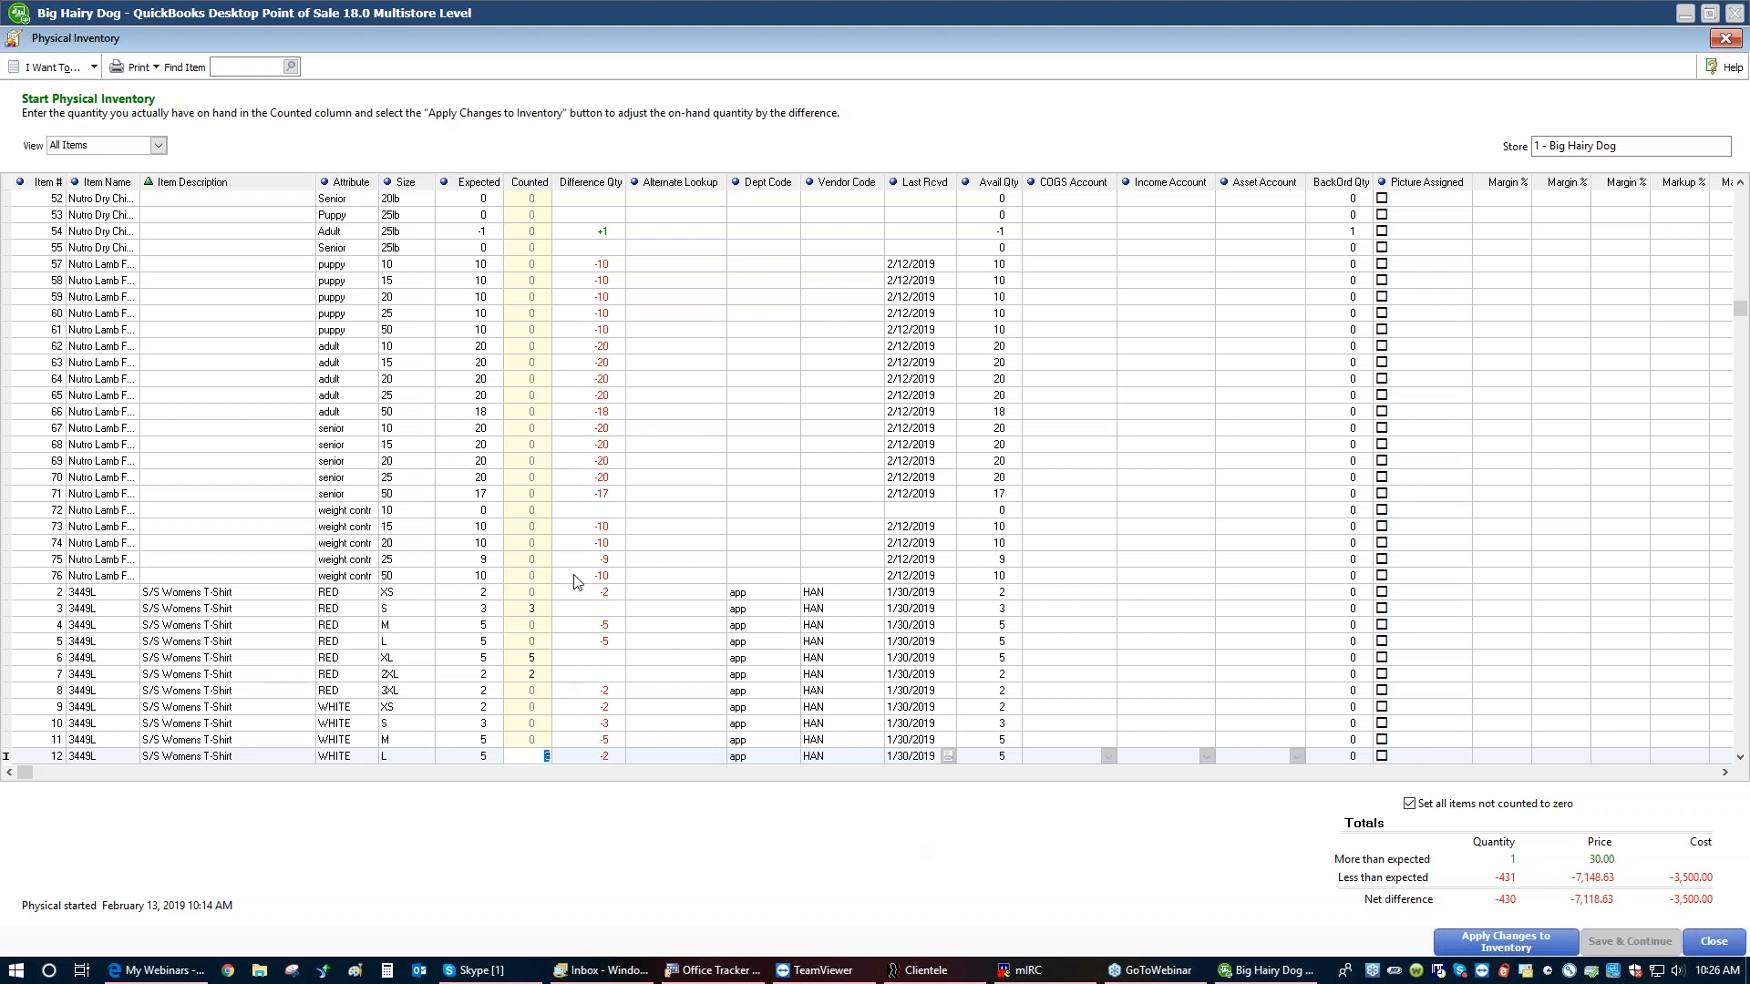
Enter Nutro Lamb Formula counts of 19 for adult size 15 and 20 each for senior sizes 10 and 25
click(528, 365)
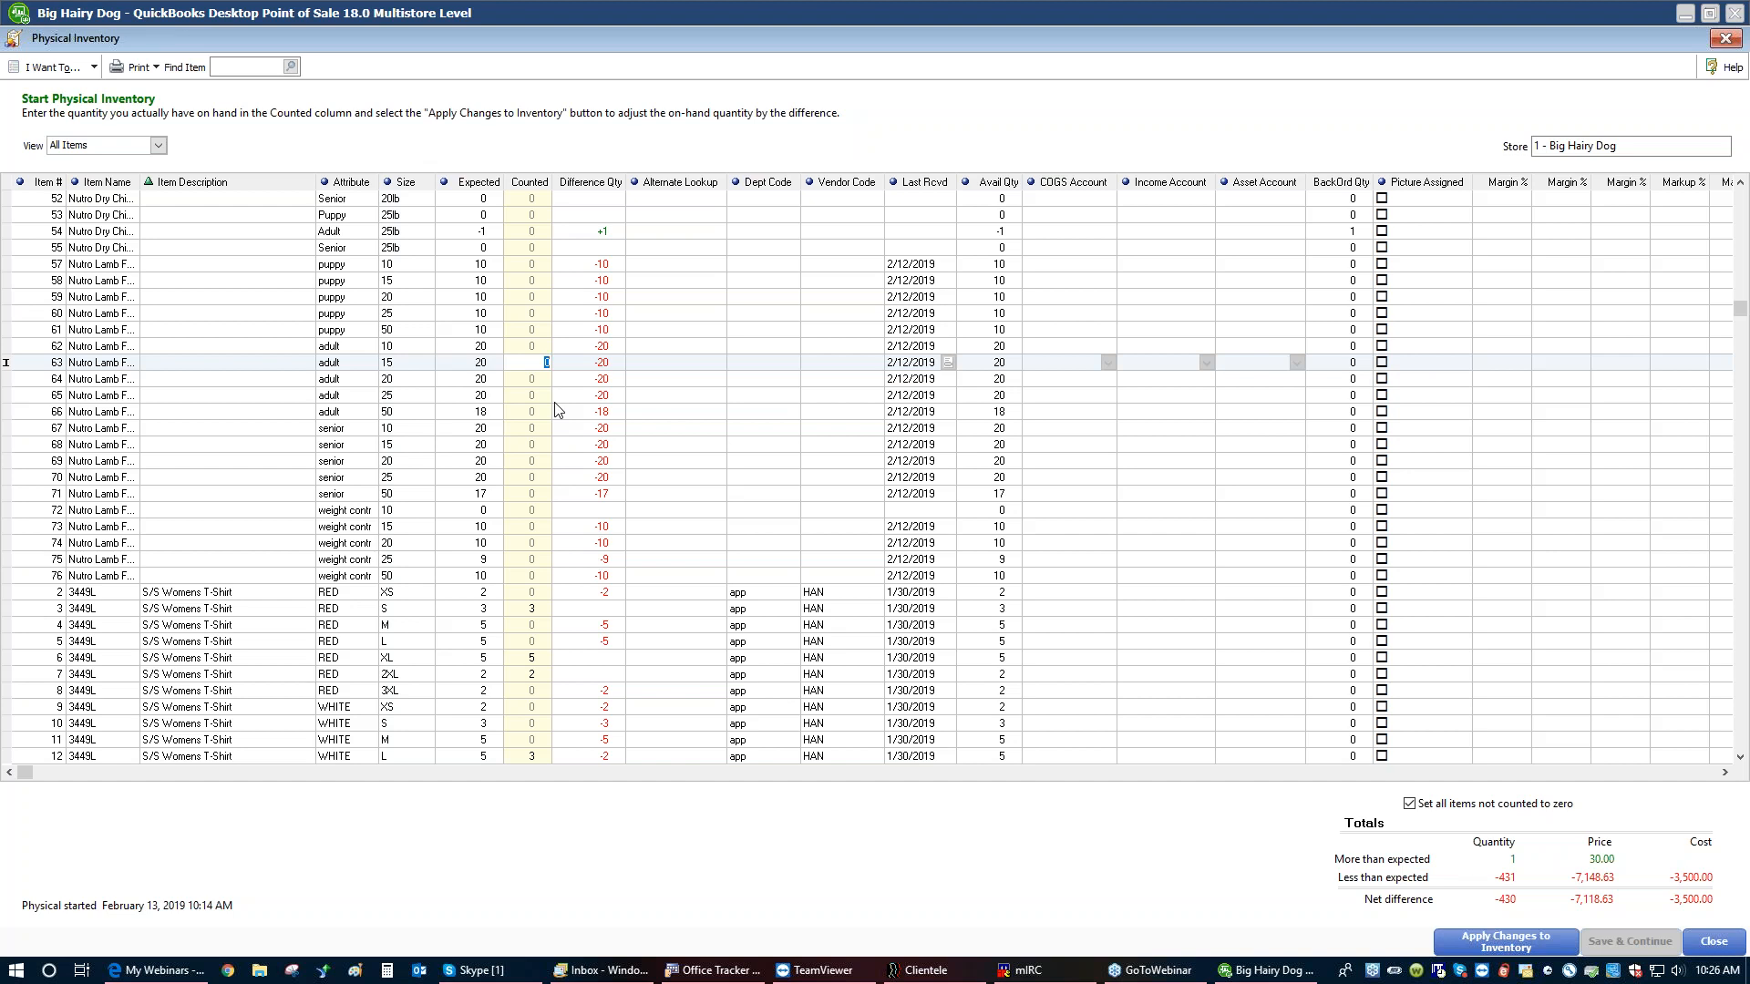
text(15)
key(Return)
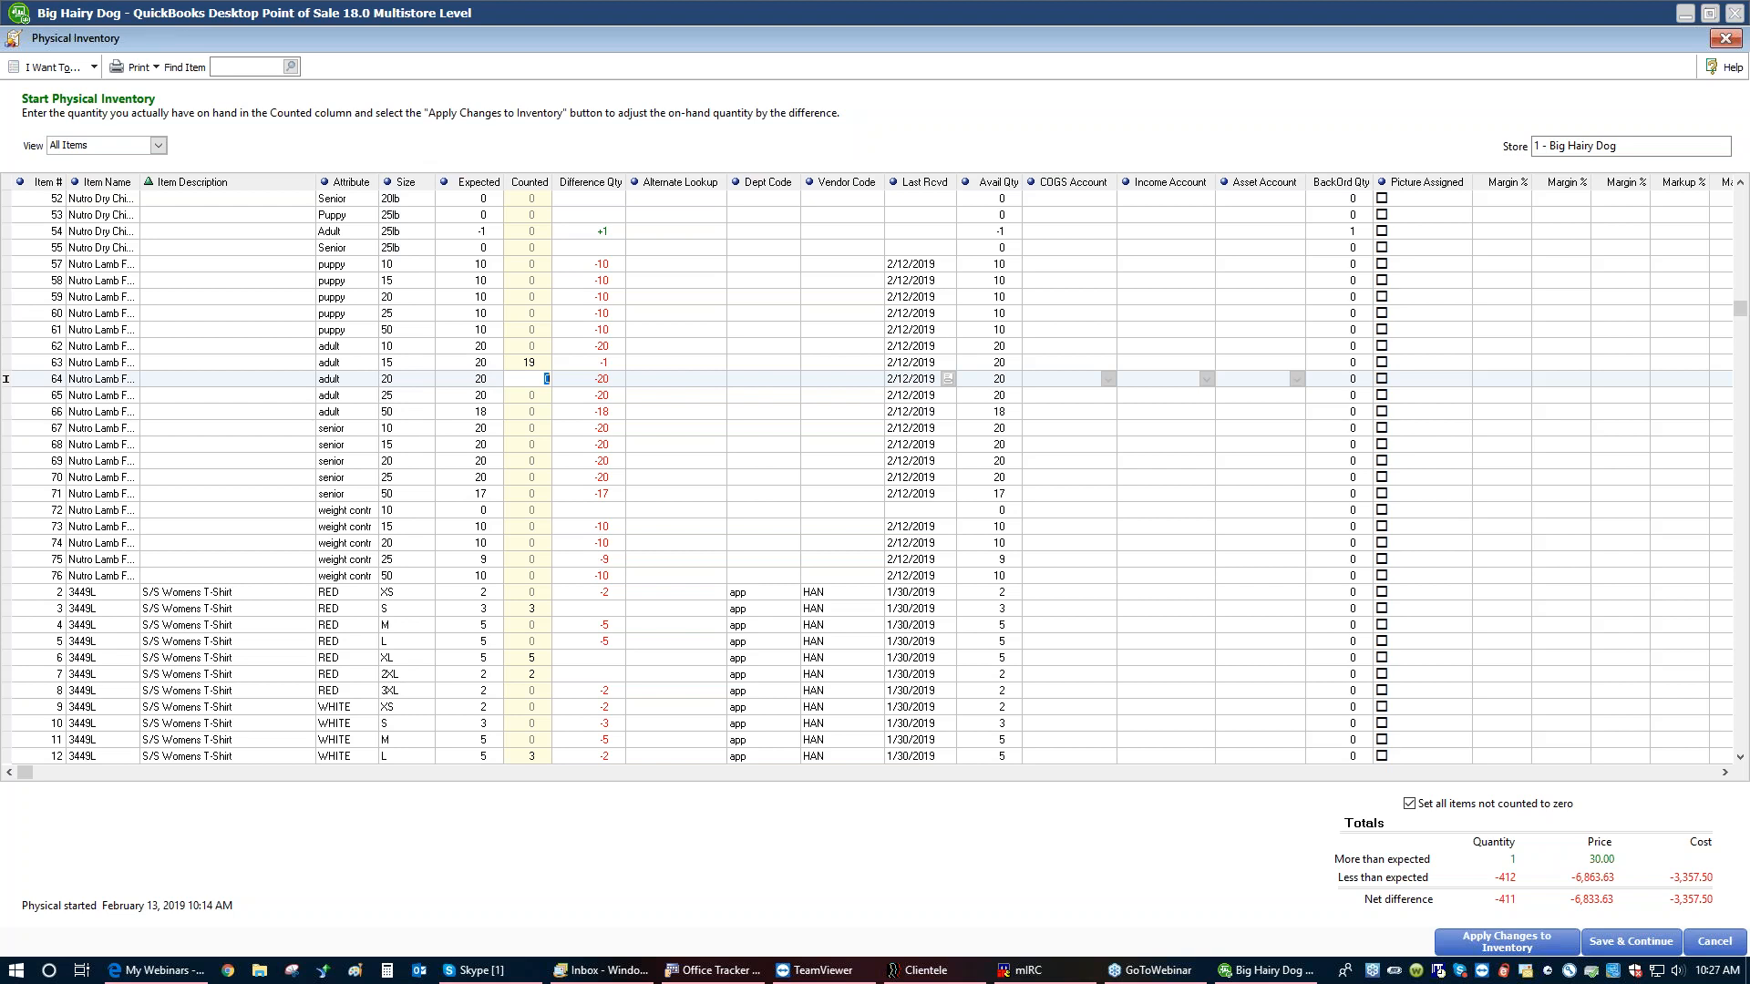
click(529, 428)
text(20)
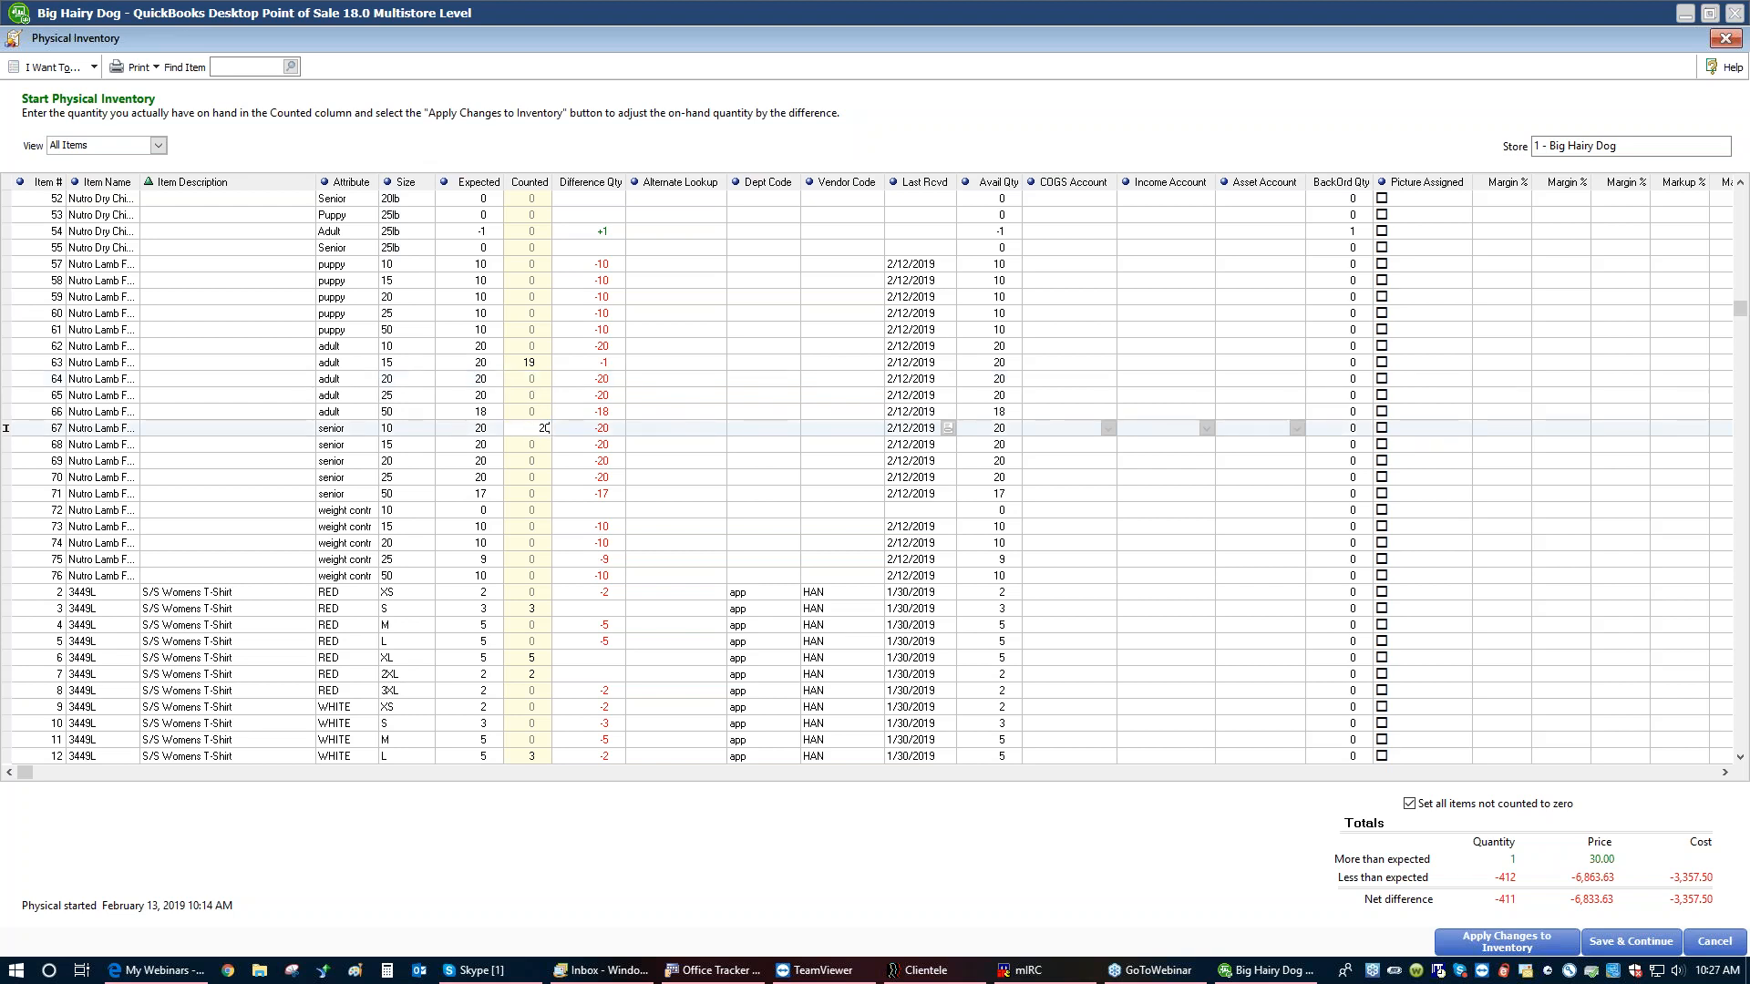
click(517, 475)
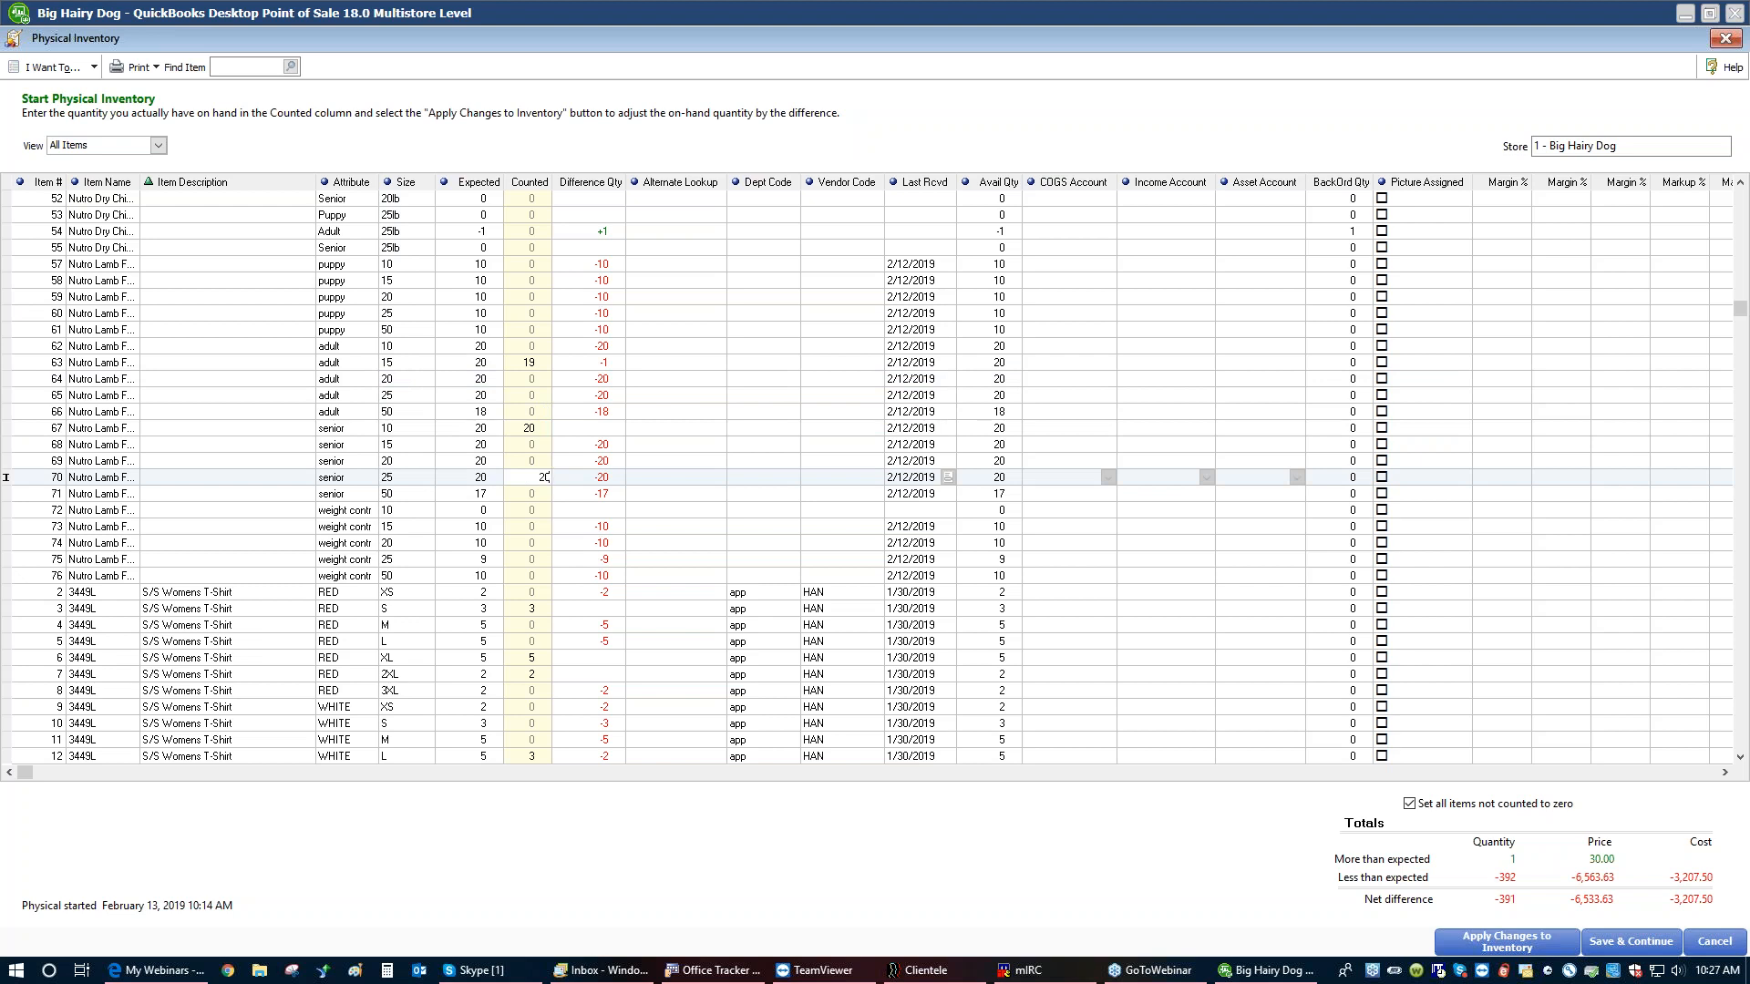
Enter a count of 10 for each of the Nutro Lamb Formula weight control sizes 15 and 20
click(529, 526)
text(10)
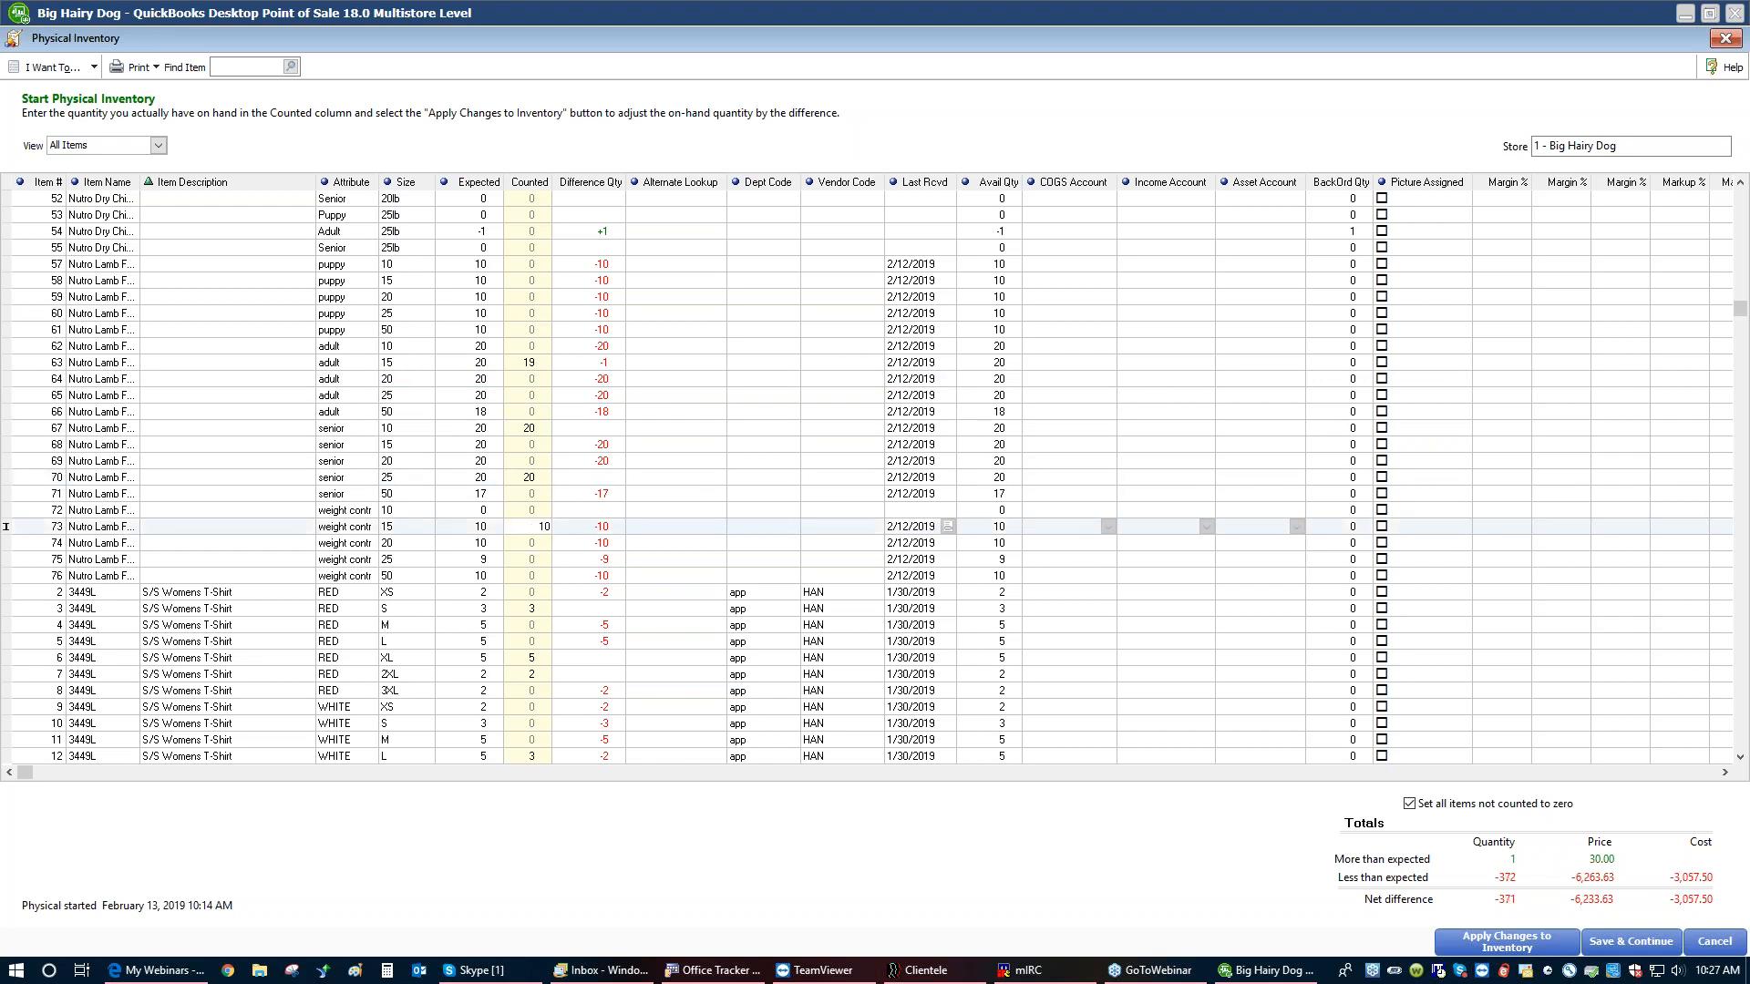
key(Return)
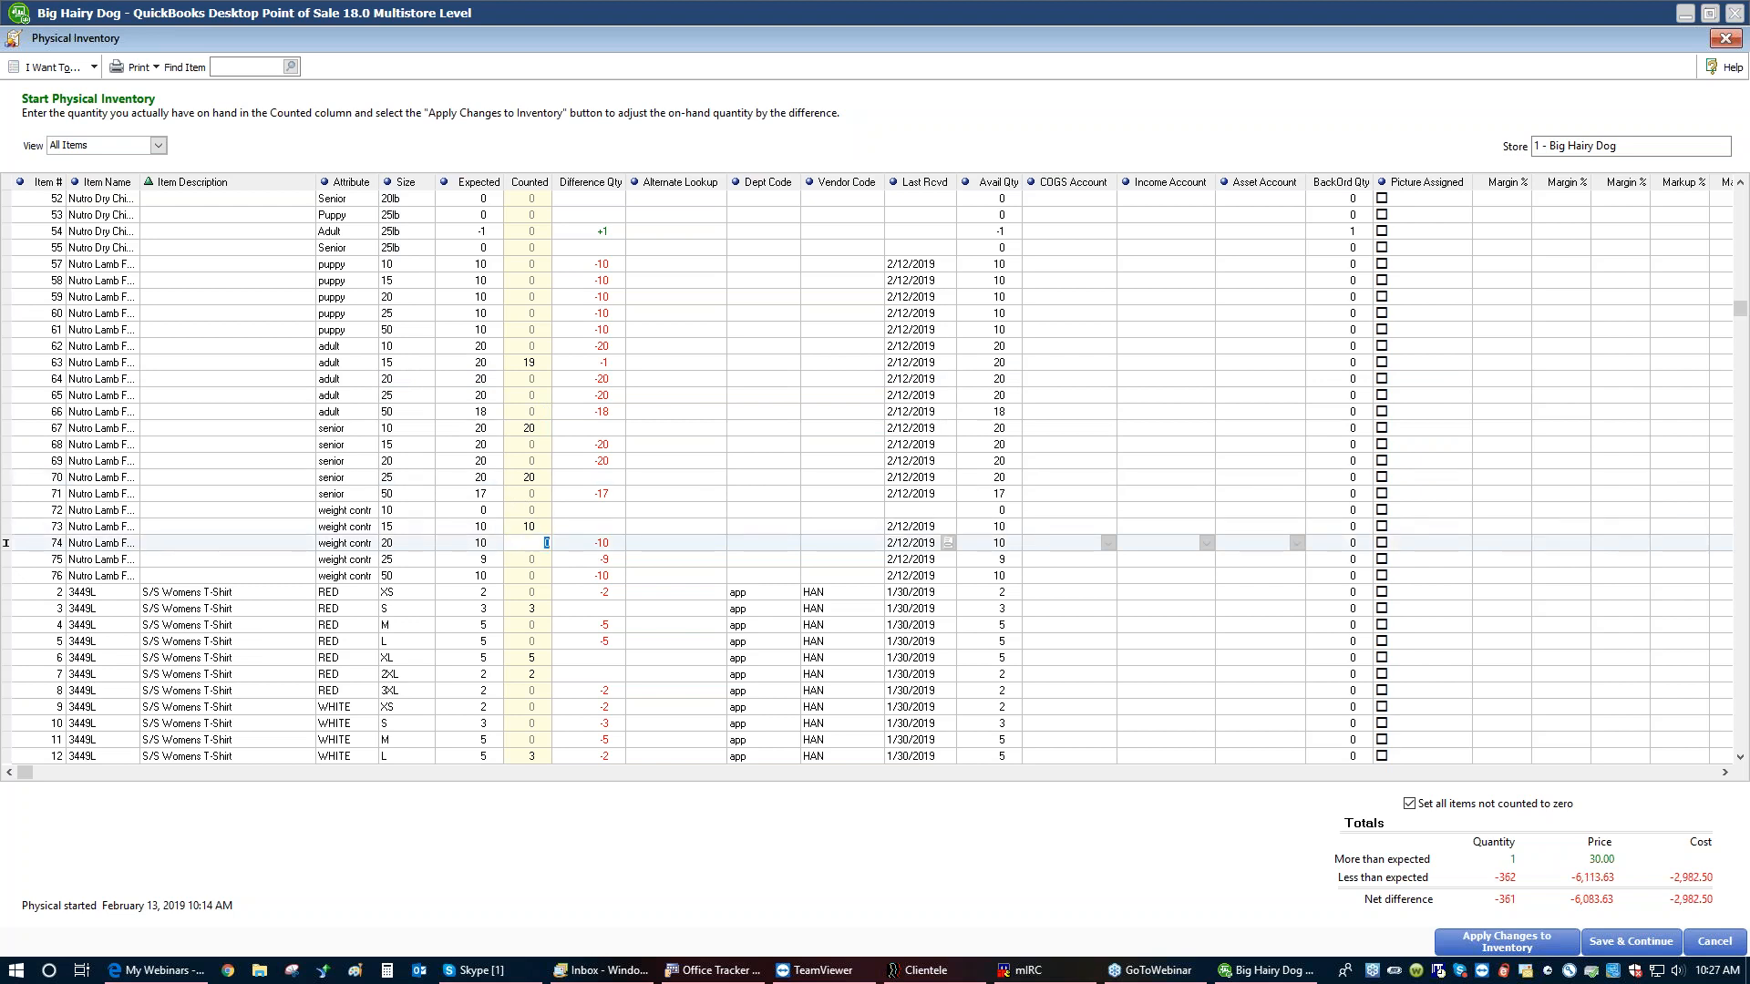
text(10)
click(531, 608)
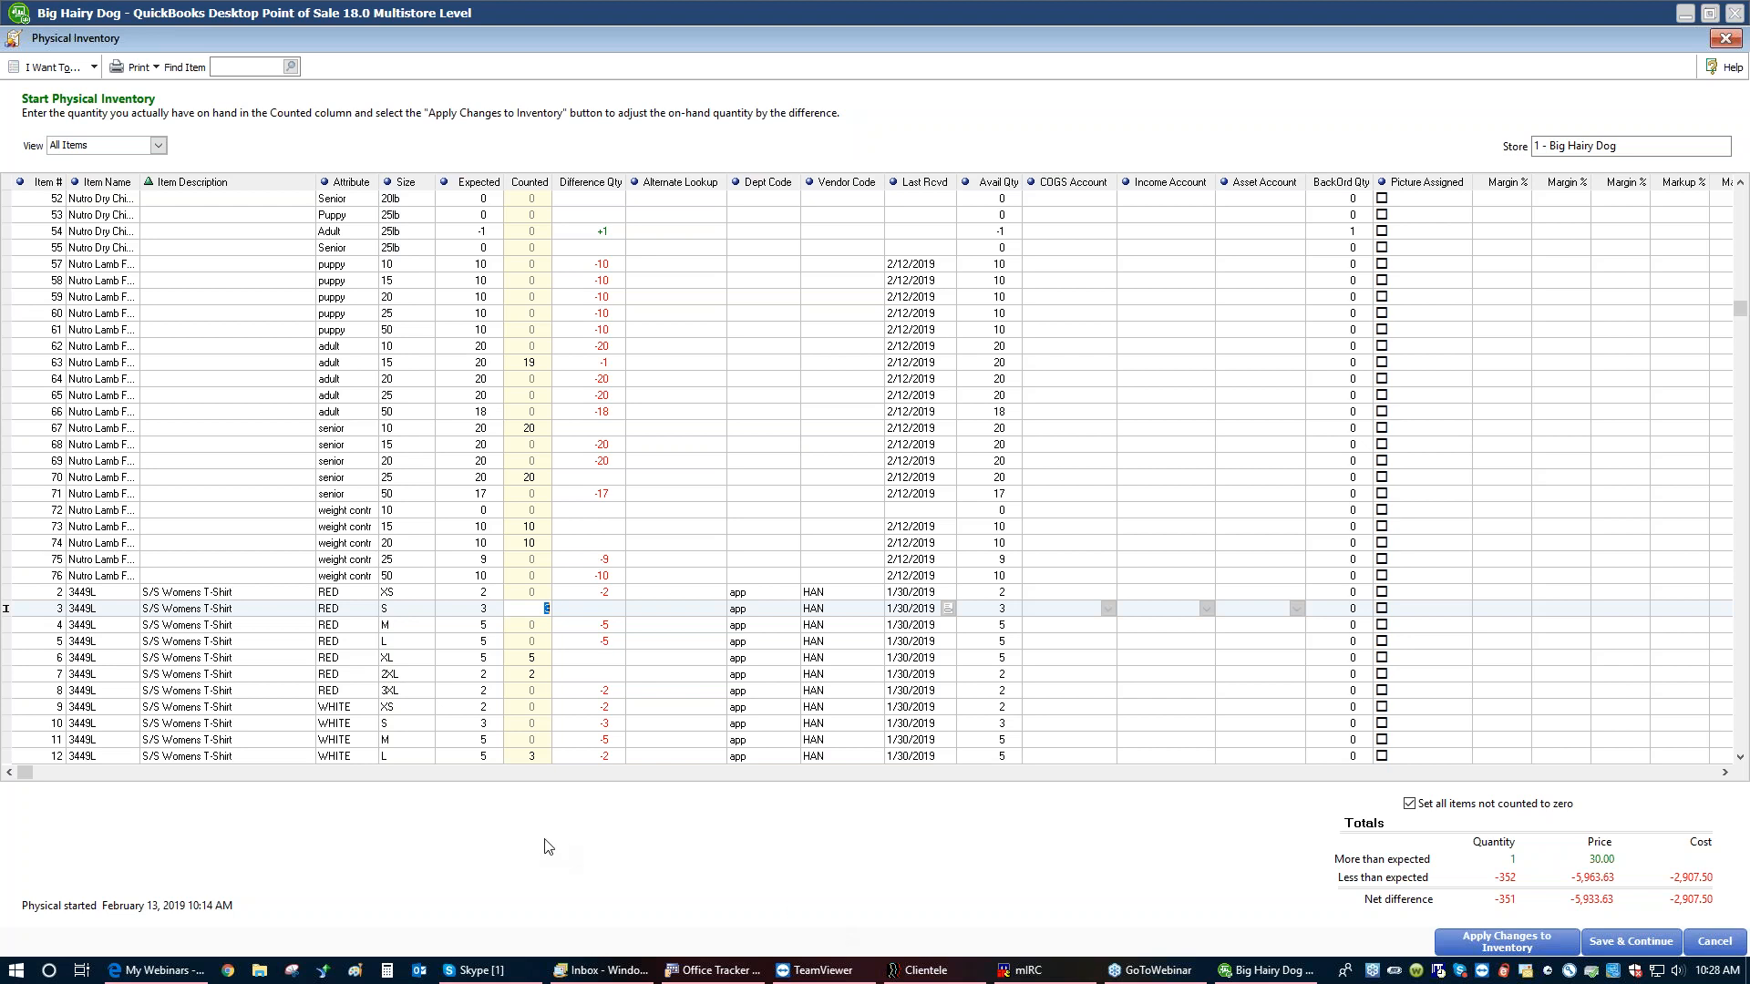
Run the previous physical inventory's PI Detail Report and close it along with the Report Center
click(94, 69)
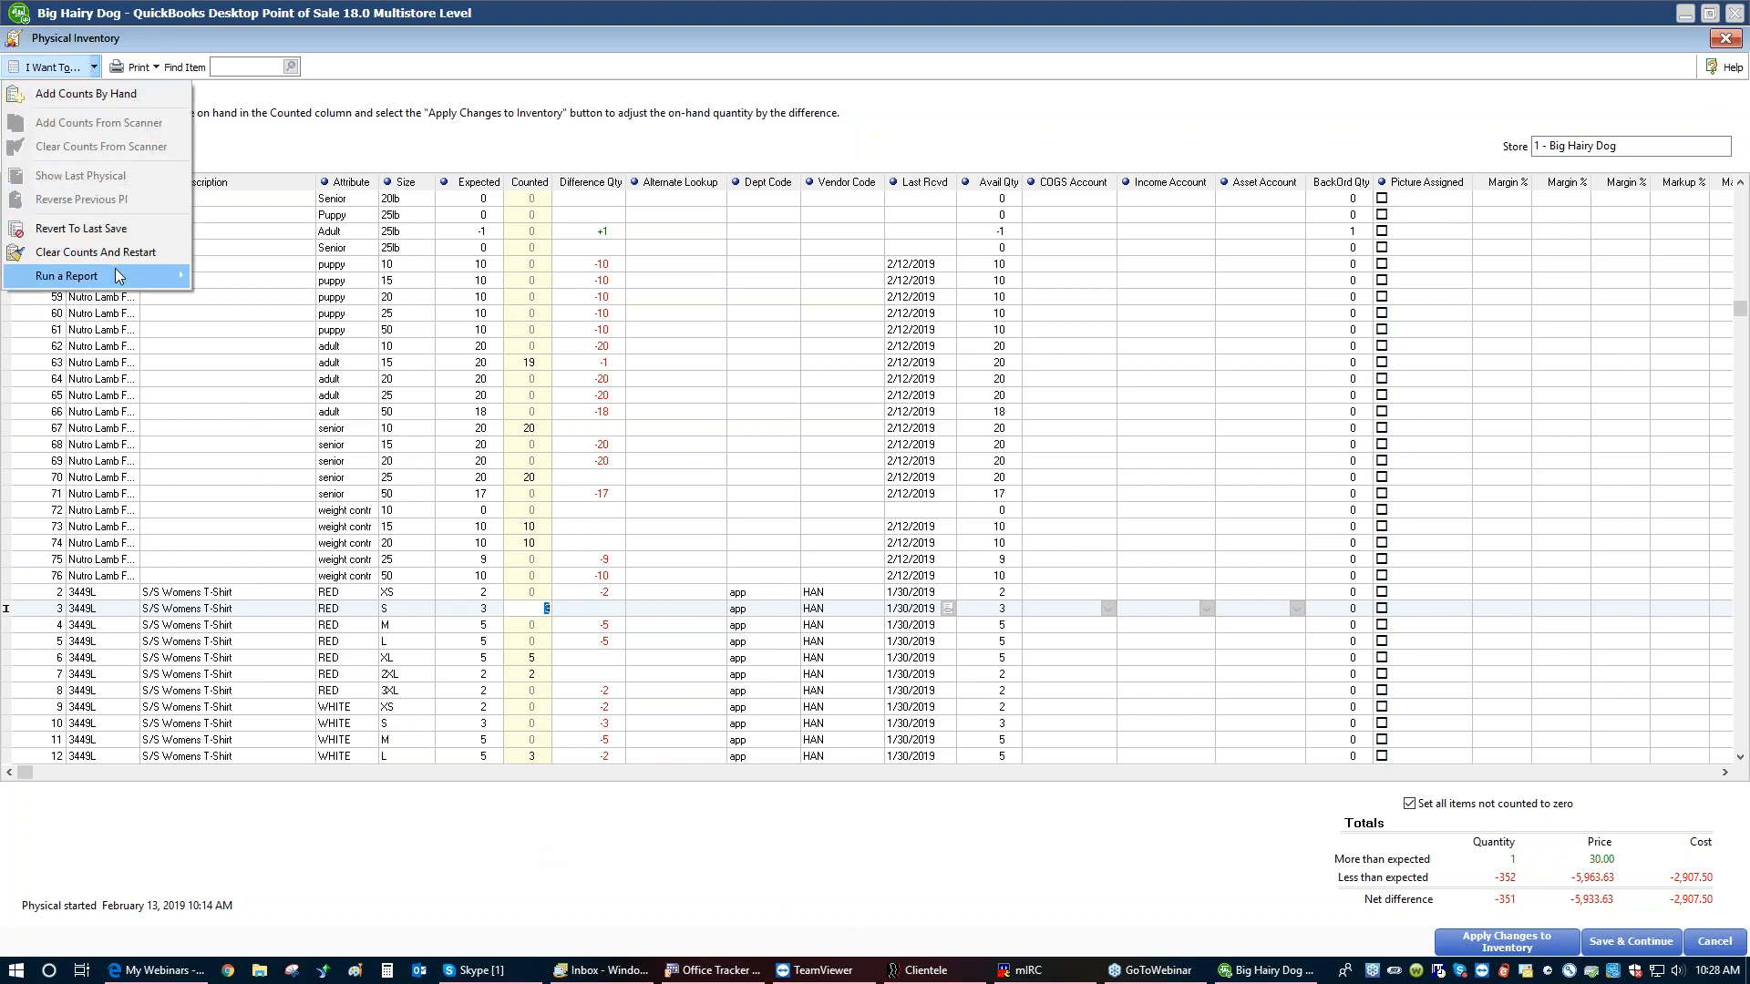
mouse_move(118, 276)
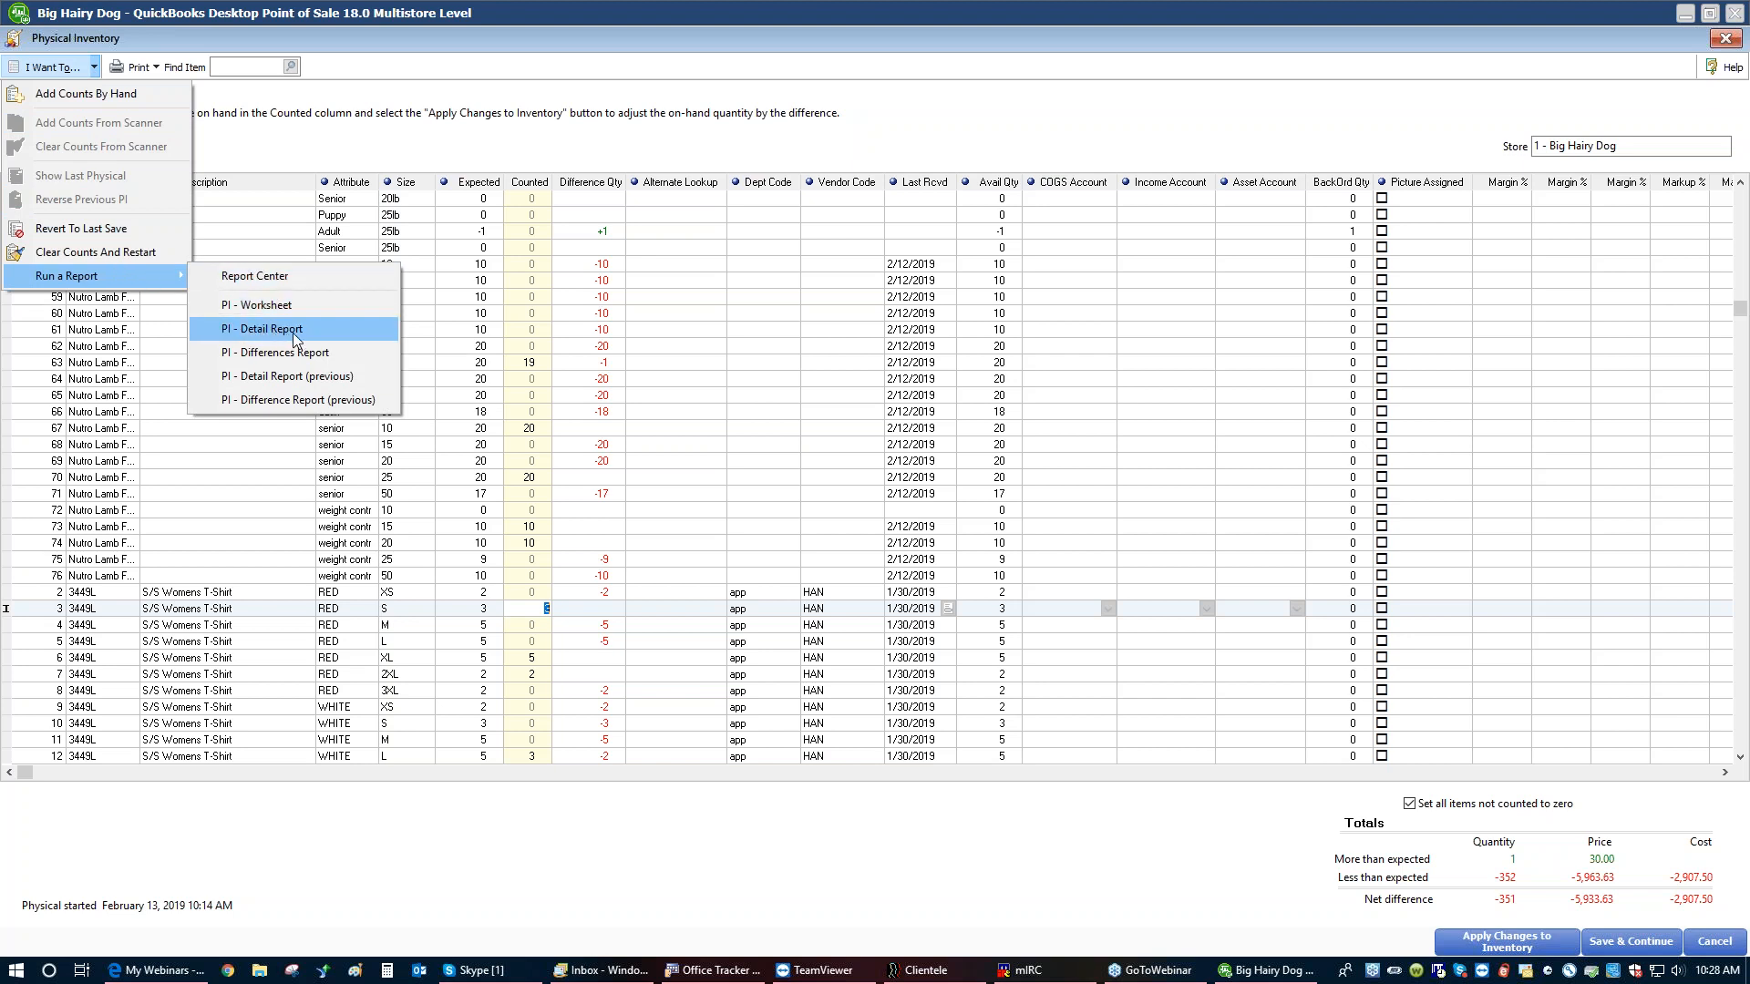
click(272, 377)
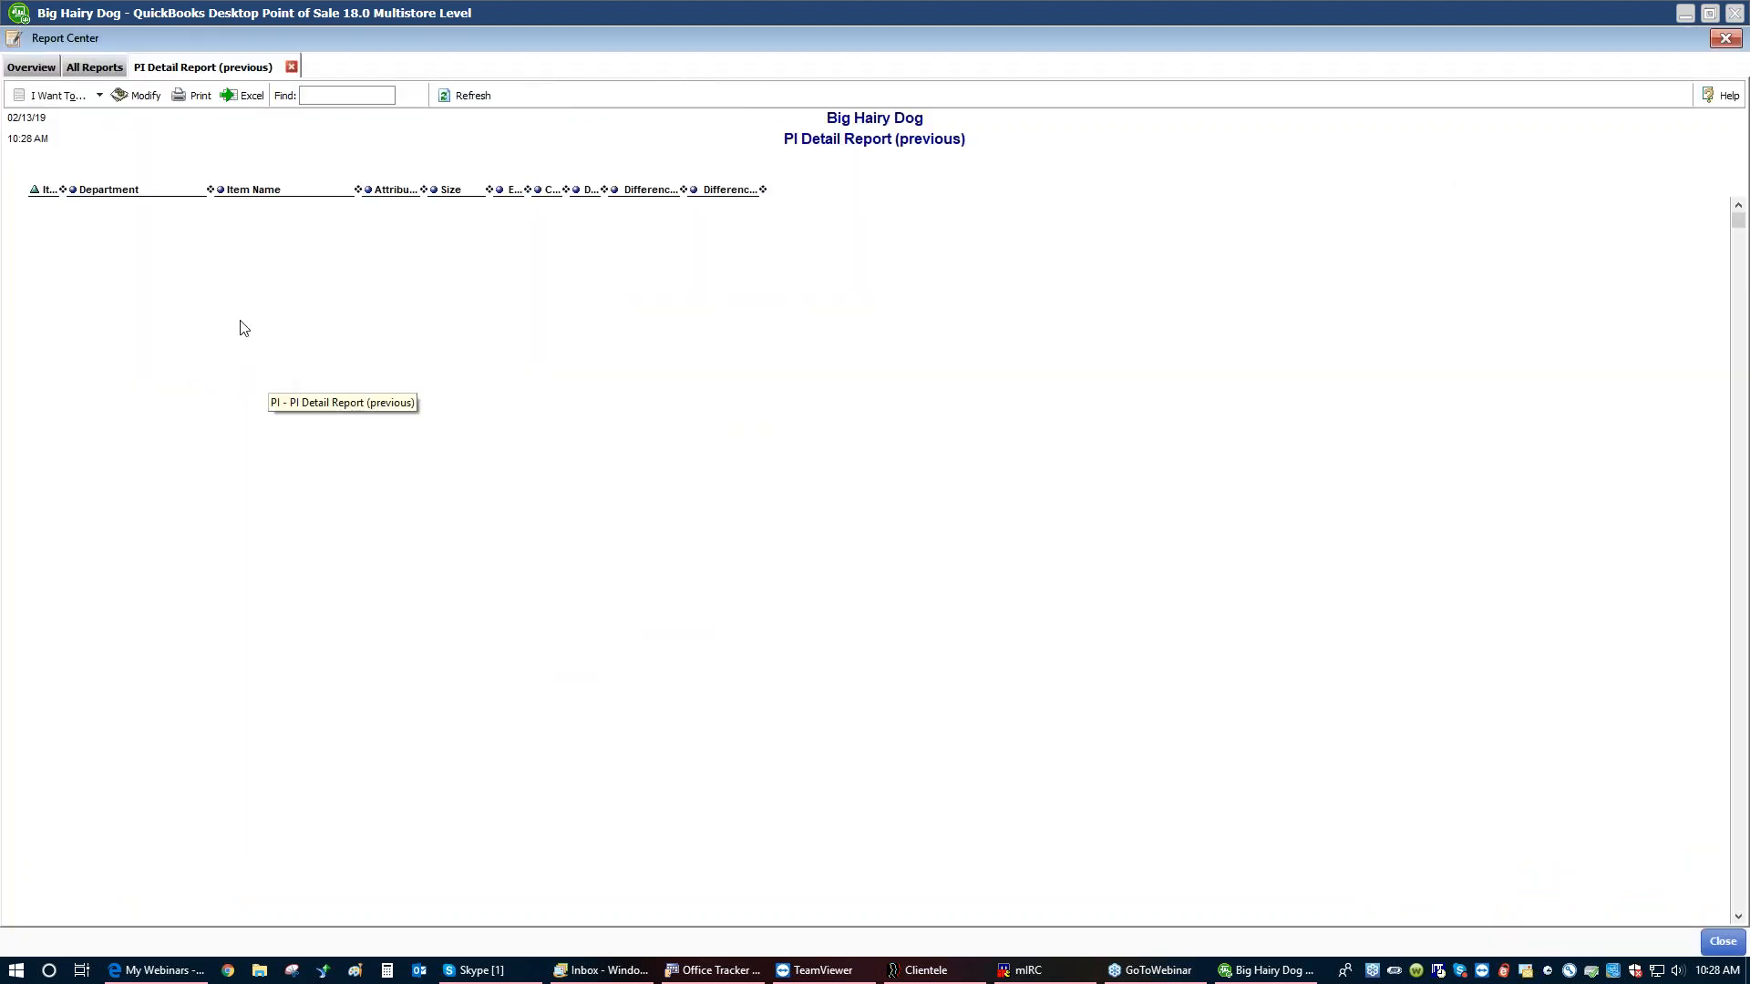
click(291, 67)
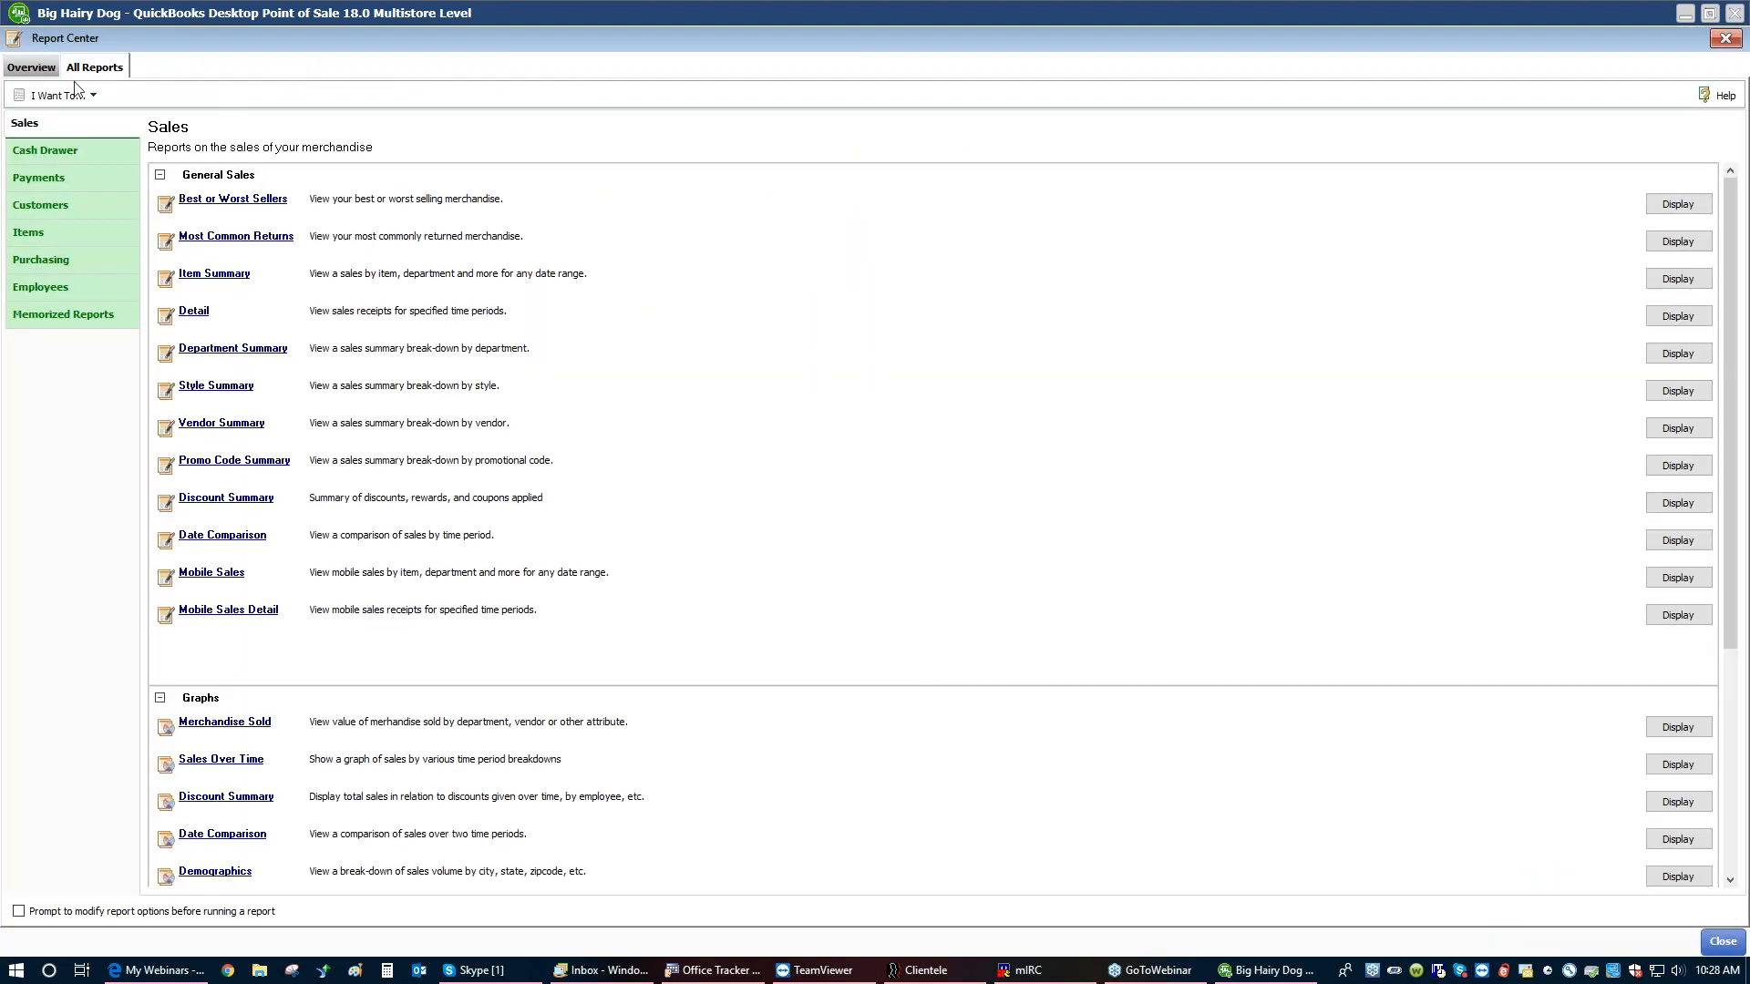
click(1722, 942)
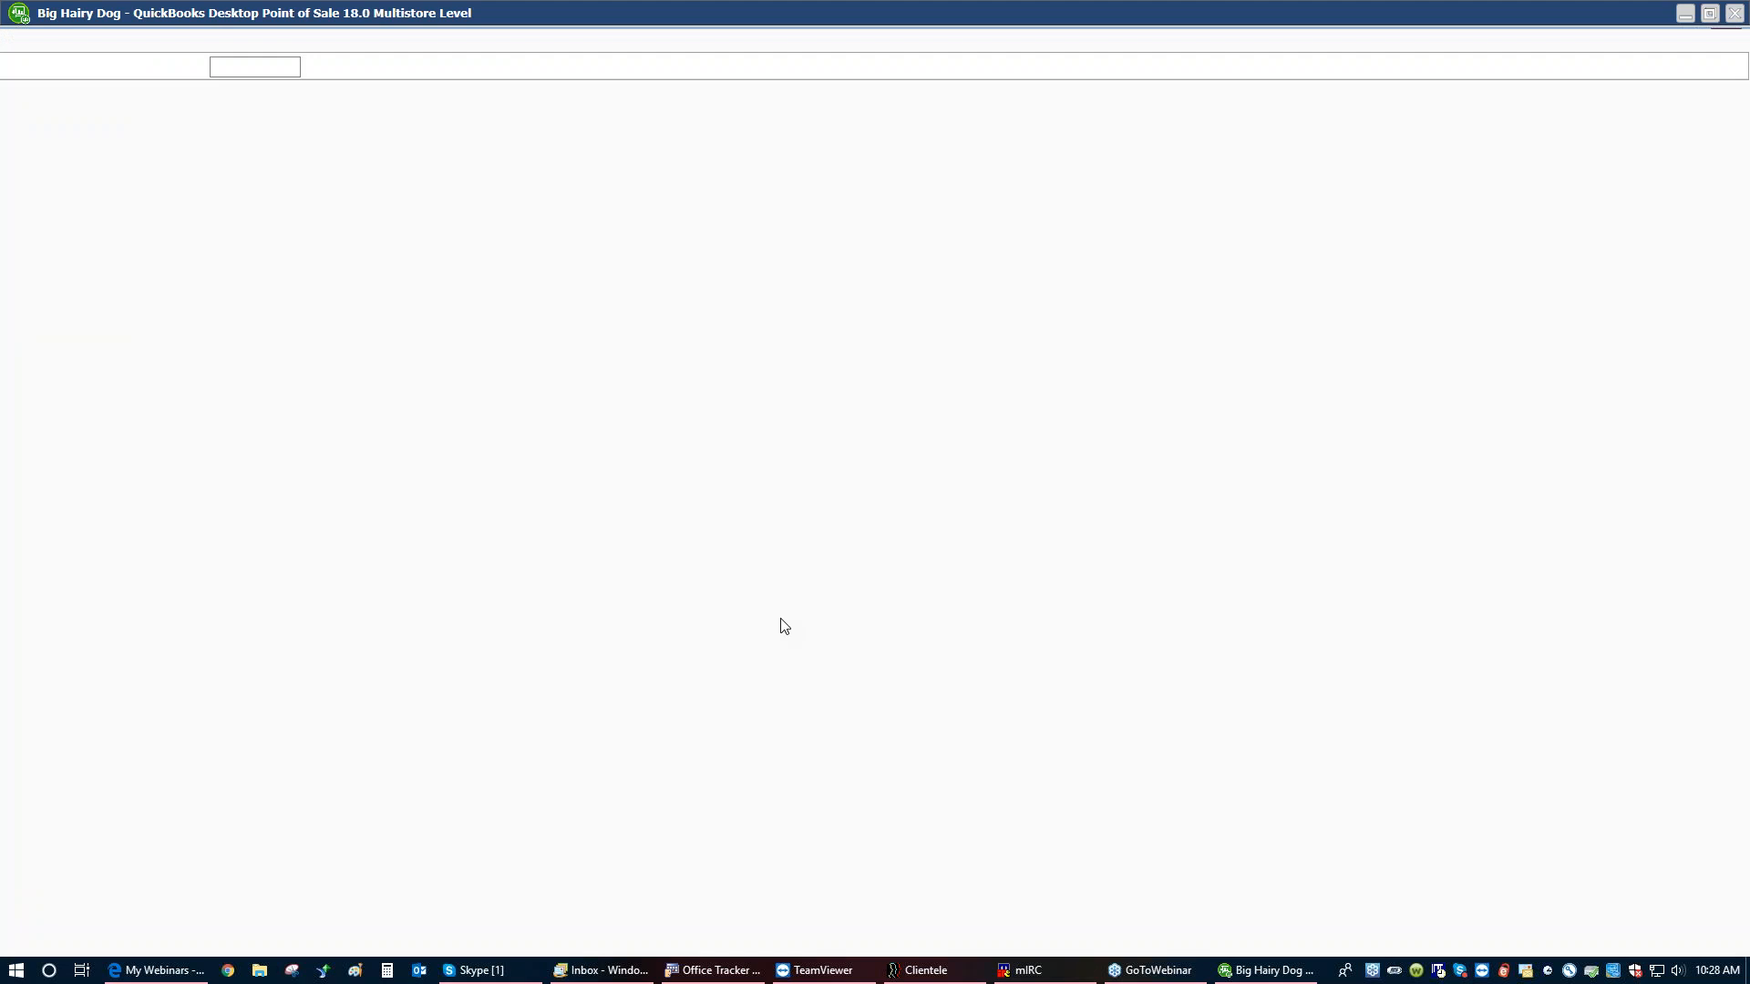
Run the PI Detail Report for the current physical inventory, review it down to its totals, and close it
click(93, 67)
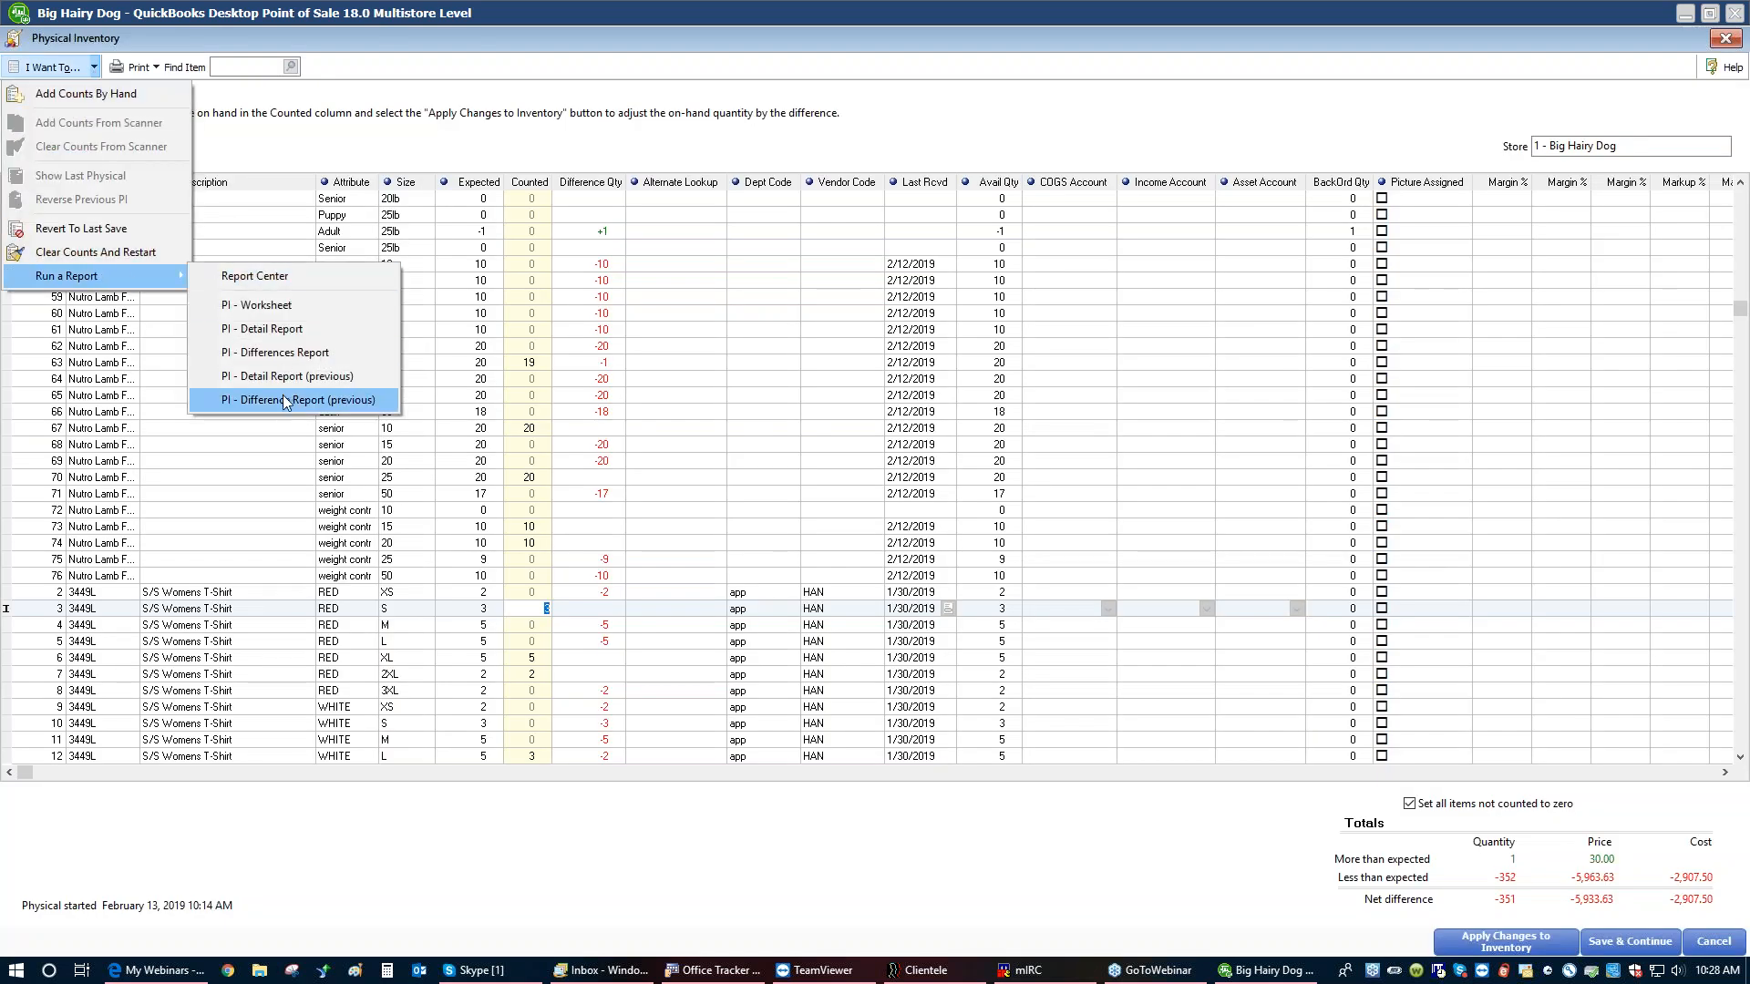
click(269, 329)
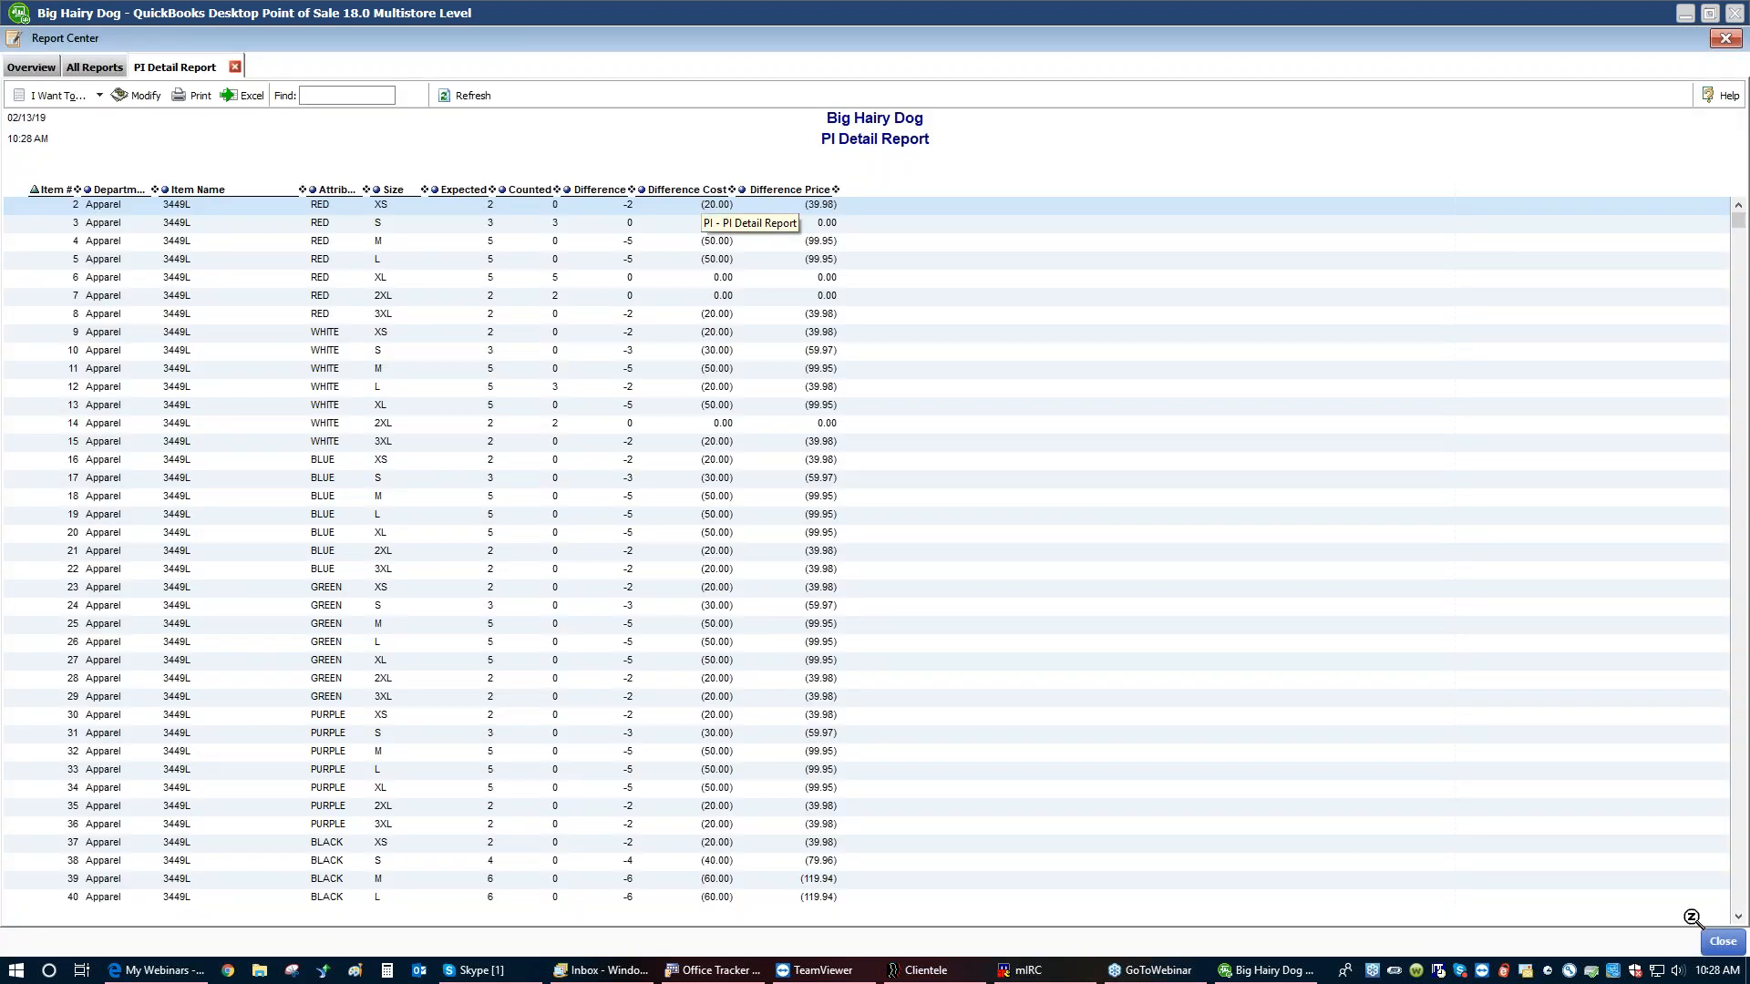
click(1741, 695)
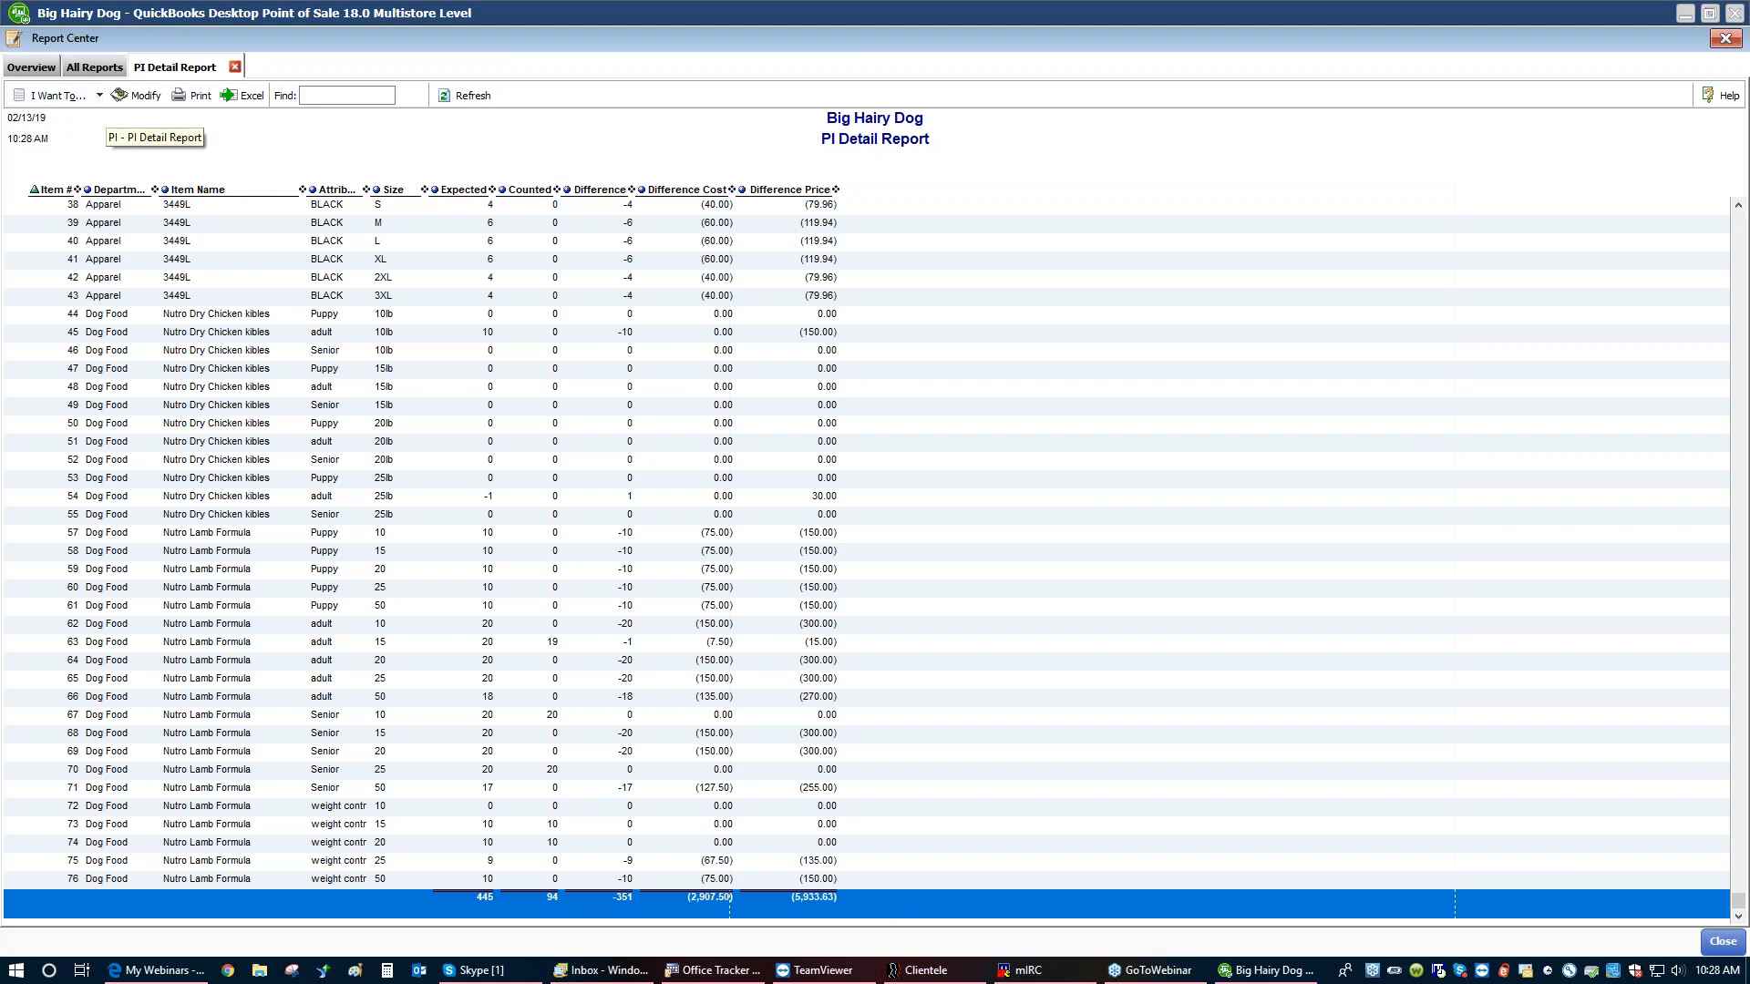
click(1722, 942)
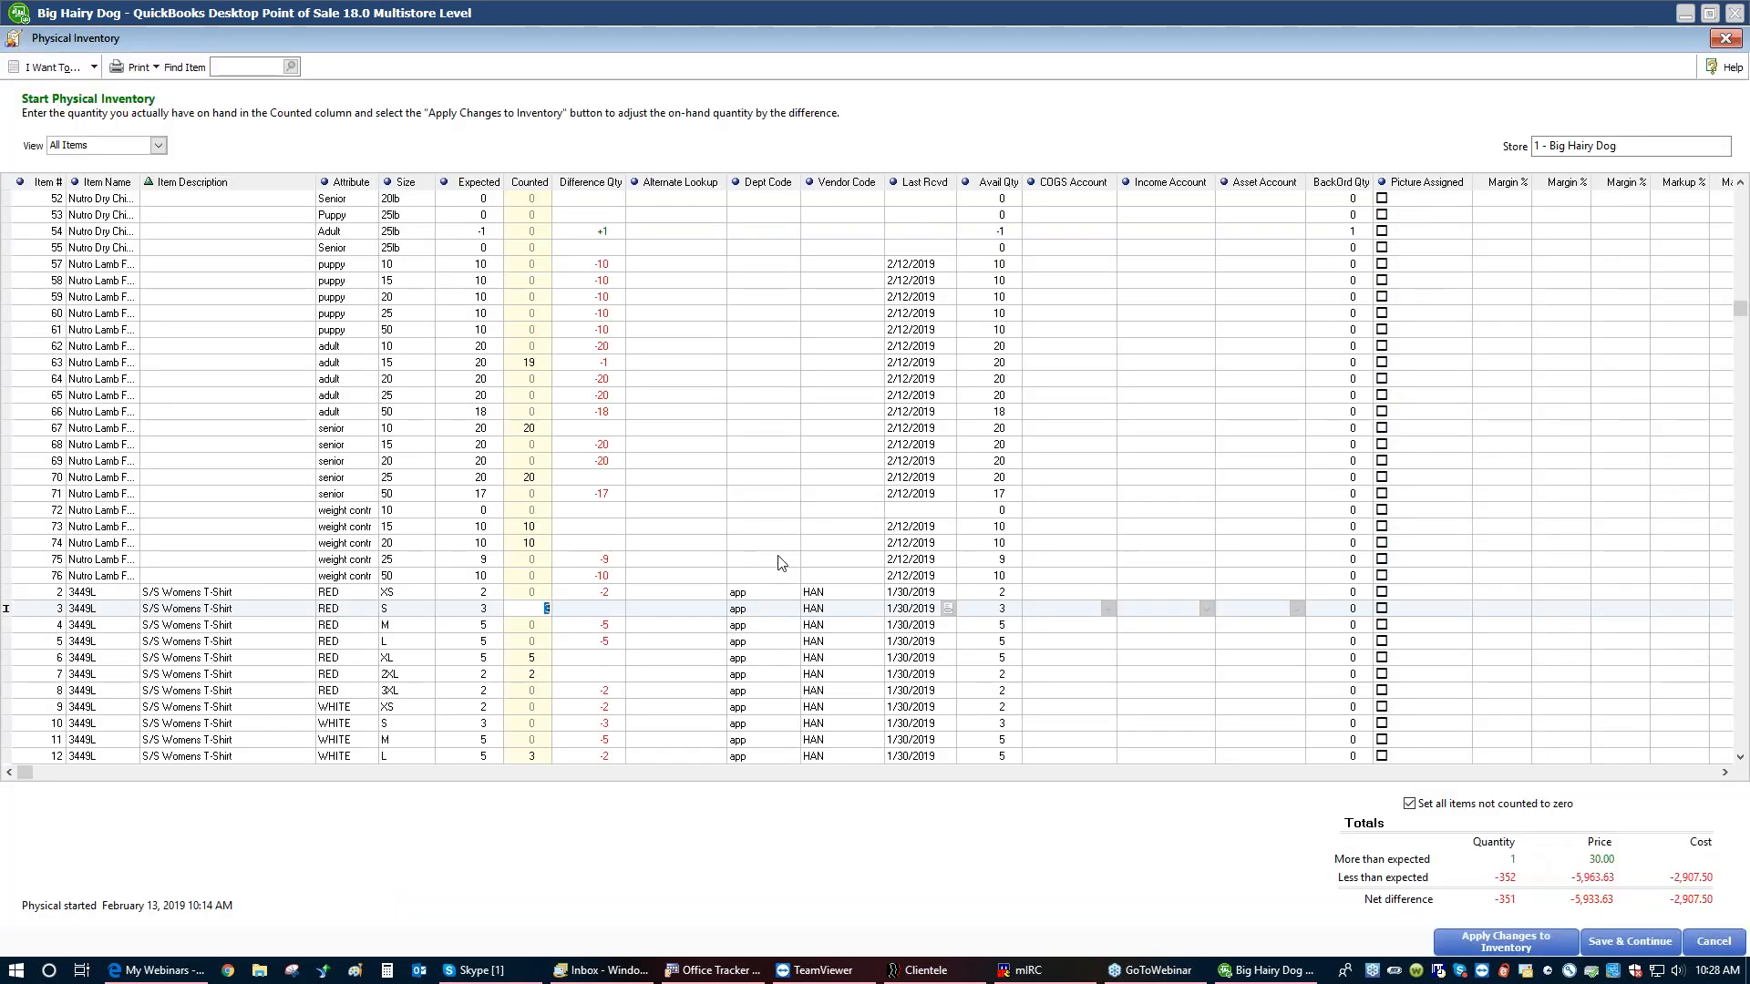
Display the PI Worksheet for the current item view and close it
click(95, 69)
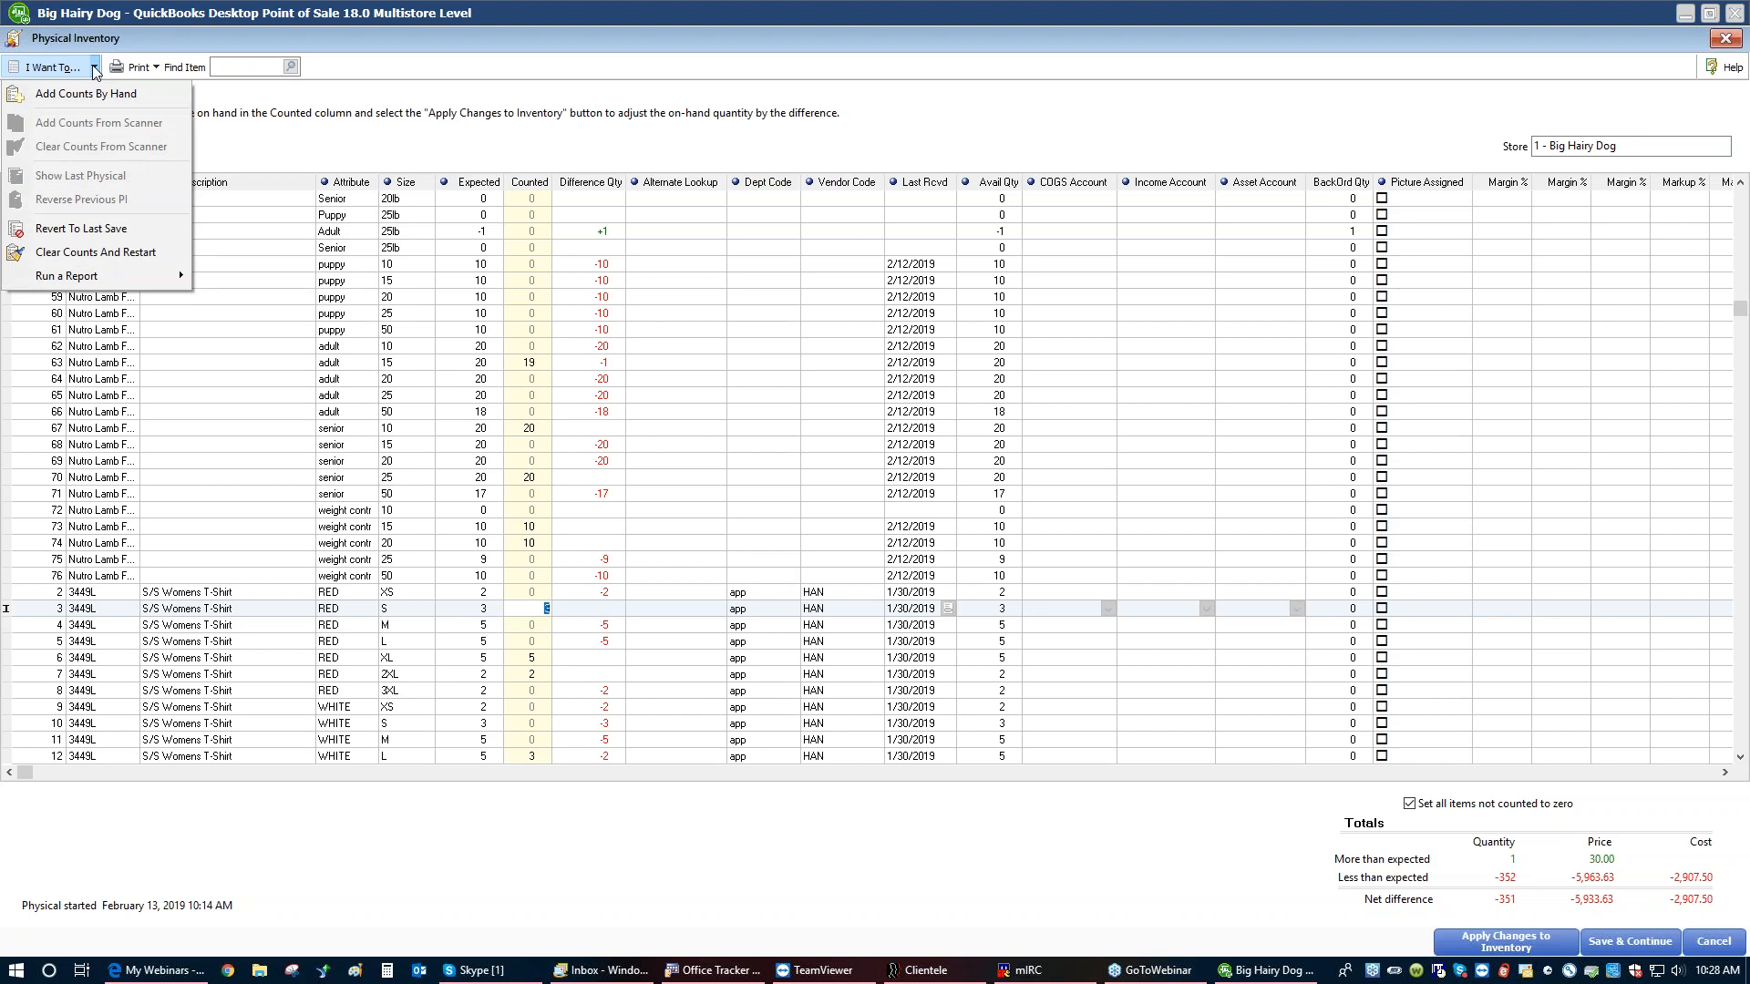
click(239, 136)
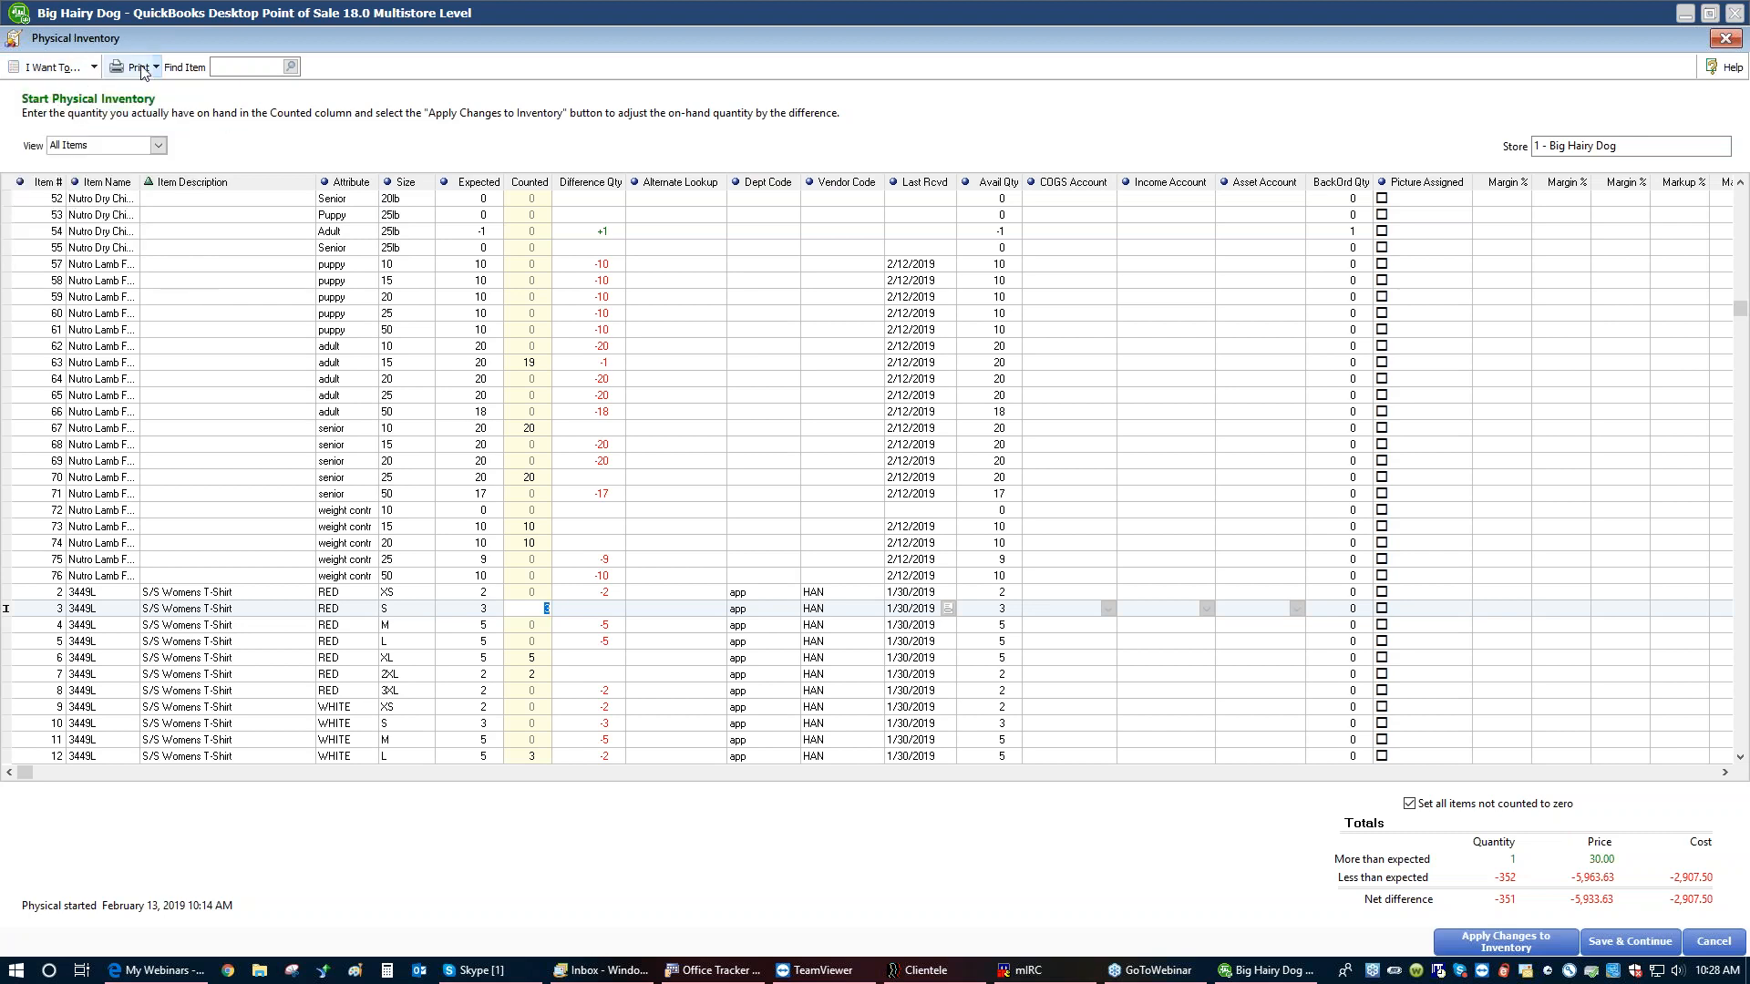
click(155, 68)
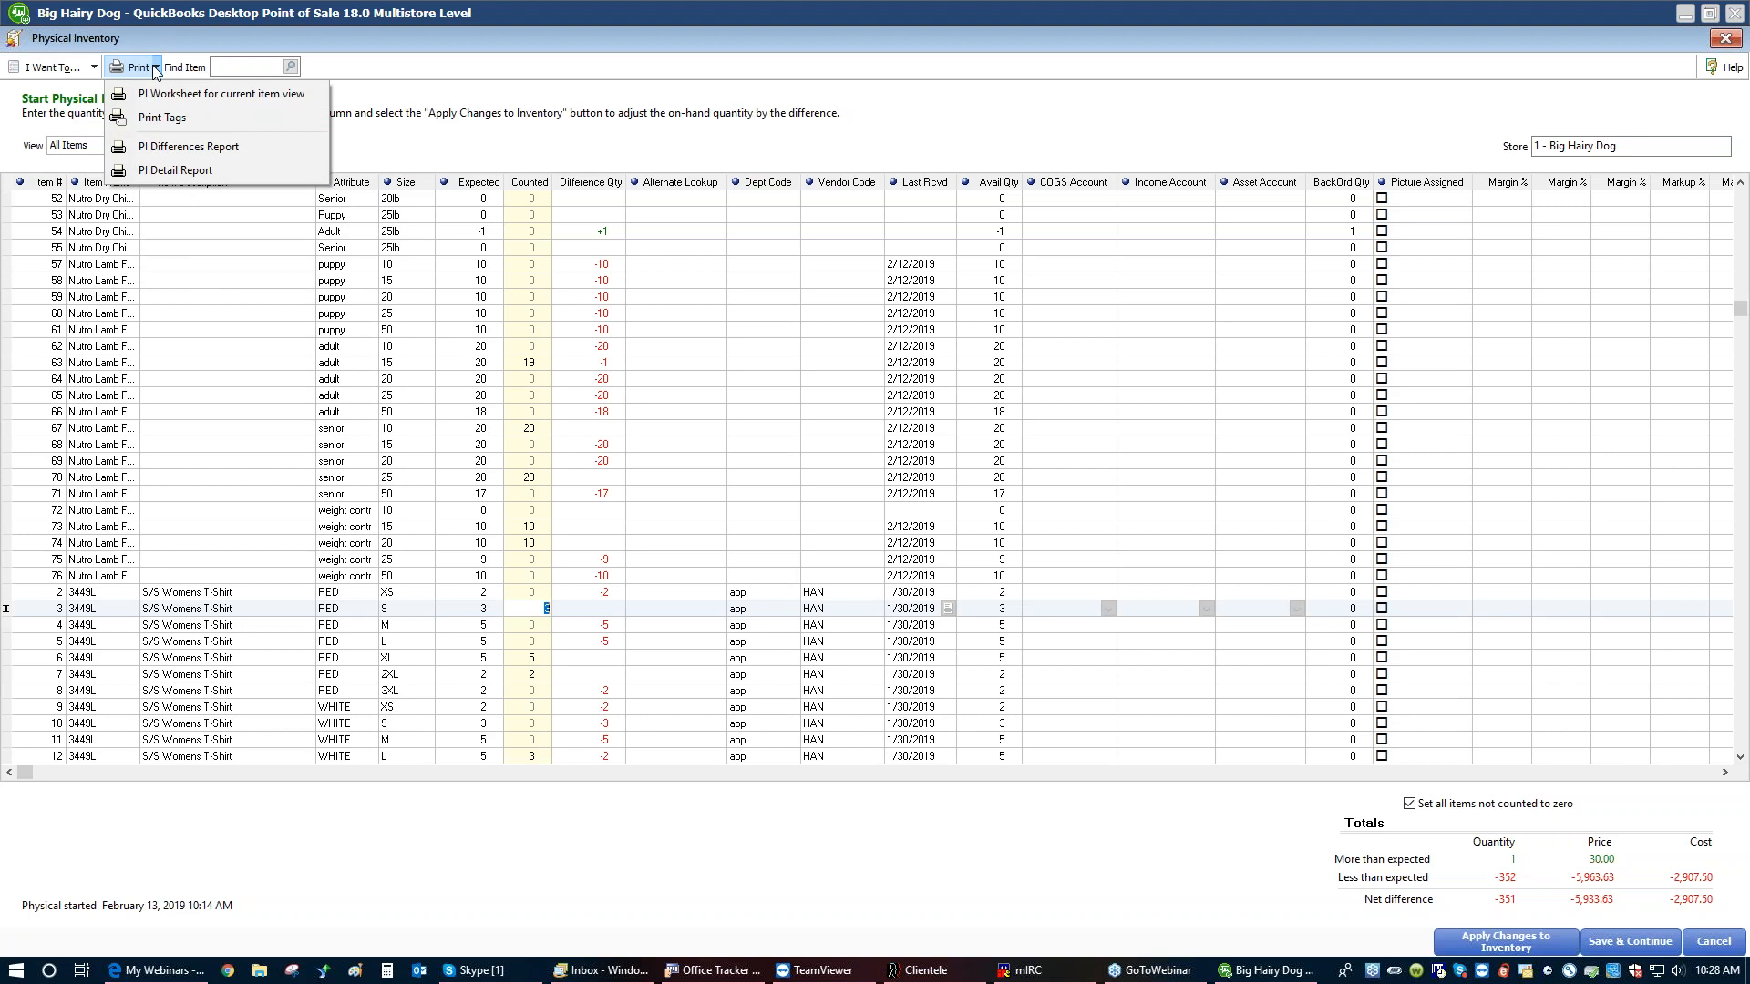
click(161, 93)
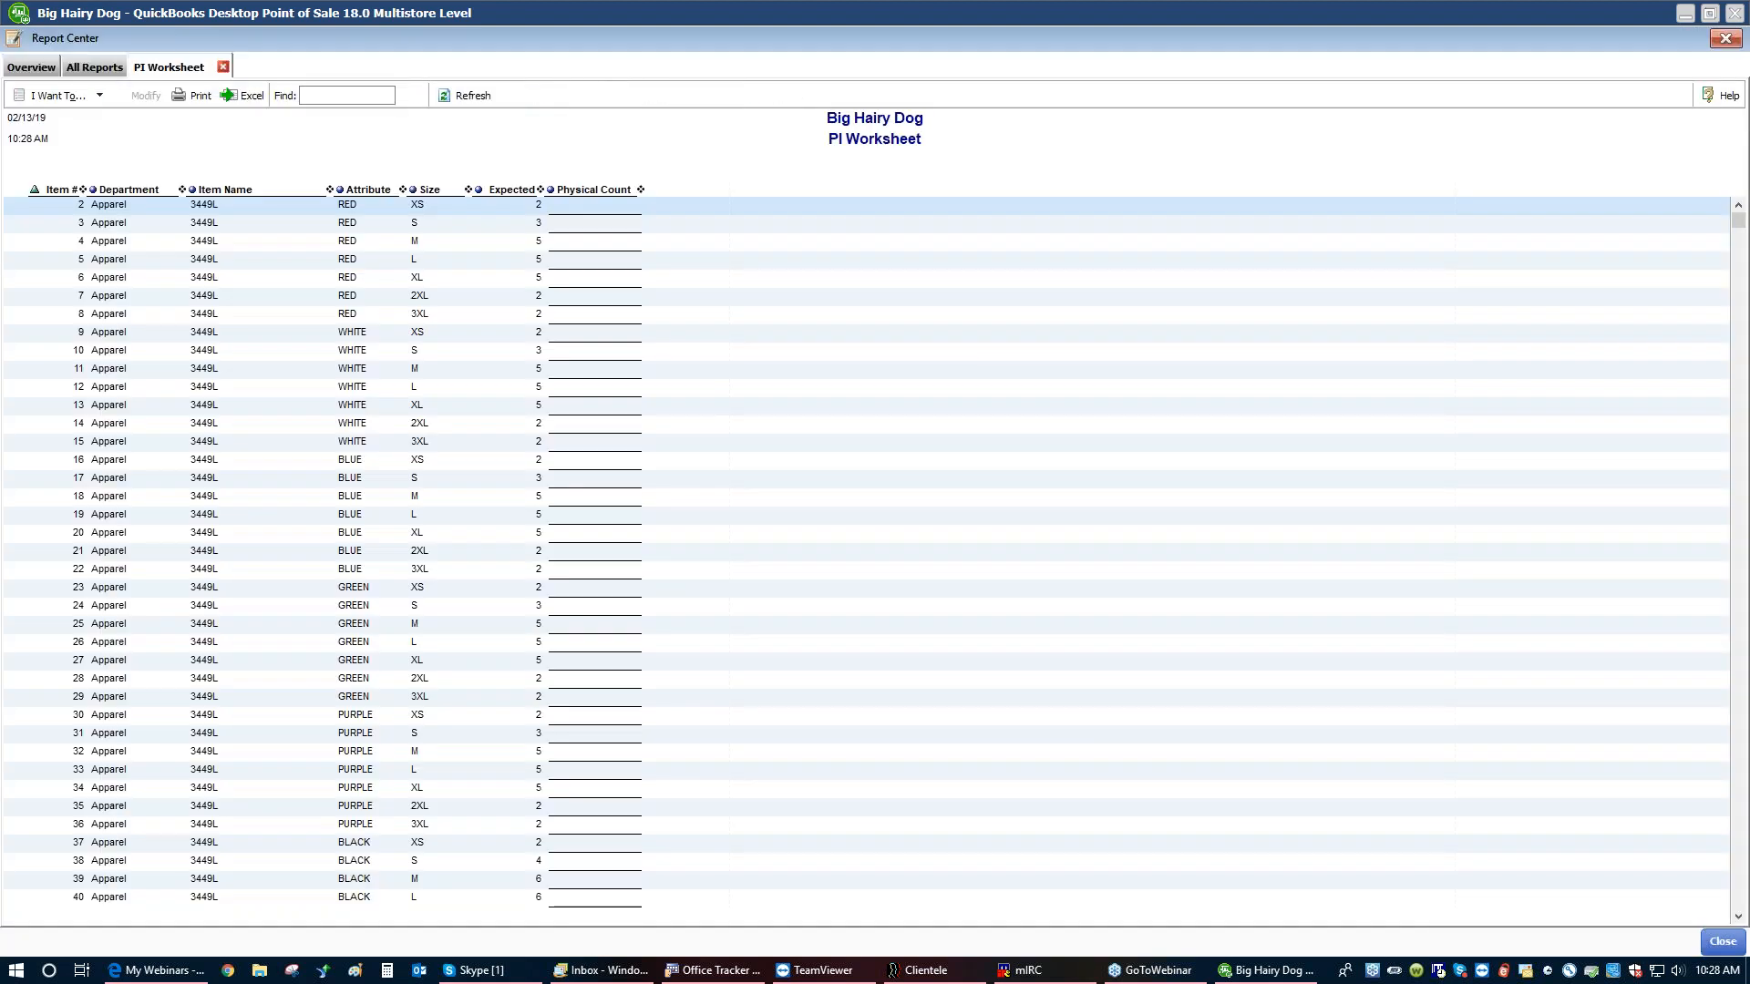
click(1726, 944)
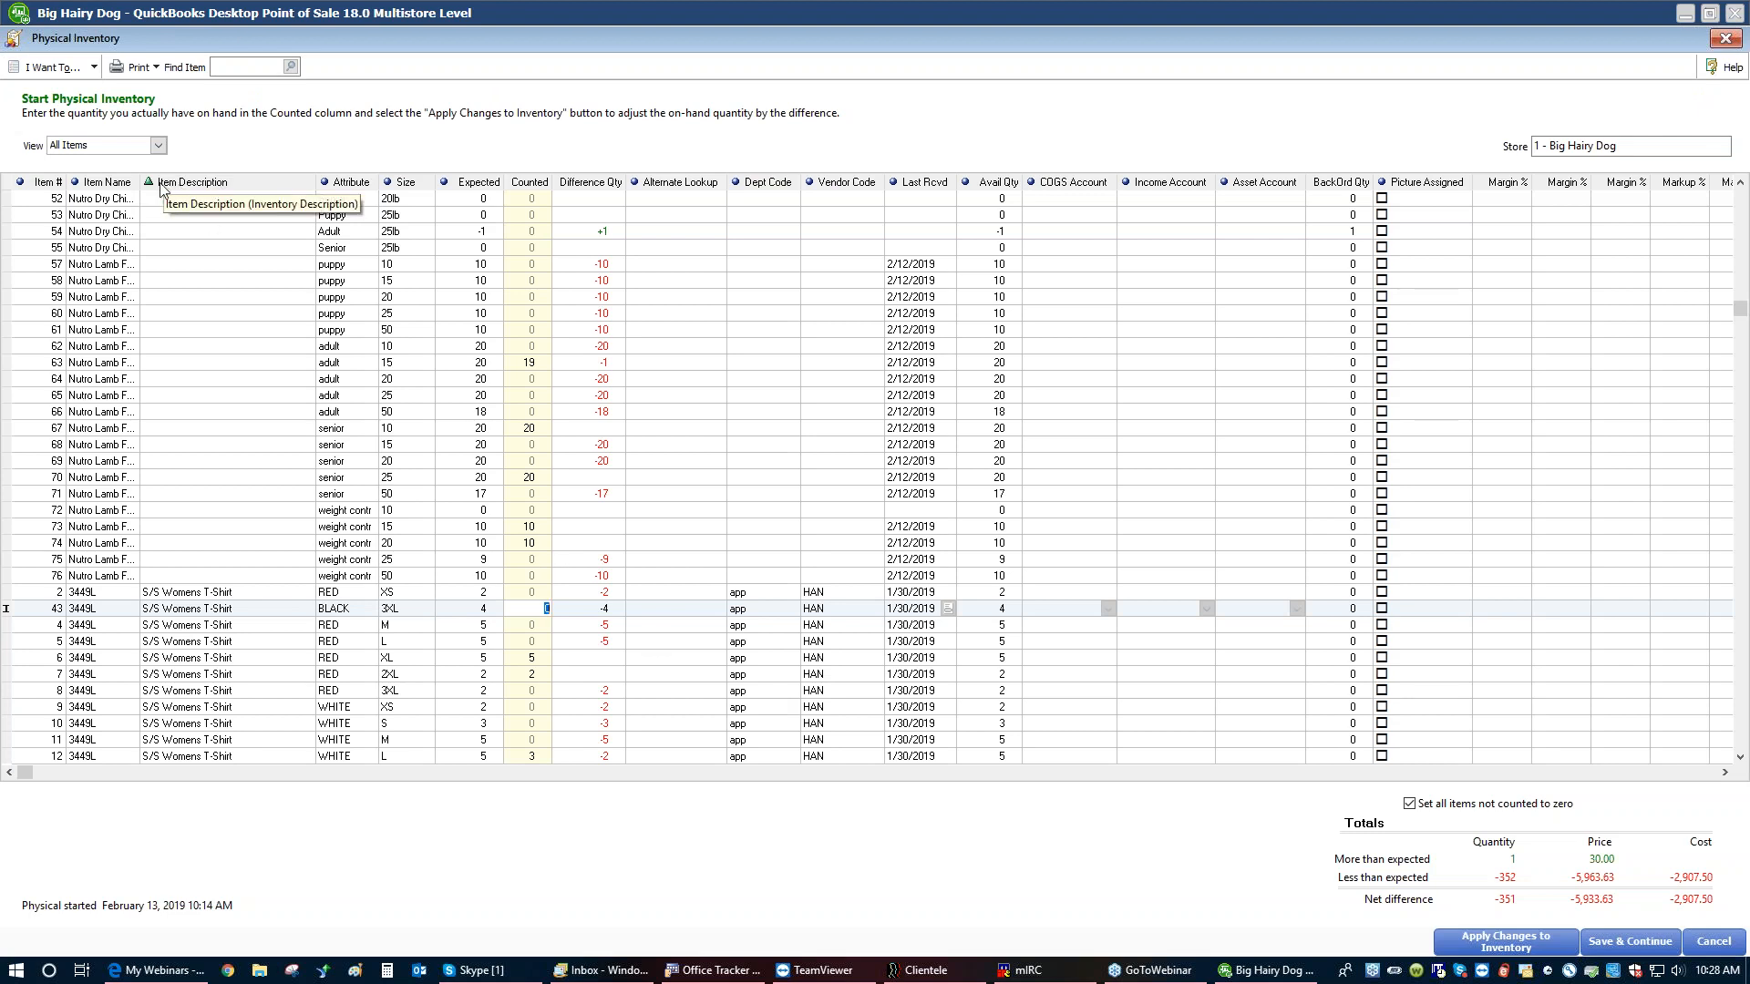
Reopen the PI Worksheet to examine its expected and physical count columns, and return to the physical inventory
click(151, 67)
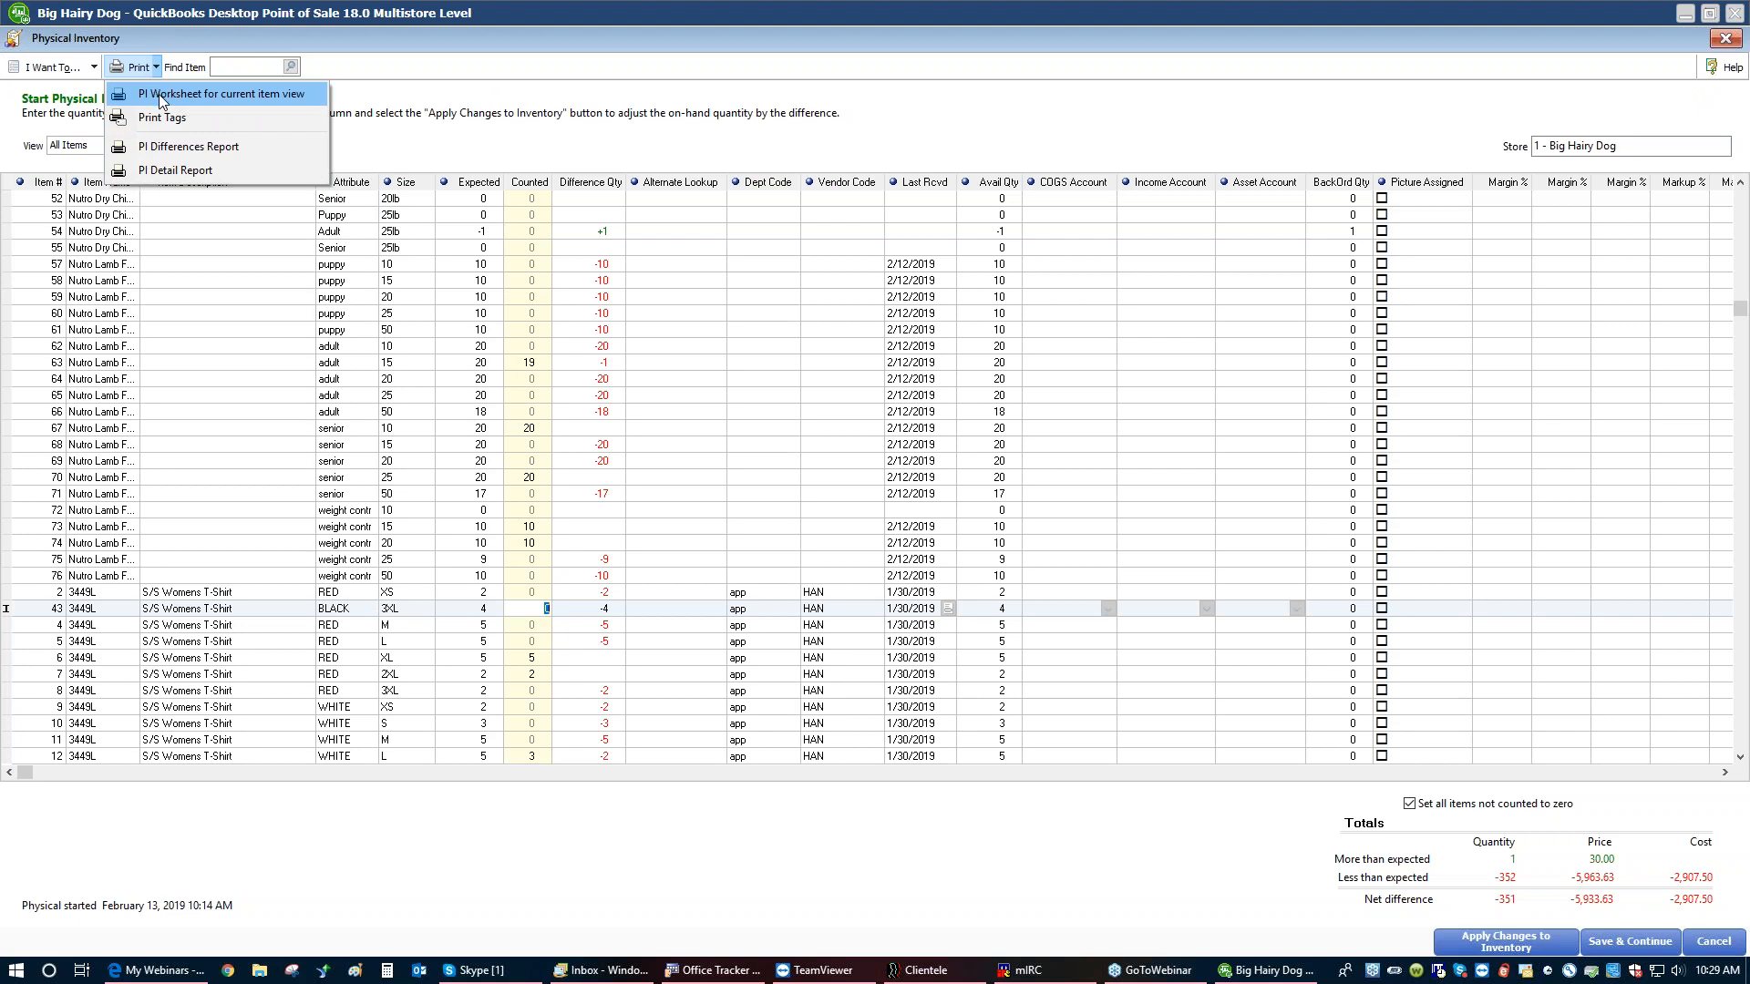
click(160, 96)
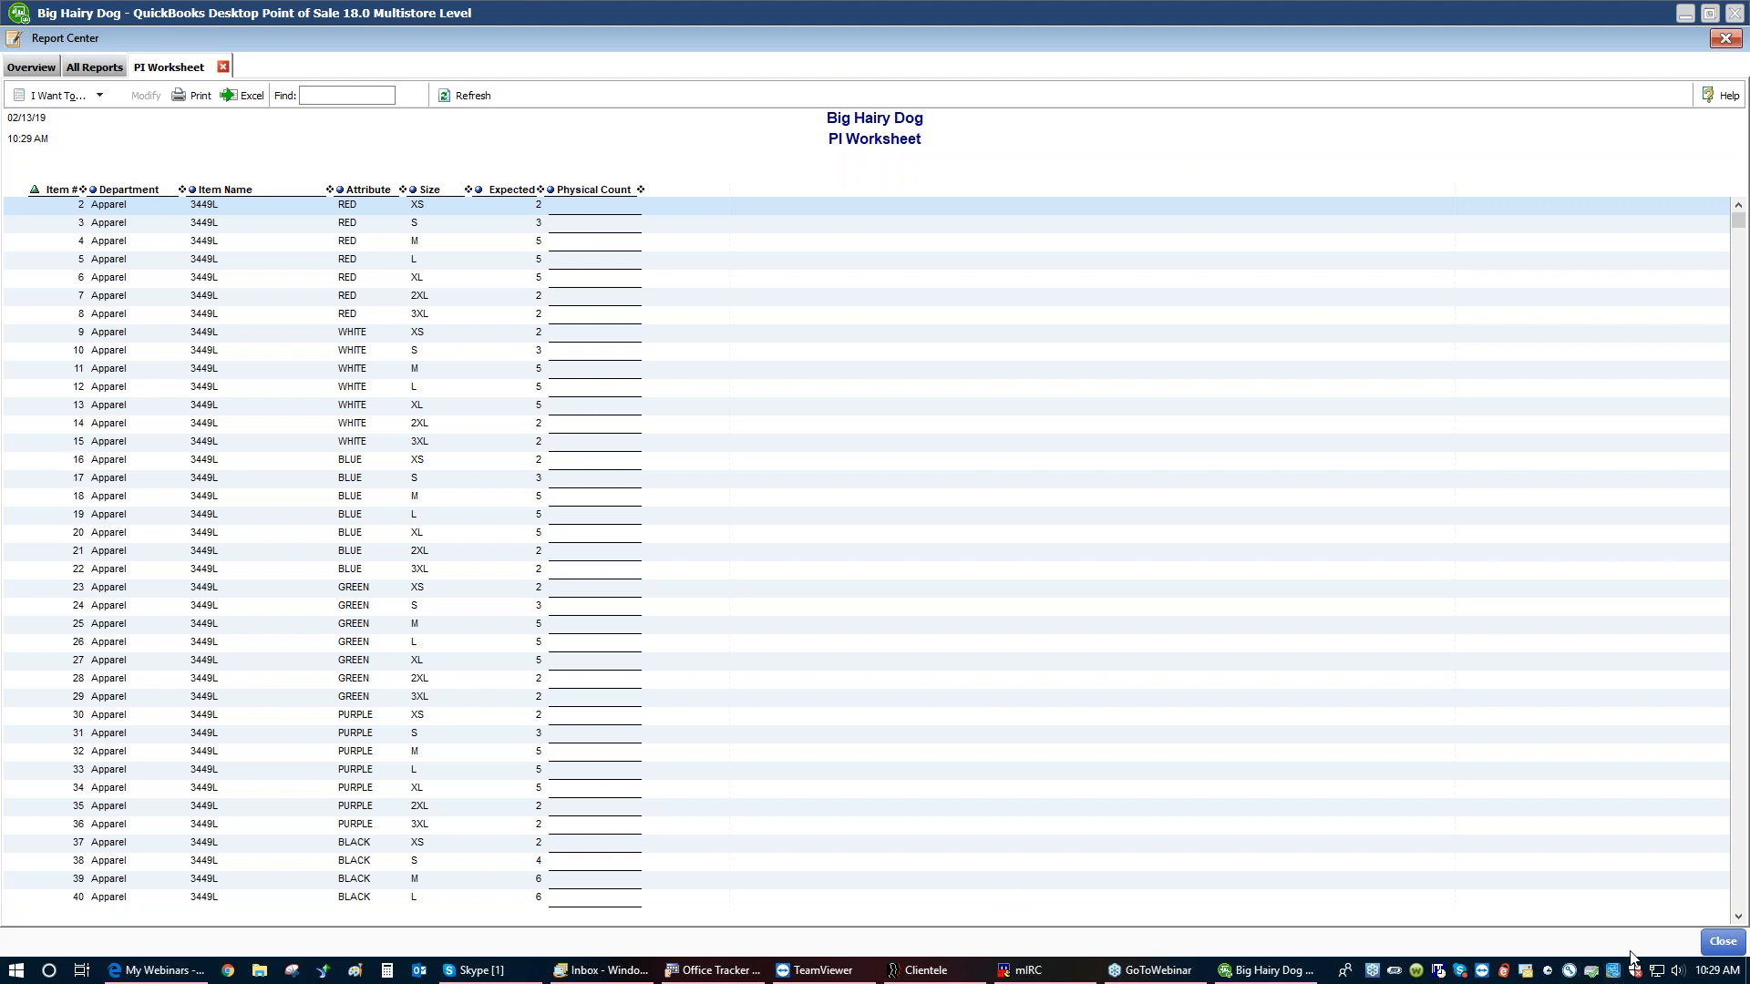
click(1721, 942)
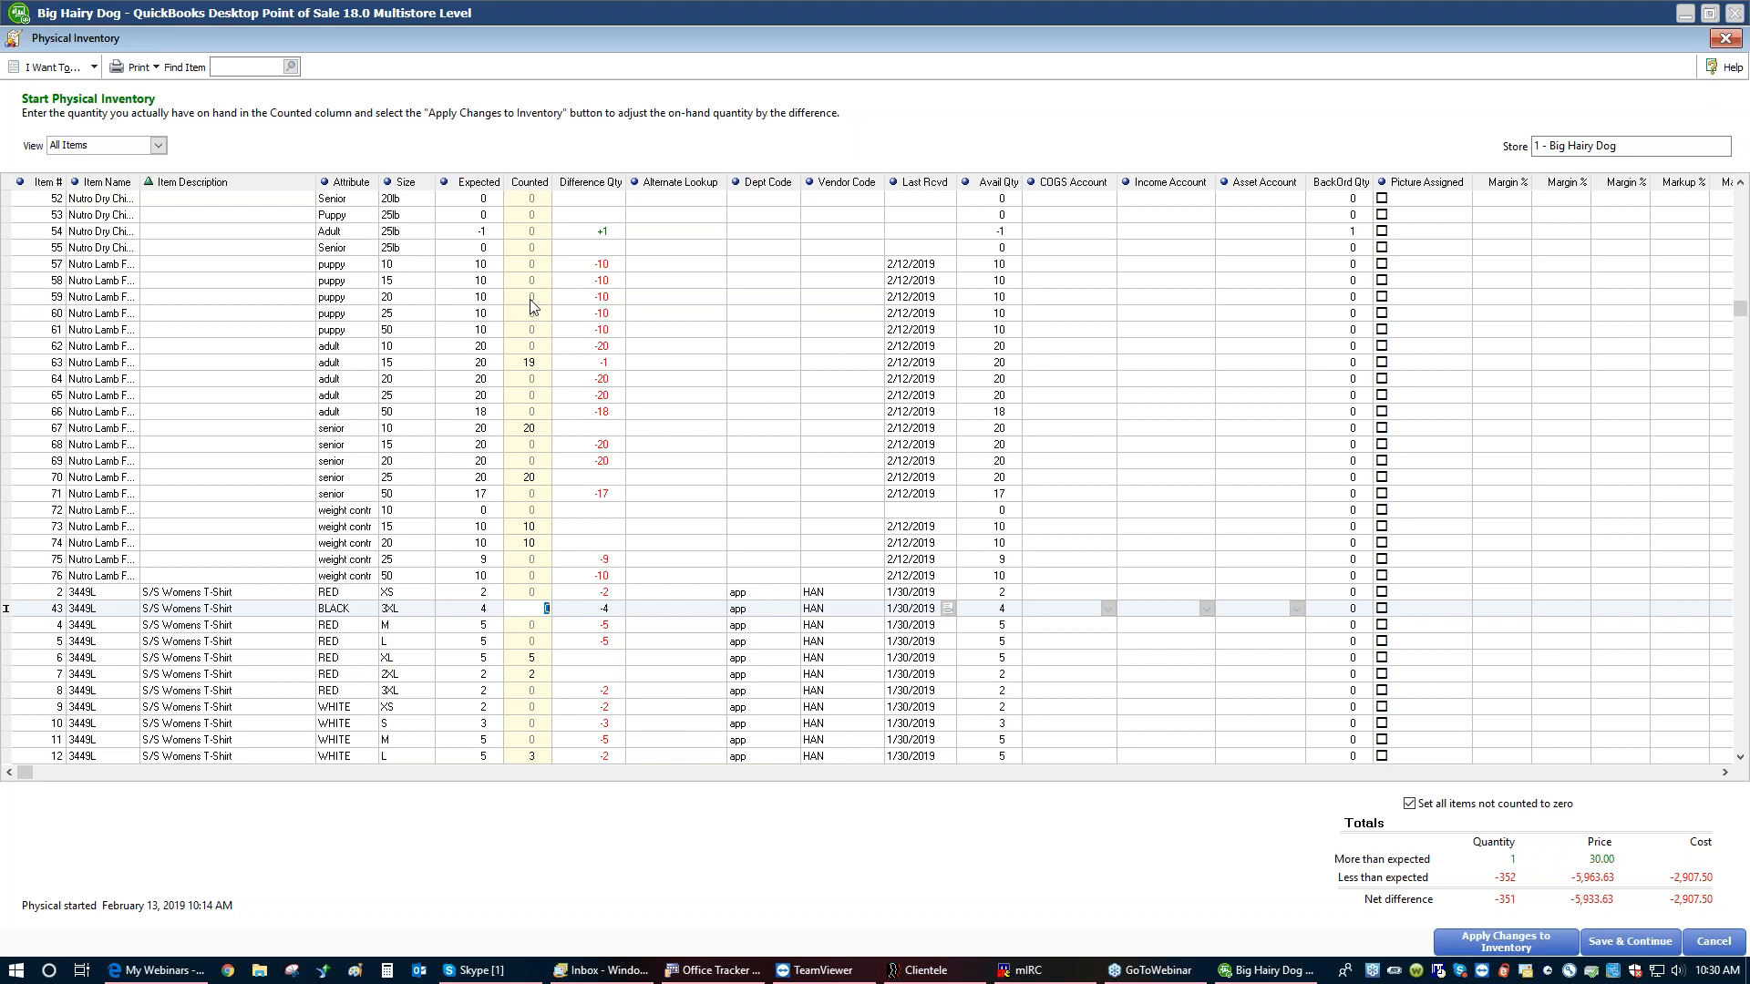
Turn off setting all uncounted items to zero, select the Nutro Lamb puppy size 10 row, and turn the option back on
click(1409, 803)
click(1410, 804)
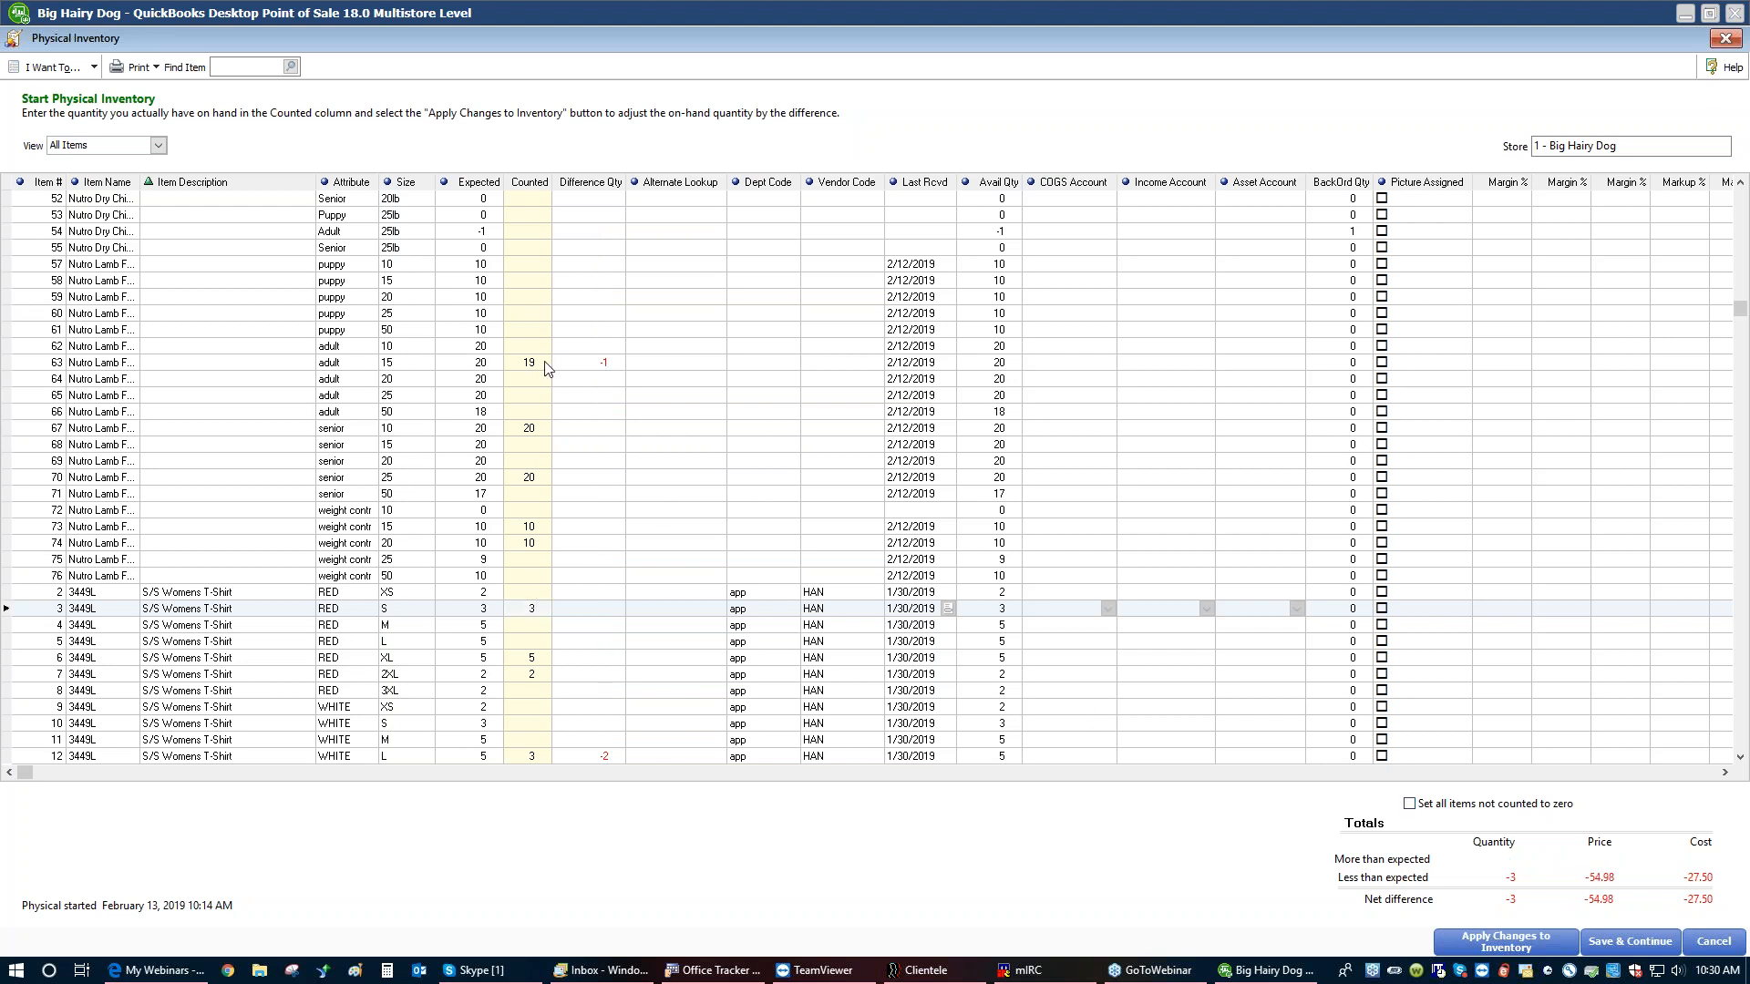
click(485, 266)
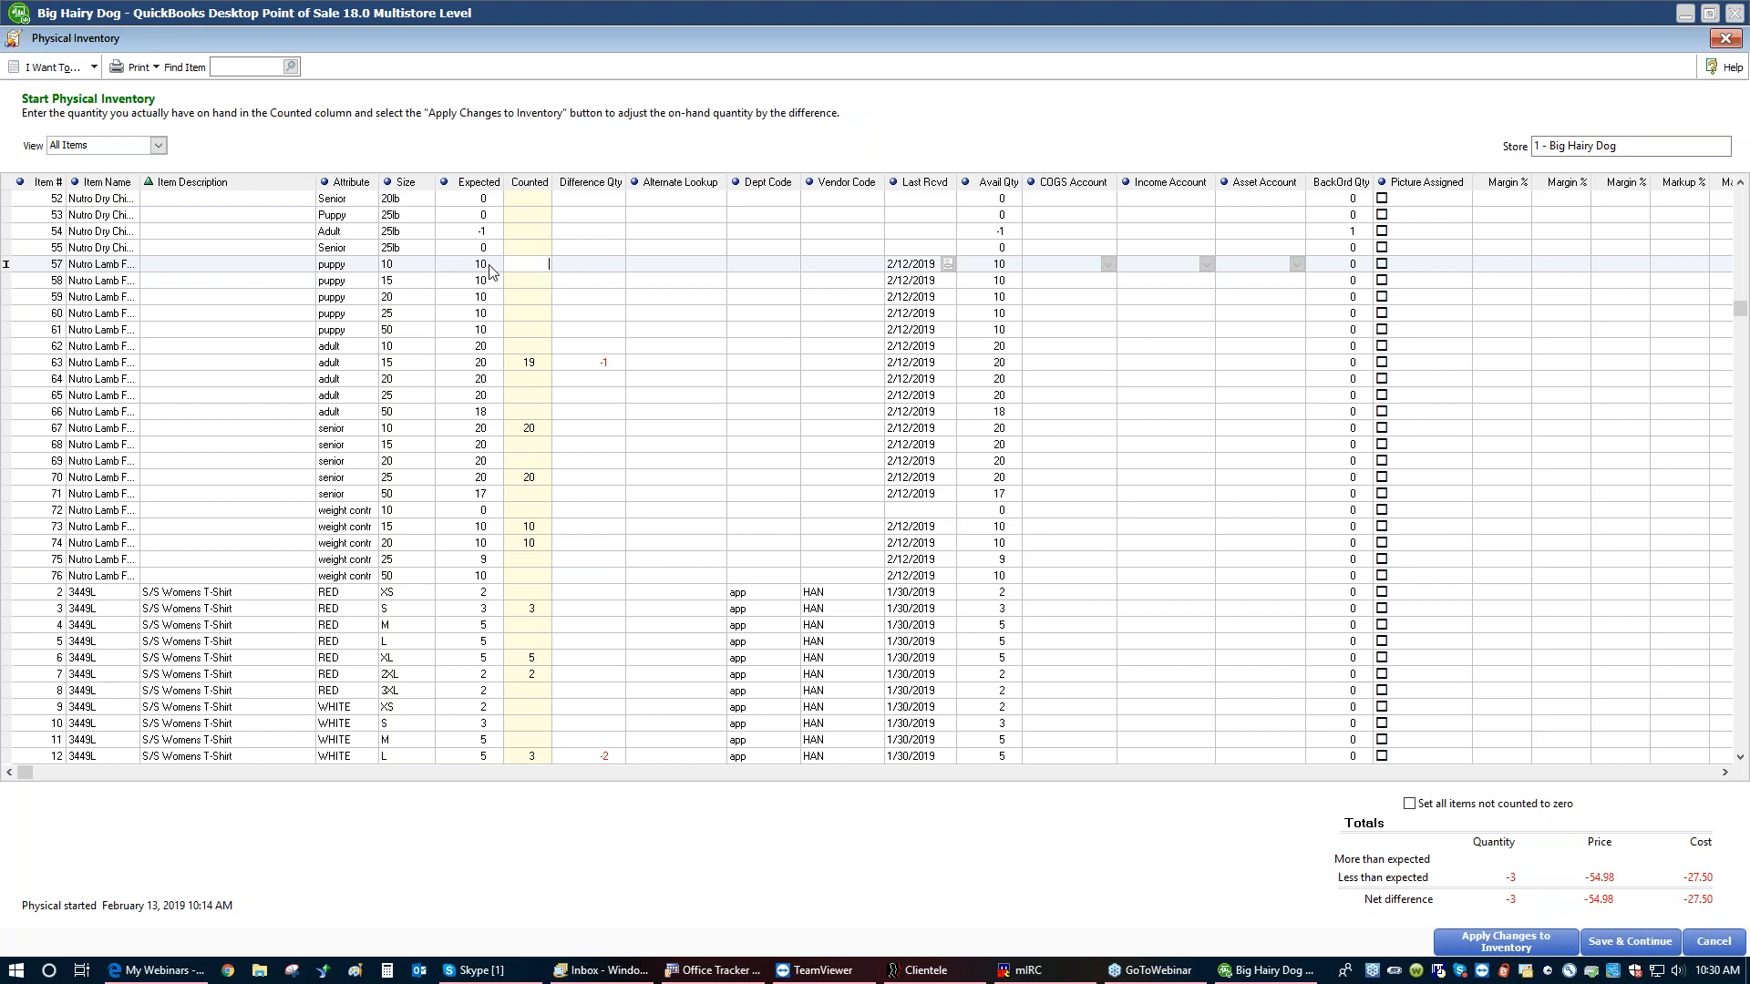
click(1410, 803)
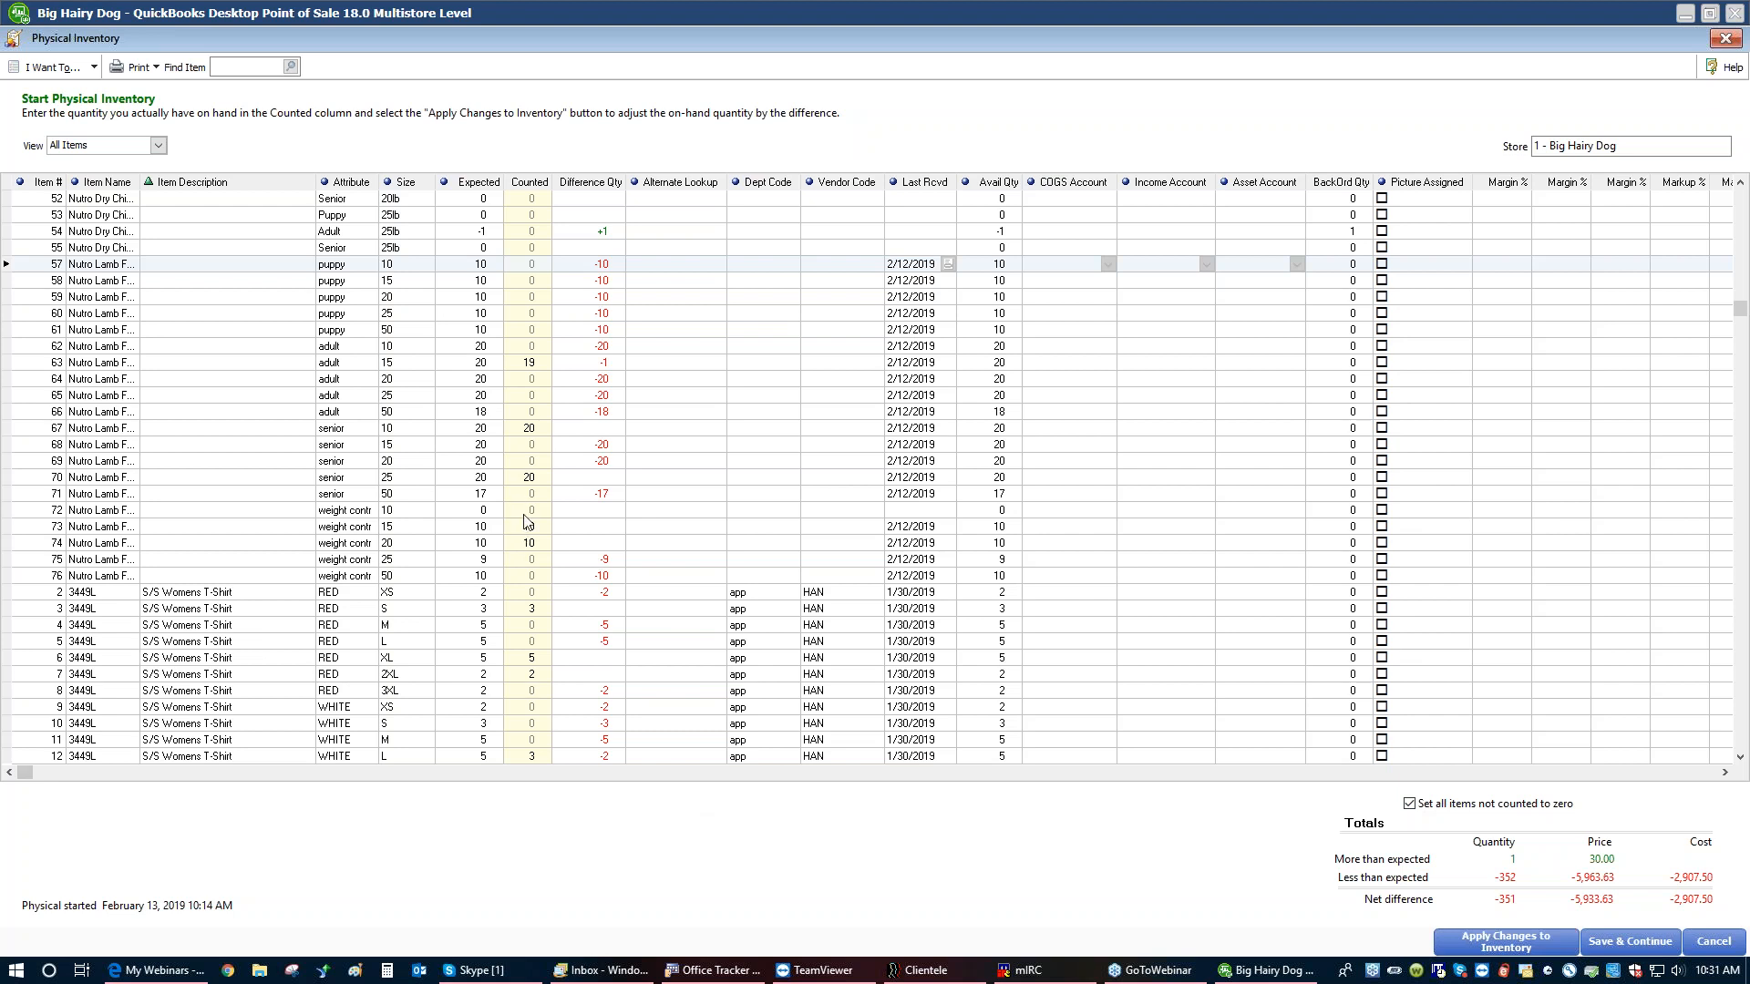
Back out of applying the changes to inventory, and check the PI Detail Report once more before closing it
click(1506, 946)
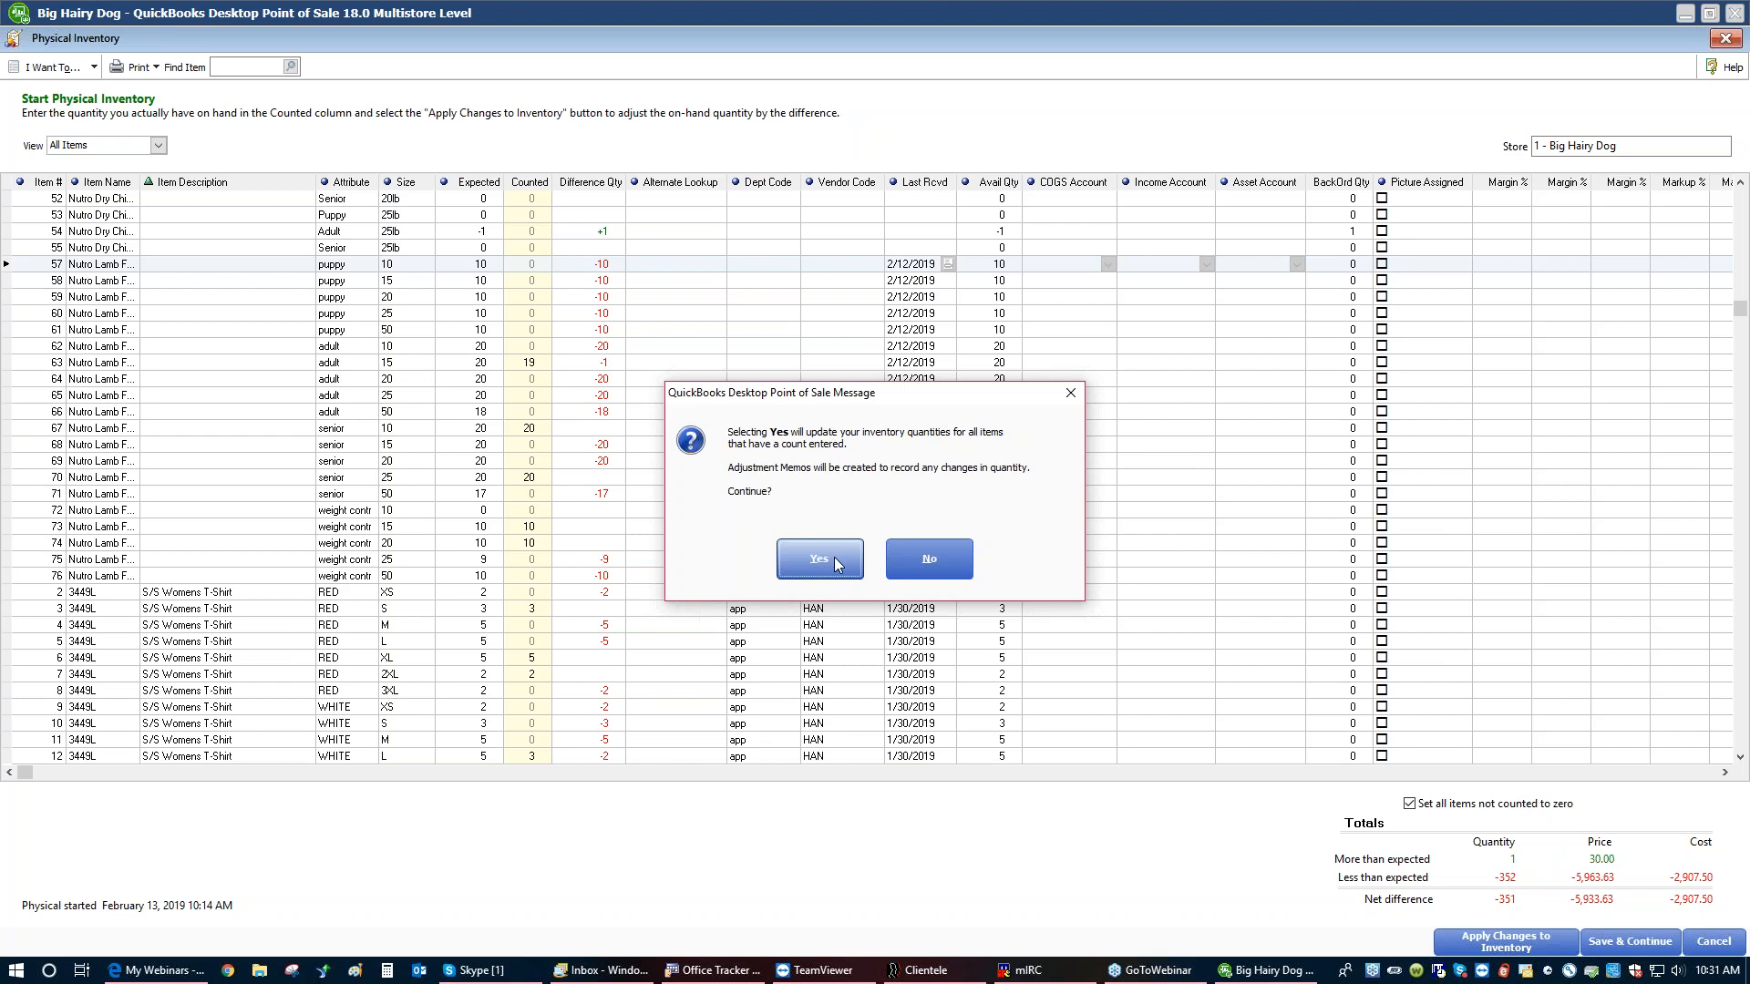
click(927, 562)
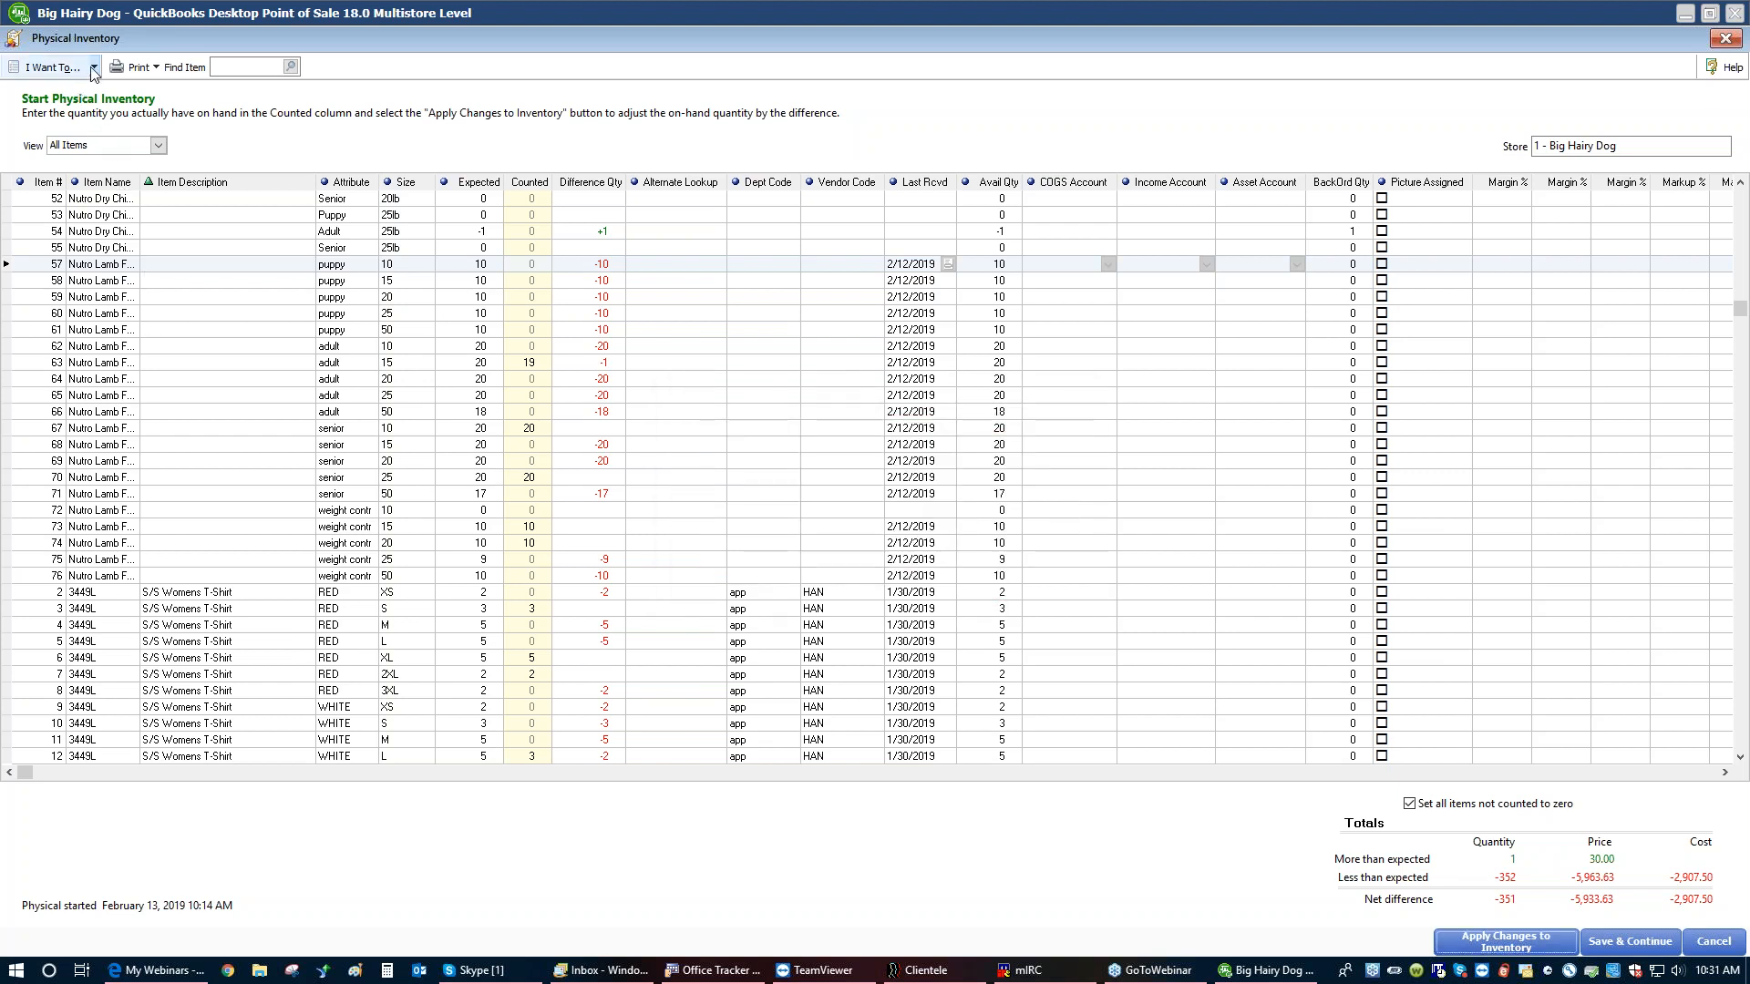
click(156, 67)
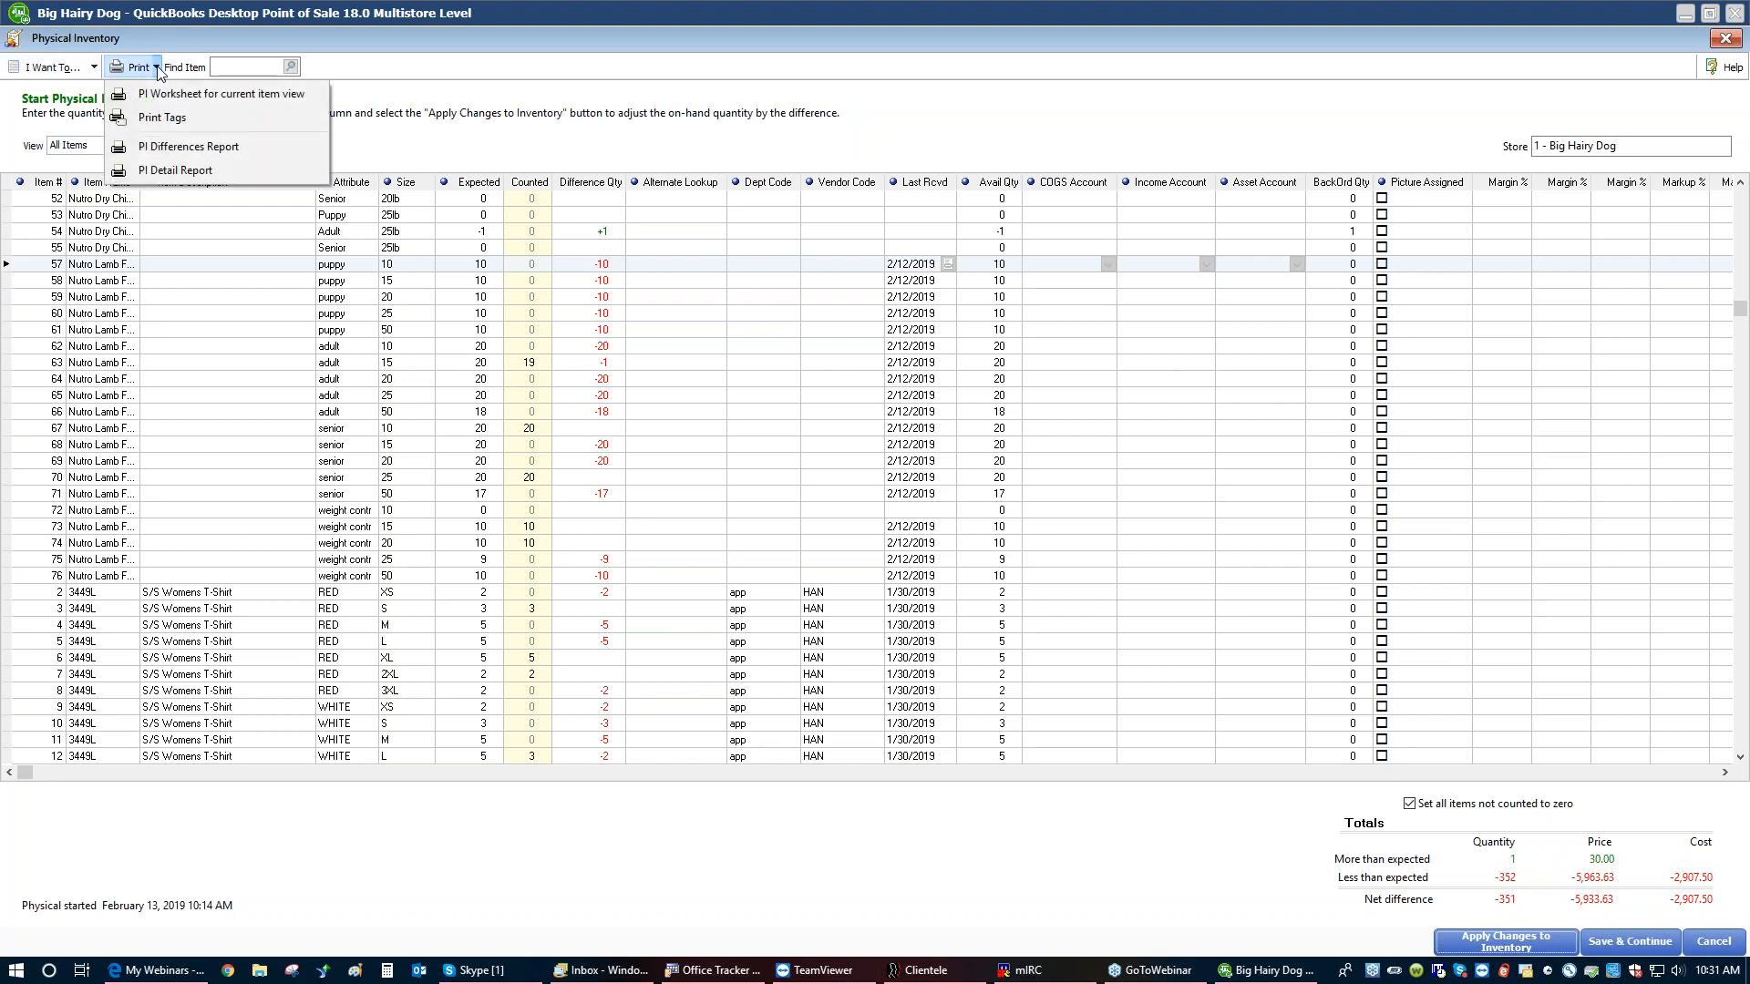
click(151, 169)
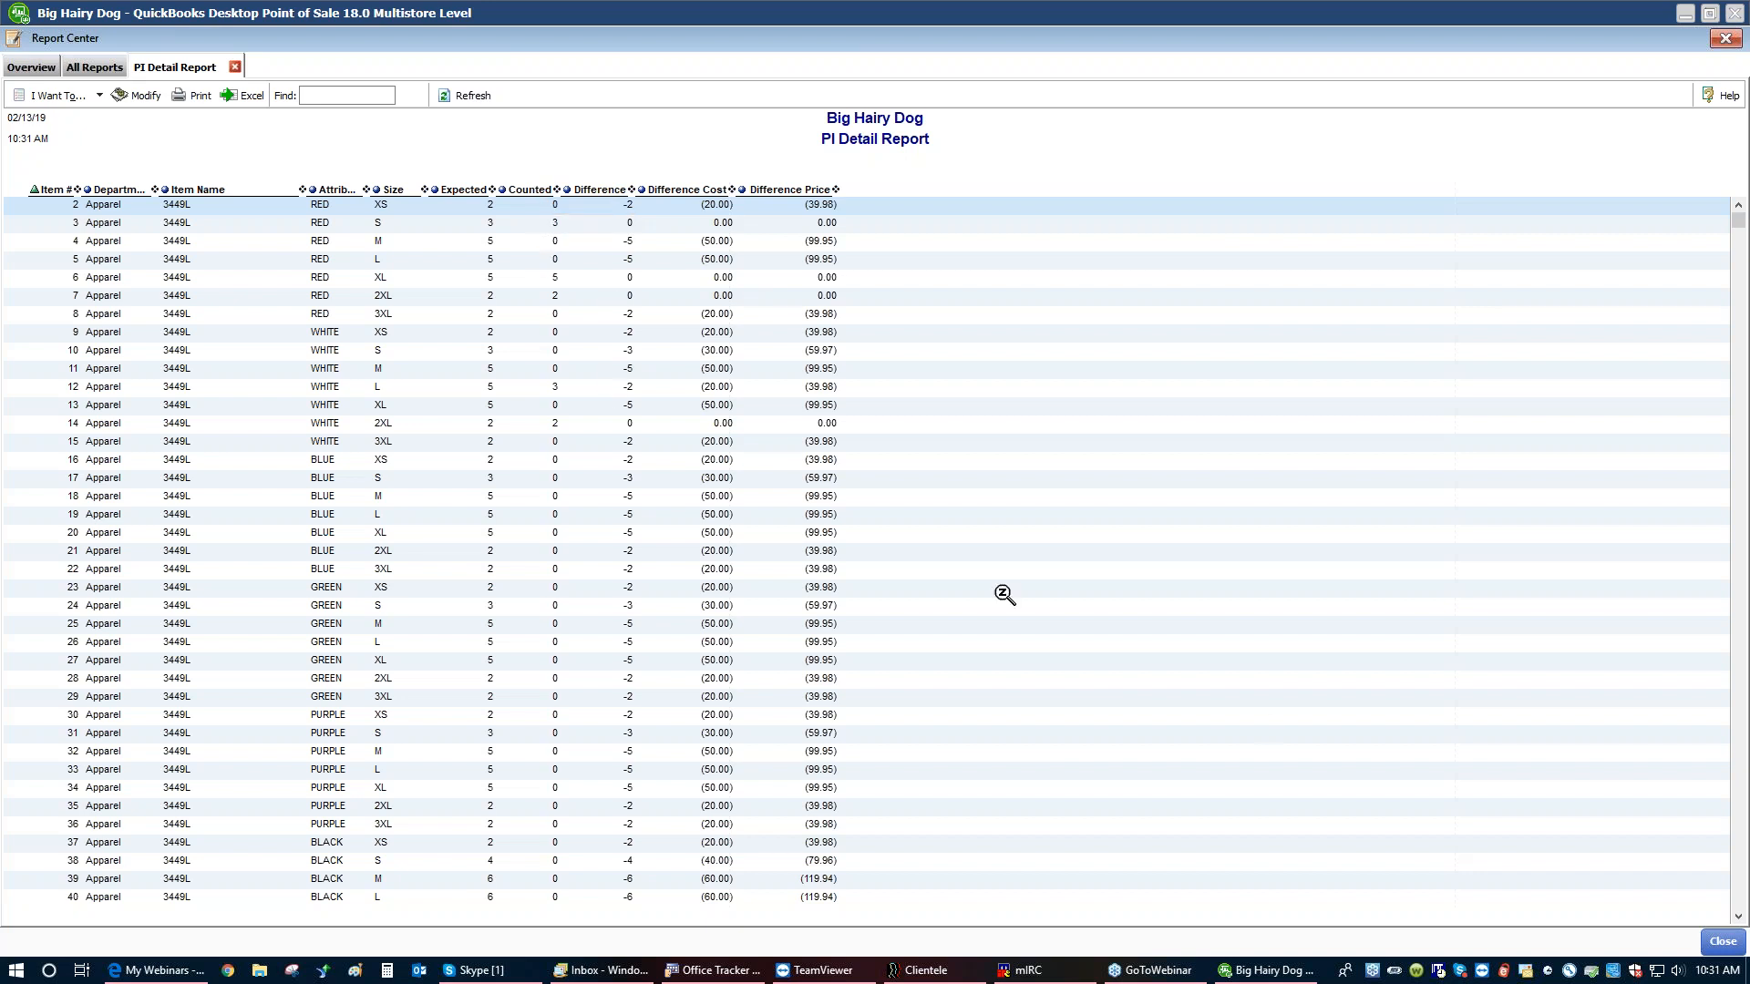
click(1725, 941)
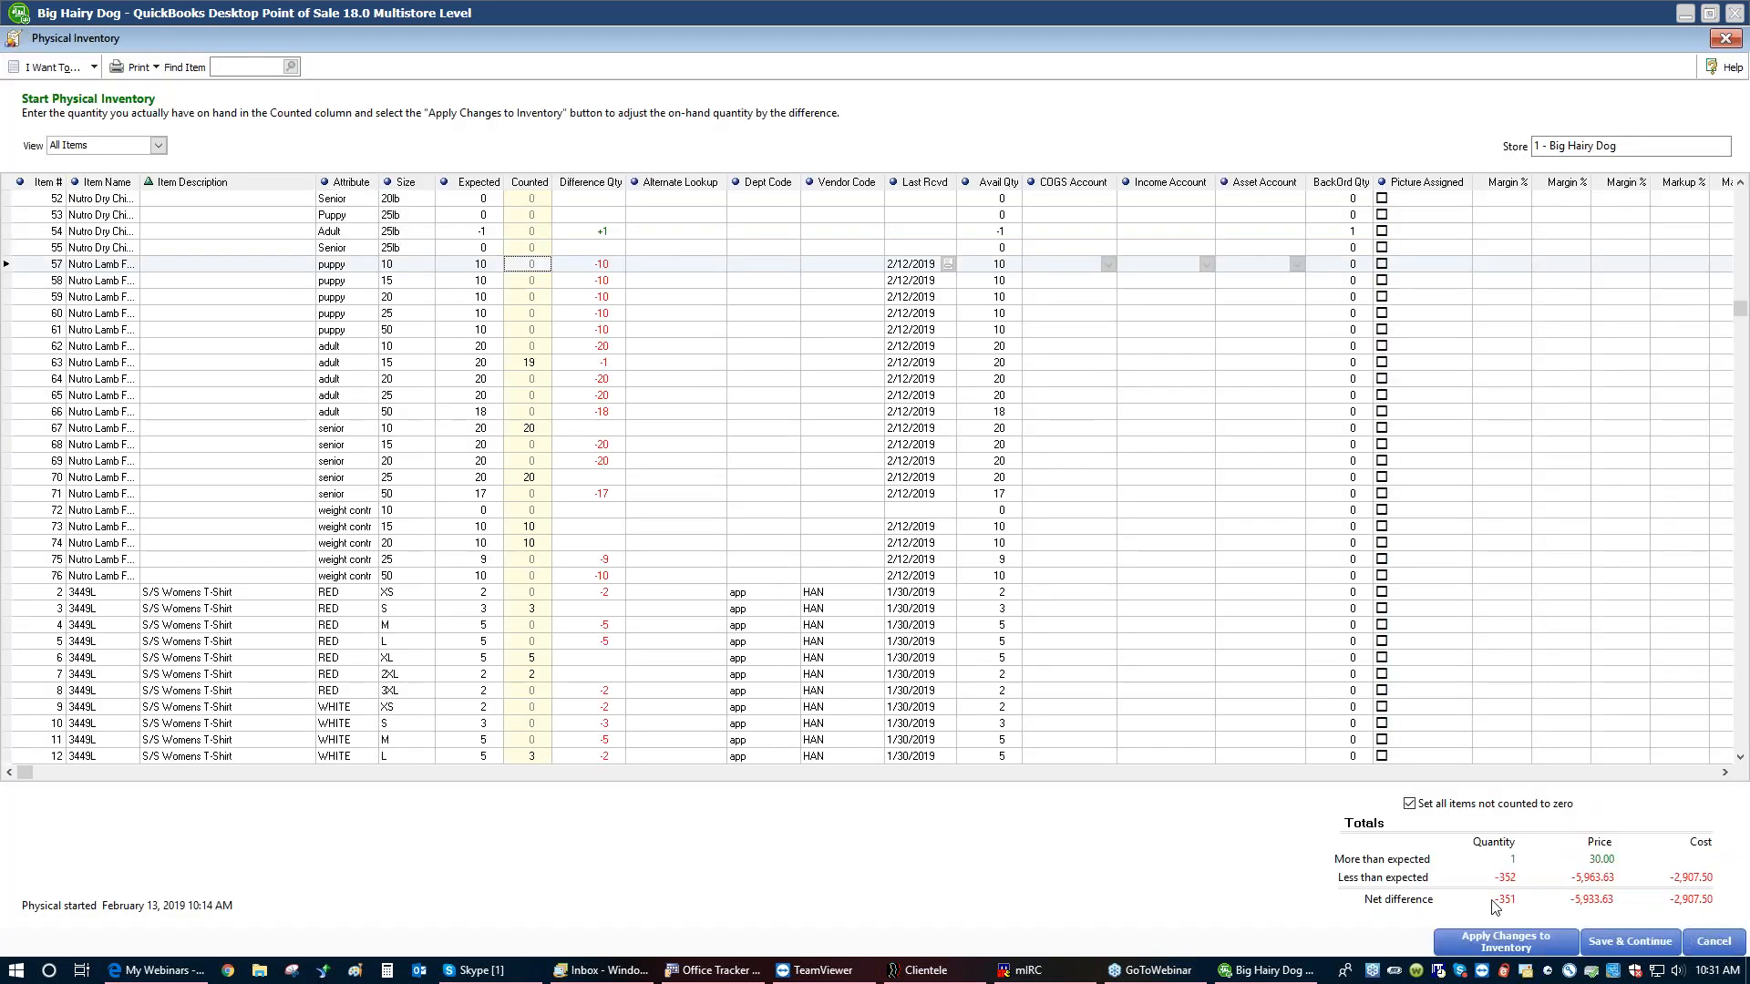
Apply the physical inventory changes to inventory, confirming the quantity update and the adjustment memo
click(1506, 947)
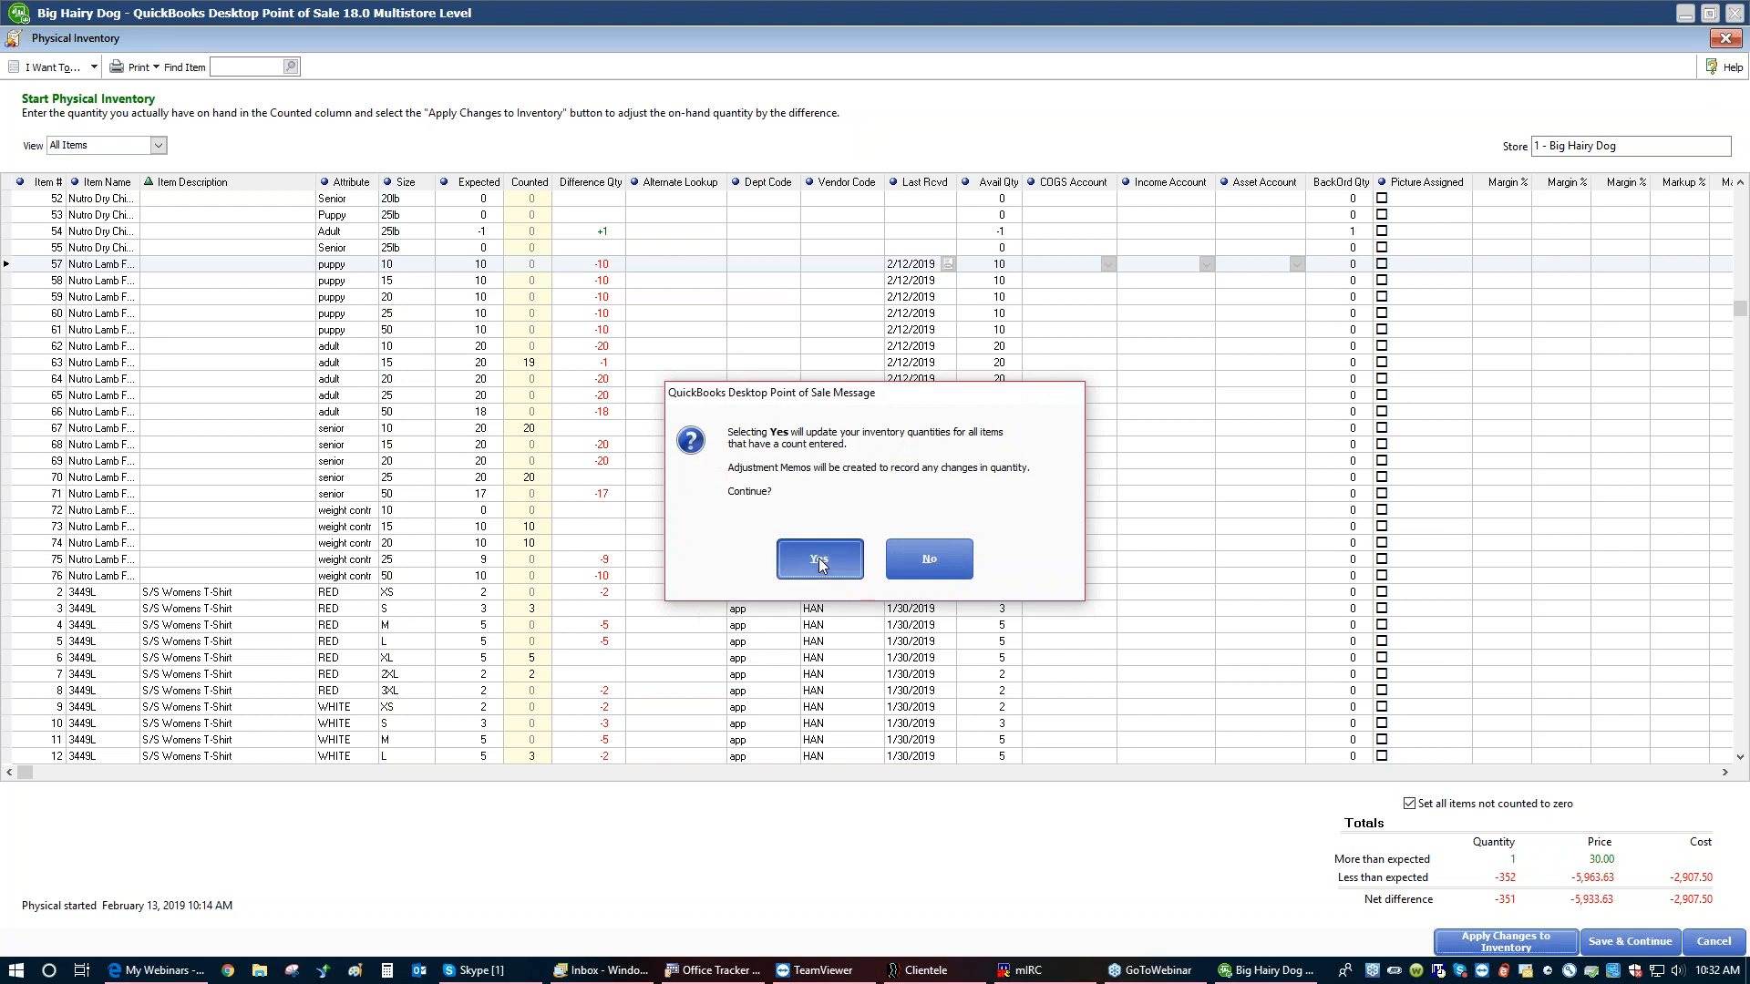
click(820, 562)
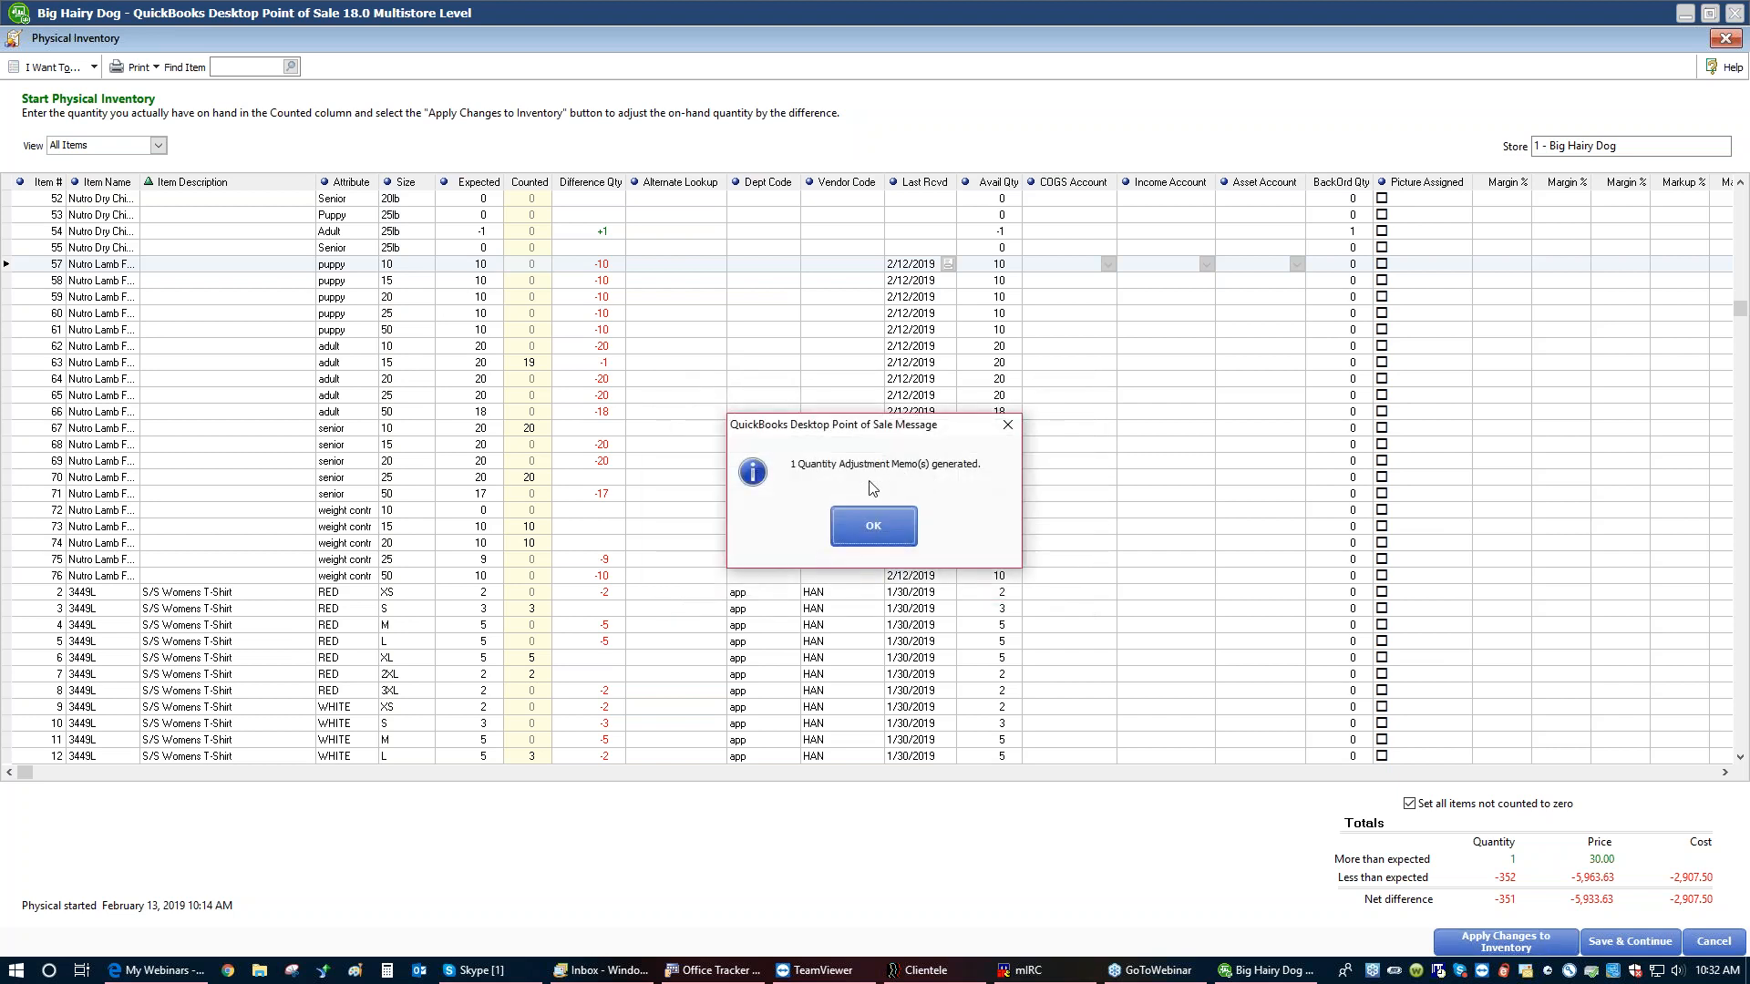
click(873, 528)
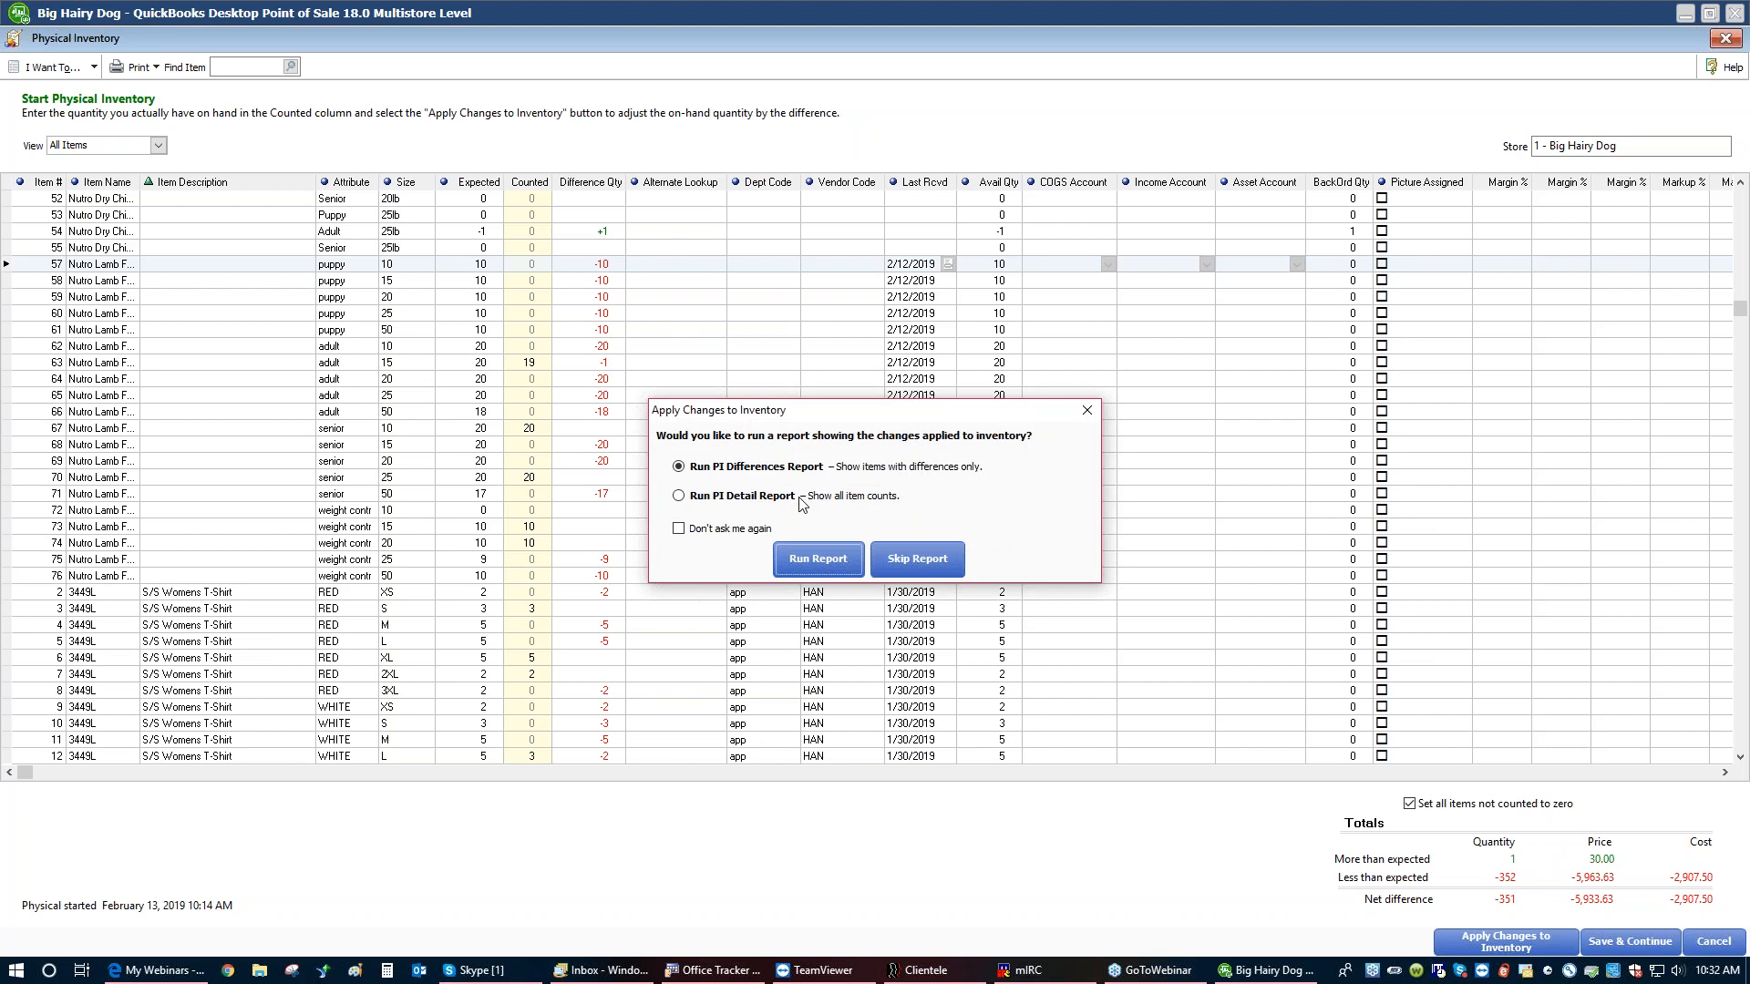
Choose the PI Detail Report for the applied inventory changes, run it as a preview, and maximize the preview window
click(678, 496)
click(819, 559)
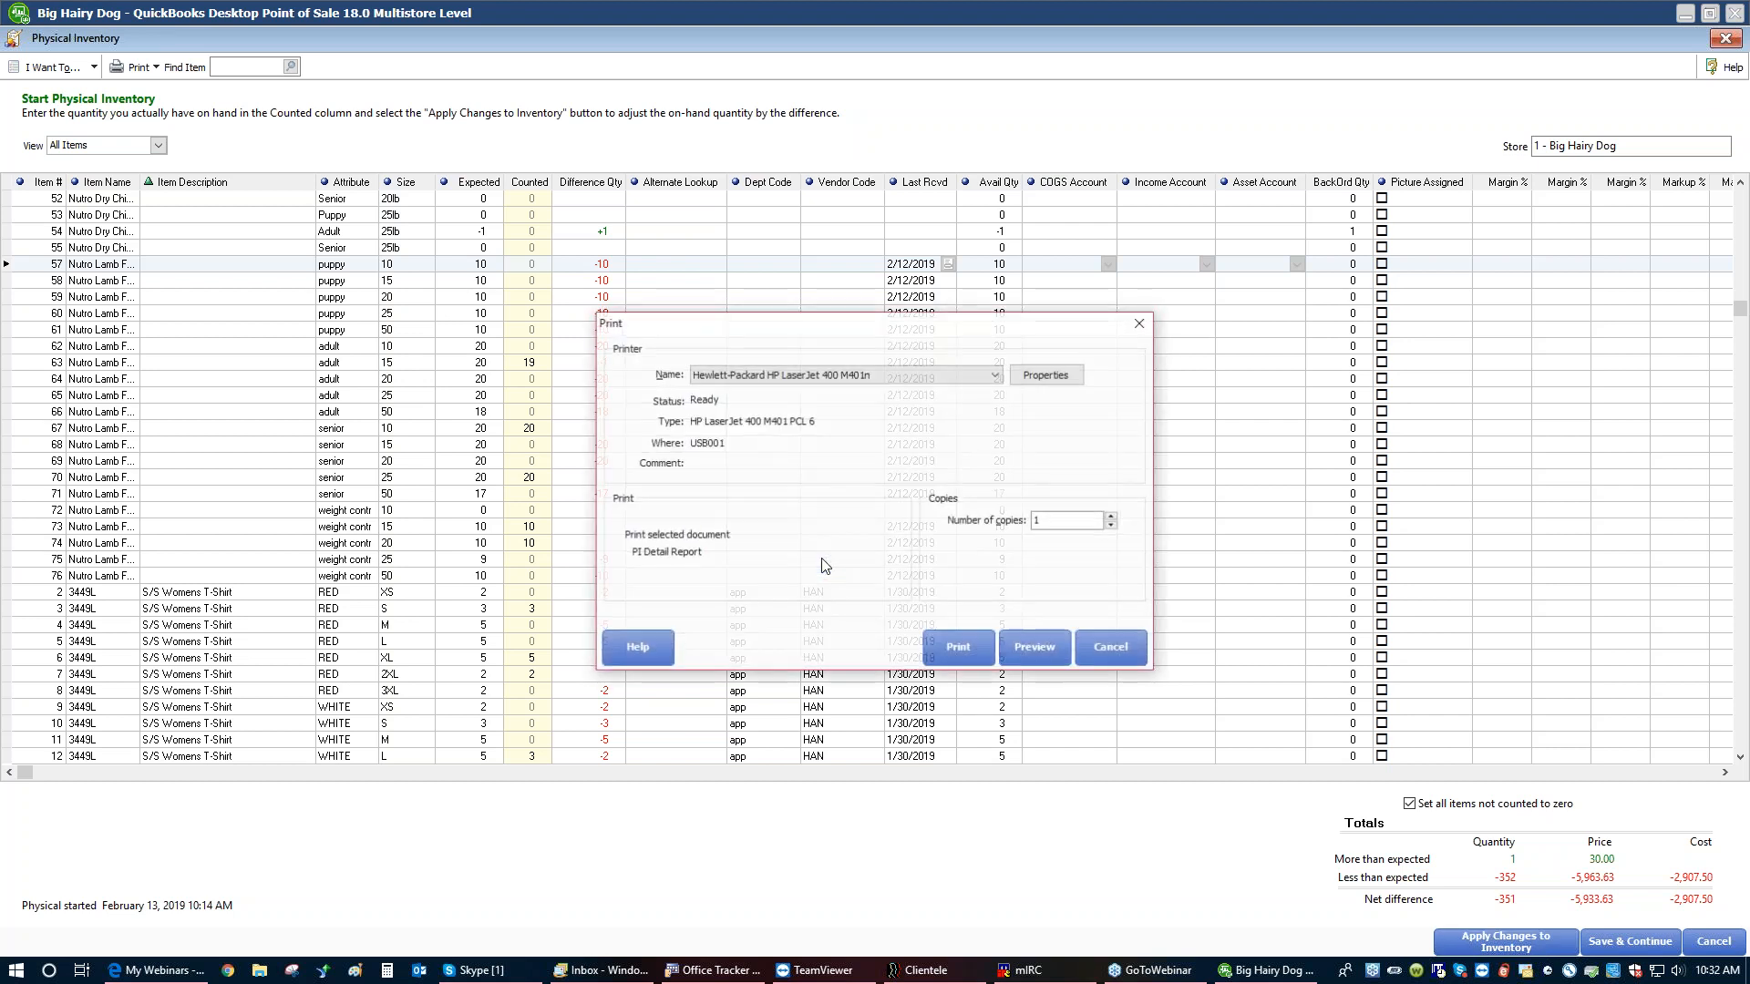
click(1035, 647)
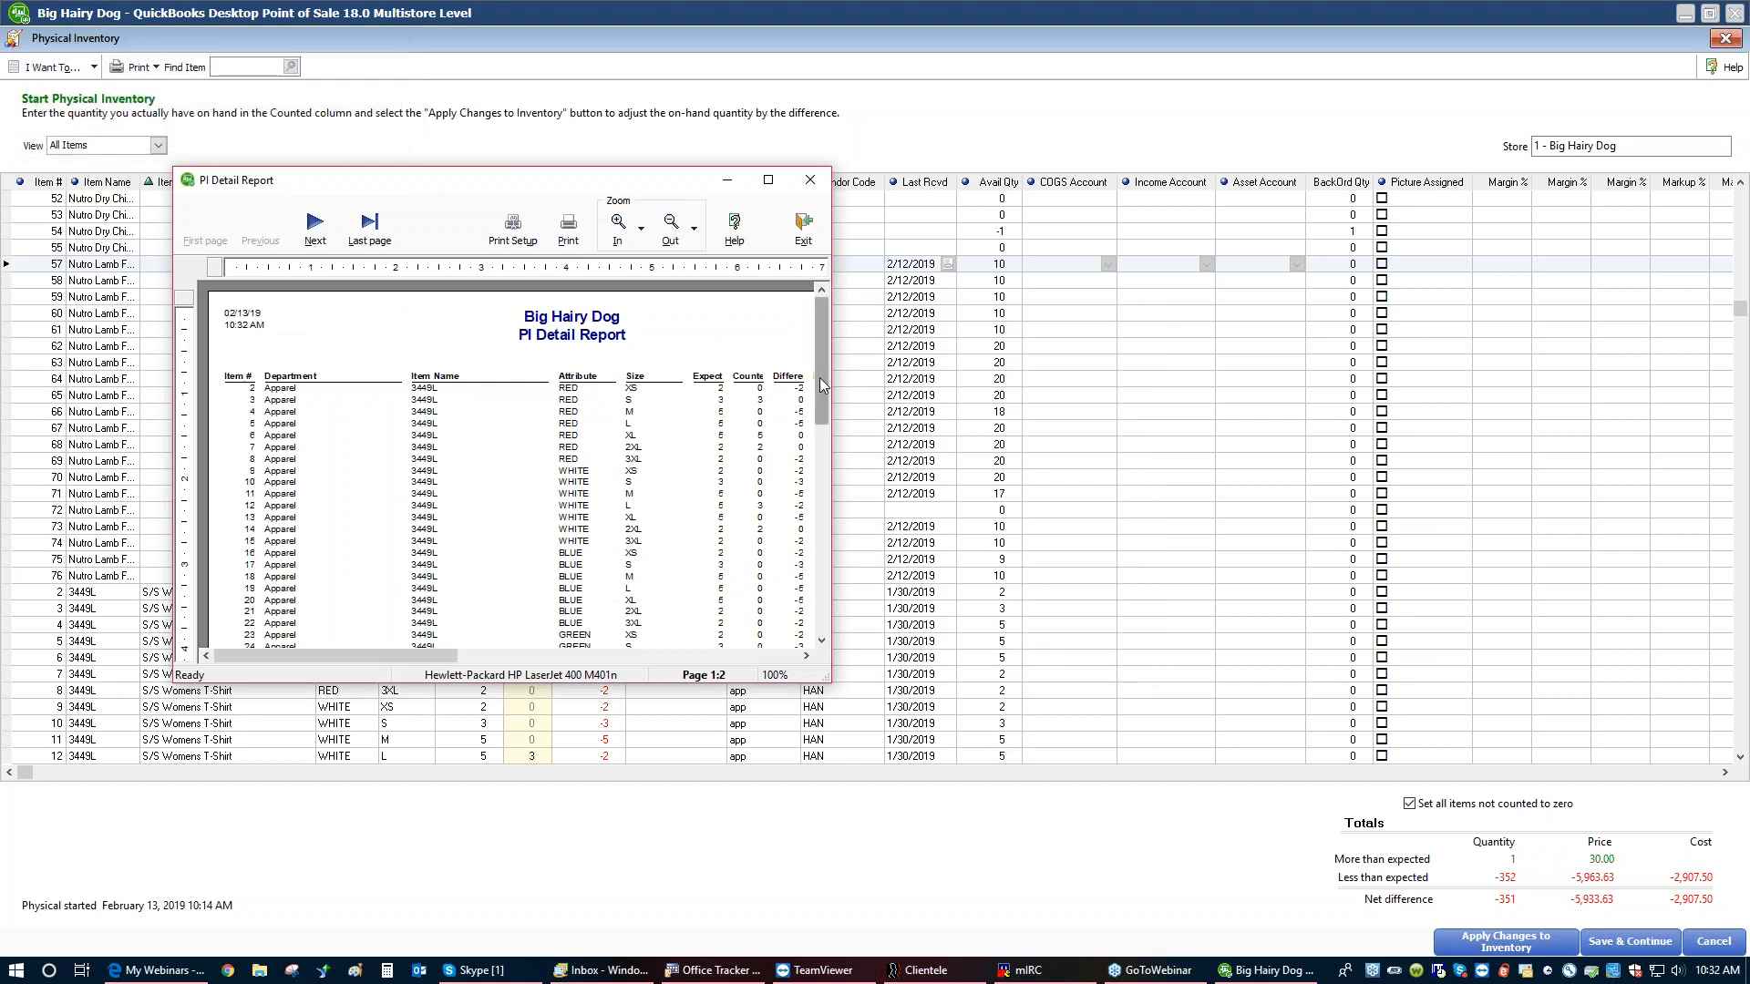
click(768, 180)
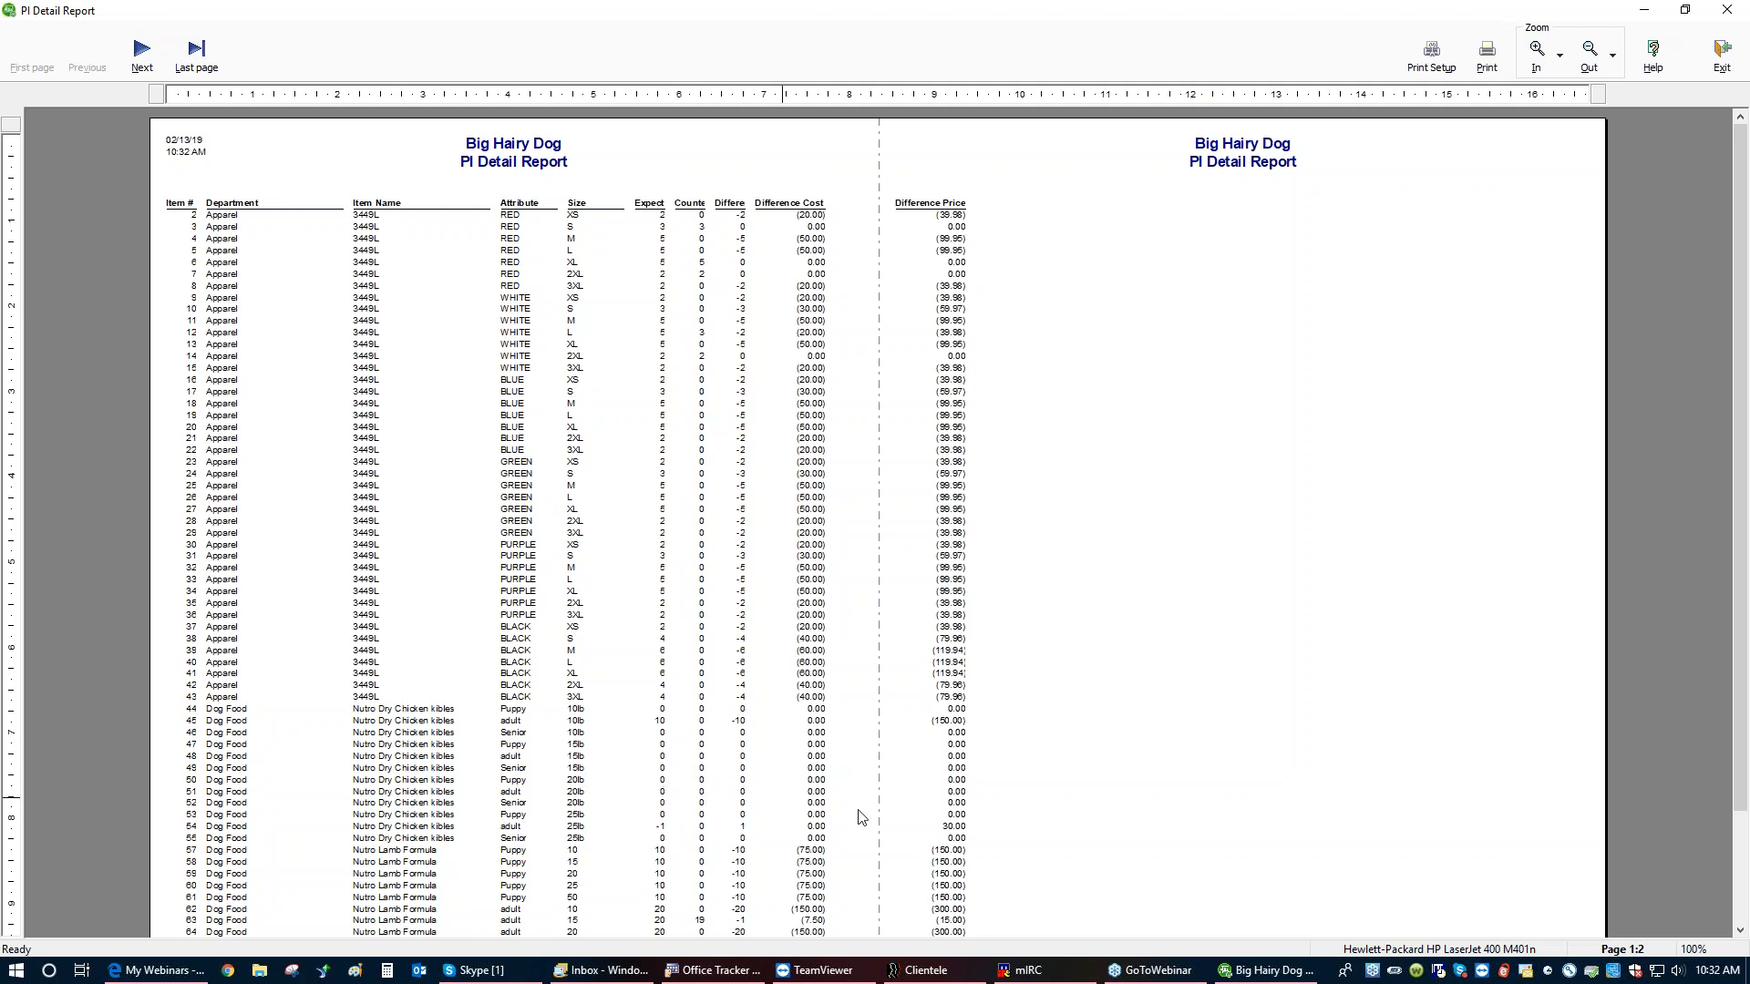
Review the PI Detail Report through its last page, check the cost and price difference totals, and exit the preview
drag(1742, 725, 1746, 834)
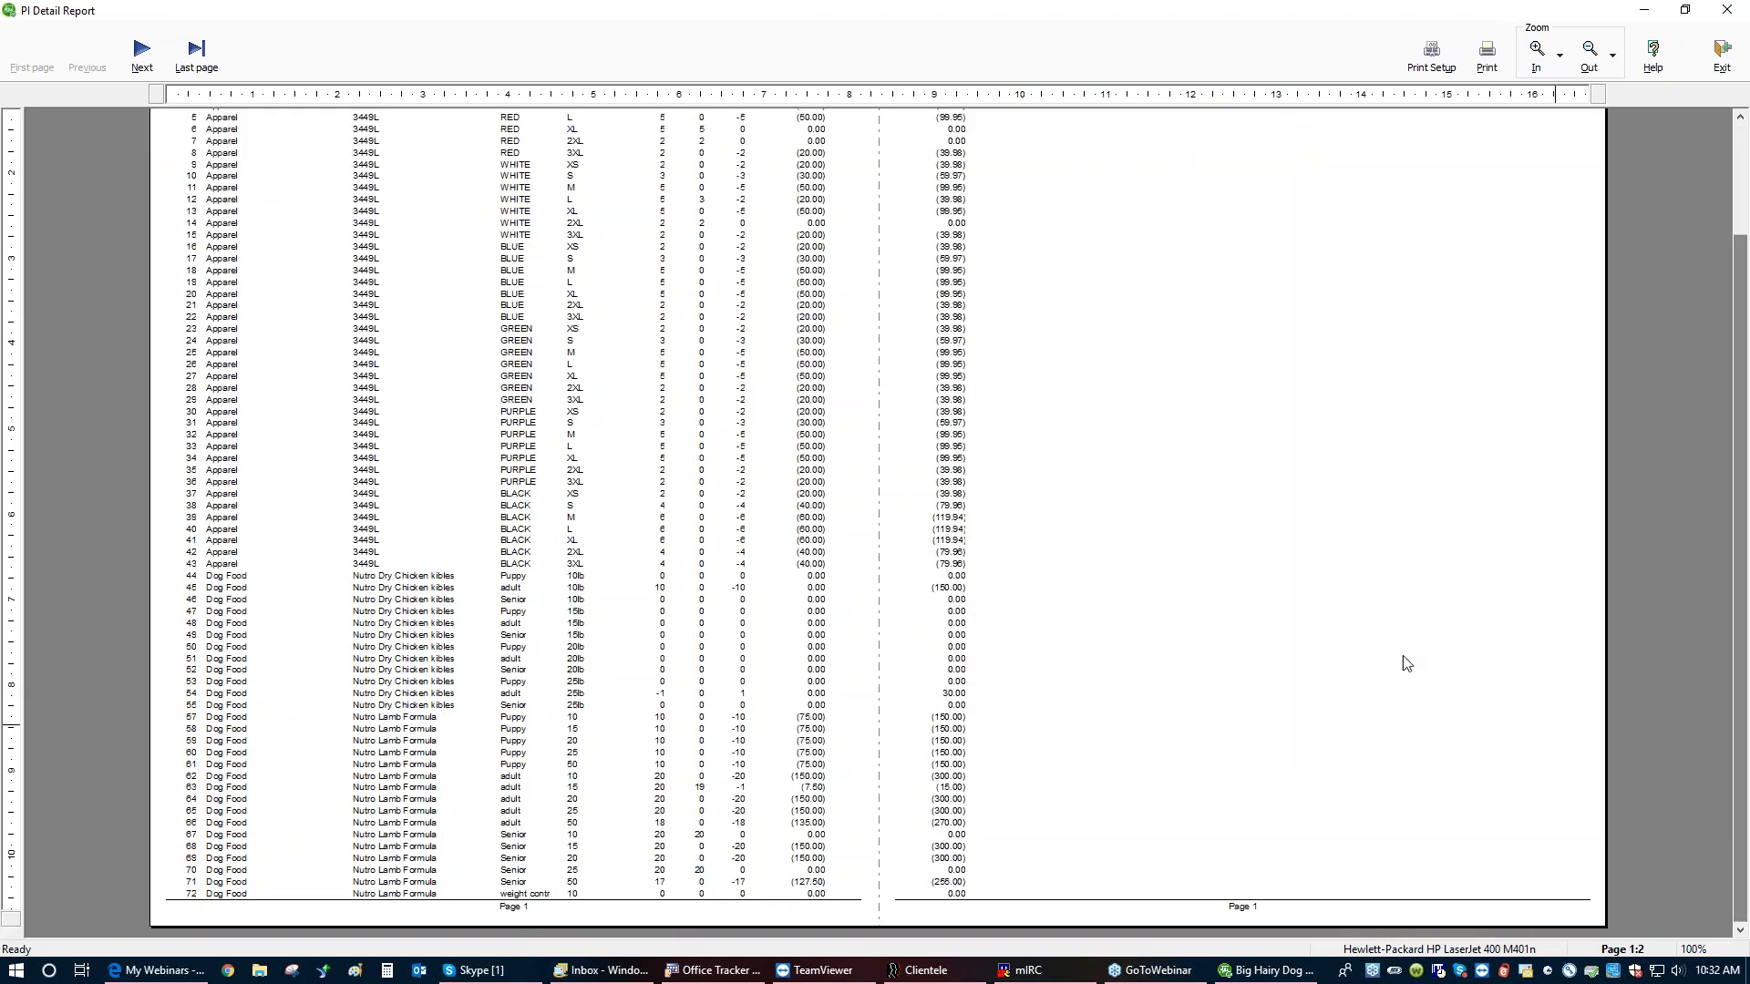
click(195, 55)
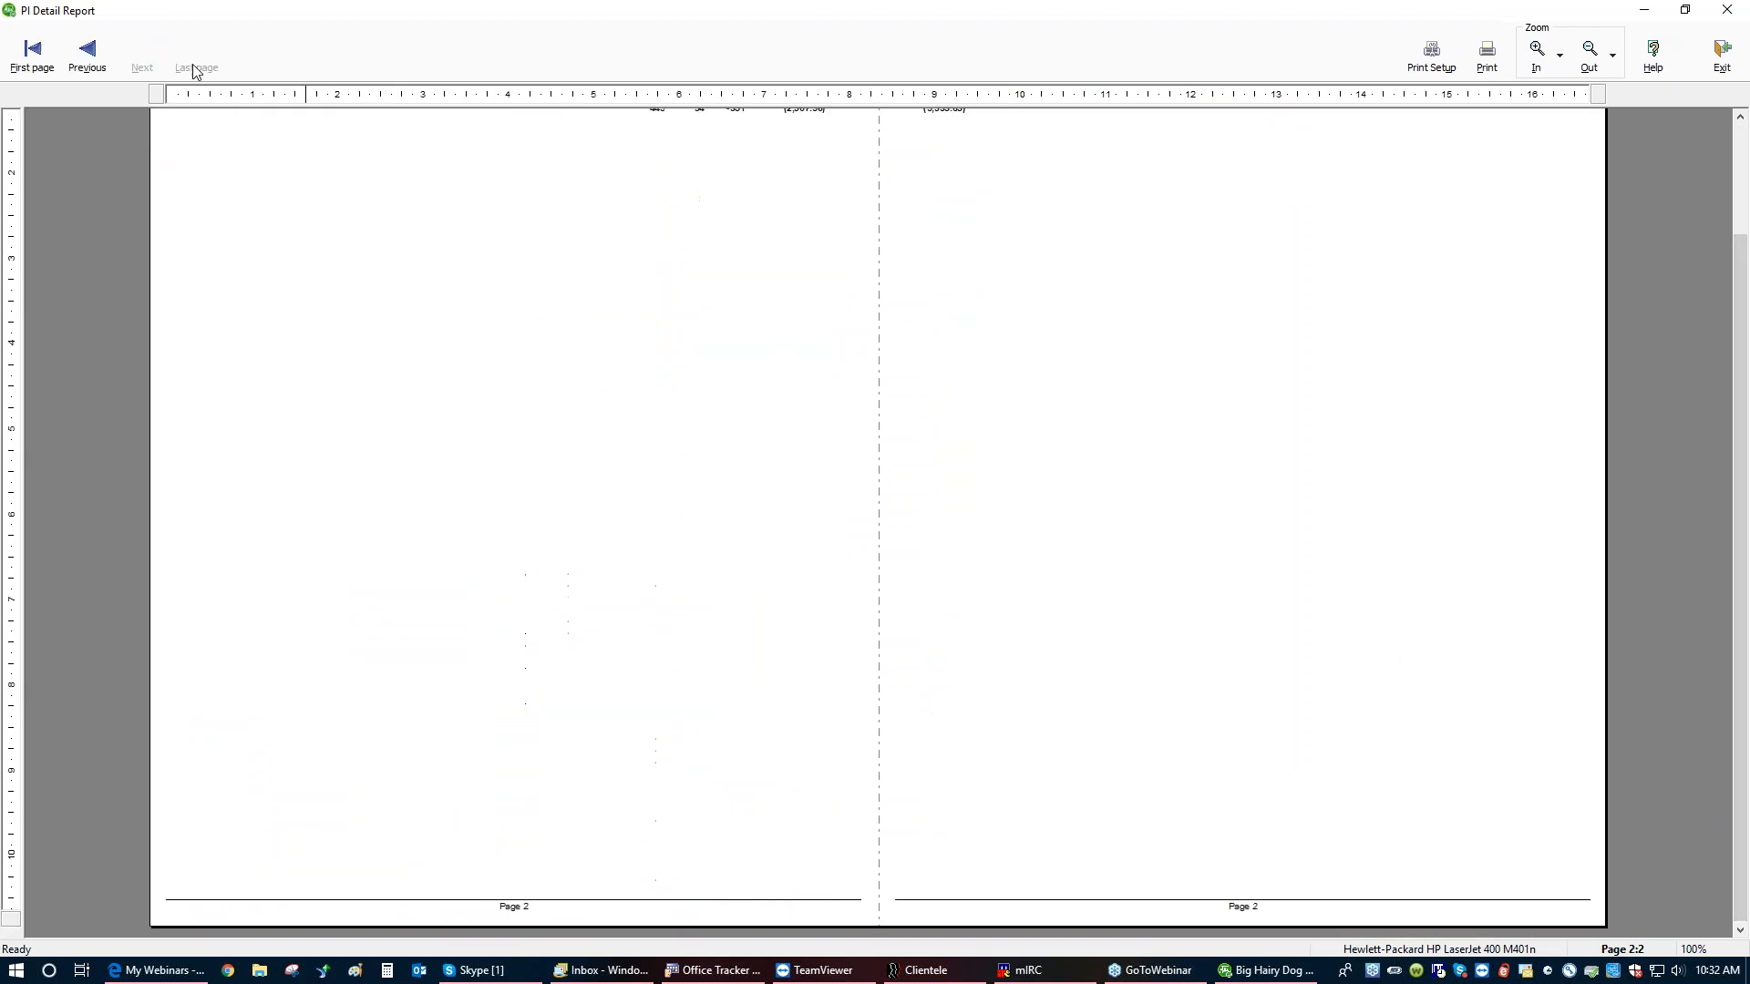
drag(1743, 872, 1743, 763)
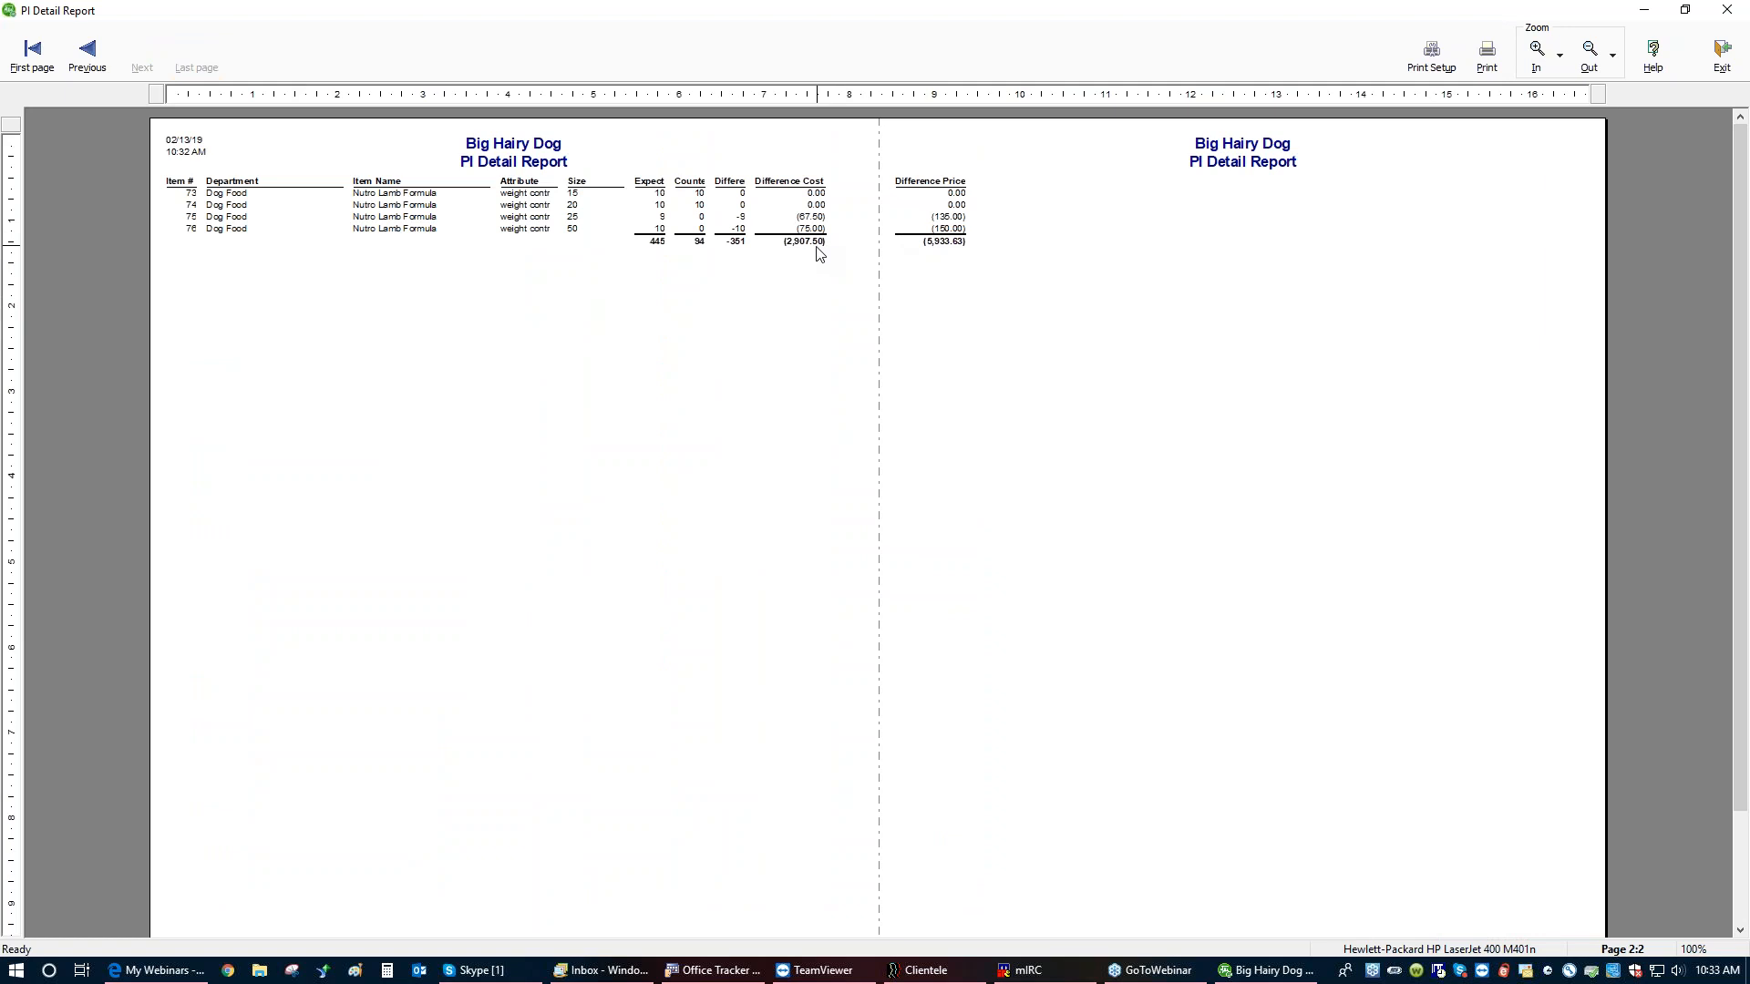
click(1720, 57)
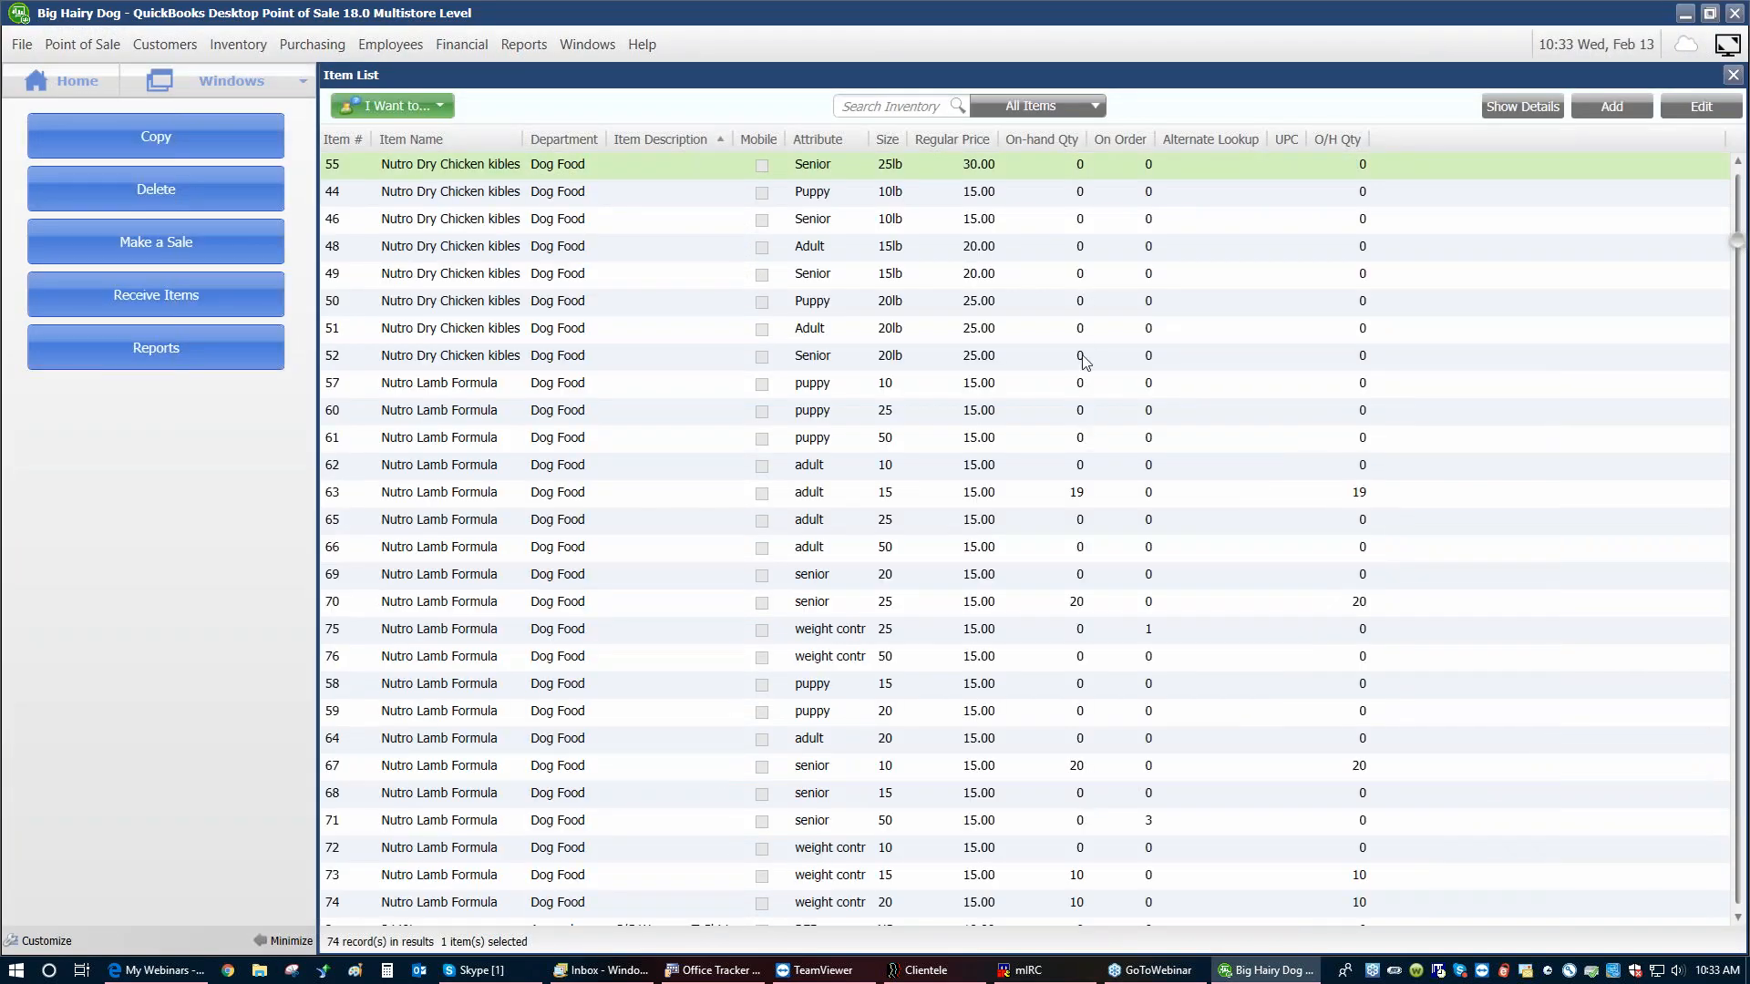
Check the on-hand quantities in the item list for the Nutro Lamb adult 15 and senior 25 items and the women's T-shirts
click(1077, 503)
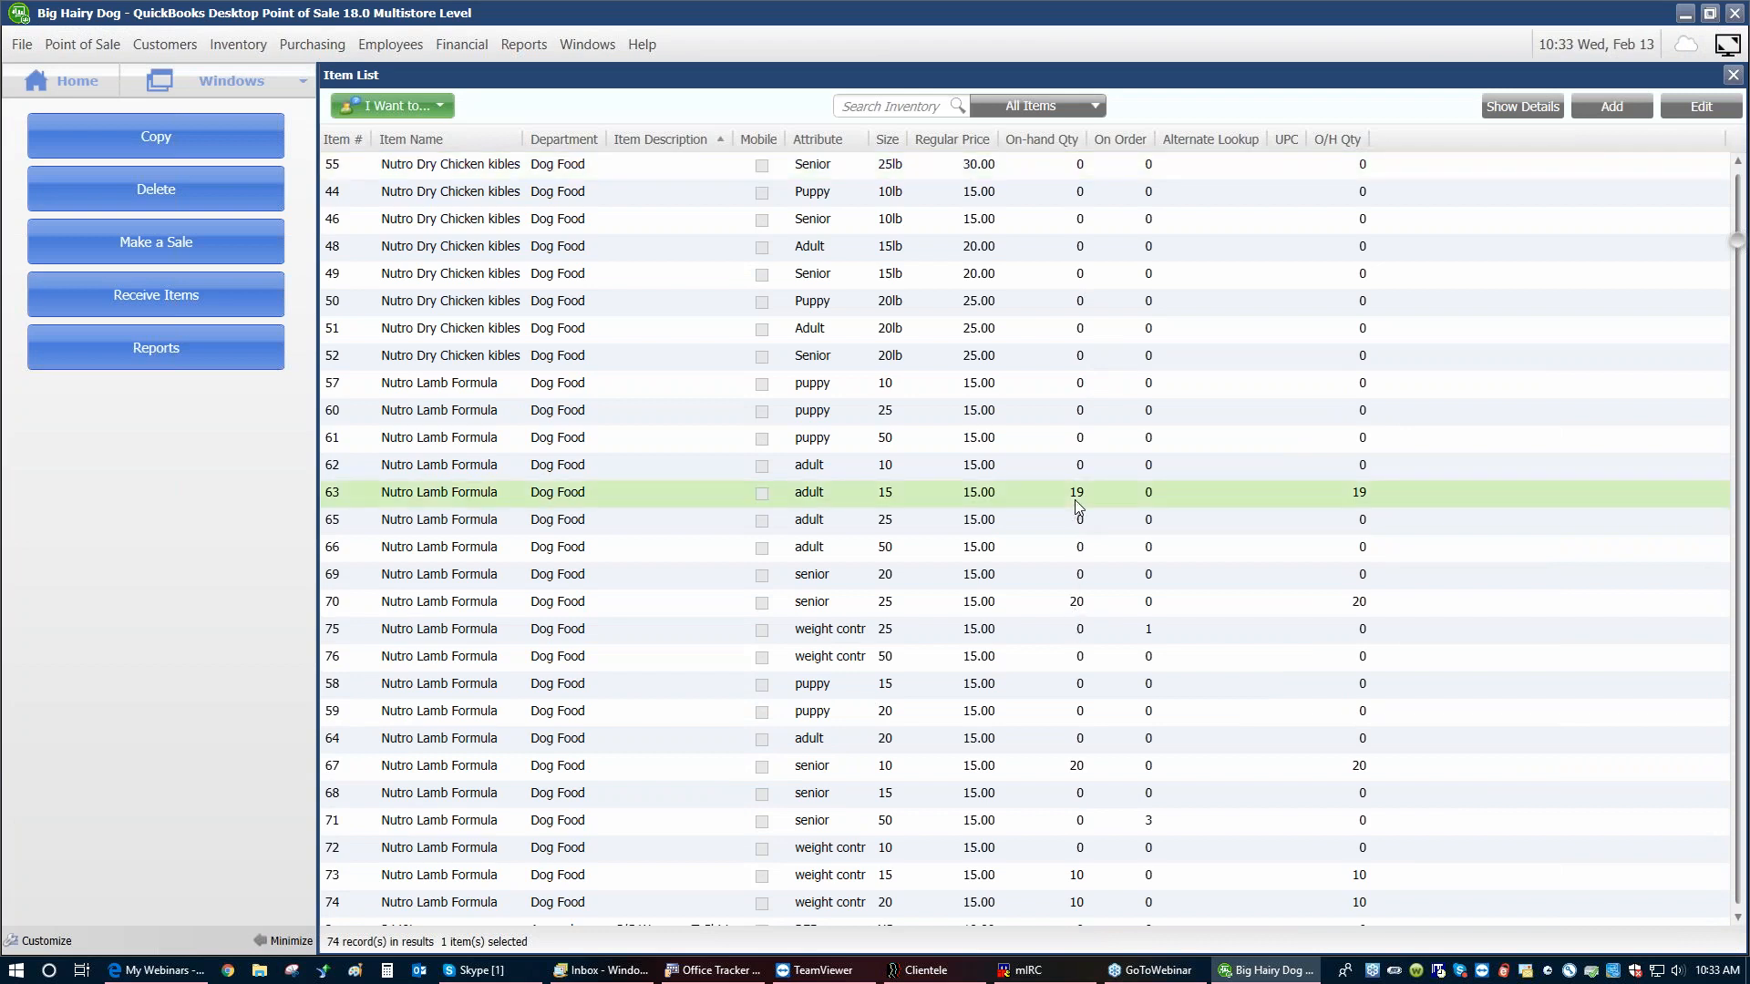
click(1082, 609)
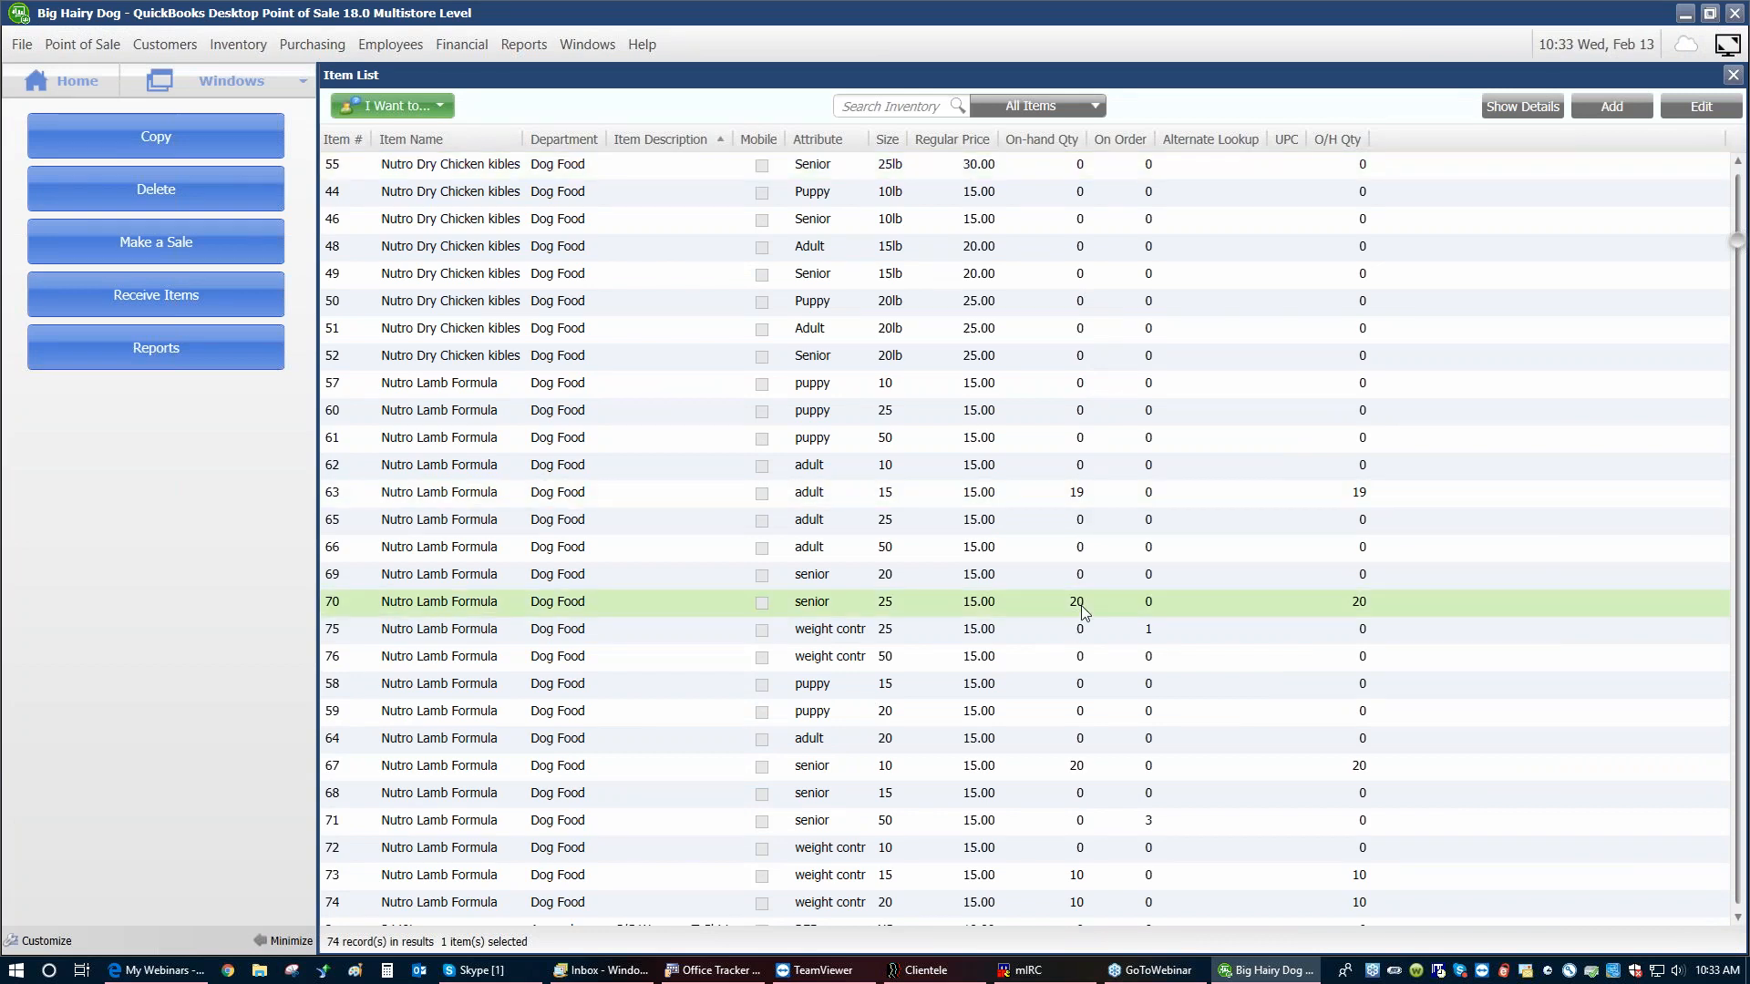
click(1738, 450)
click(1739, 449)
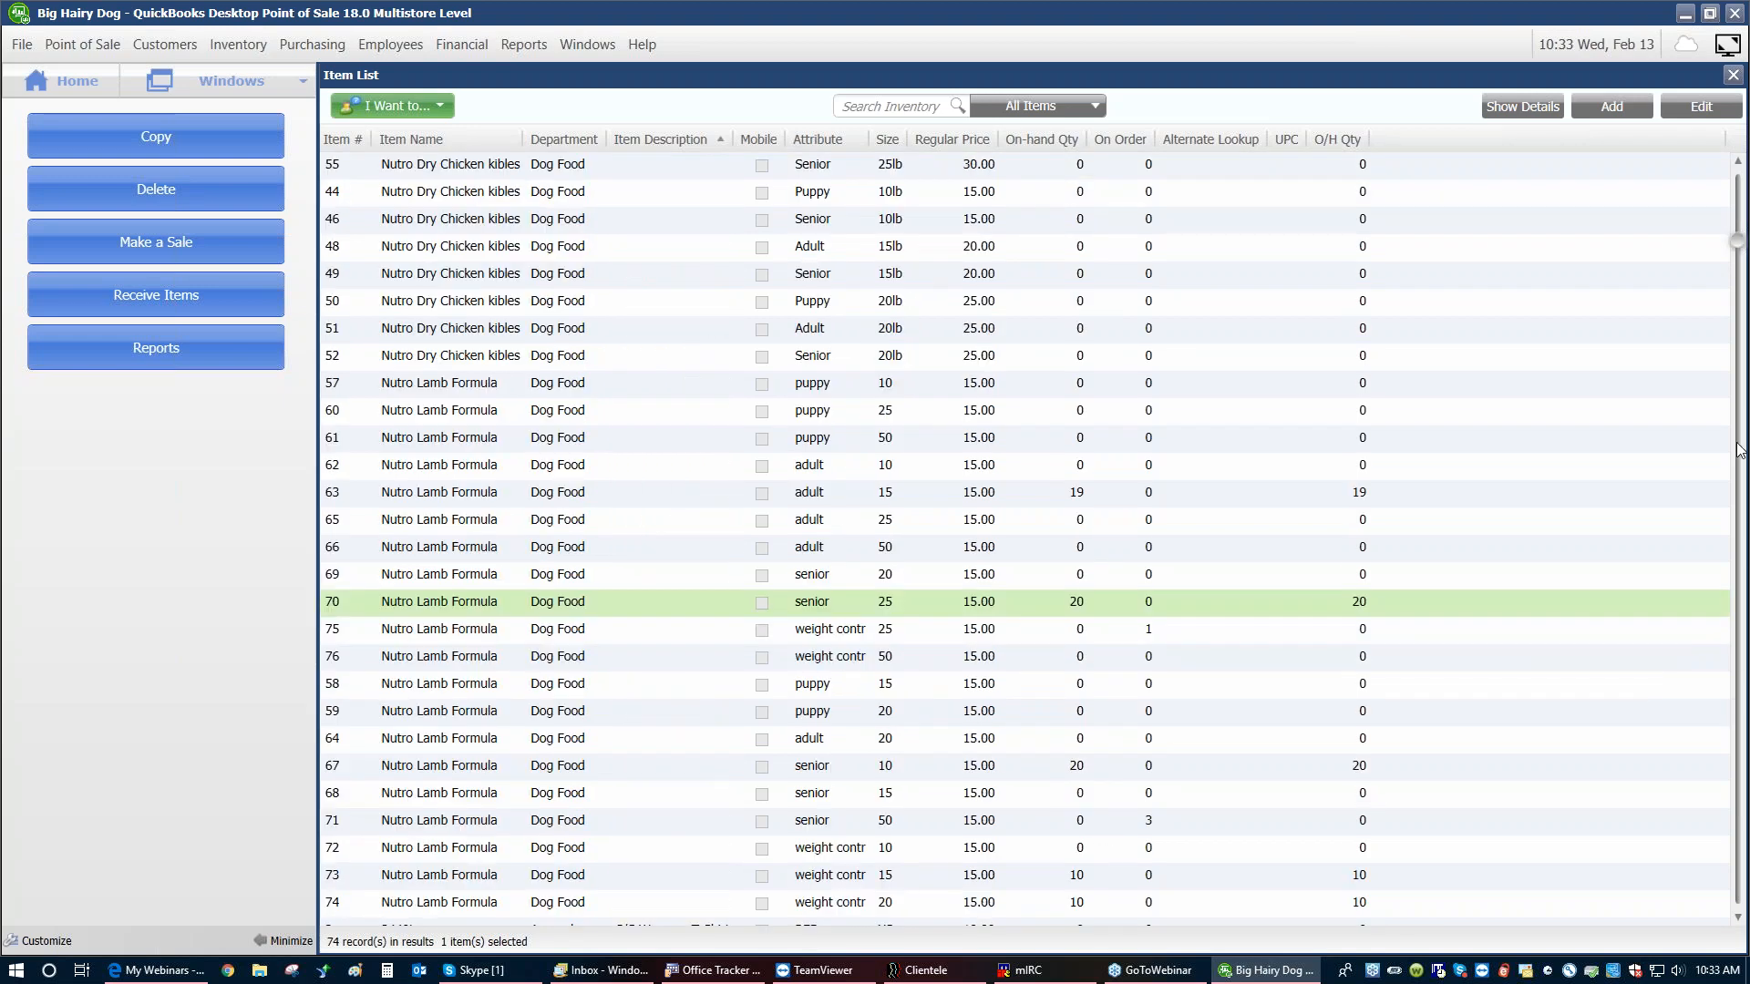
click(1739, 463)
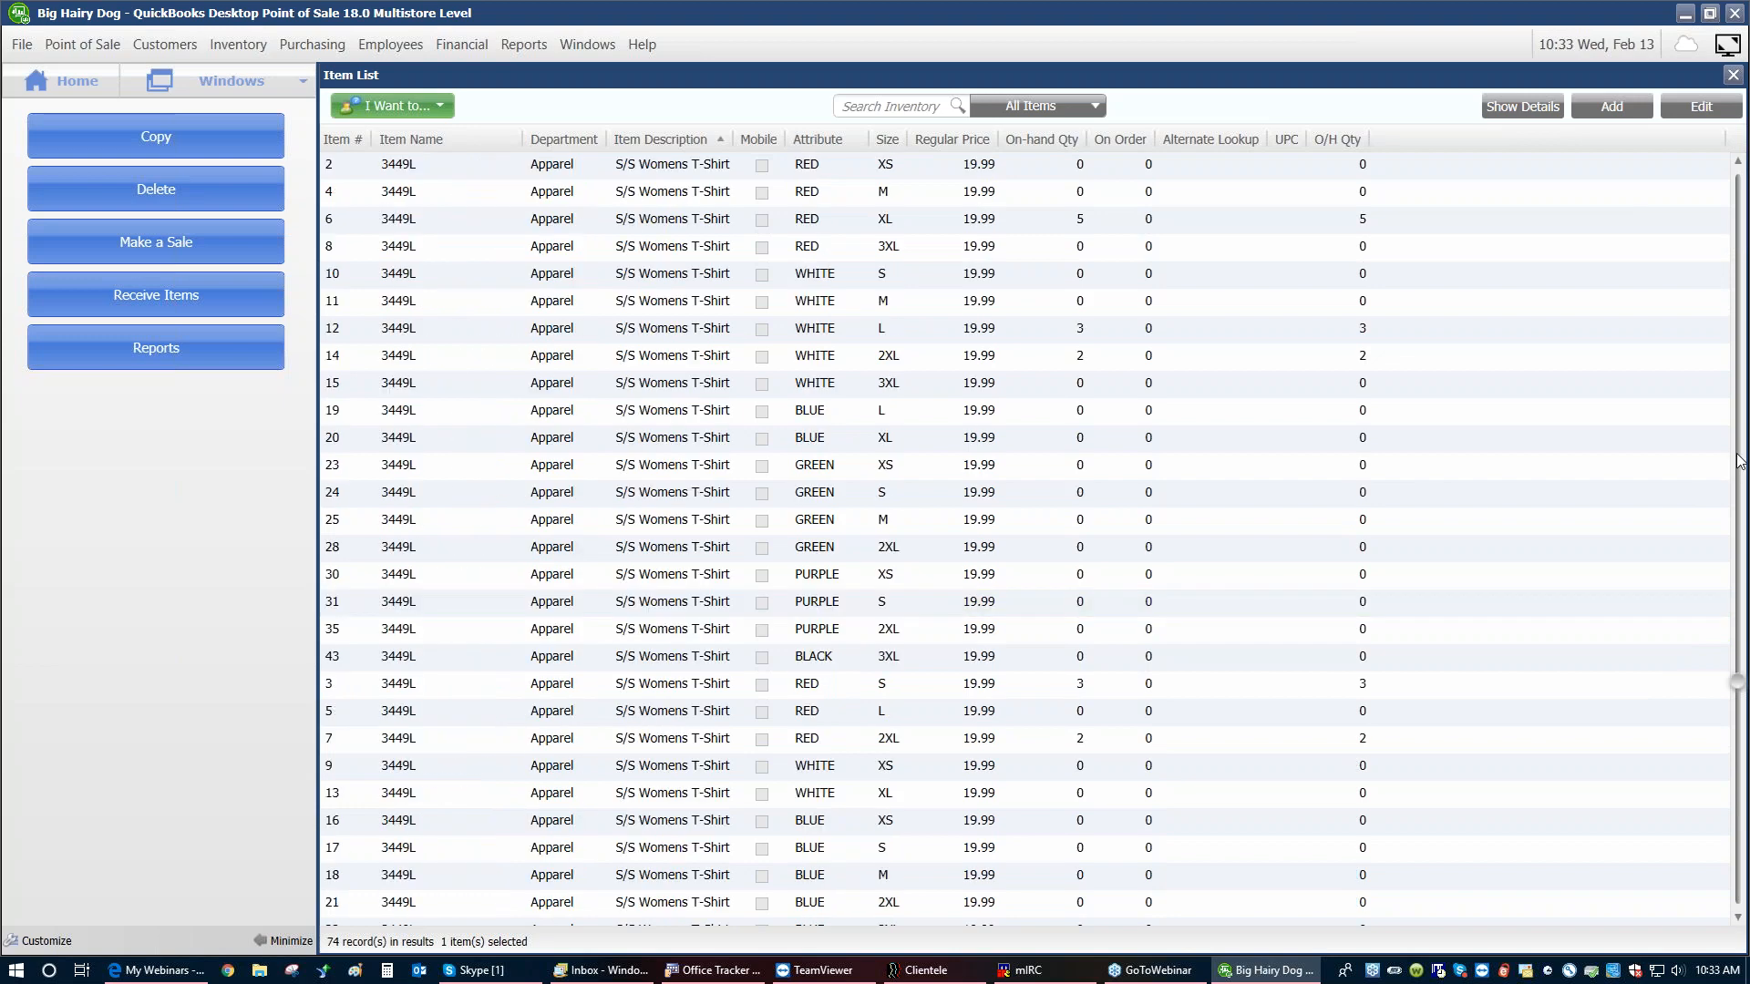
Return to the home screen and run the current inventory Item List report
click(74, 80)
click(528, 47)
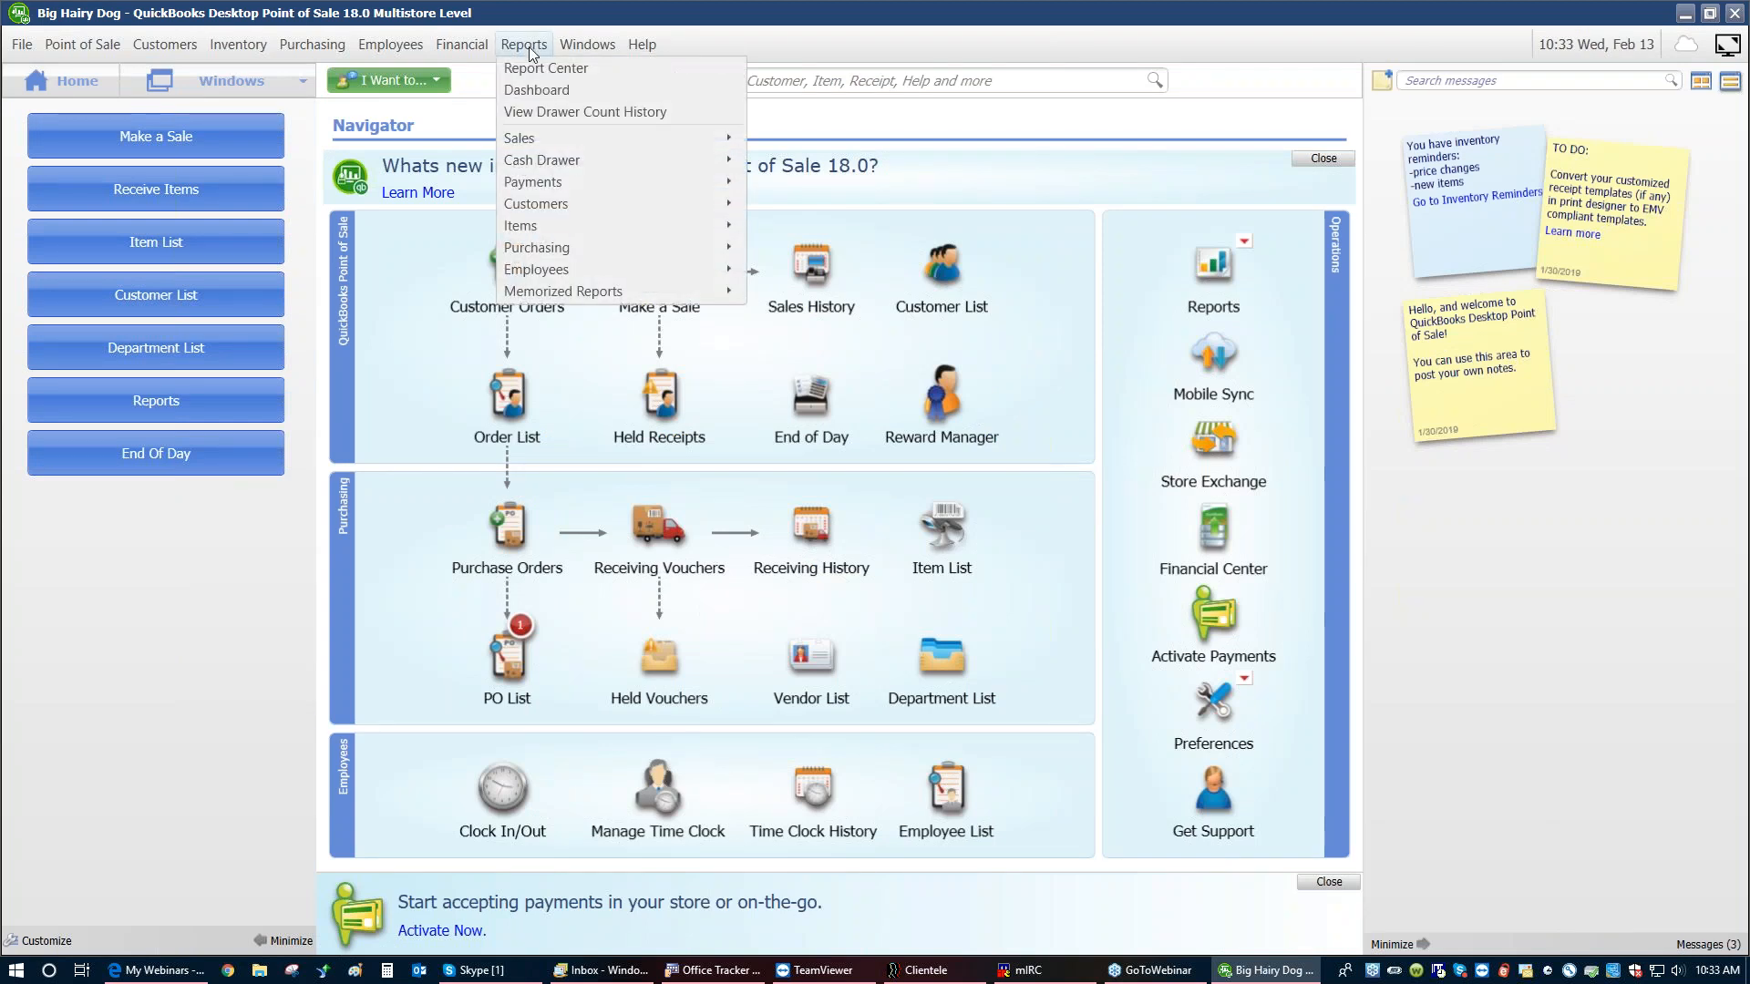
mouse_move(550, 226)
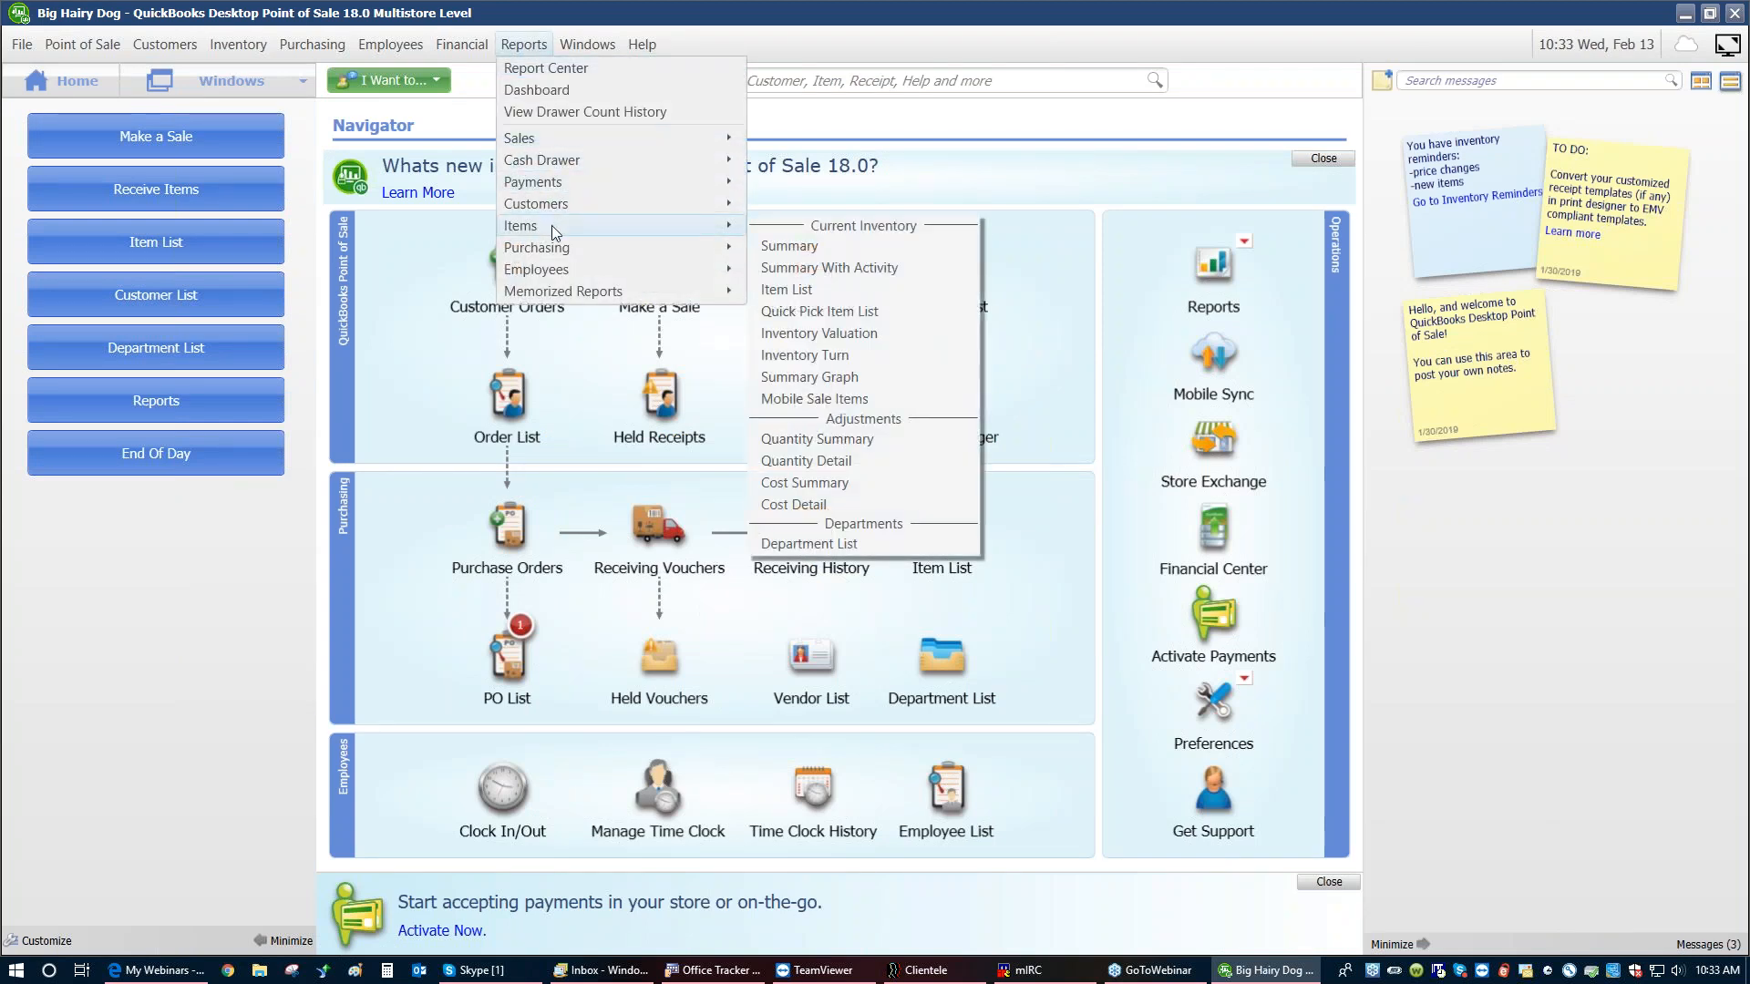
click(798, 296)
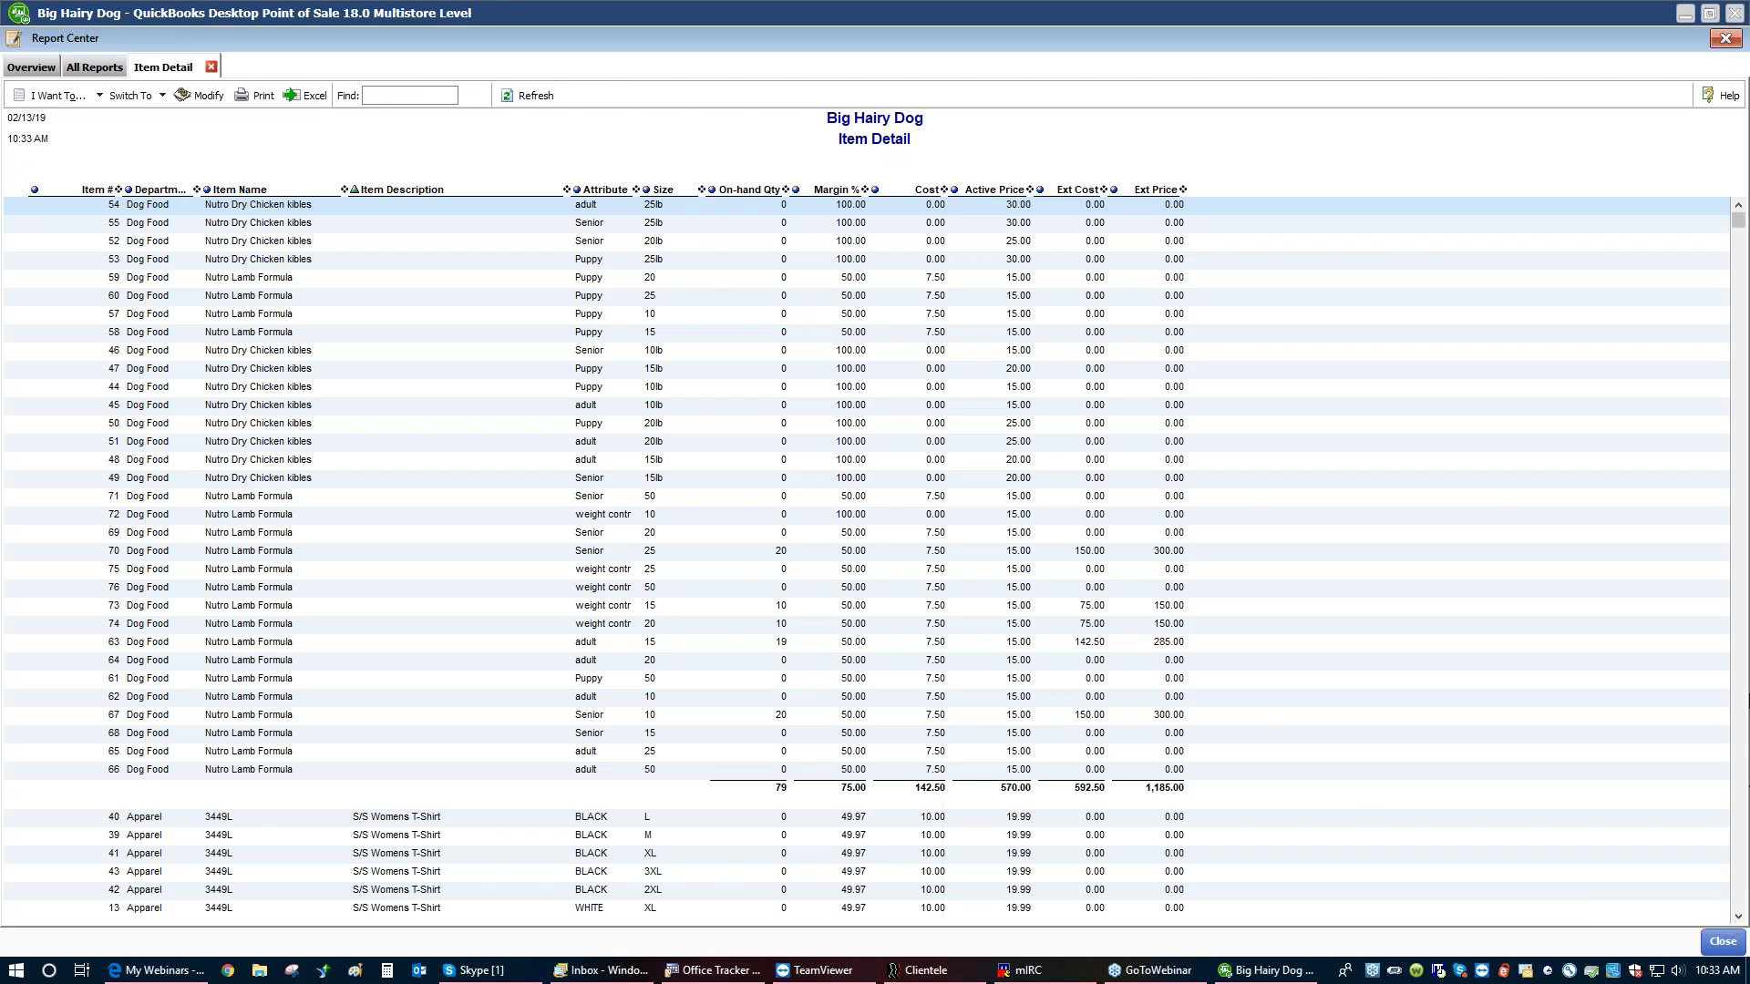
Examine the on-hand quantity and extended cost totals at the end of the Item Detail report, and close the report
click(1742, 827)
click(1742, 834)
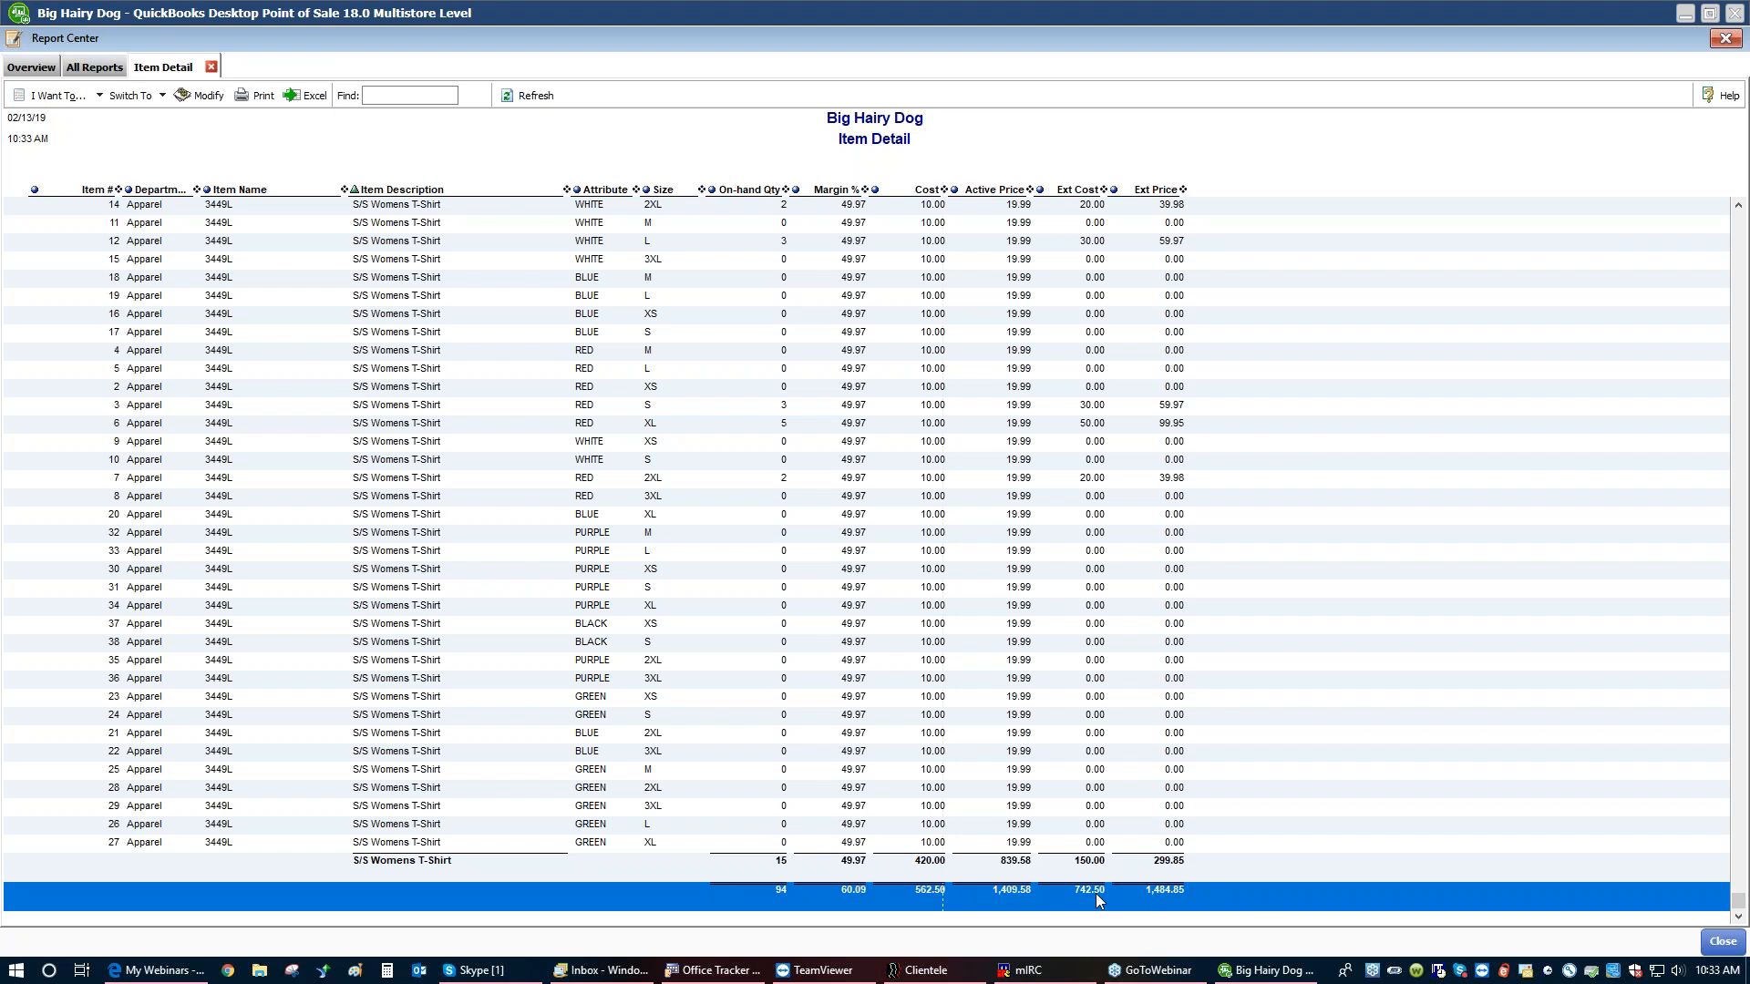
click(1722, 942)
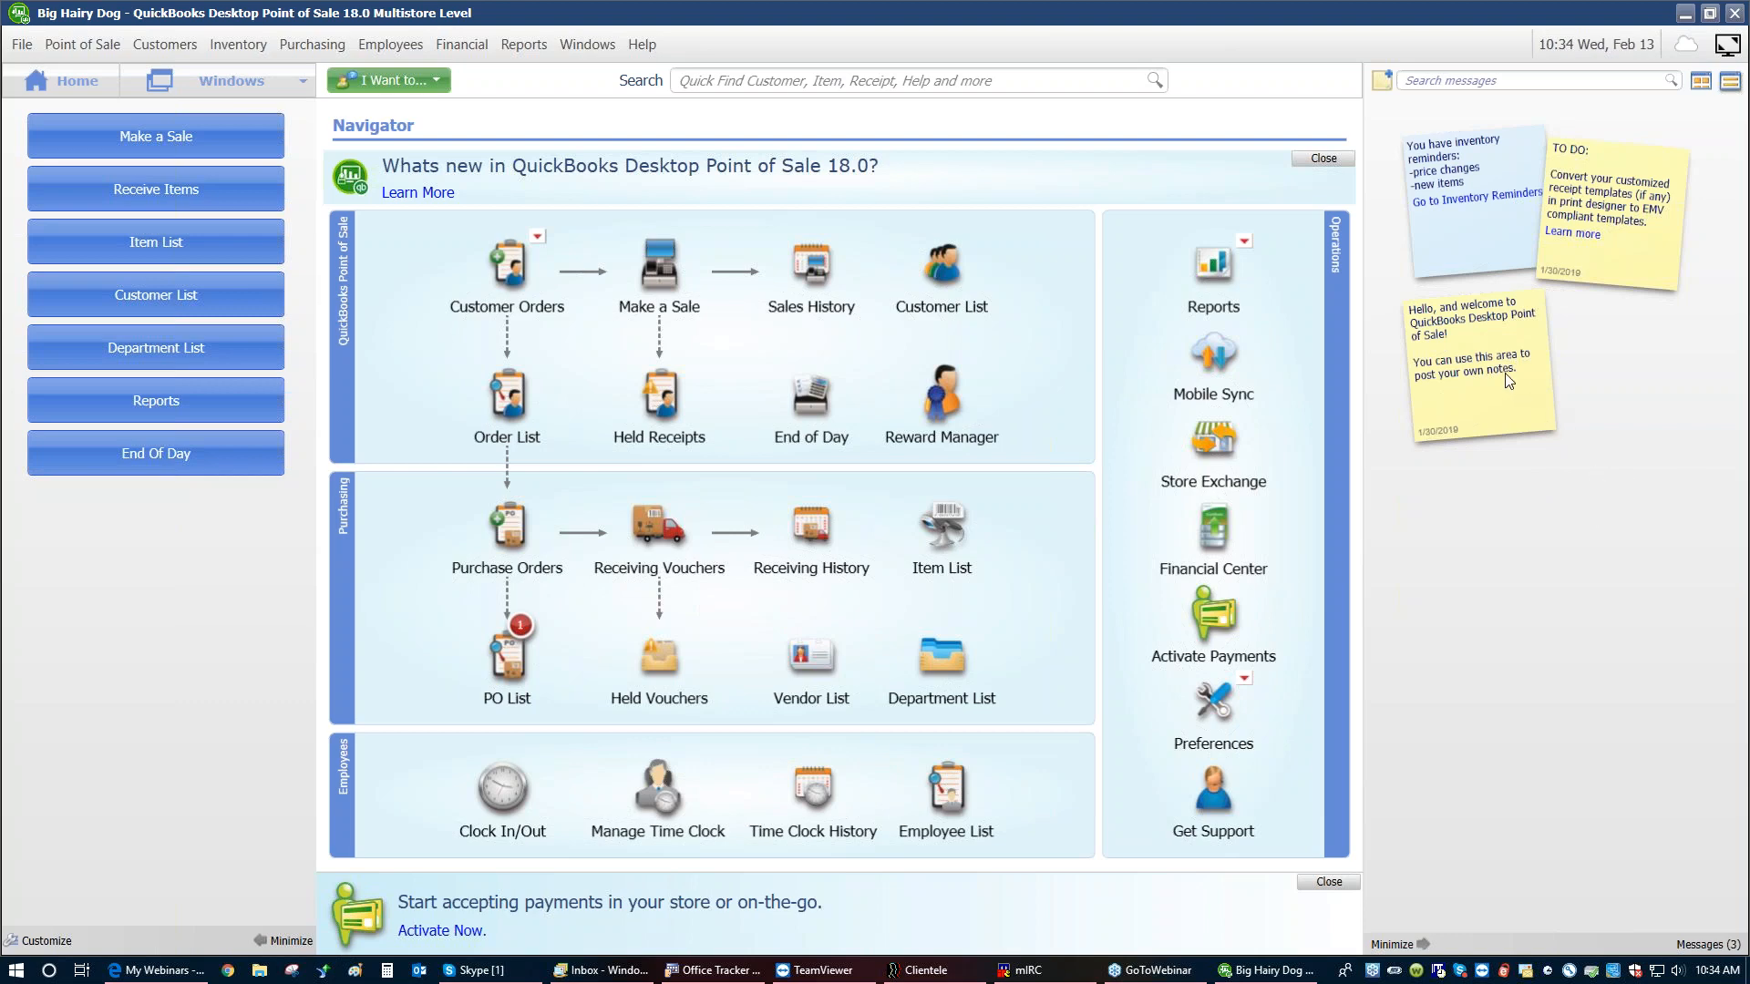
mouse_move(1479, 389)
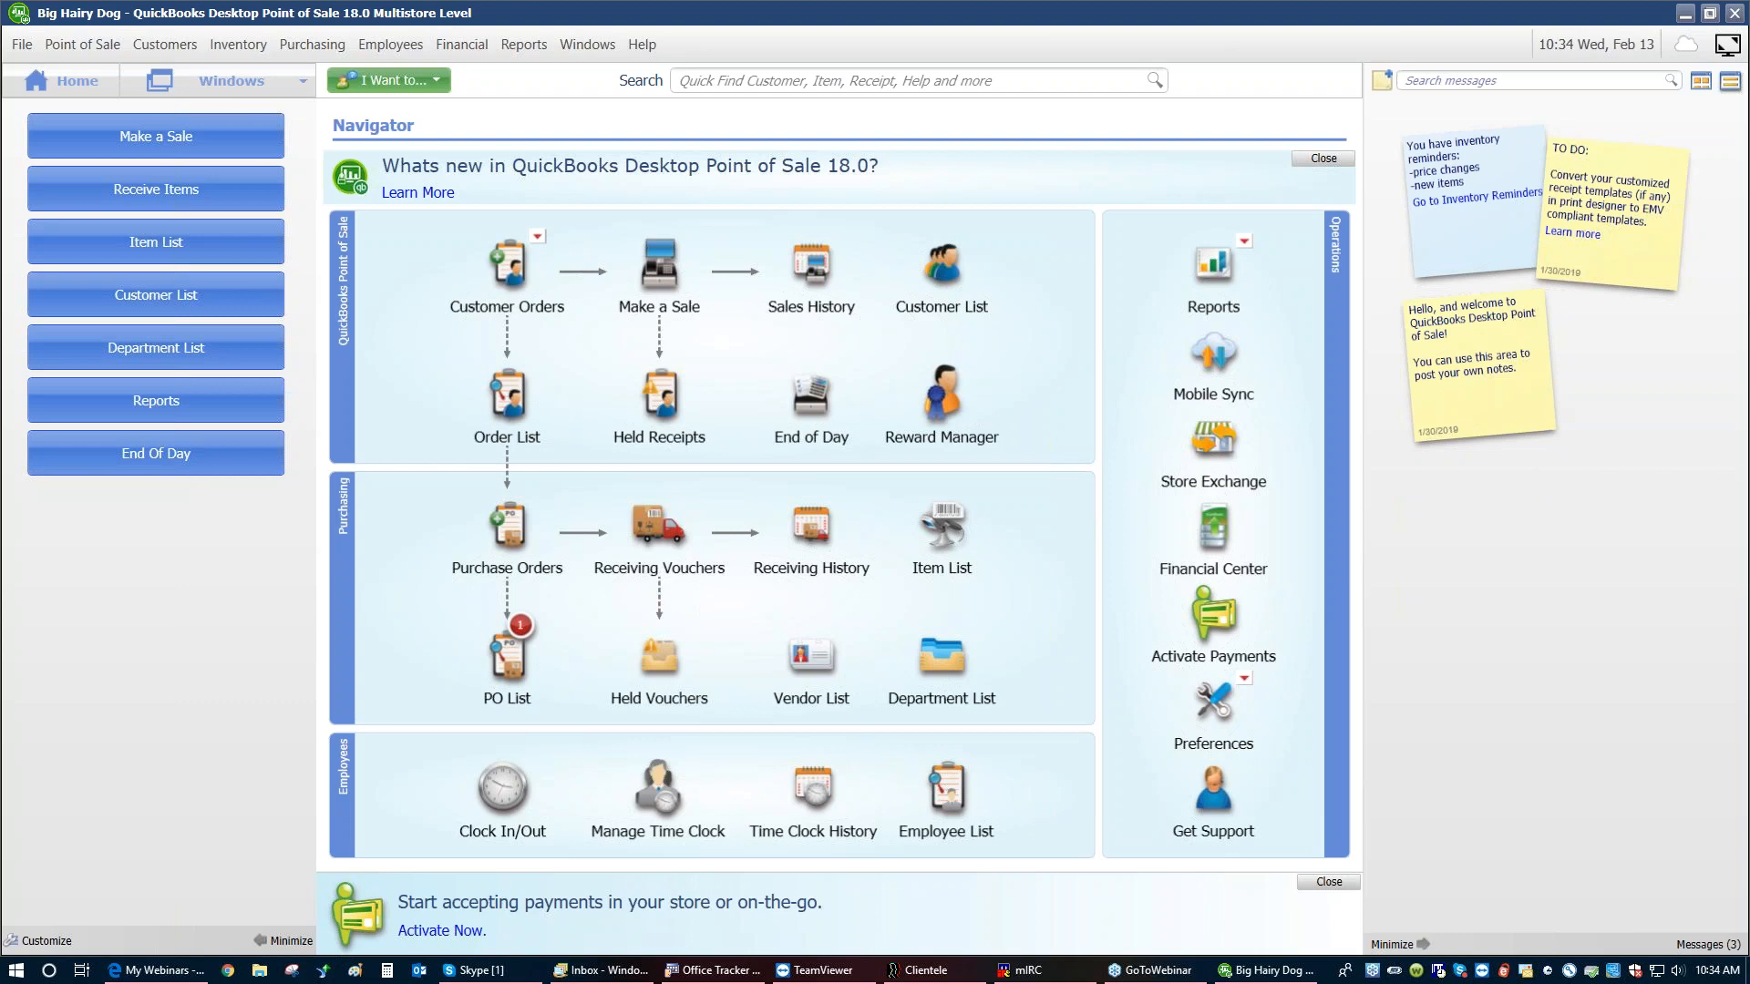